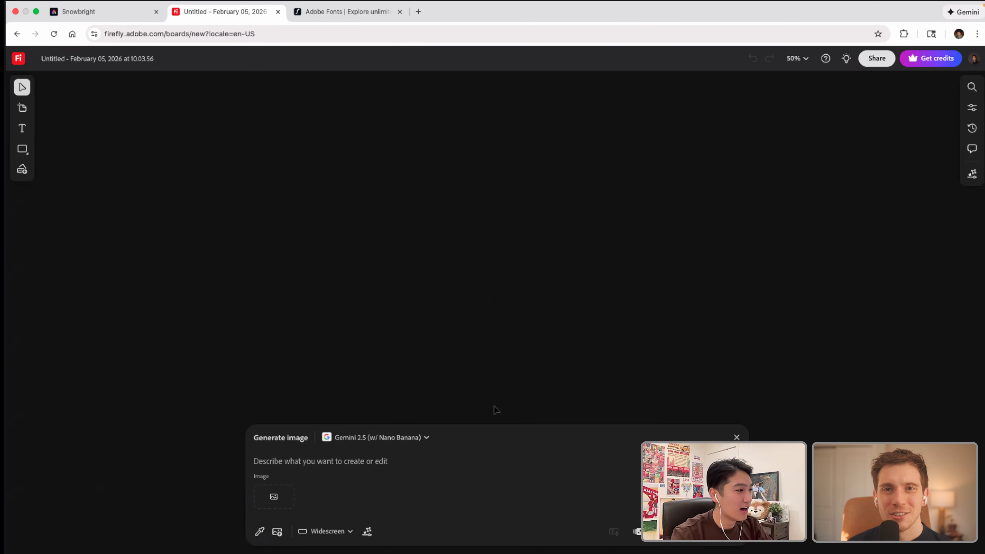
Step: Generate a widescreen image from the prompt "Ski Lodge Resort" with the Gemini 2.5 (w/ Nano Banana) model
left_click(386, 461)
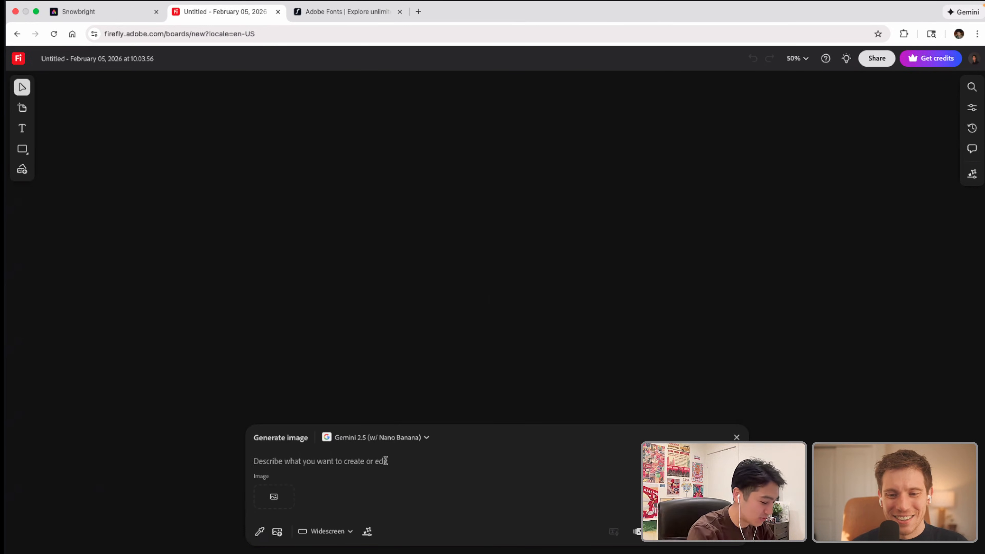
type("Ski ")
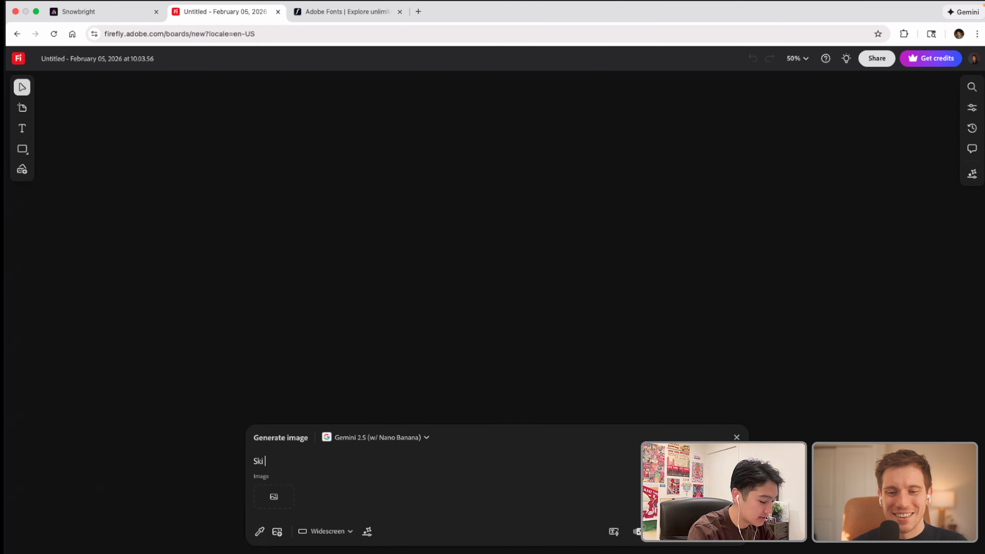
type("Lodge Resort")
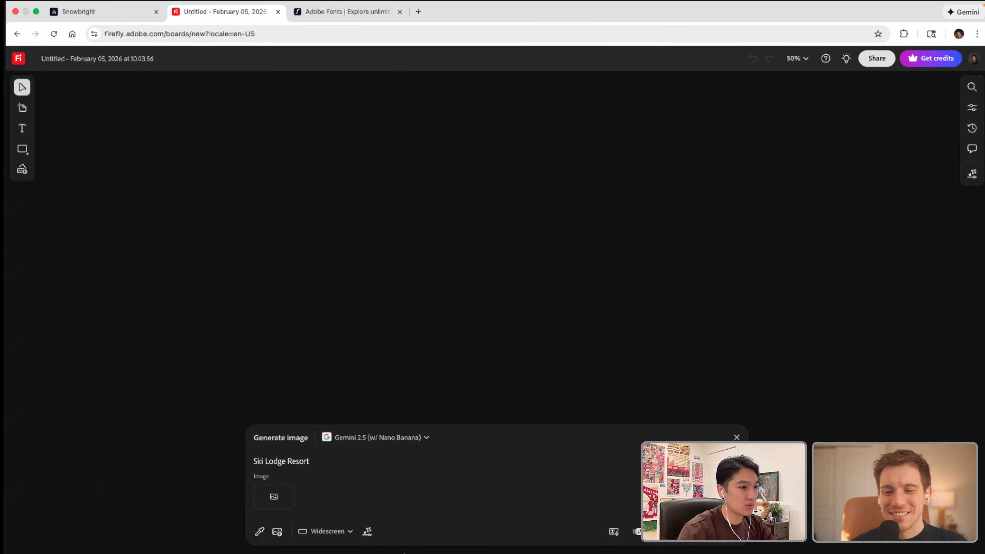
left_click(714, 531)
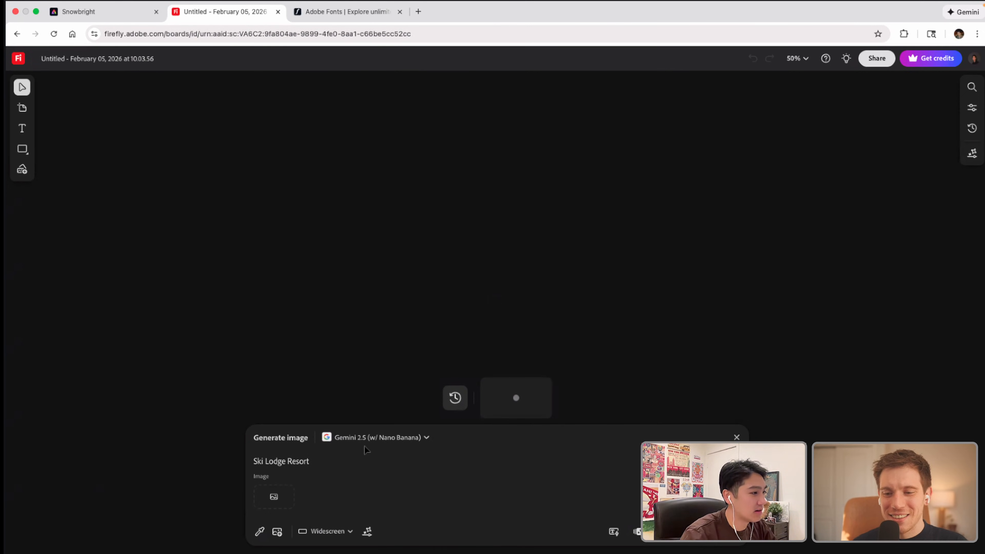
left_click(381, 442)
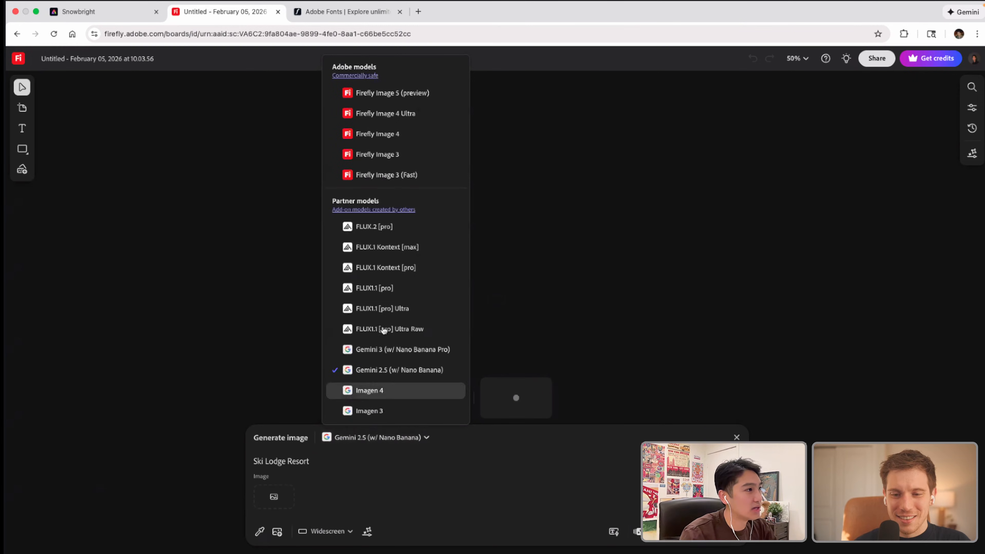
scroll(403, 340, "down", 5)
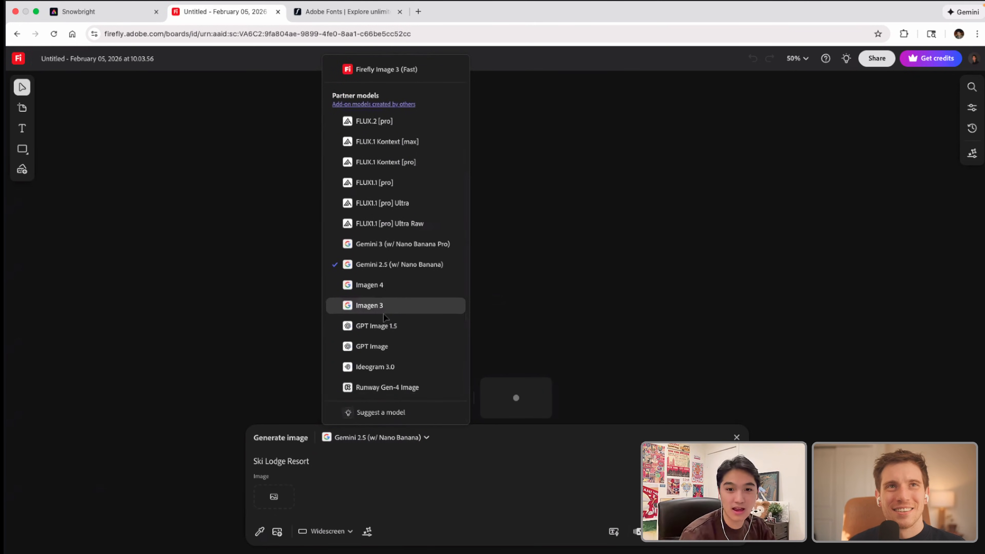
left_click(280, 314)
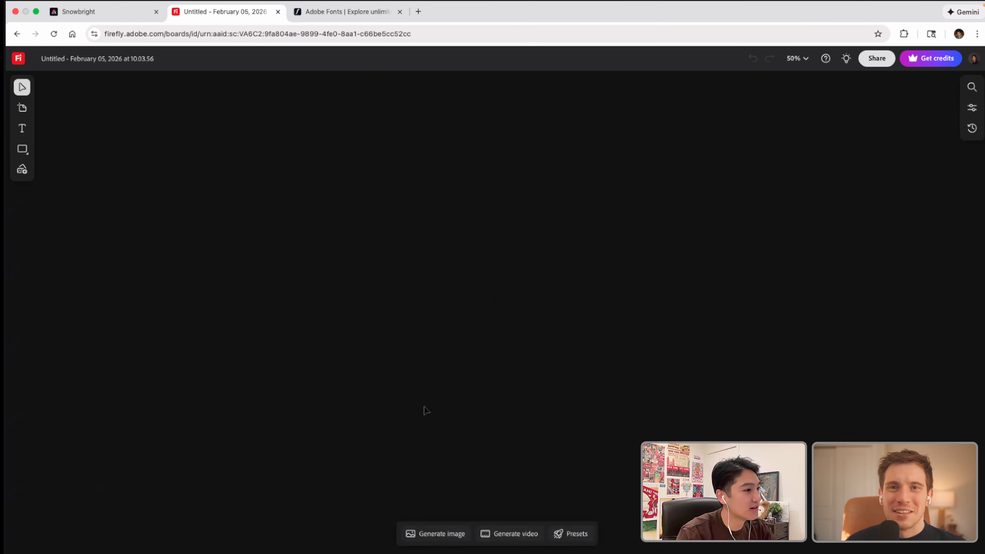
Step: Place the generated ski lodge image on the canvas and leave it deselected
left_click(443, 534)
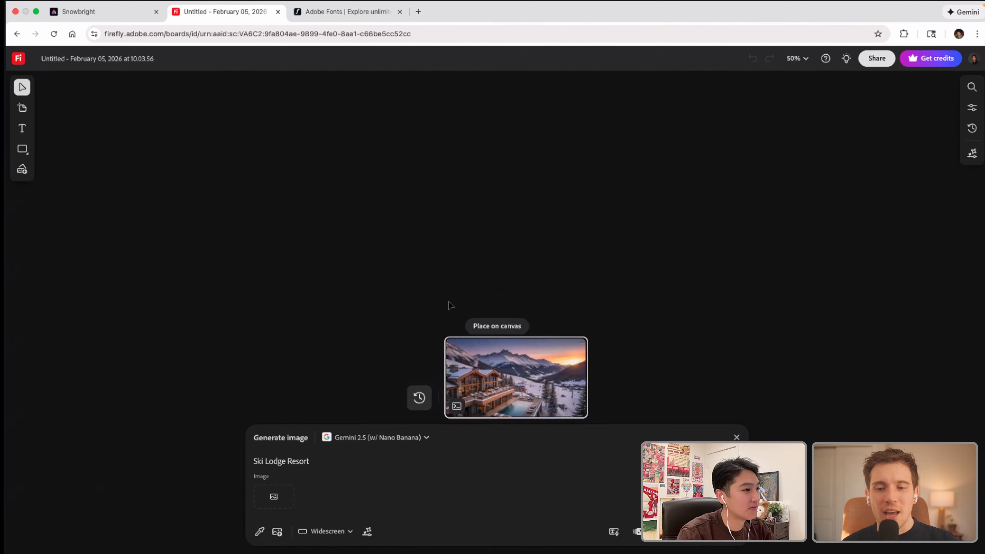
left_click(492, 325)
left_click(104, 118)
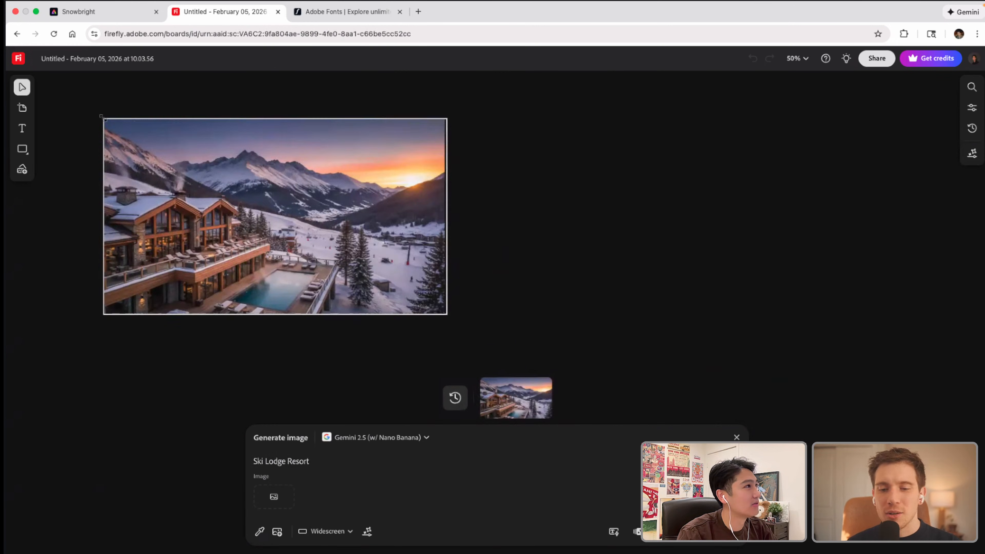
left_click(504, 266)
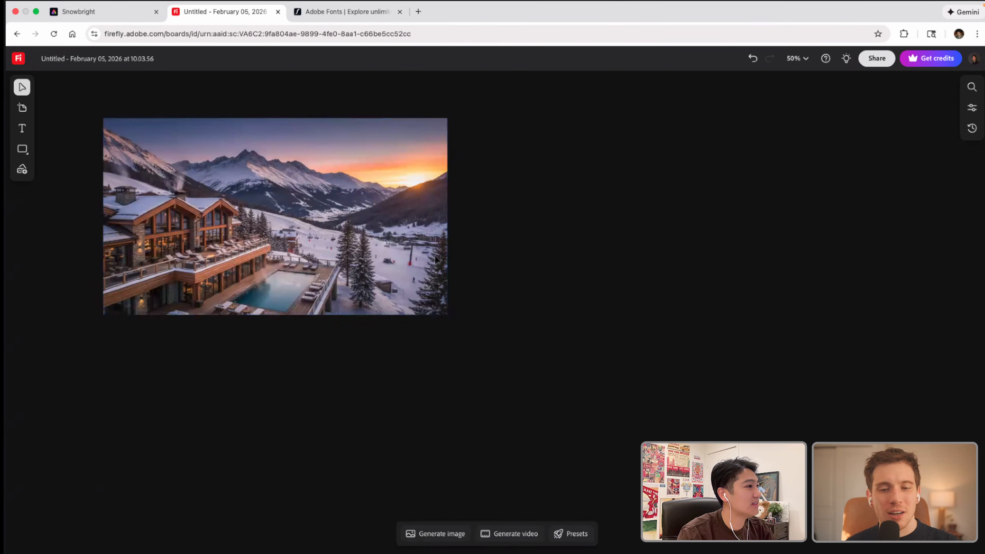
left_click_drag(409, 242, 405, 221)
scroll(489, 314, "down", 1)
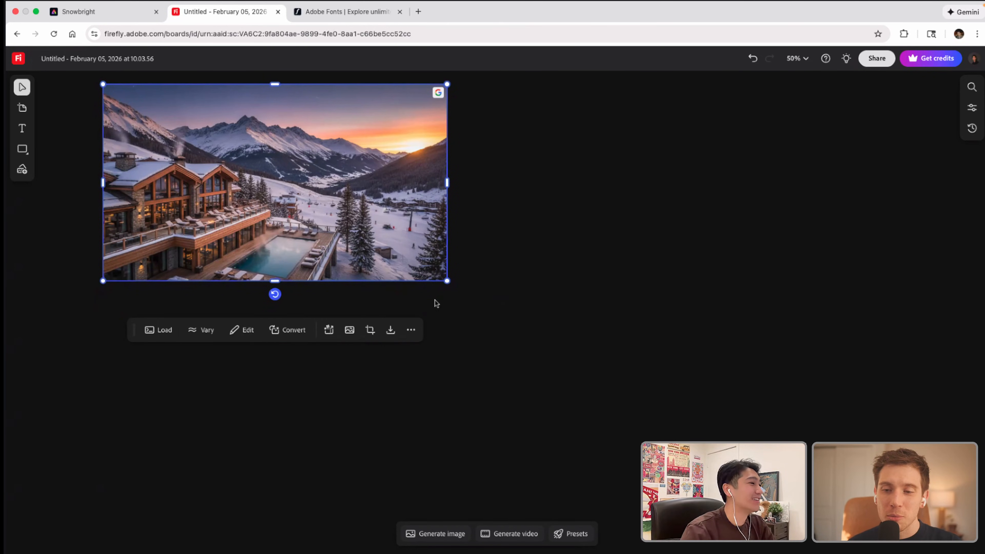
left_click(472, 301)
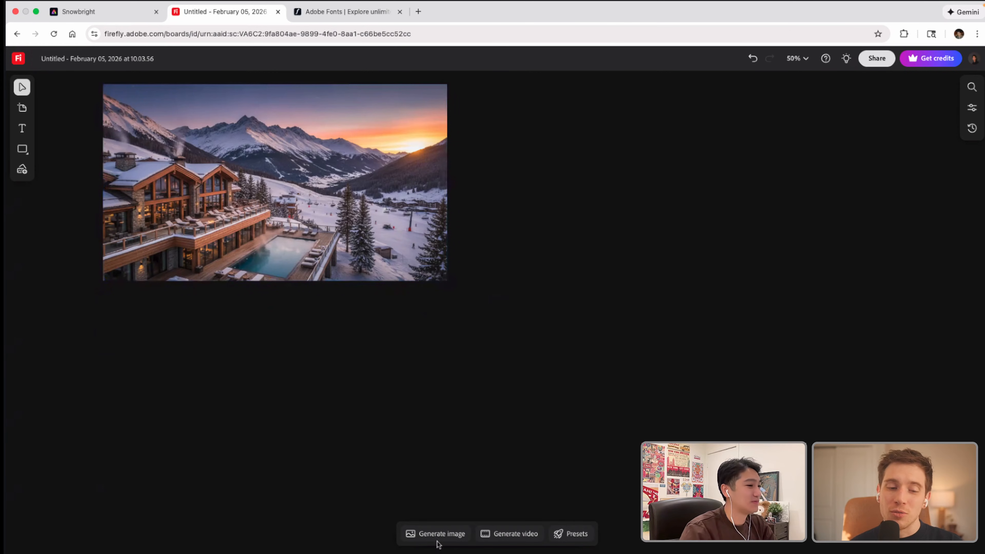
Step: Replace the image prompt with "Aerial 3/4 Quarters view of a rustic, arts and crafts, bungalow, Ski resort."
left_click(439, 533)
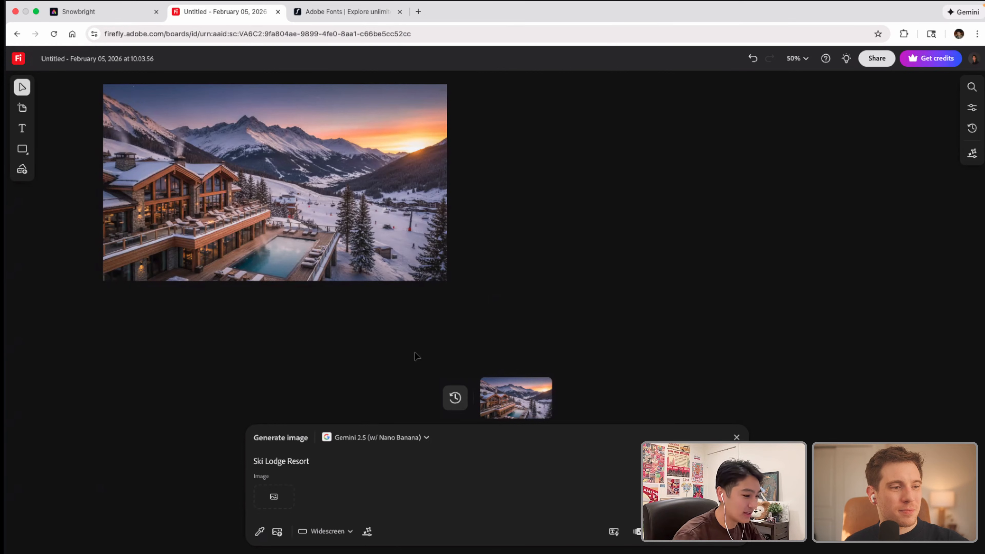
left_click(397, 333)
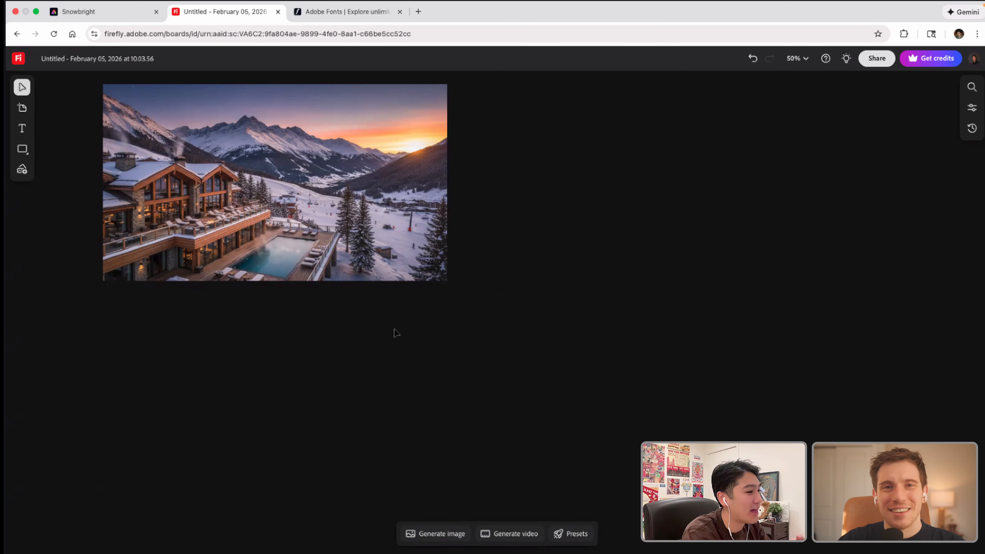
left_click(441, 533)
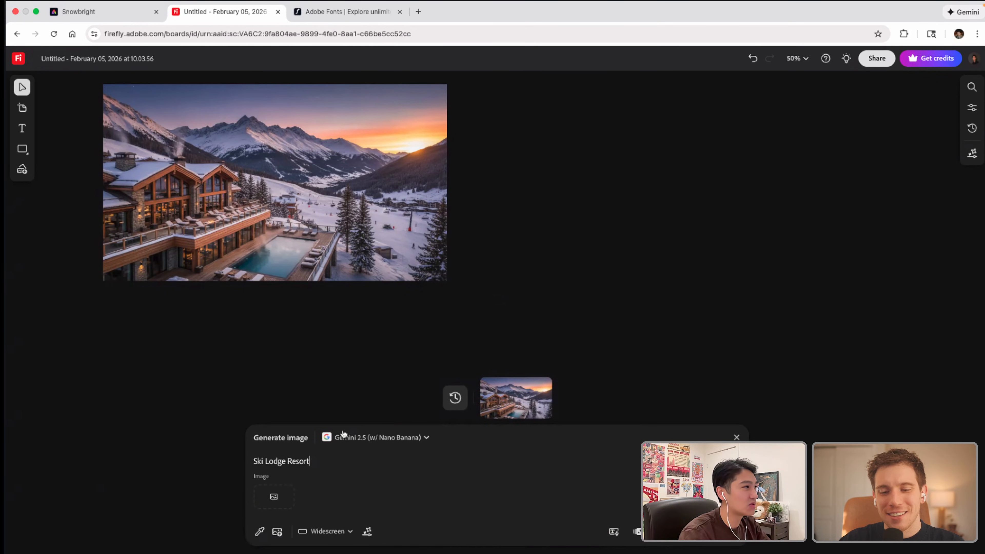
left_click_drag(314, 463, 248, 463)
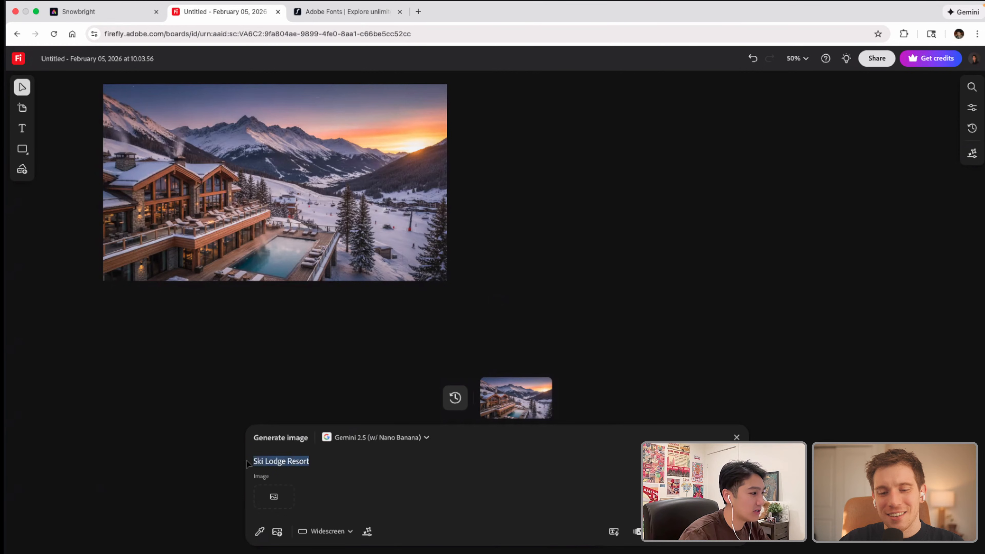
key("BackSpace")
type("Aerial")
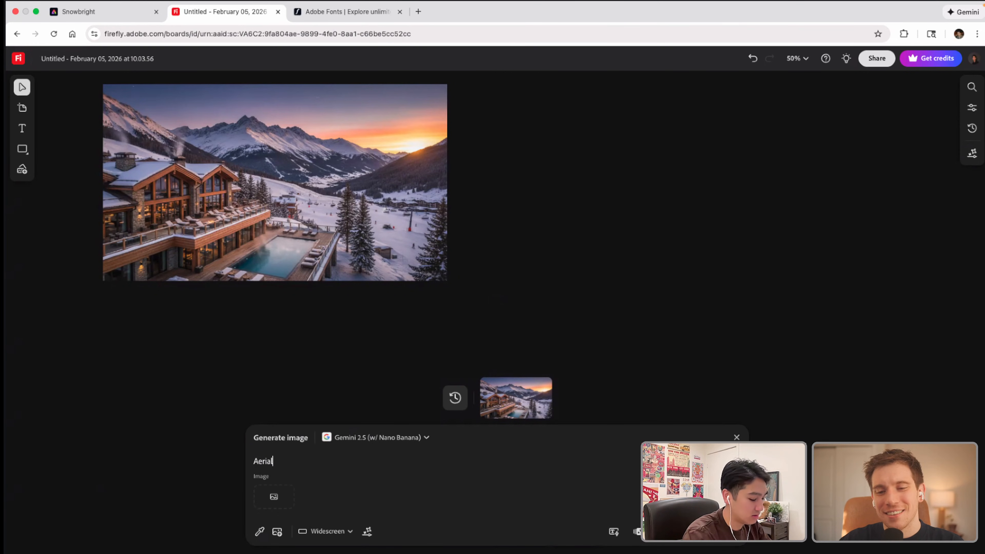
type(" 3/4 Quarte")
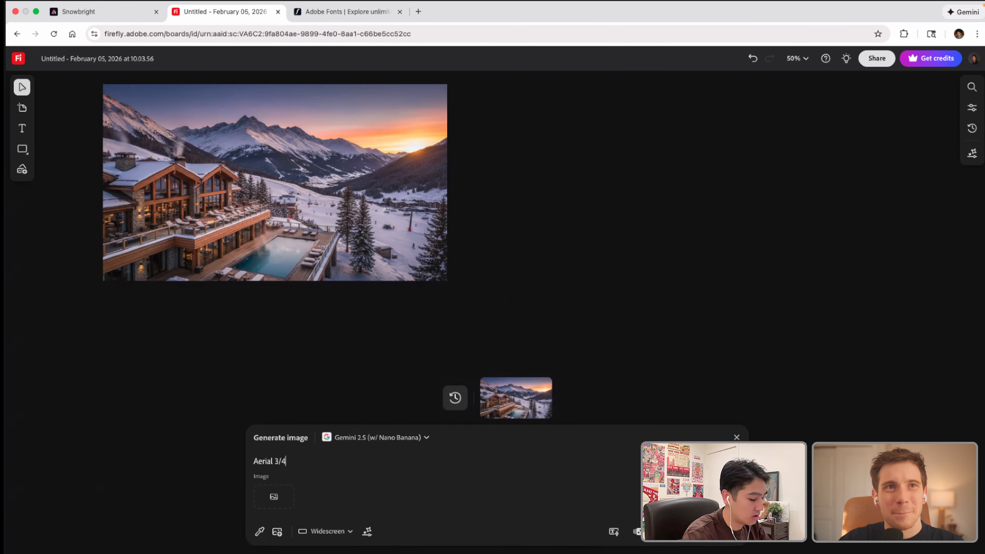
type("rs view of a rustic, arts and crafts,")
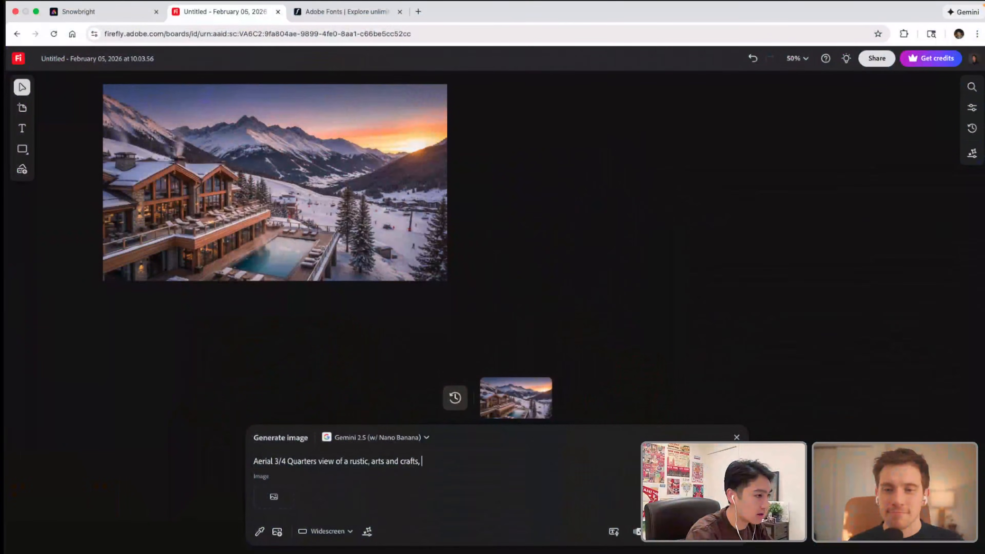
type("bungalow")
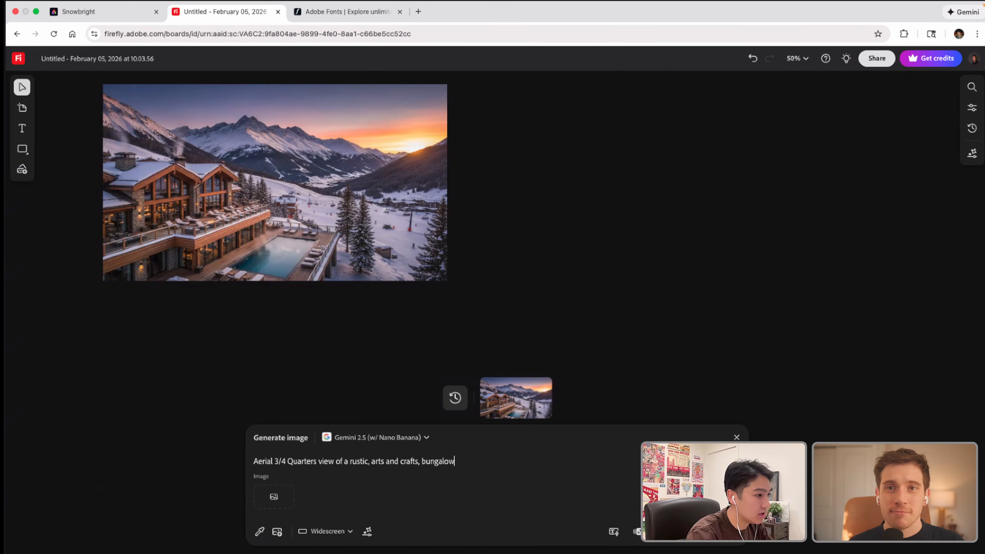
type(", Ski reso")
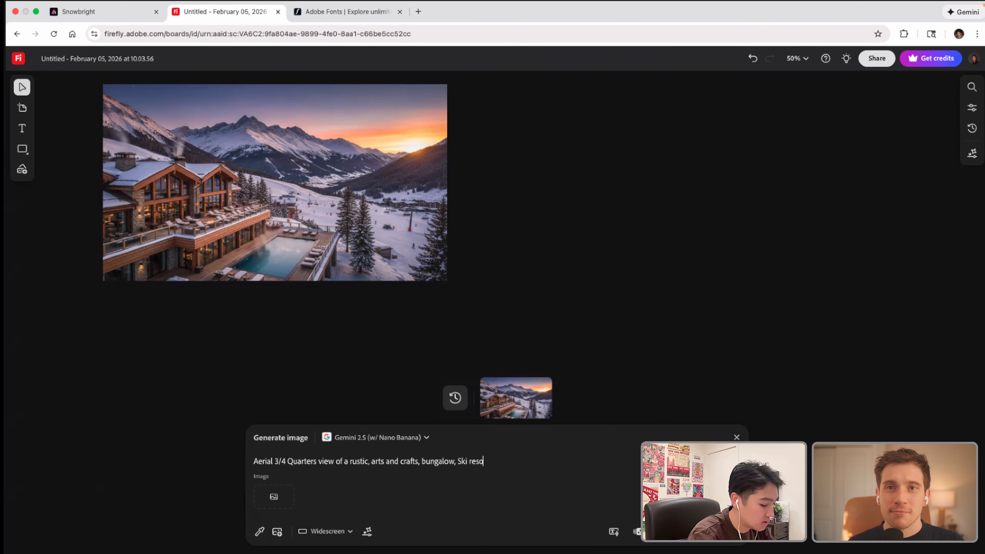
type("rt. ")
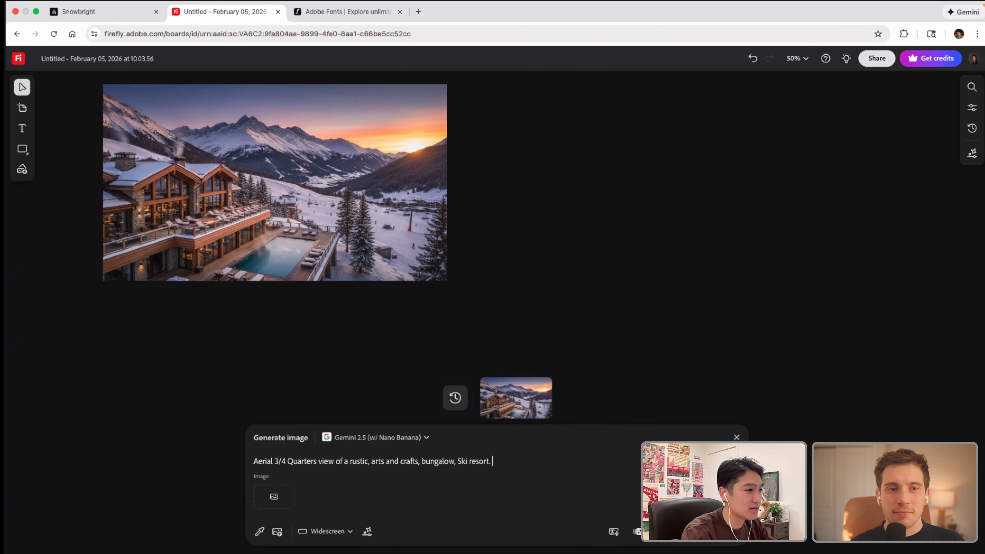
type("4")
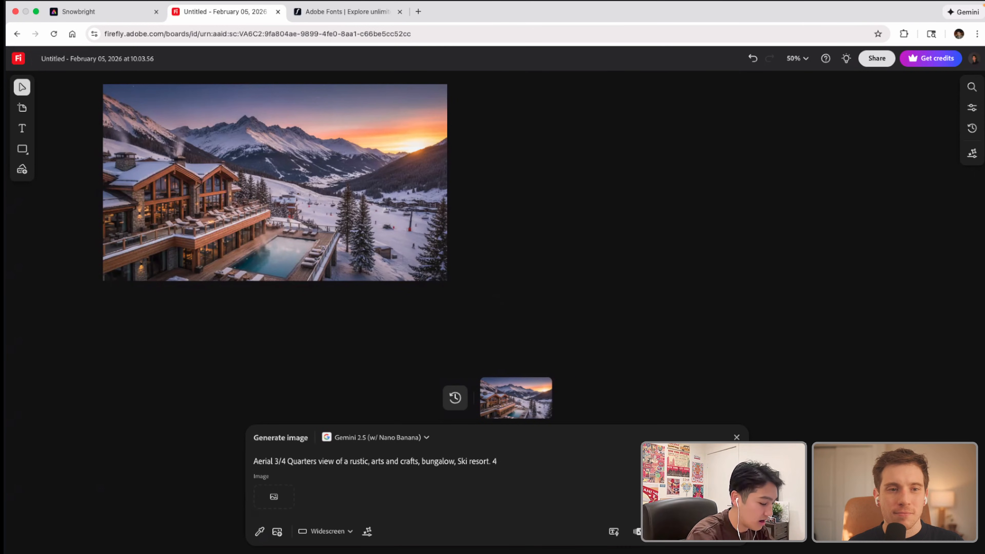
Step: Add the building height to the end of the prompt: "6 stories tall maximum, and 2 stories tall at a"
key("BackSpace")
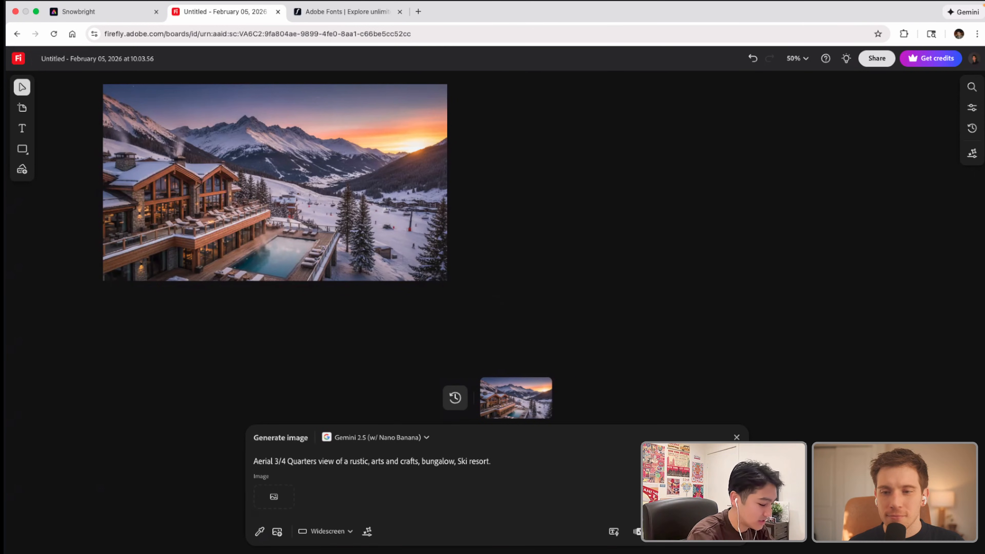
type("6 stories t")
type("all")
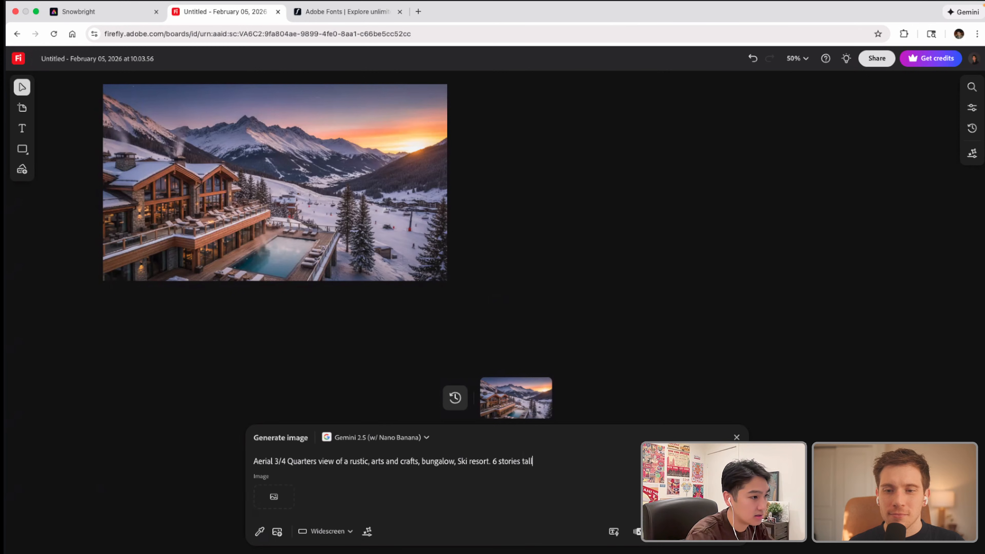
type(" max")
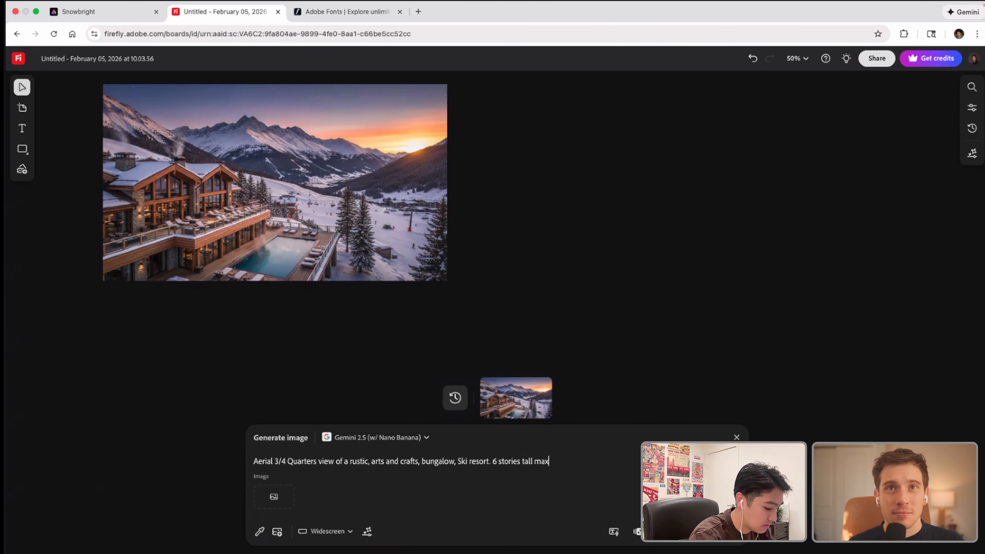
type("imum, and ")
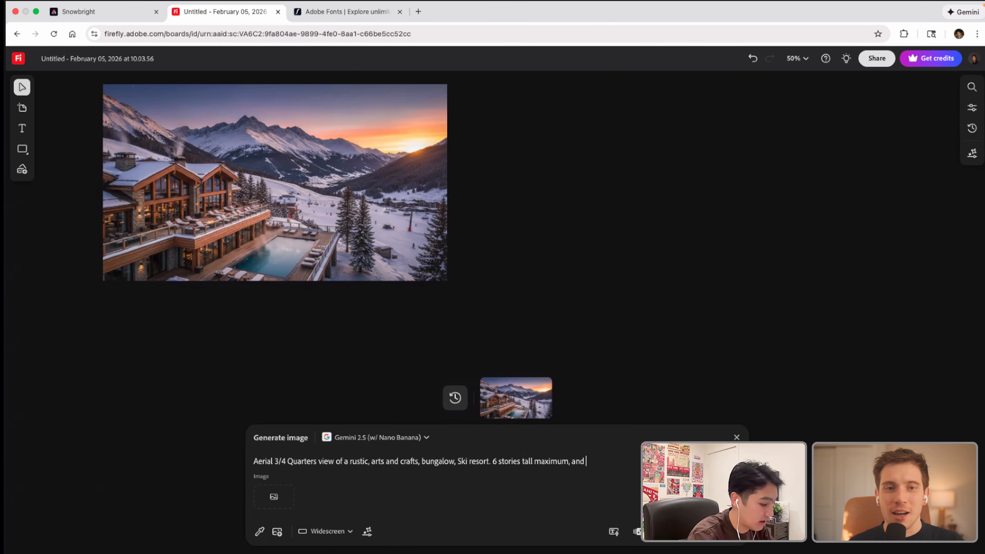
type("2 stories")
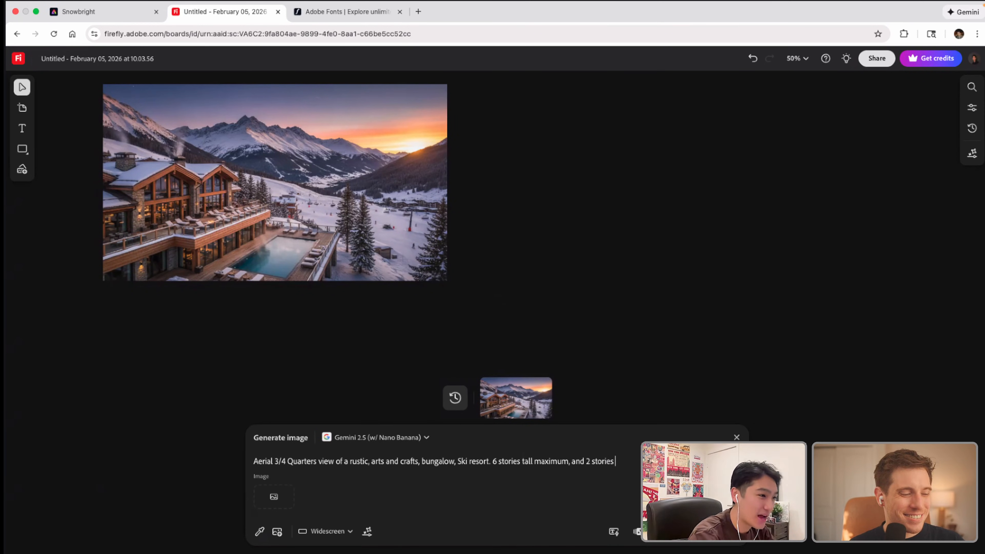
type(" tall at a")
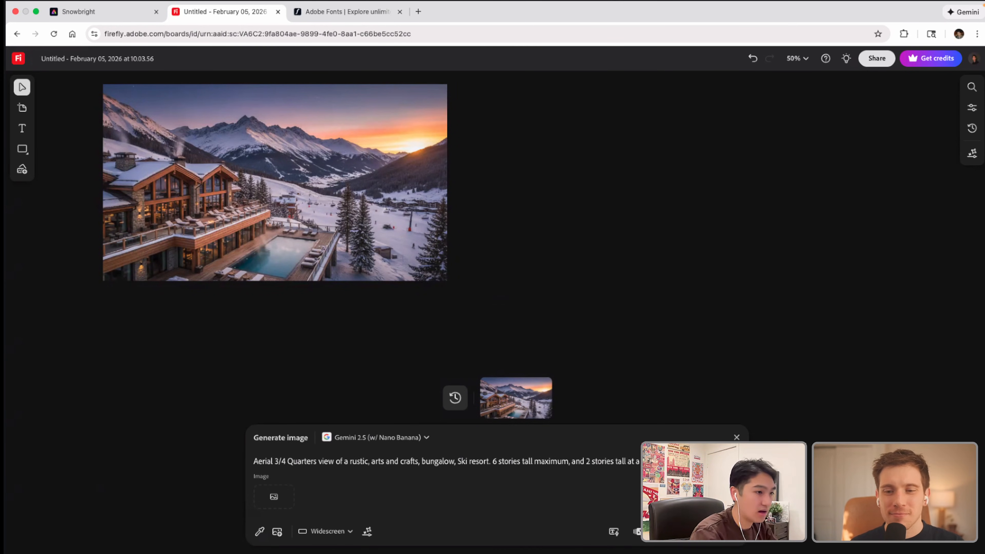
Step: Insert "Tiered, levels at" before "6 stories tall maximum" in the prompt and generate the image
left_click(494, 463)
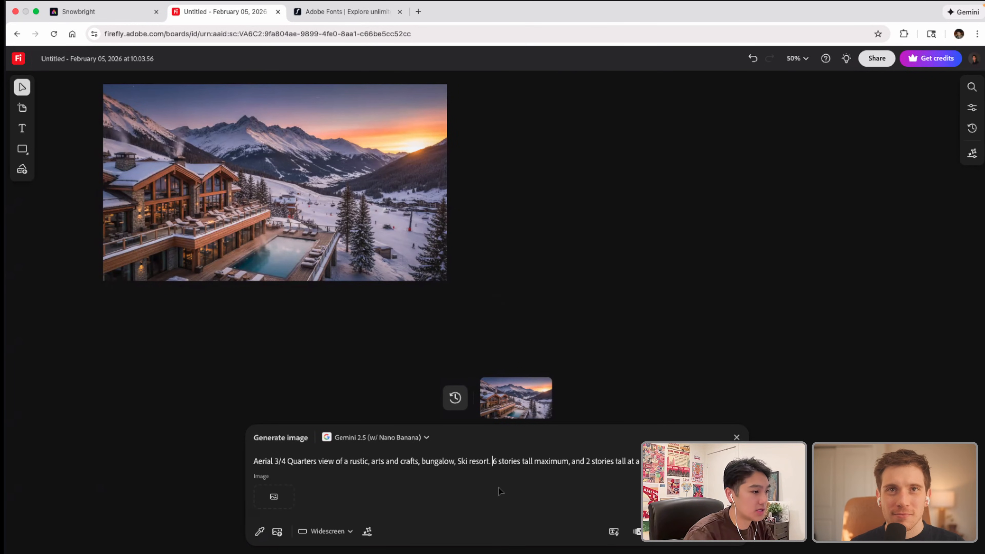
type("Layered")
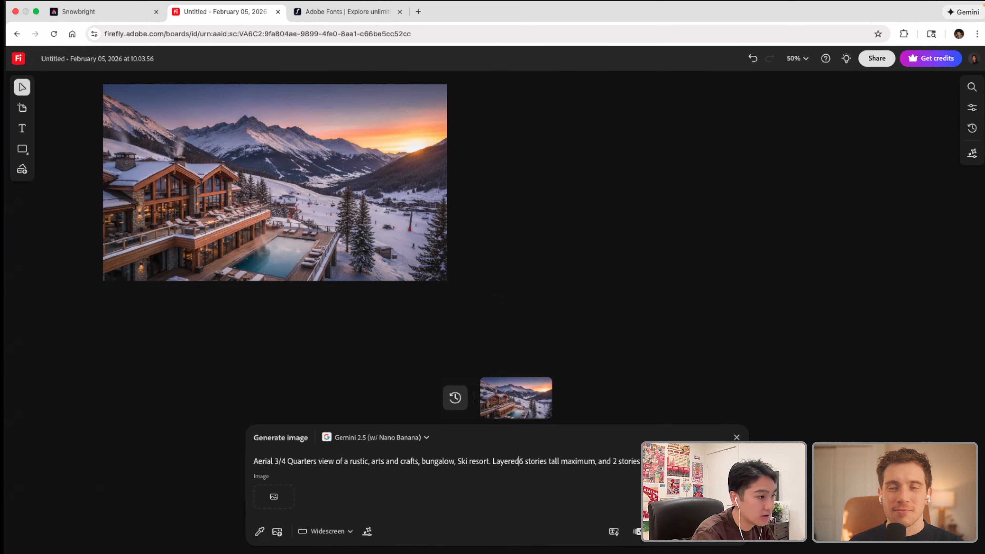
key("BackSpace")
key("BackSpace")
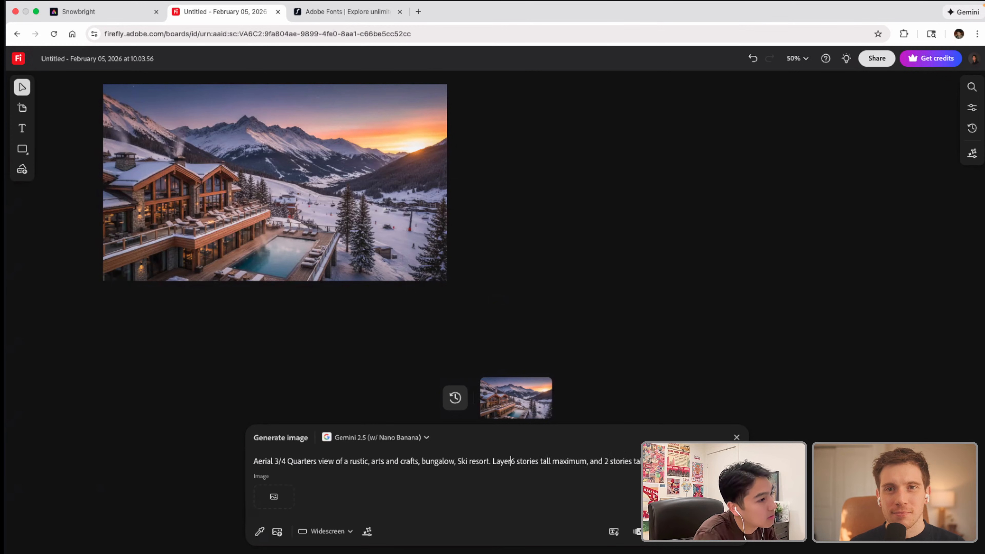
key("BackSpace")
key("BackSpace")
key("BackSpace")
key("BackSpace")
key("BackSpace")
type("Tiere")
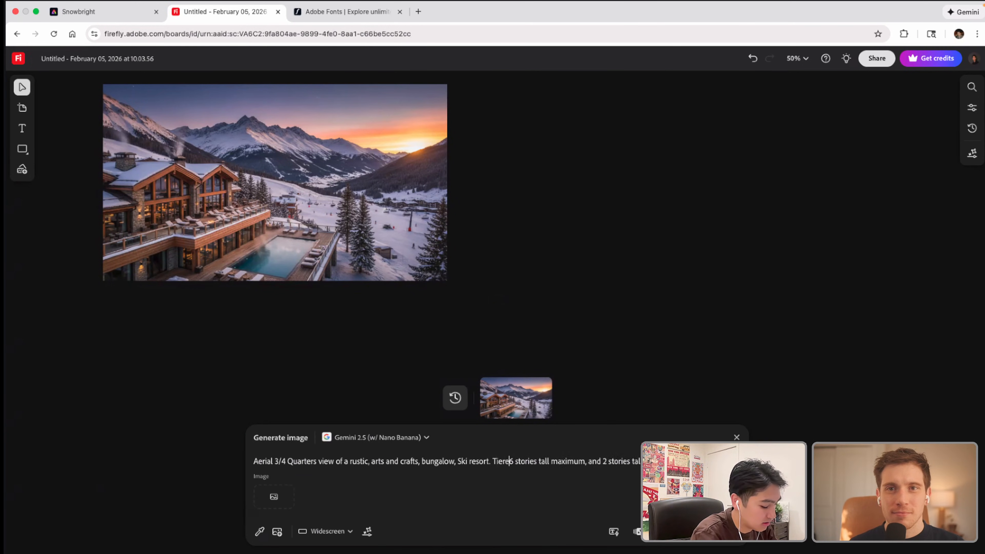
type("d,")
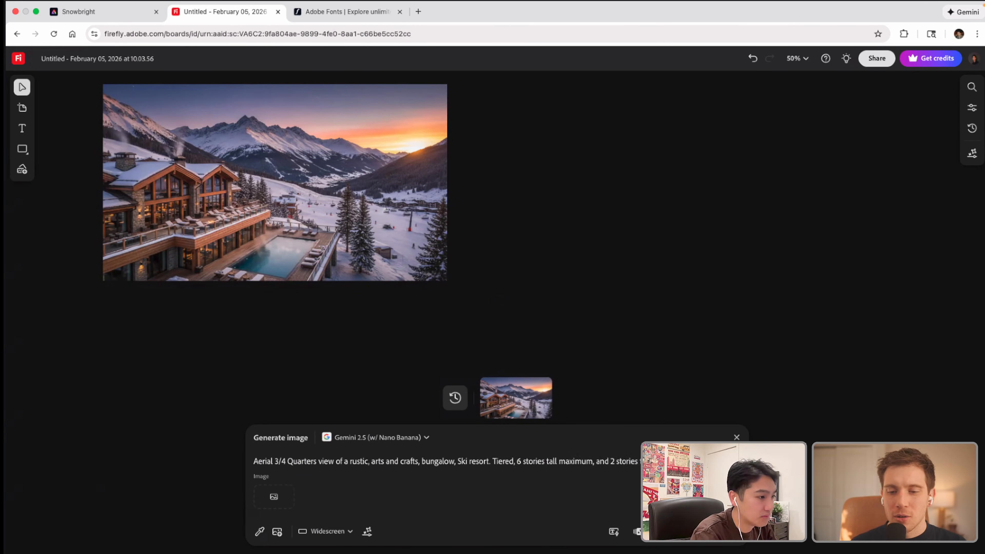
type(" levels")
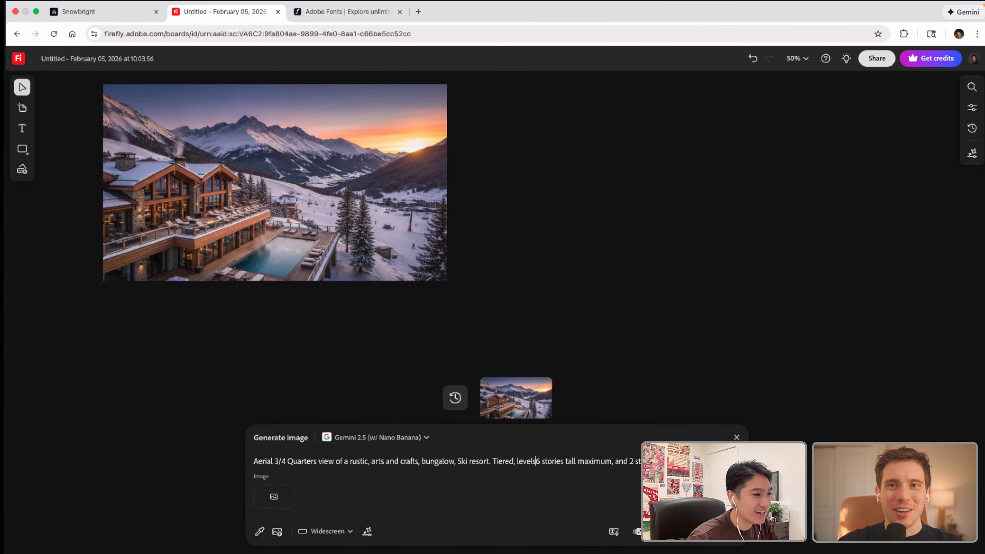
type("at")
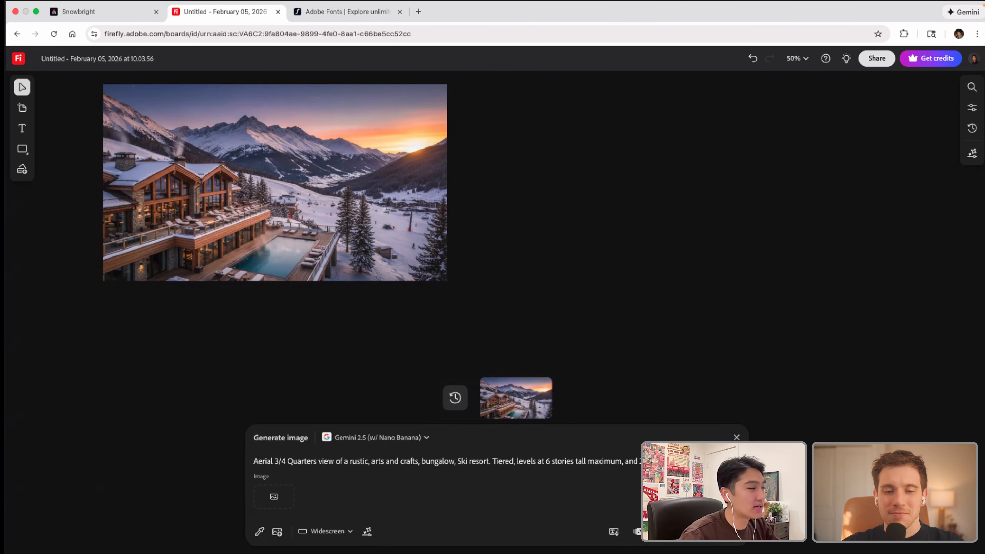
left_click(714, 532)
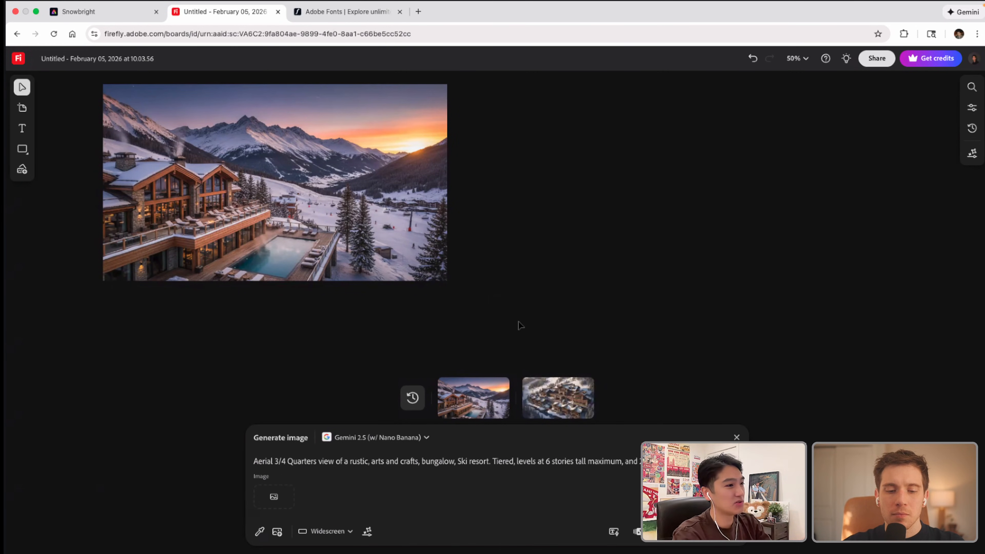
Step: Place the newly generated aerial resort image on the canvas beside the sunset lodge image and leave it deselected
mouse_move(545, 379)
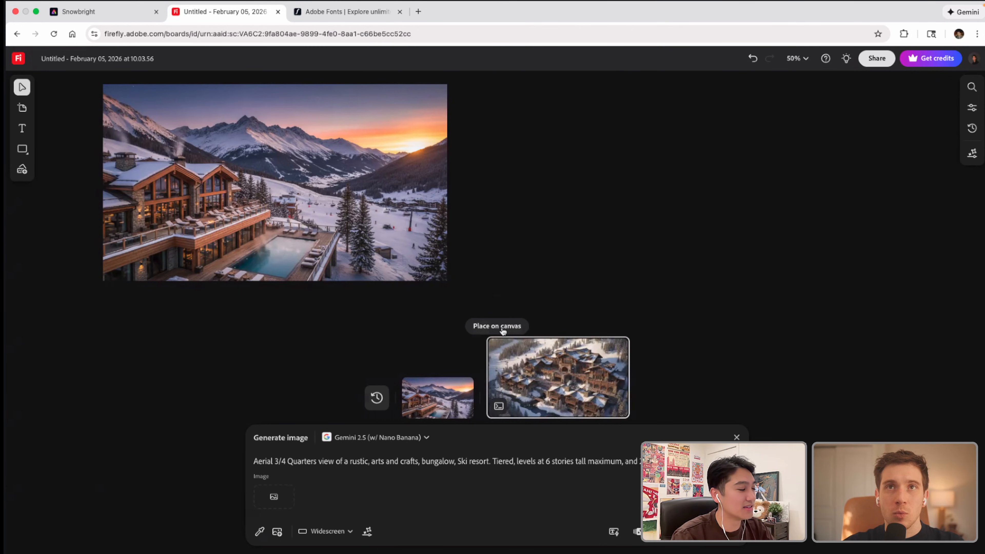
left_click(503, 332)
left_click_drag(786, 333, 734, 217)
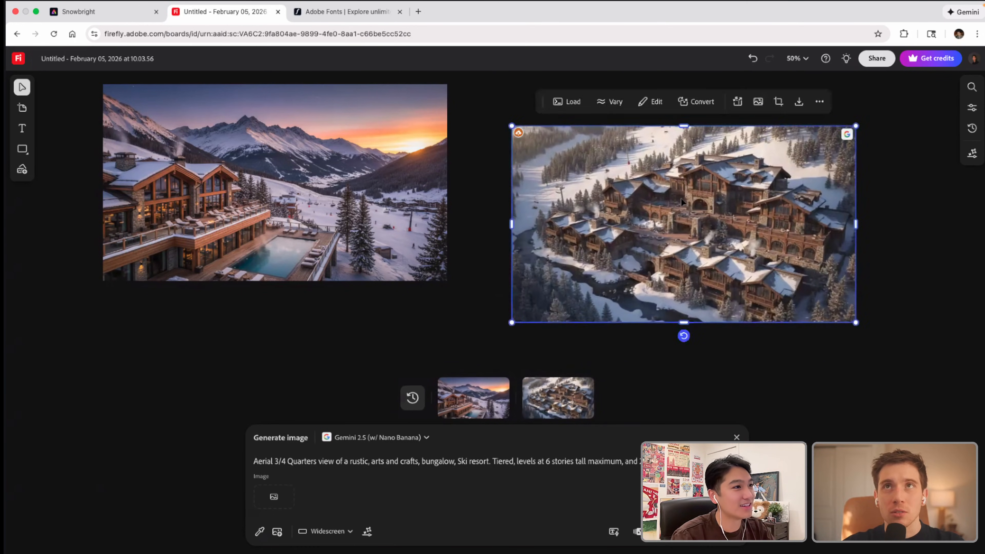
scroll(734, 216, "right", 2)
scroll(734, 216, "up", 5)
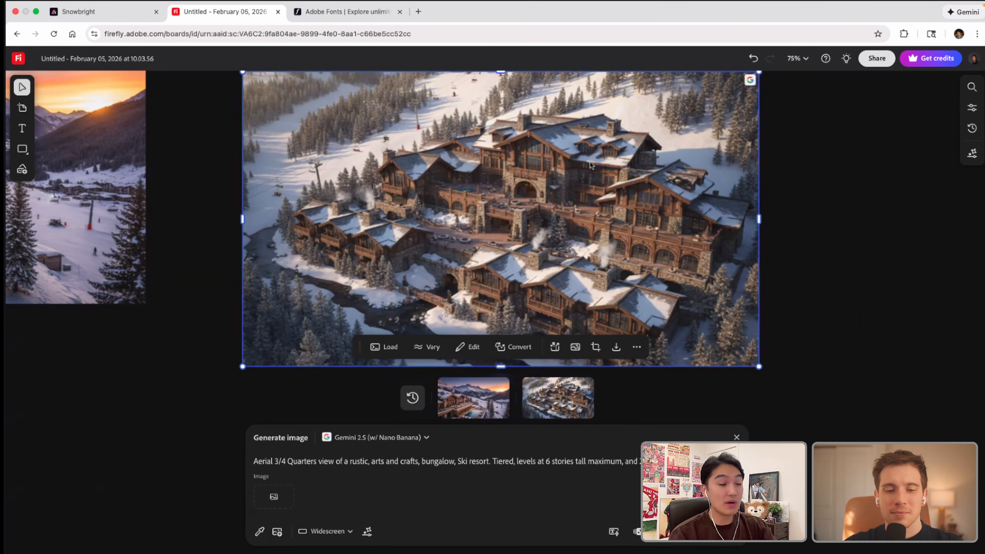
scroll(518, 220, "down", 2)
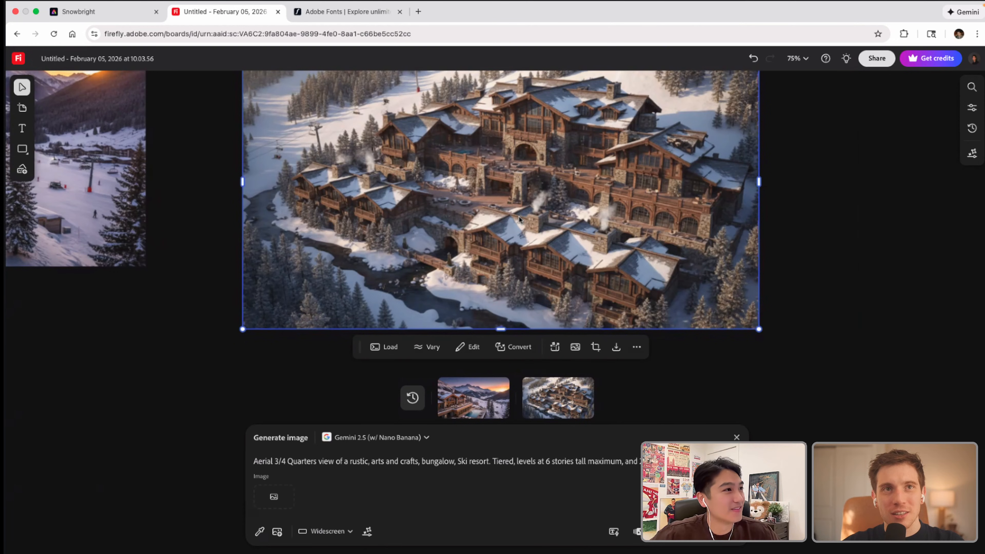
scroll(520, 219, "up", 3)
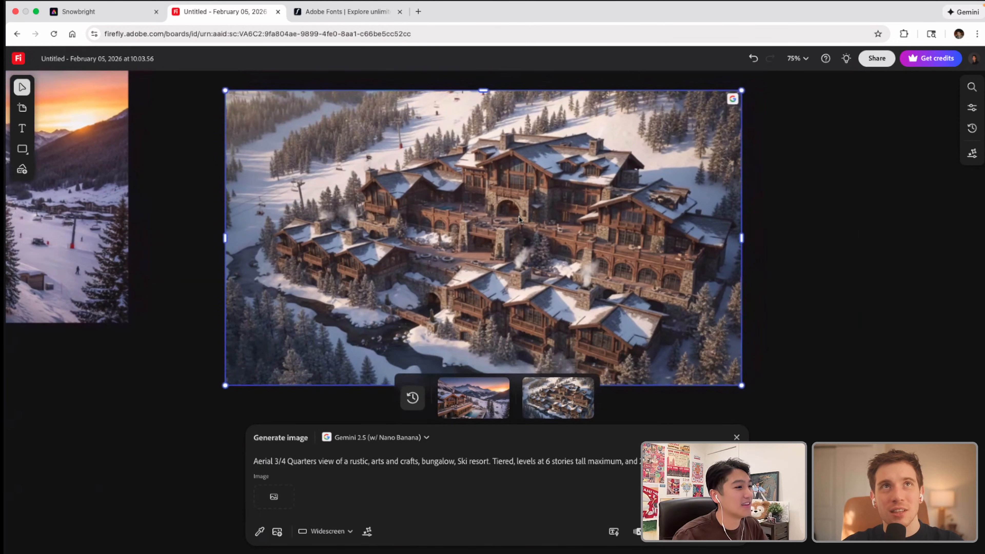
left_click(838, 316)
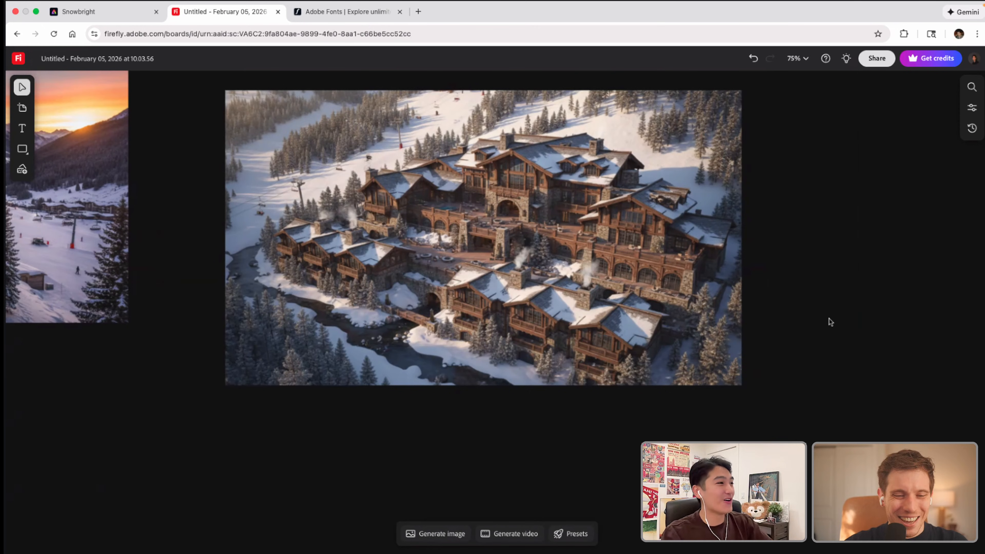
left_click(474, 319)
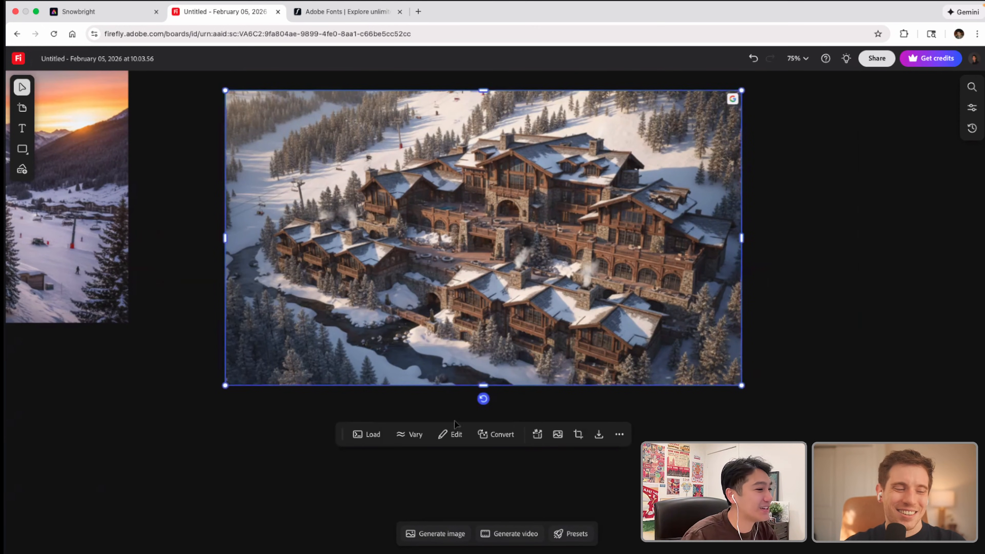
left_click(451, 434)
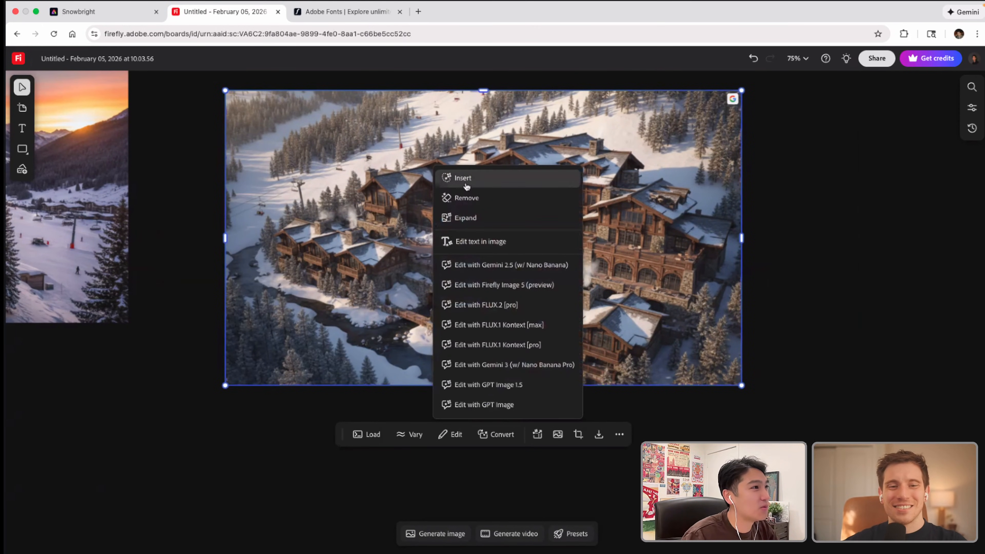
left_click(463, 178)
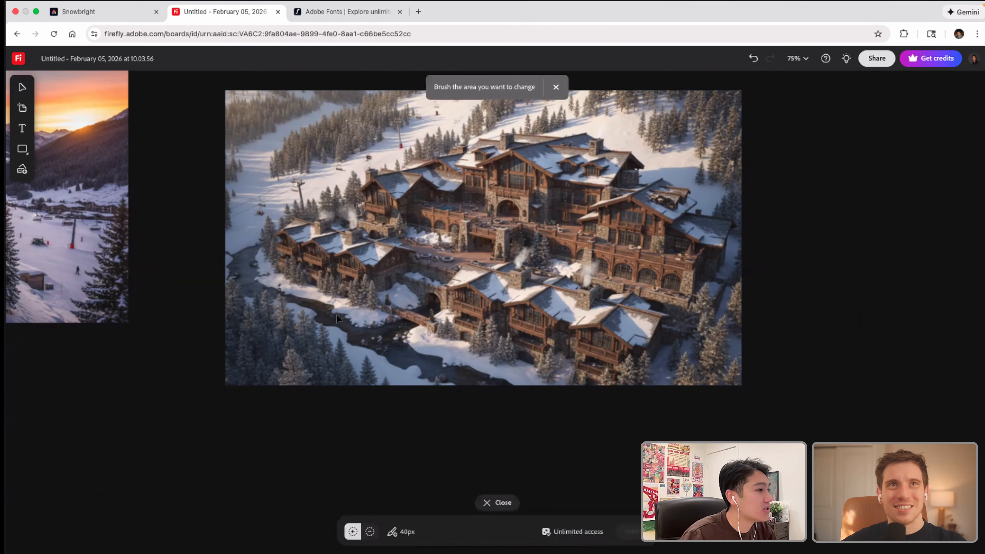
left_click(402, 531)
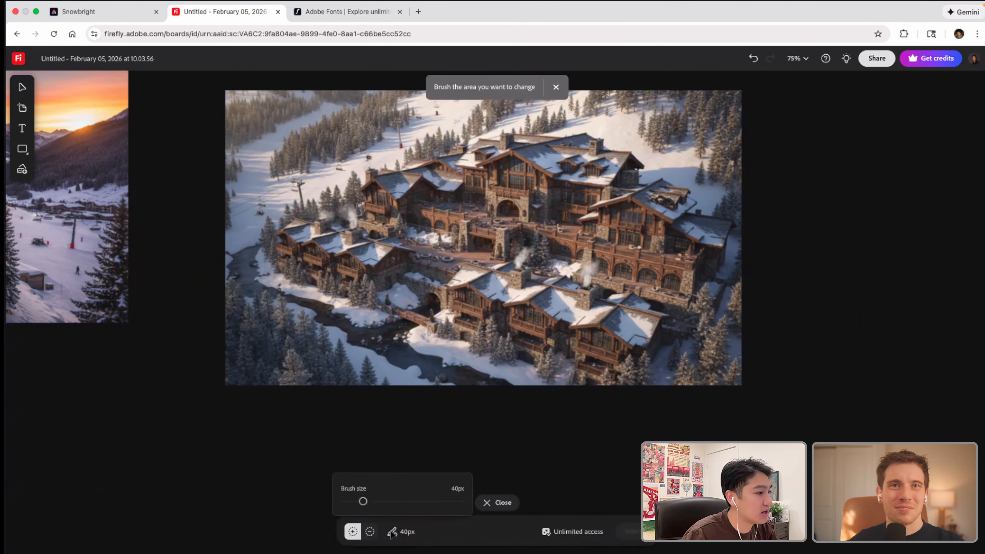
left_click_drag(364, 501, 379, 501)
left_click(391, 350)
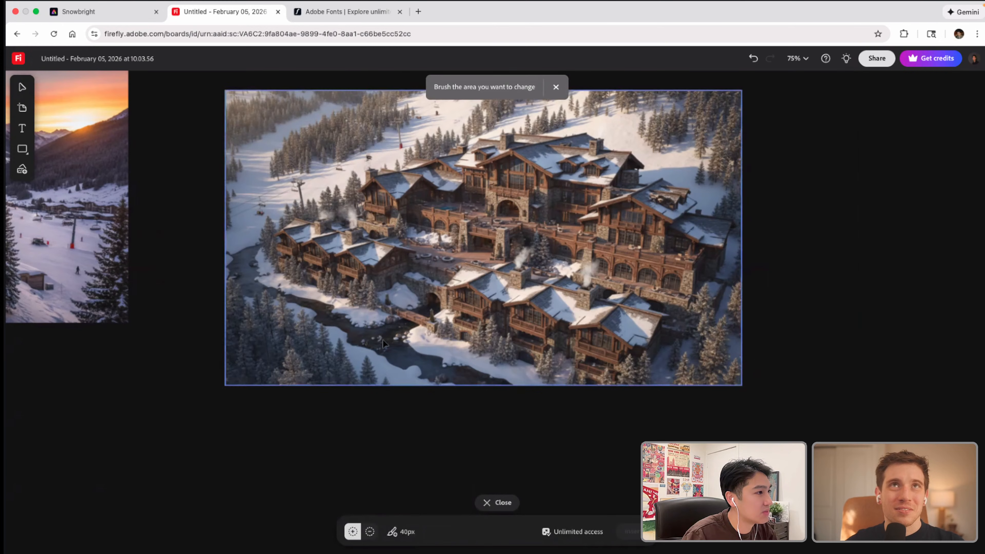
left_click(481, 503)
Step: Start an Insert edit on the aerial resort image and brush over the river in the foreground with a 31px brush
left_click(450, 349)
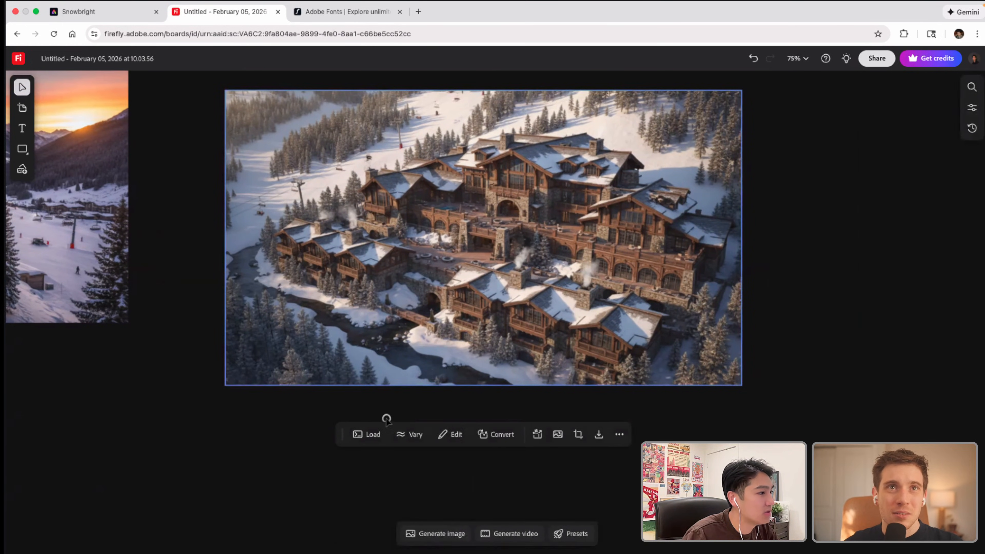
left_click(455, 438)
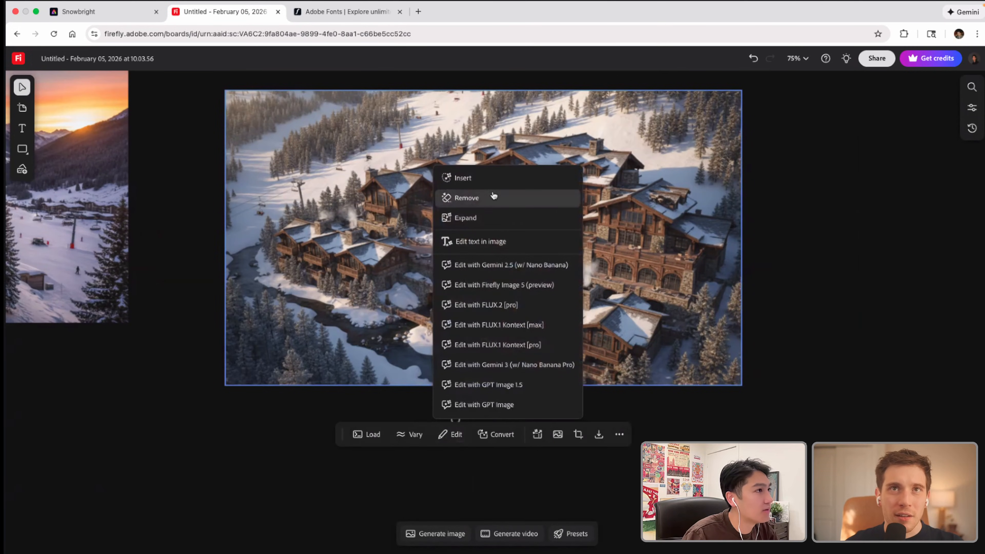
left_click(479, 181)
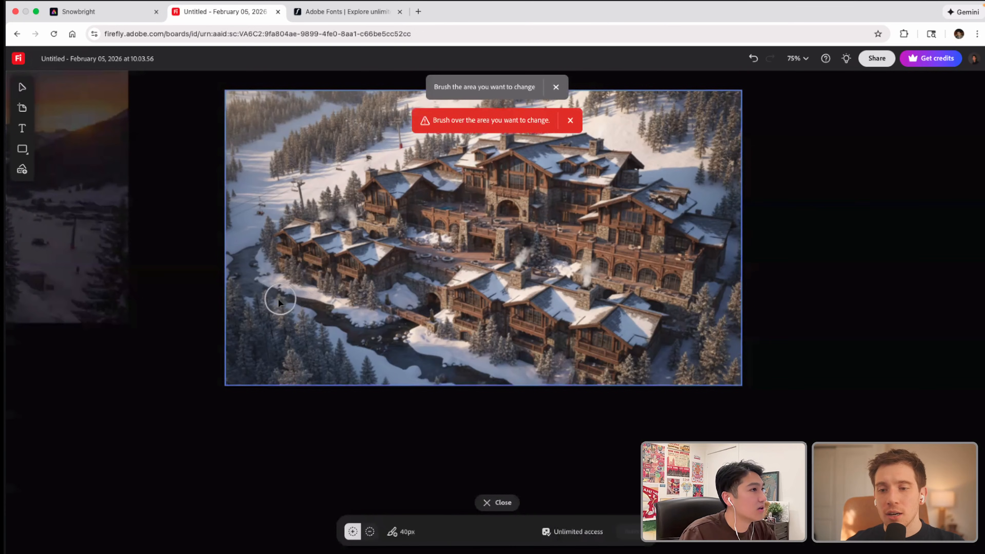
left_click(394, 533)
left_click_drag(368, 505, 354, 502)
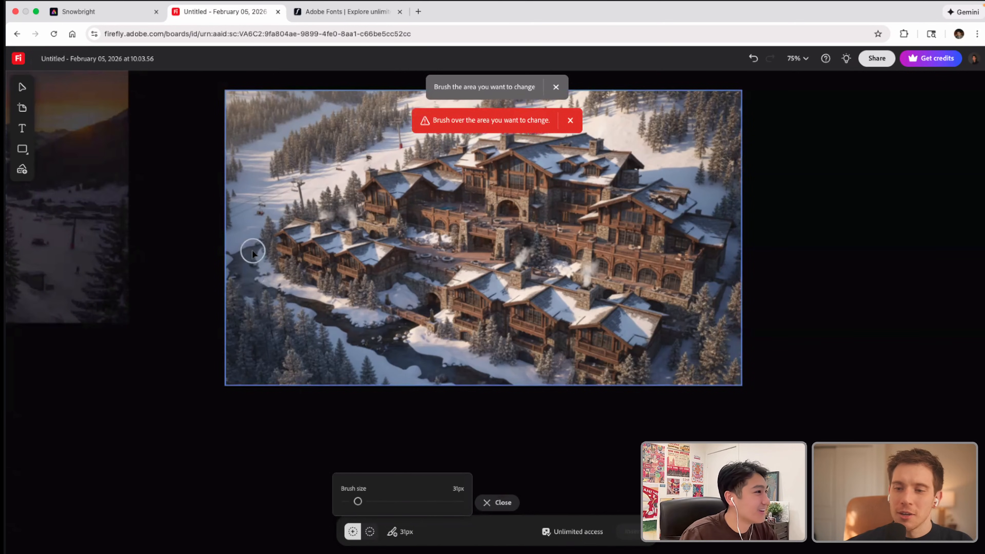
mouse_move(253, 247)
left_mouse_down()
mouse_move(263, 287)
mouse_move(243, 283)
mouse_move(238, 268)
mouse_move(254, 288)
mouse_move(317, 304)
mouse_move(328, 312)
mouse_move(322, 323)
mouse_move(338, 321)
mouse_move(402, 362)
mouse_move(503, 386)
mouse_move(423, 363)
mouse_move(385, 338)
mouse_move(432, 307)
mouse_move(363, 336)
mouse_move(462, 369)
left_mouse_up()
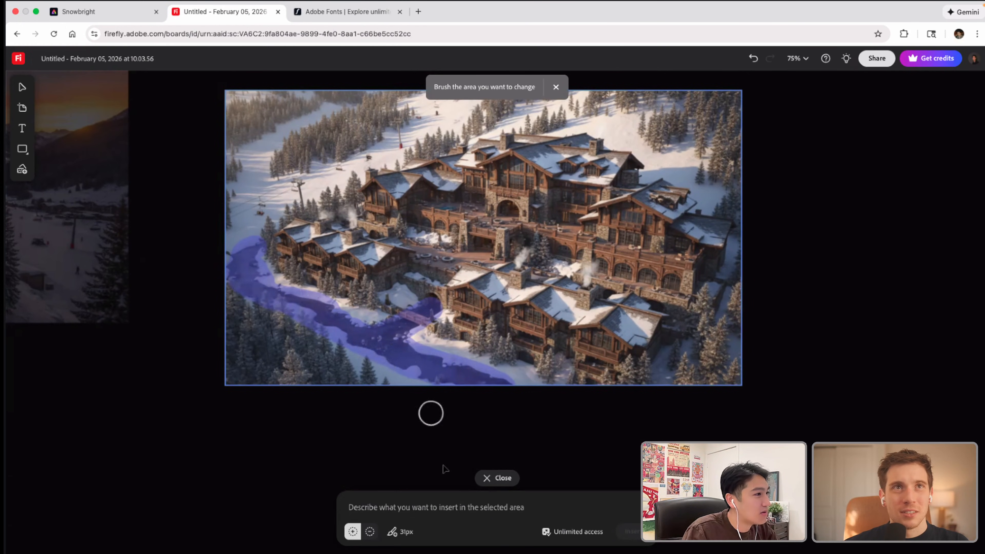
Step: Generate an insert for the brushed area from the description "Roadway entrance into the hotel"
type("Roadway entrance")
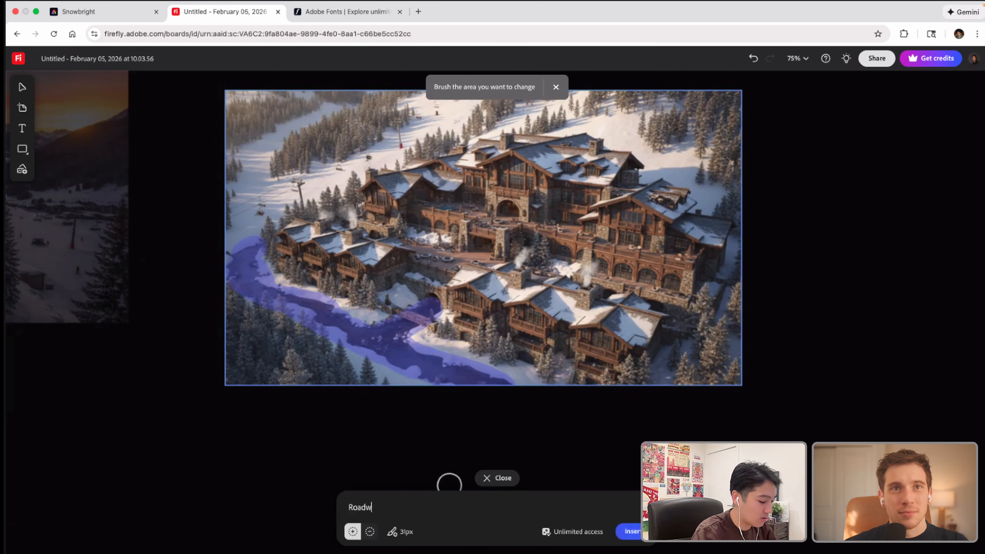
type(" into the hotel")
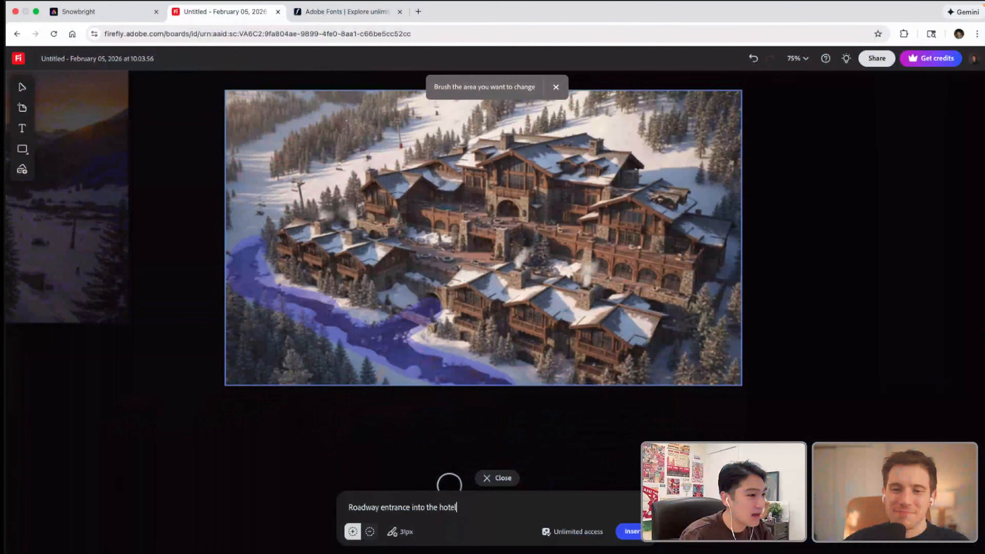
key("Return")
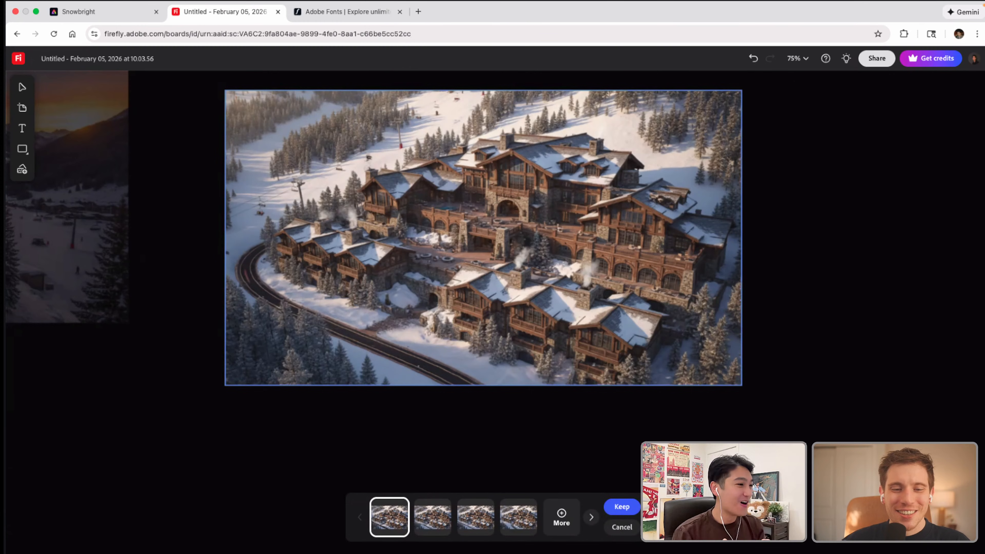
Step: Compare the four generated roadway variations and keep the second one, where a side road branches off to the hotel
left_click(429, 525)
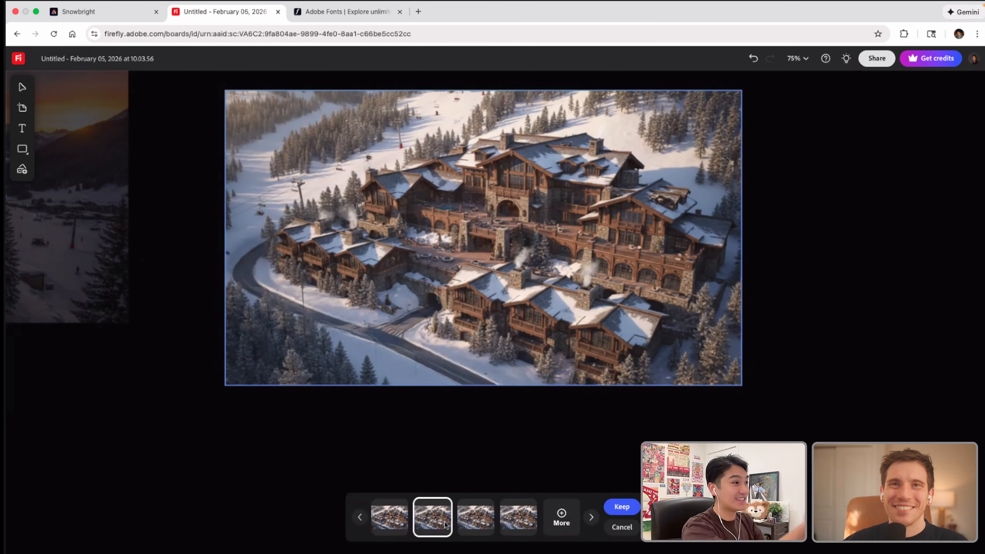
left_click(474, 531)
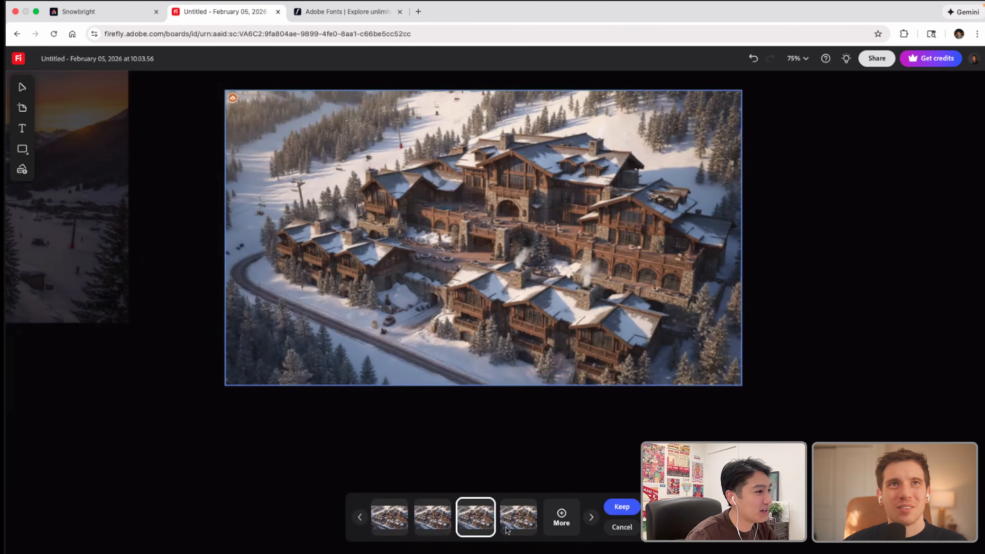
left_click(522, 527)
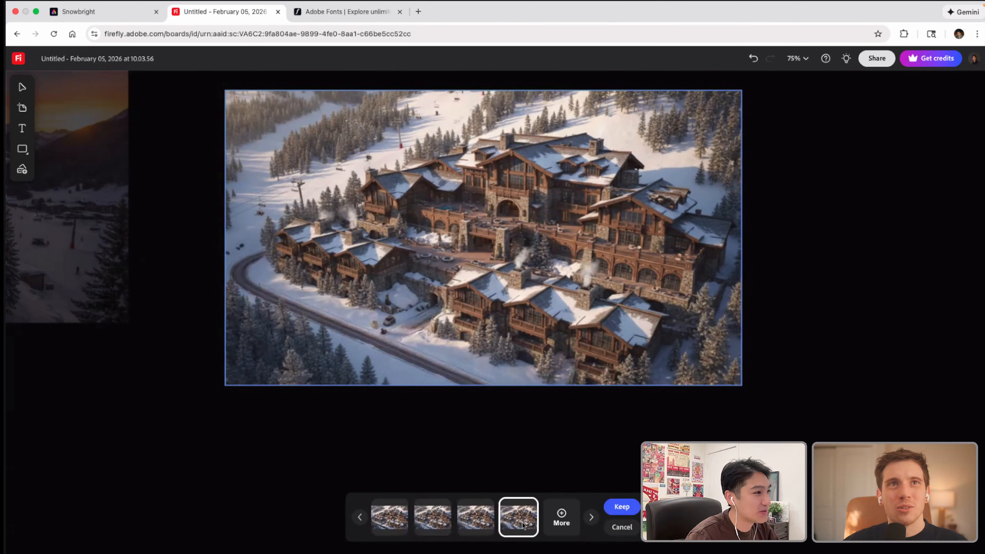
left_click(471, 526)
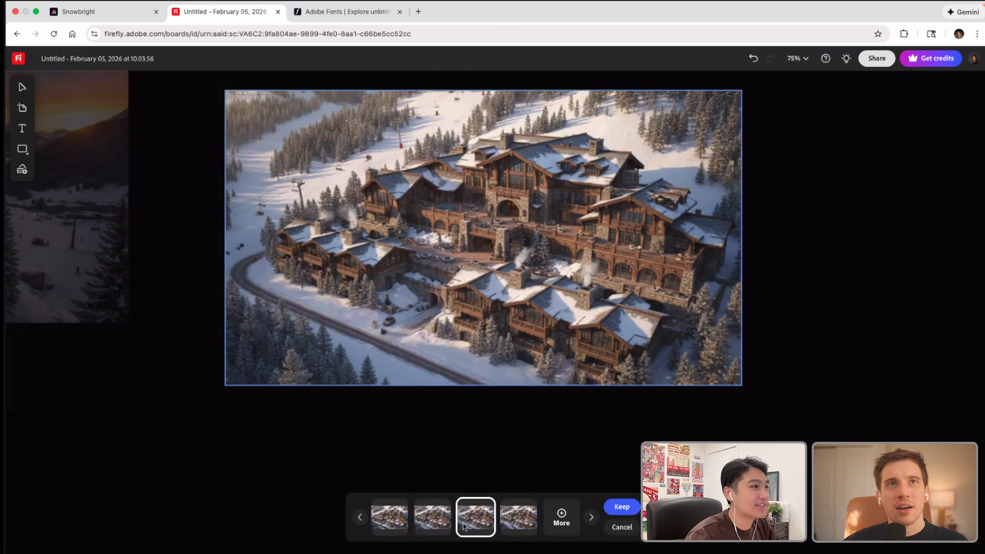
left_click(434, 519)
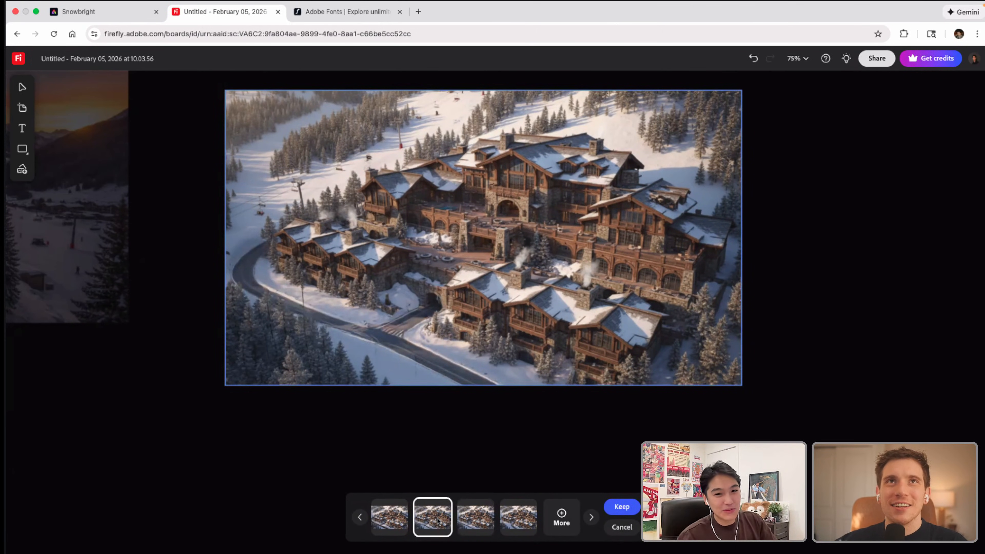
left_click(464, 526)
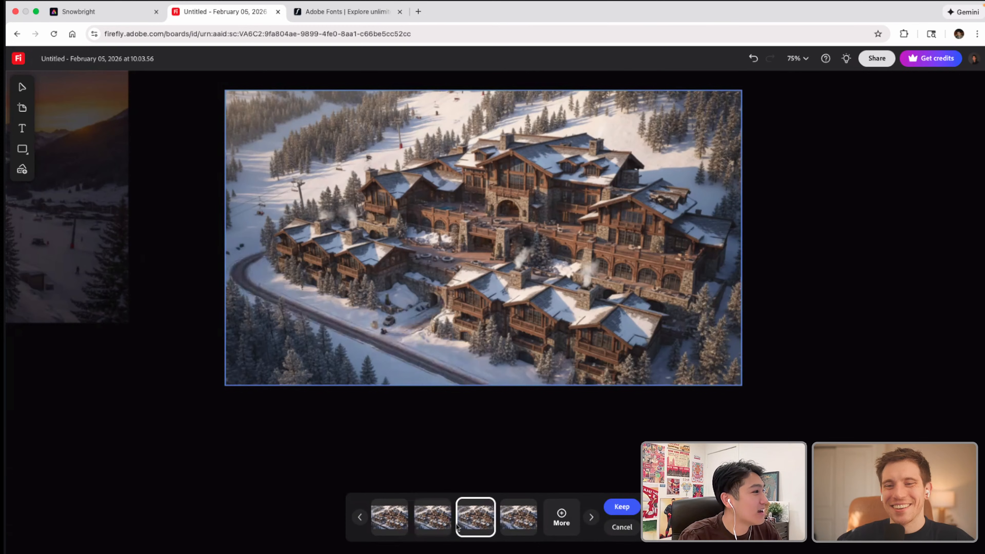
left_click(437, 531)
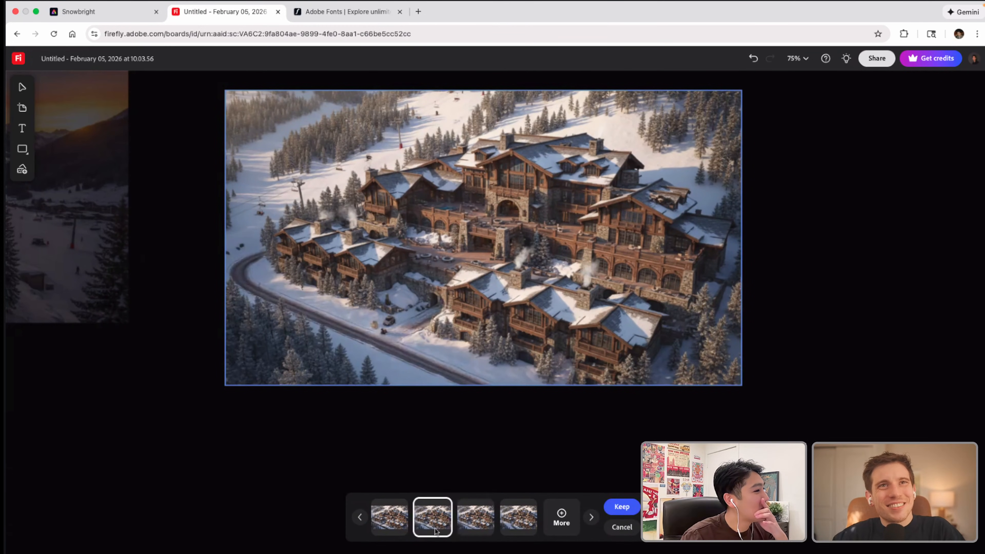
left_click(382, 526)
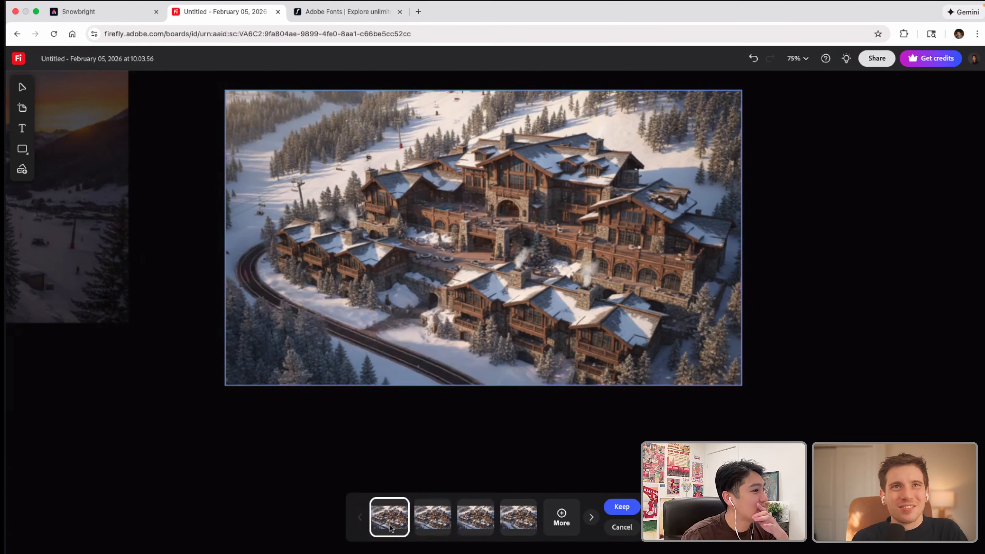
left_click(432, 528)
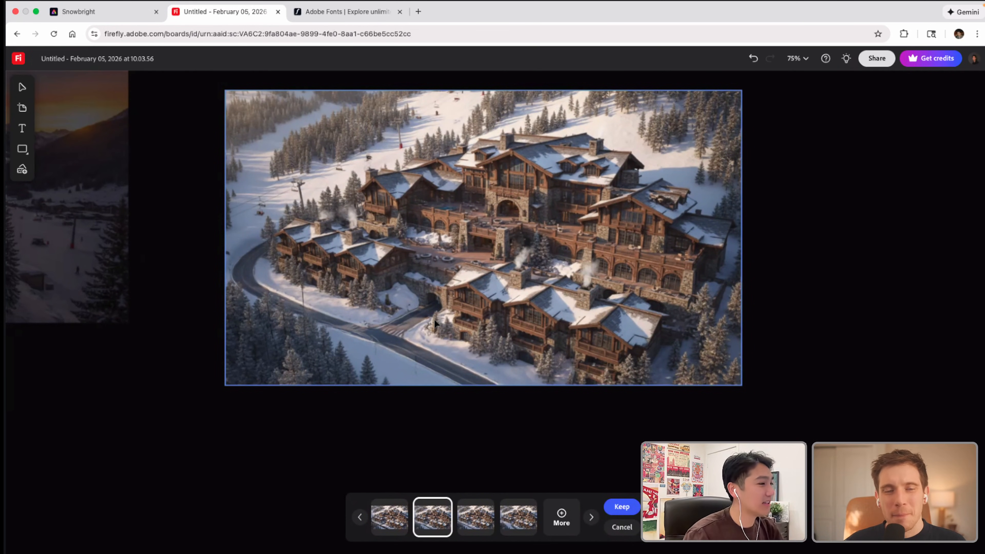
left_click(616, 506)
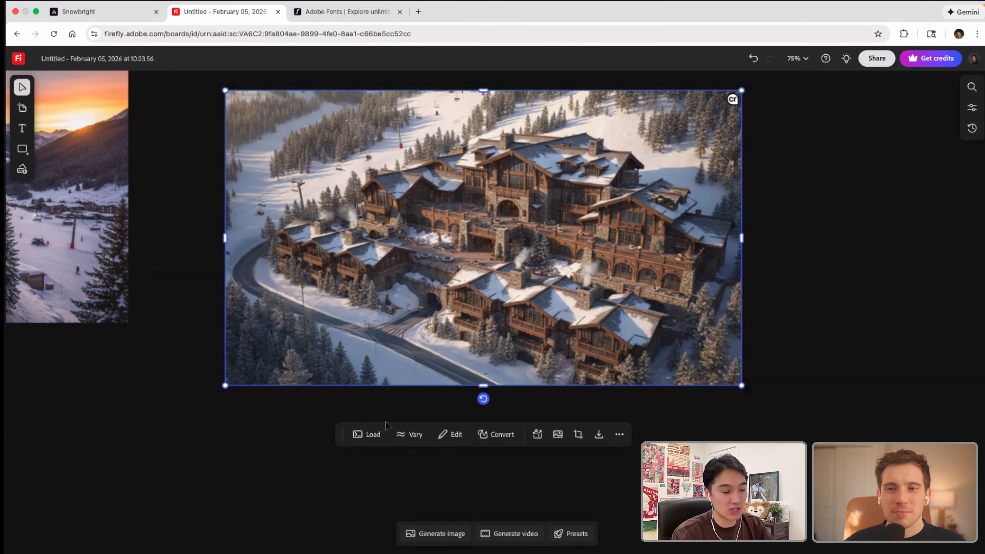
Step: Start another Insert edit on the resort image and brush a small spot on the foreground road with a 17px brush
left_click(447, 435)
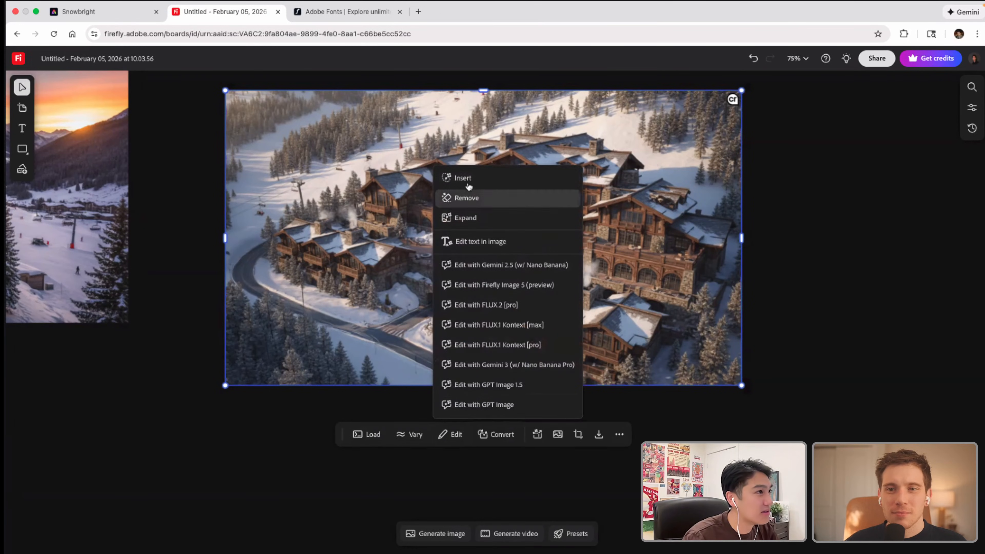
left_click(468, 181)
left_click(406, 533)
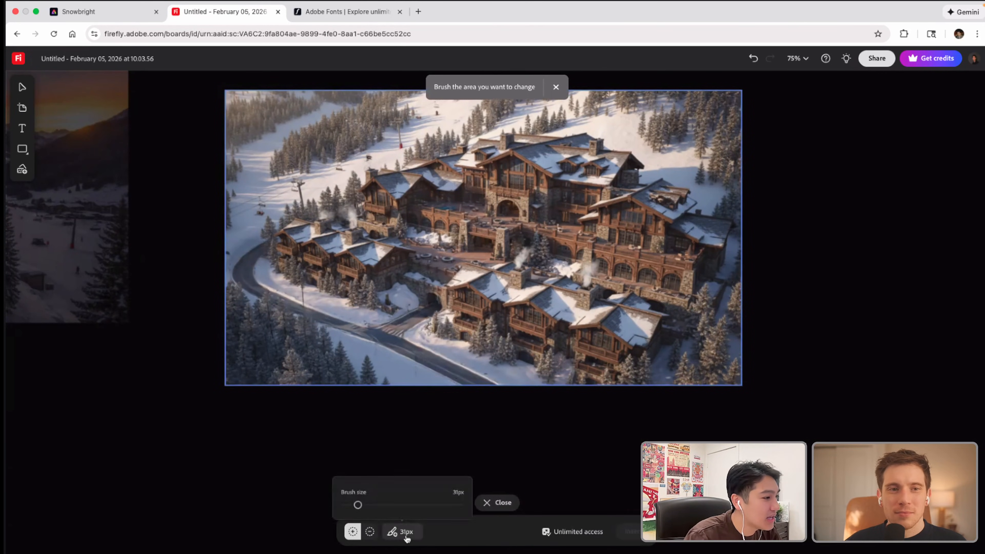
left_click_drag(357, 505, 352, 506)
left_click_drag(348, 506, 345, 503)
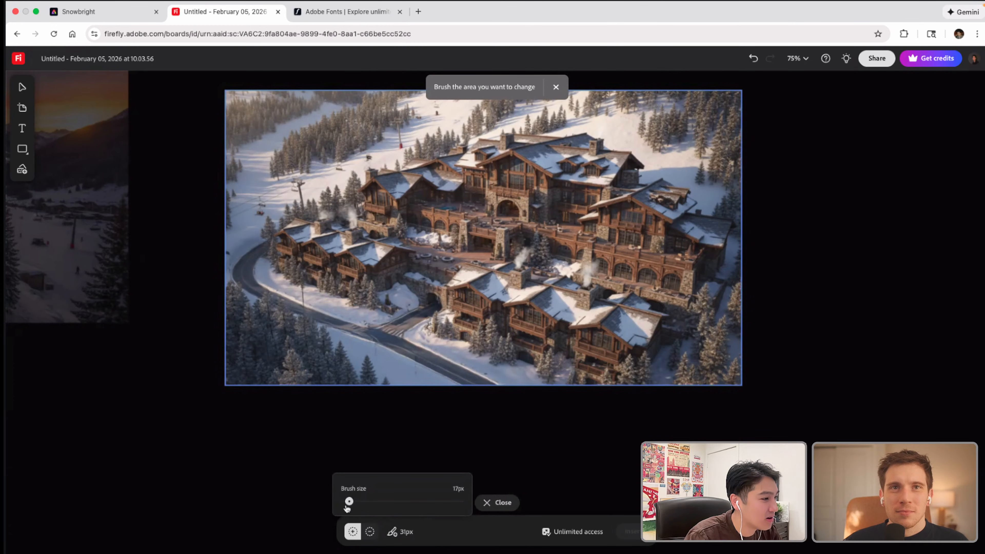
mouse_move(420, 349)
left_mouse_down()
mouse_move(429, 351)
mouse_move(417, 348)
left_mouse_up()
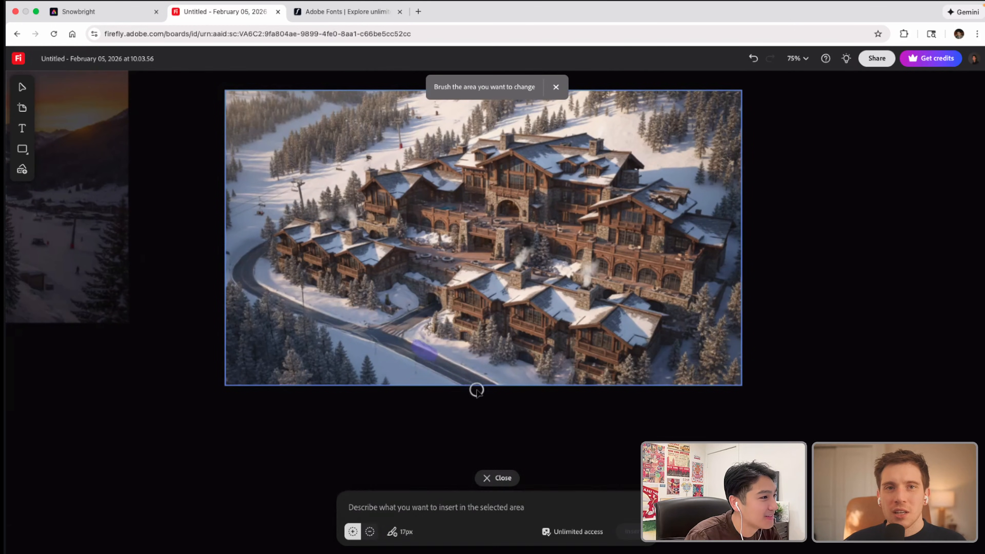
Step: Generate an insert for the brushed road spot from the description "Car going up hill"
left_click(459, 505)
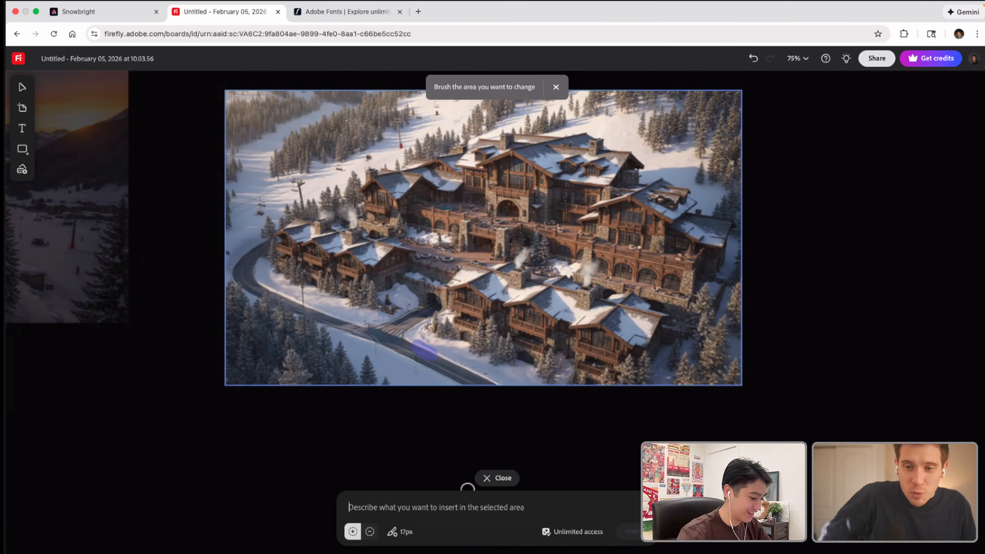
type("Car")
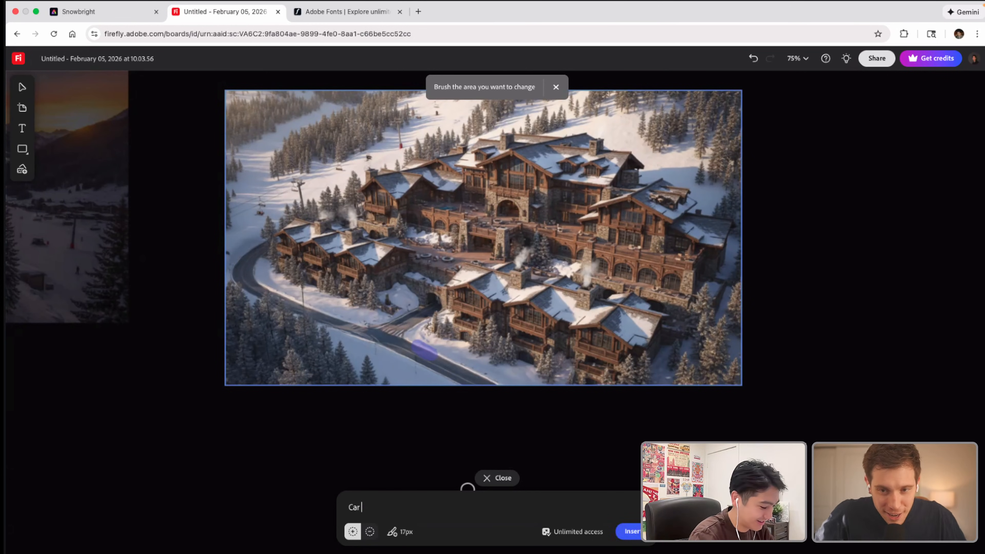
type(" going u")
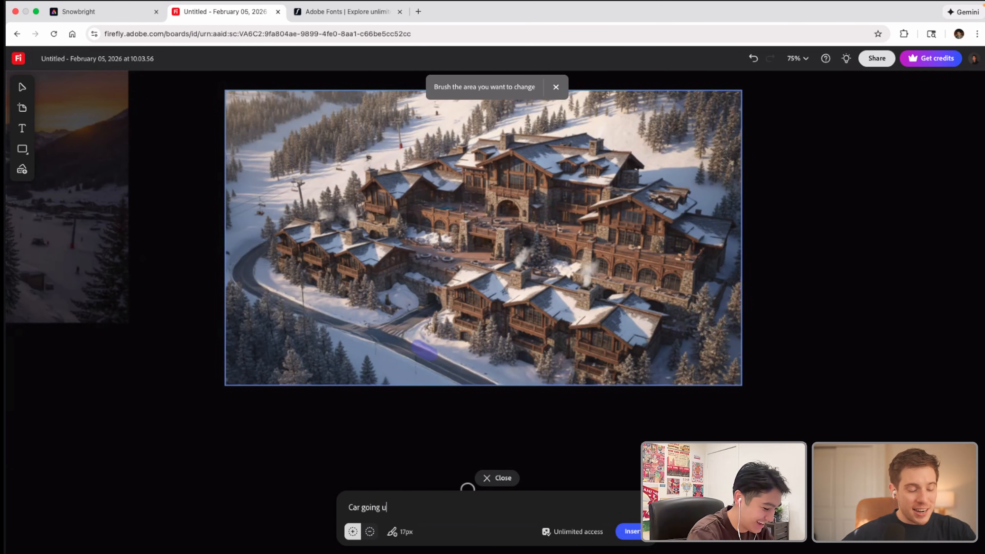
type("p hill")
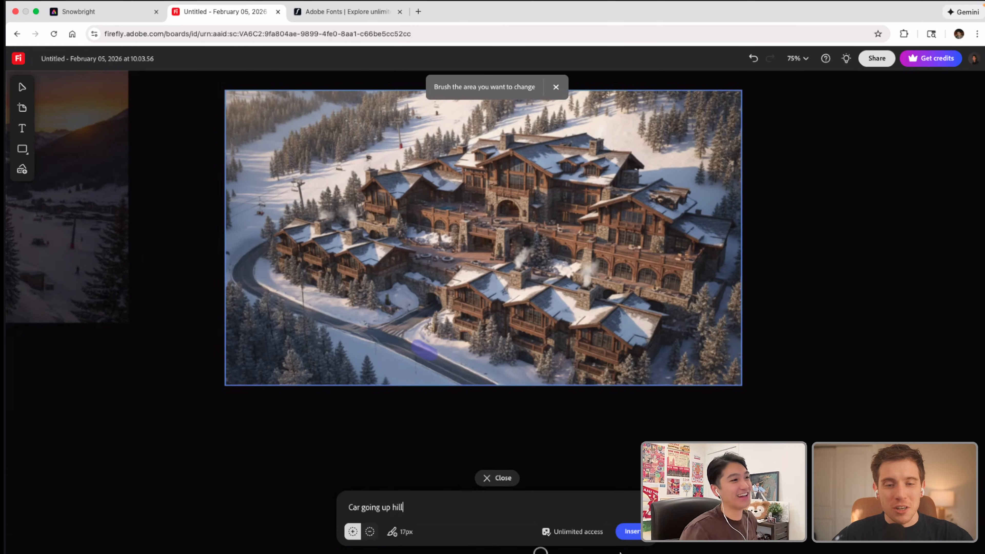
left_click(640, 533)
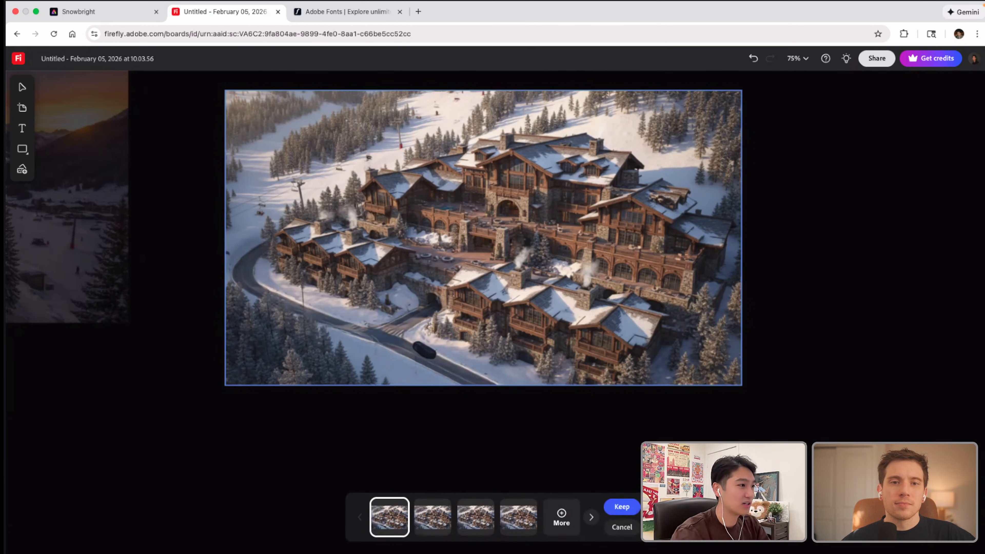
Step: Compare the four generated car variations and discard them all
left_click(446, 526)
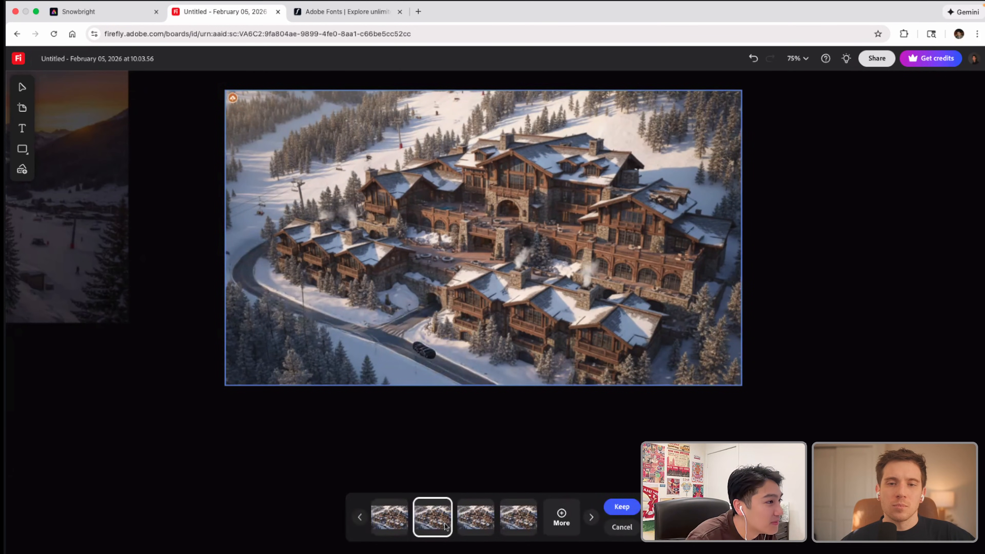
left_click(479, 521)
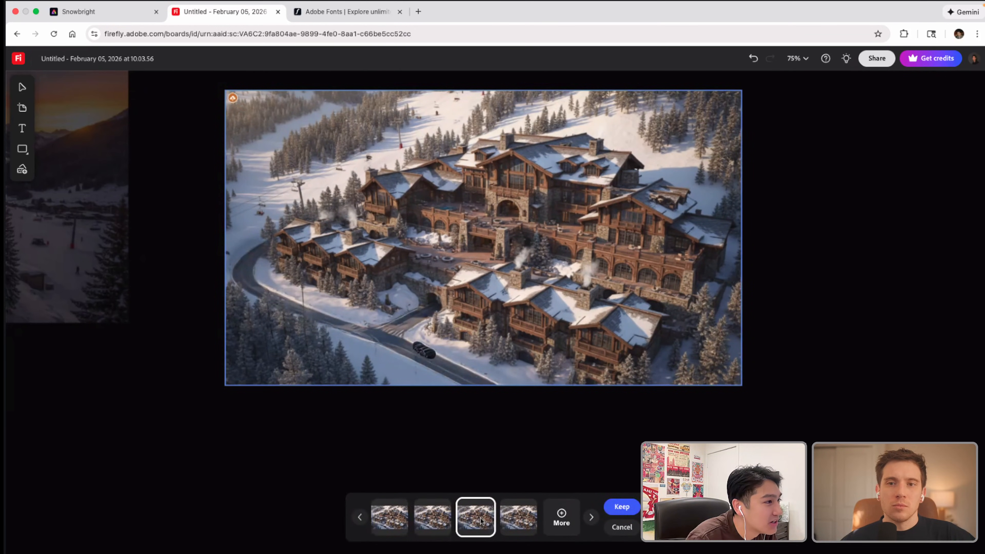
left_click(508, 522)
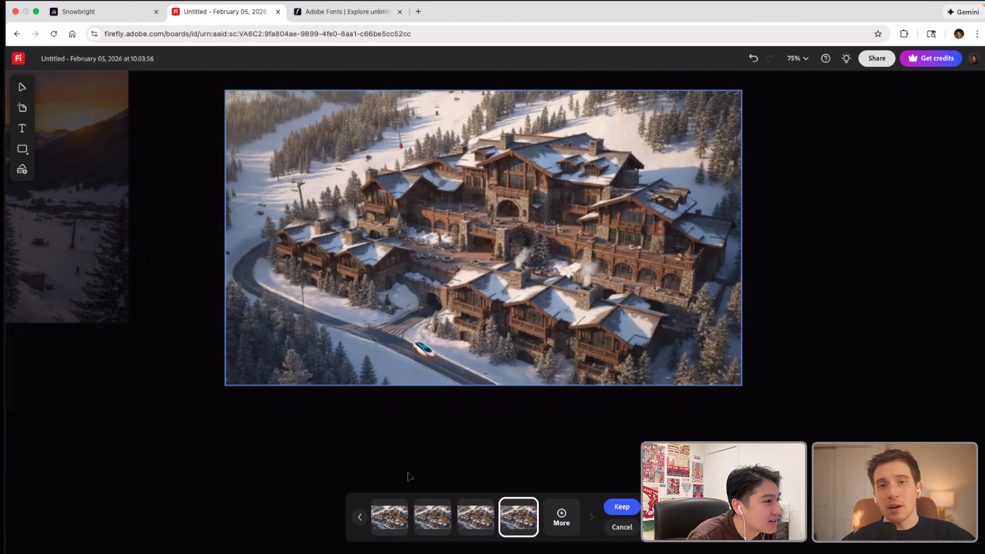
left_click(622, 527)
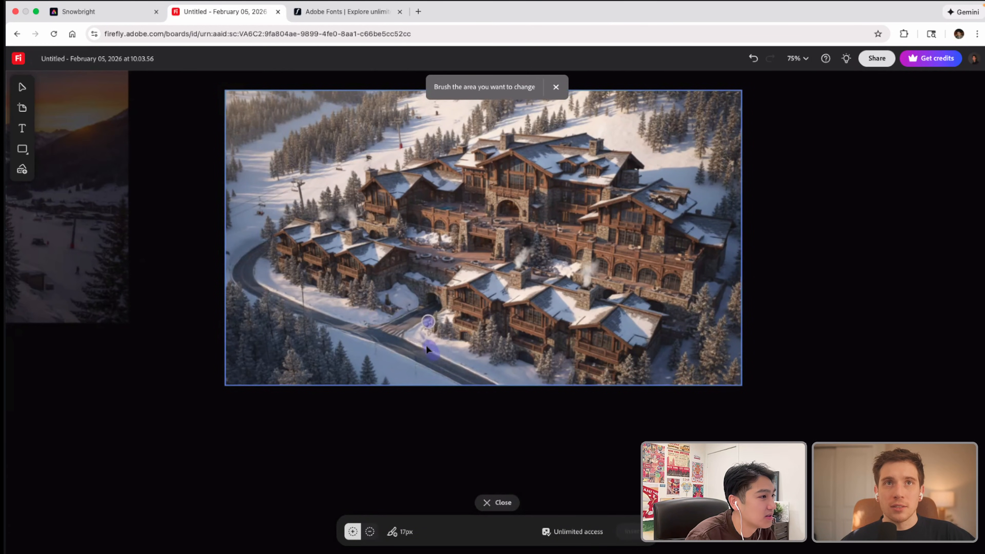
Step: Regenerate the car over a larger brushed road area with "going up hill" removed from the description, and keep the second variation
left_click_drag(419, 347, 424, 351)
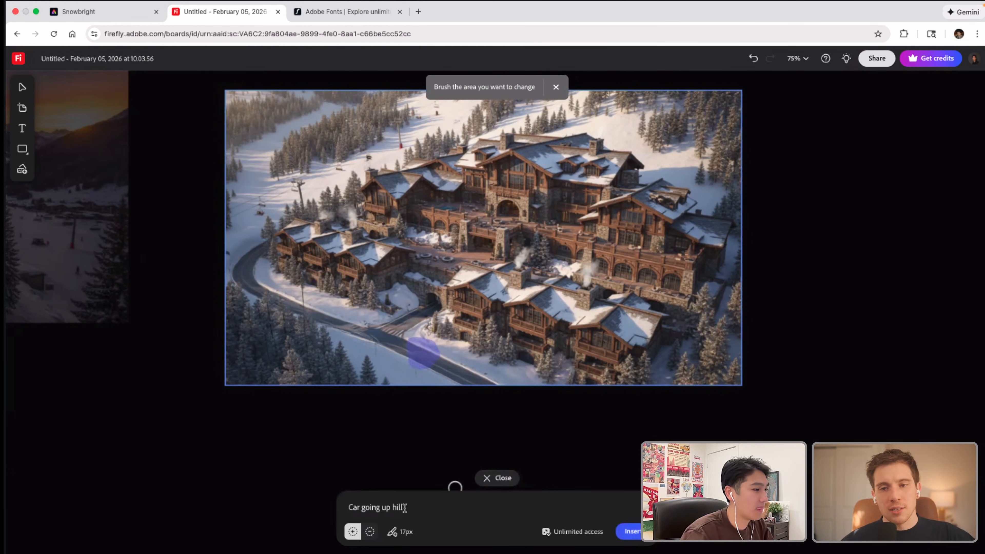
left_click_drag(413, 509, 359, 511)
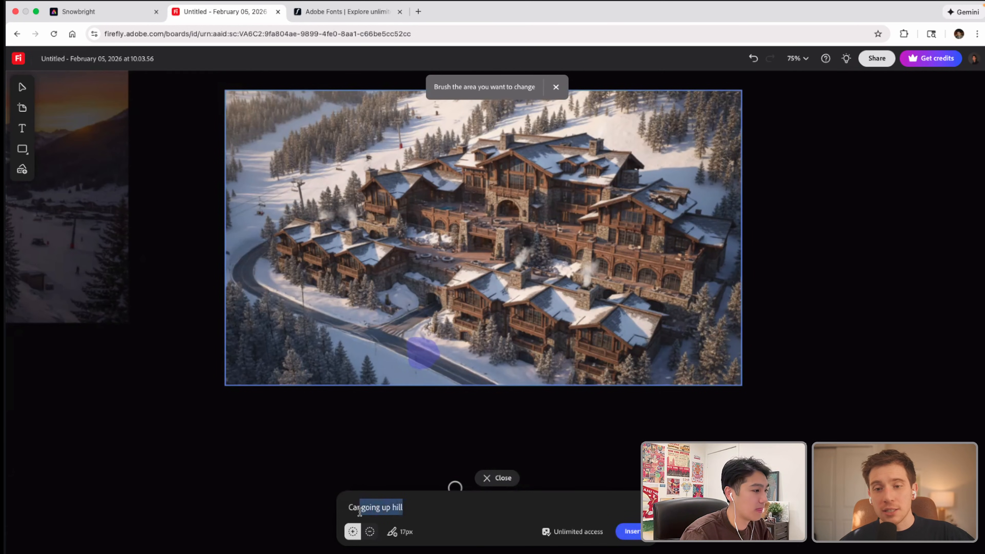
key("Return")
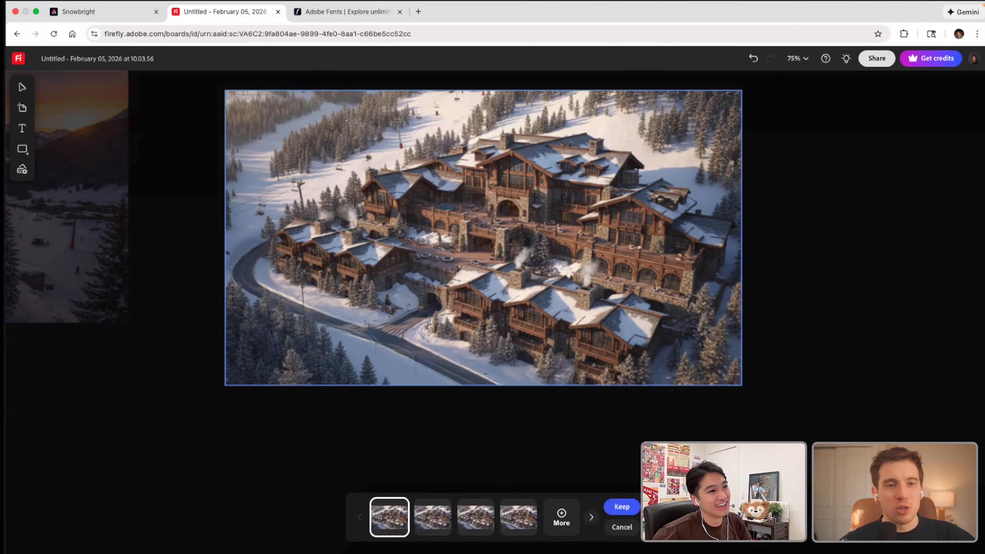
left_click(441, 524)
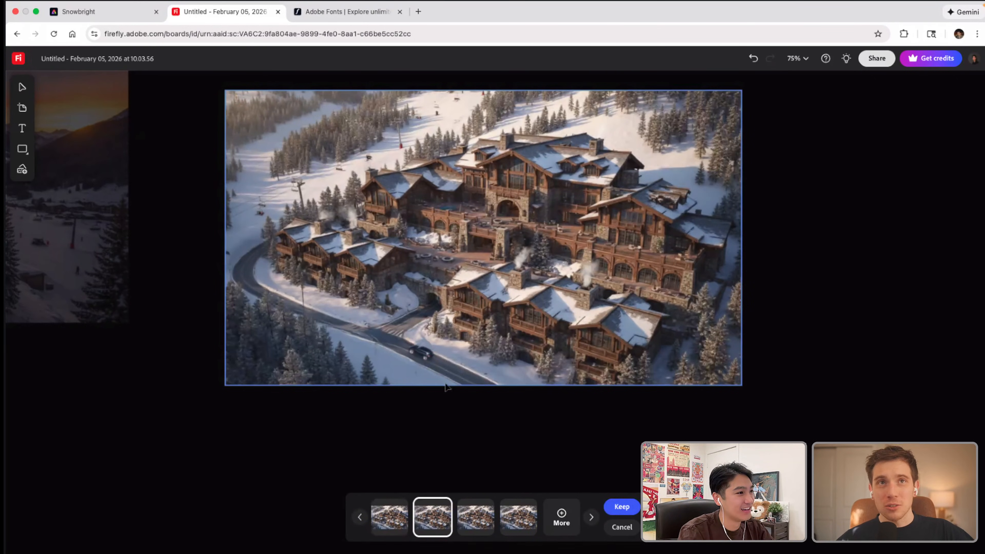
left_click(623, 508)
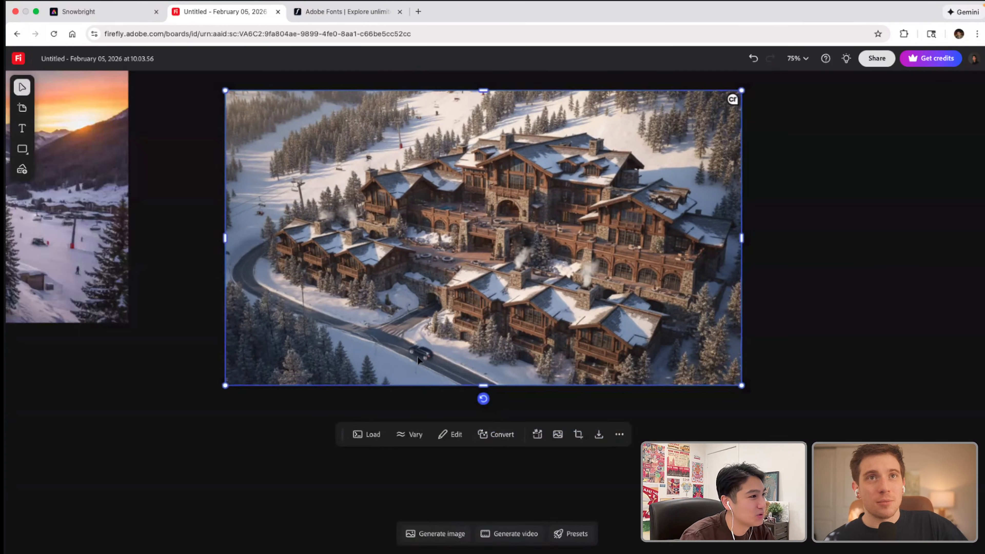
Step: Start another Insert edit on the resort image and brush a short stretch of road farther uphill from the car
left_click(450, 435)
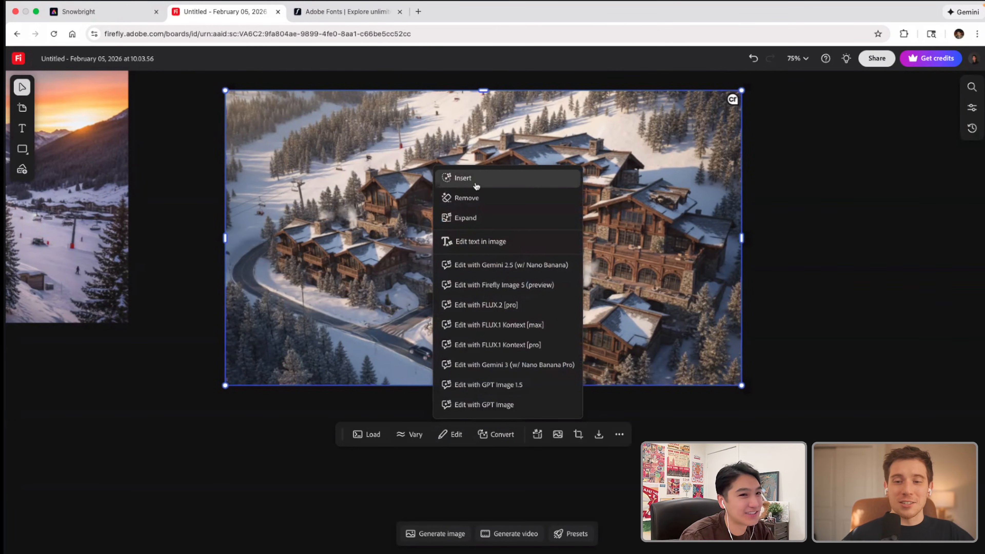
left_click(476, 183)
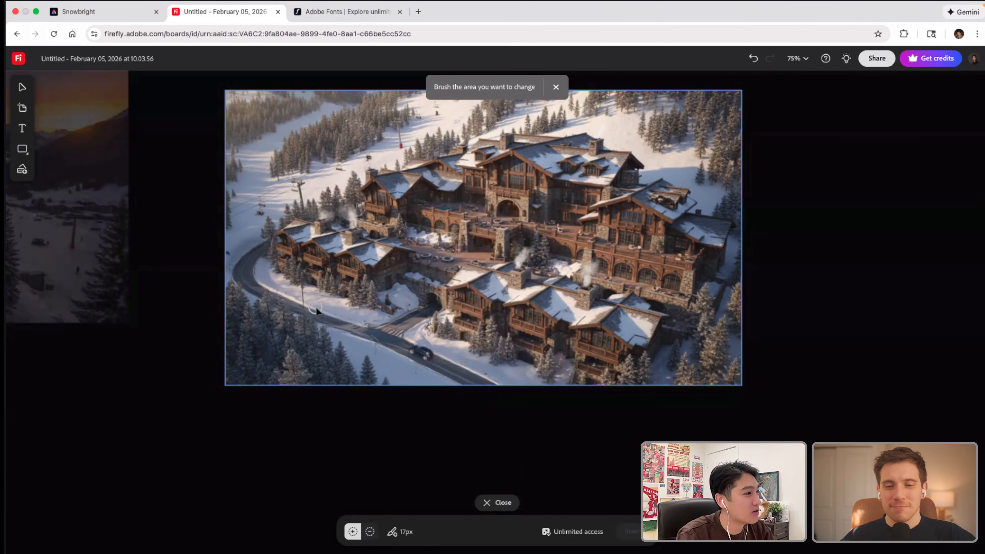
left_click_drag(351, 315, 317, 304)
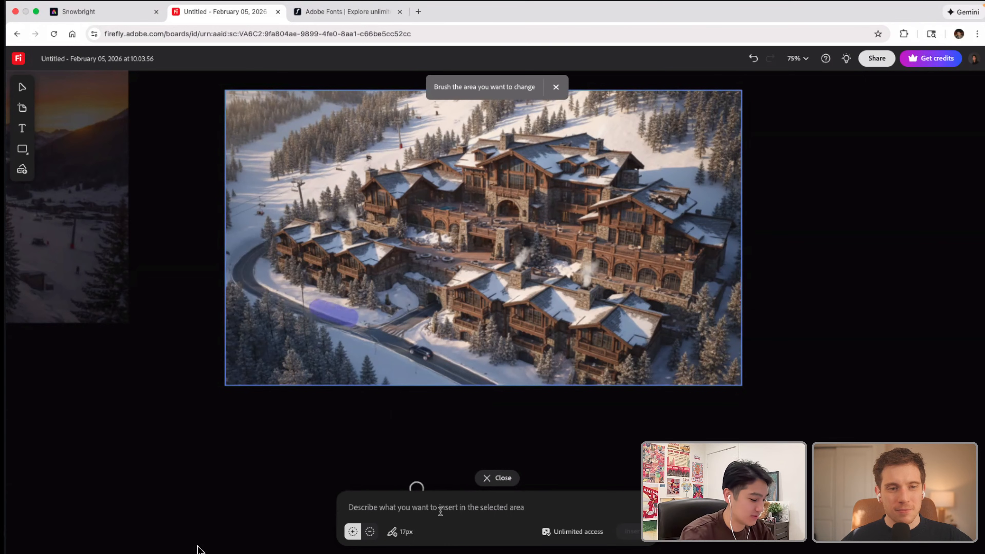
Step: Generate an insert for the brushed stretch of road from the description "Luxury camper van"
type("Luxury camper ")
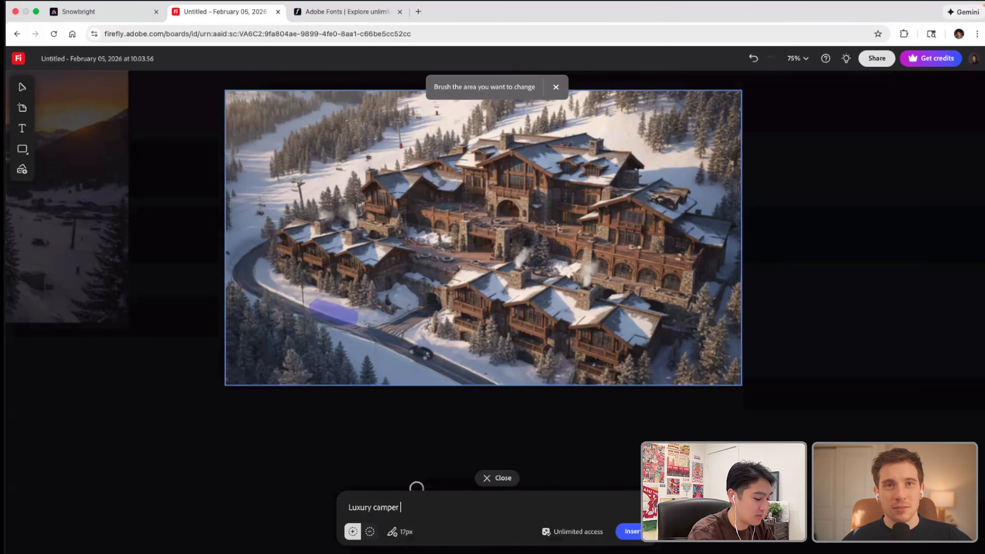
type("van")
key("Return")
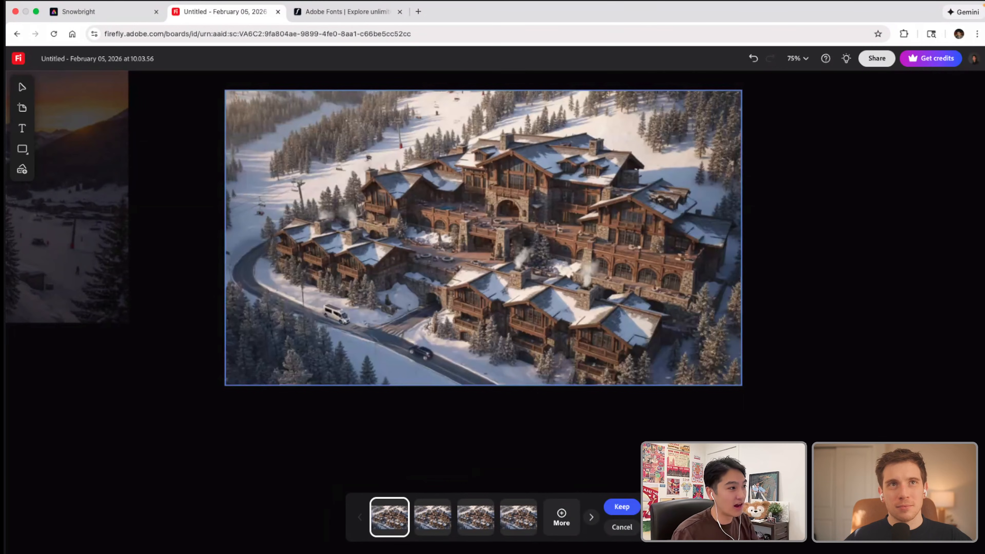
Step: Compare the four generated camper van variations and keep the third one
left_click(434, 518)
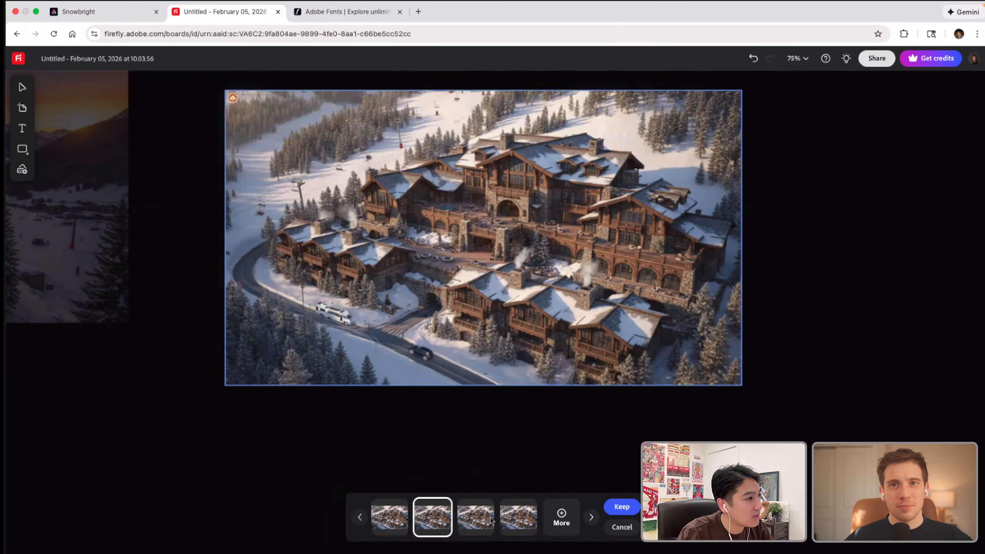
left_click(489, 520)
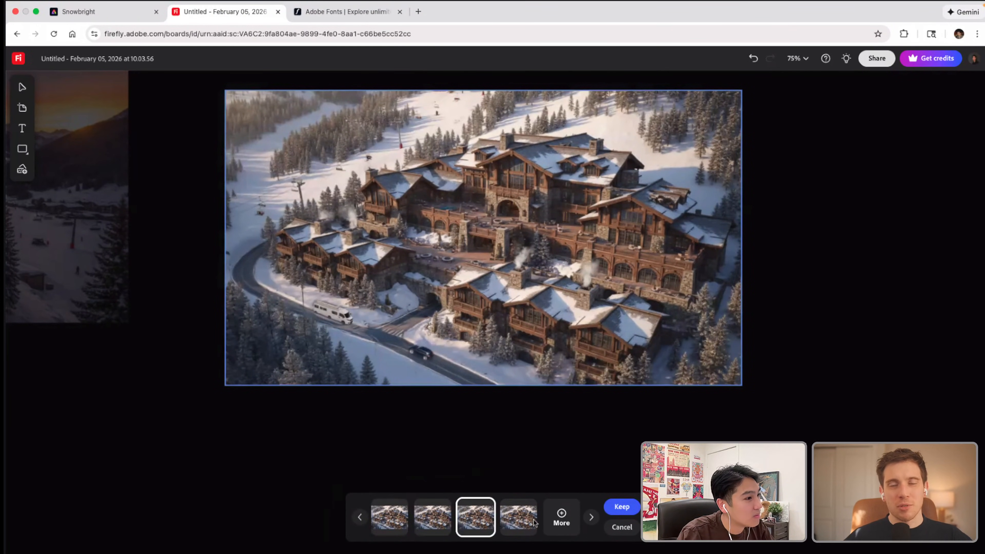
left_click(533, 522)
left_click(478, 520)
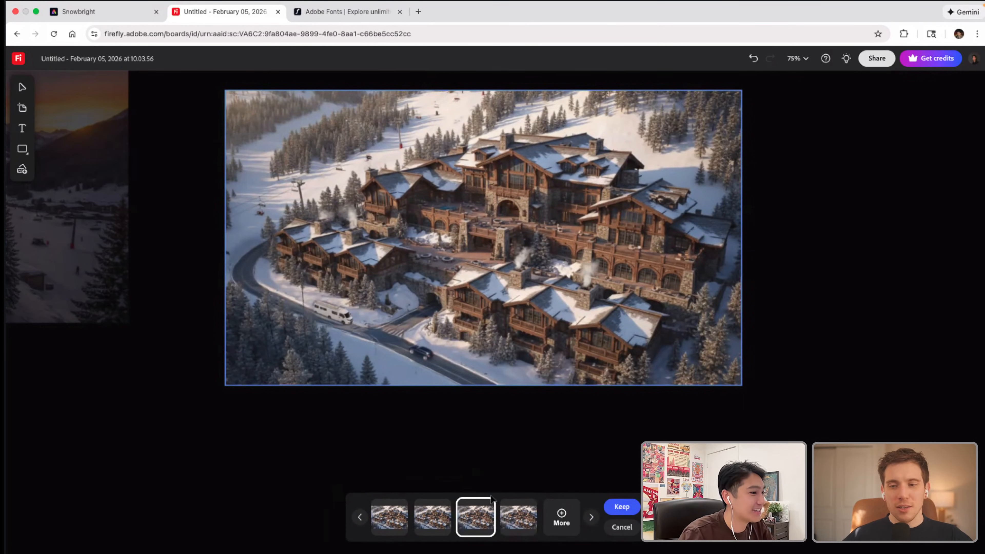
left_click(622, 507)
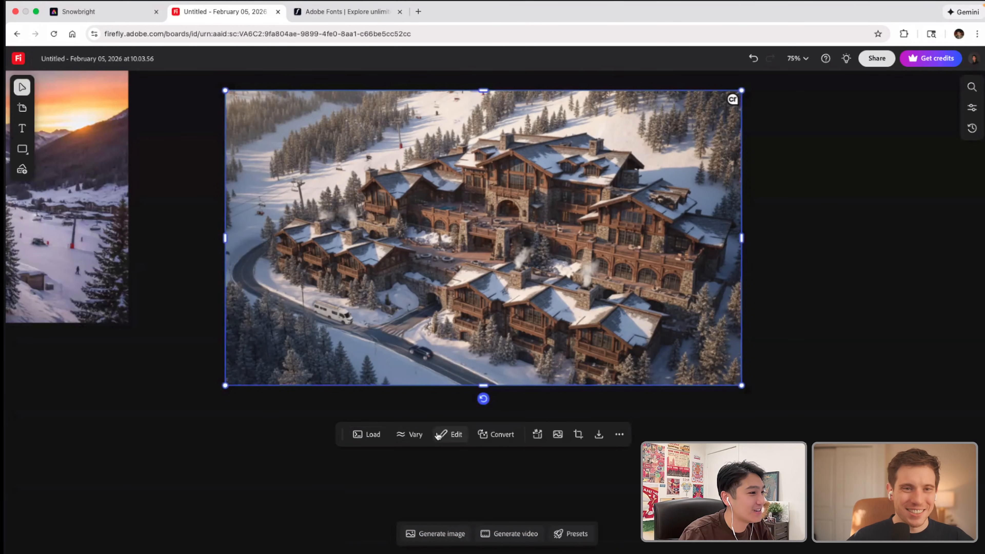
Step: Brush the road's outer bend beside the lower chalets and generate an insert there from the description "Car"
left_click(451, 435)
left_click(475, 179)
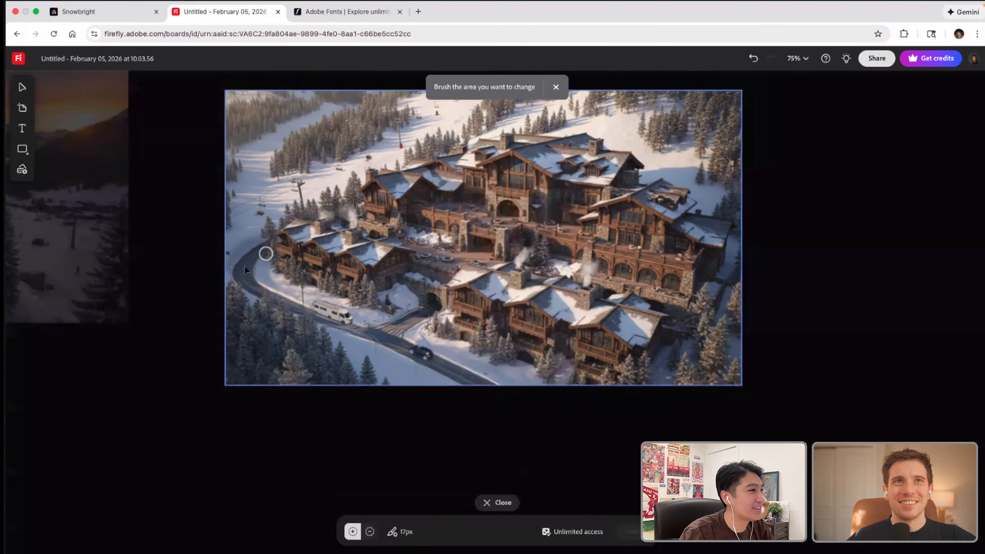
mouse_move(244, 253)
left_mouse_down()
mouse_move(236, 270)
mouse_move(241, 251)
left_mouse_up()
left_click(425, 507)
type("Car")
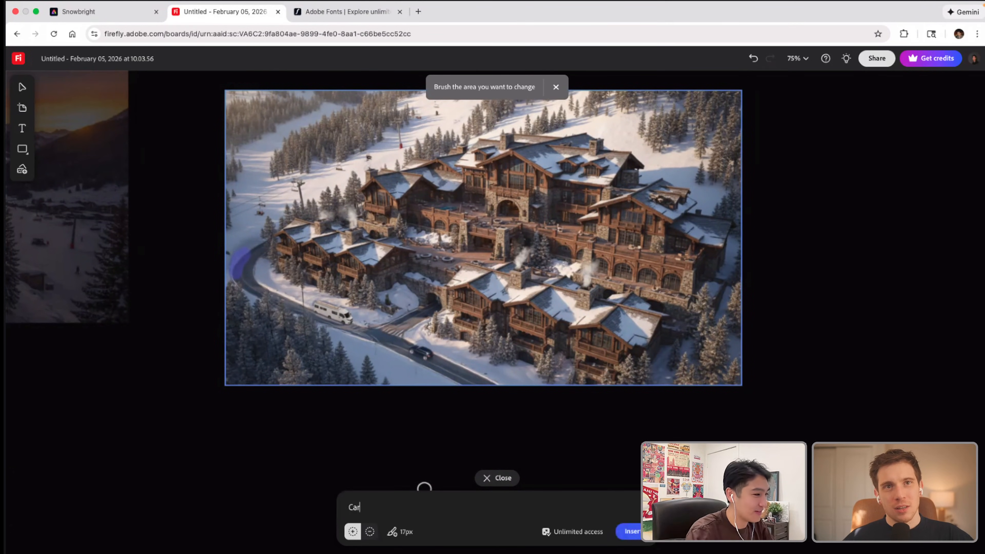
key("Return")
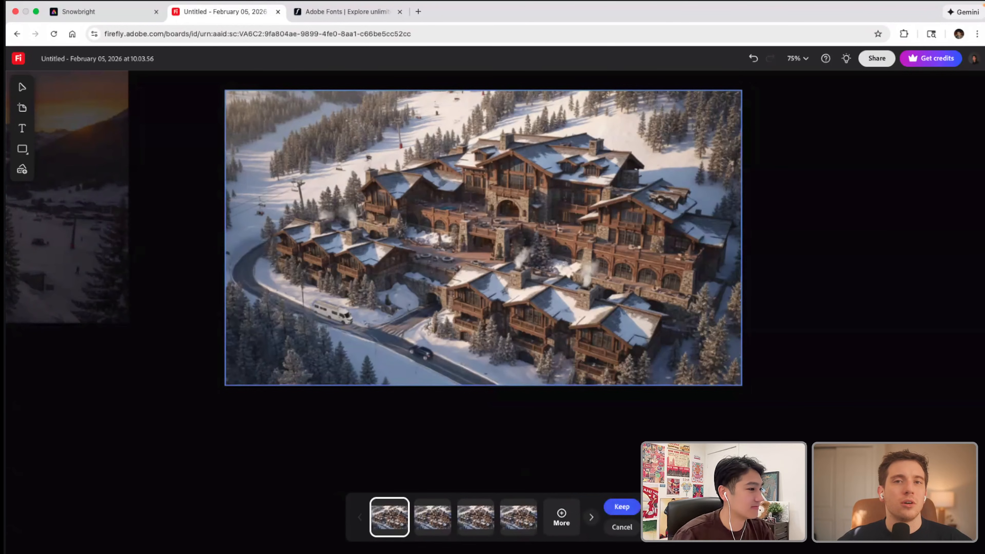
Step: Compare the four car variations generated on the road bend and keep the fourth one
left_click(429, 514)
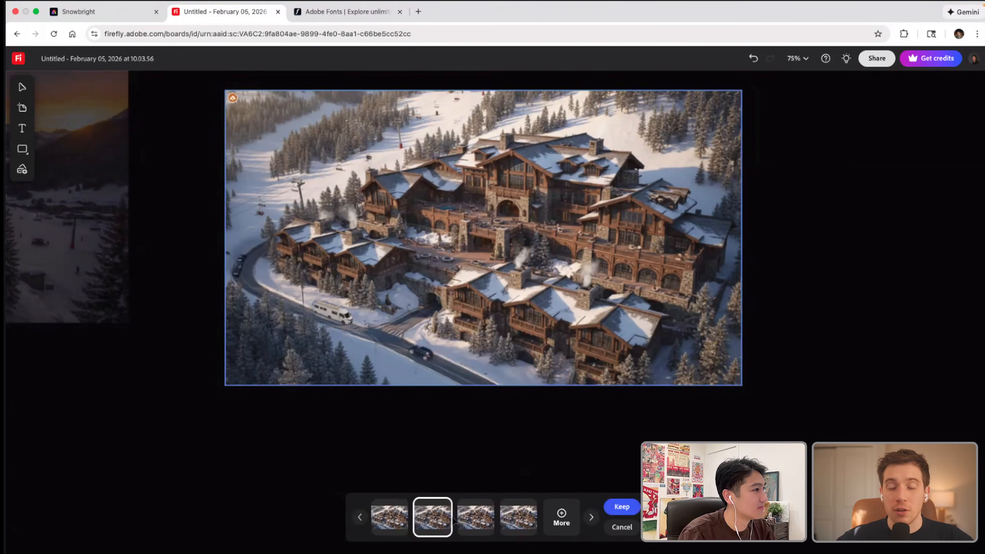
left_click(390, 521)
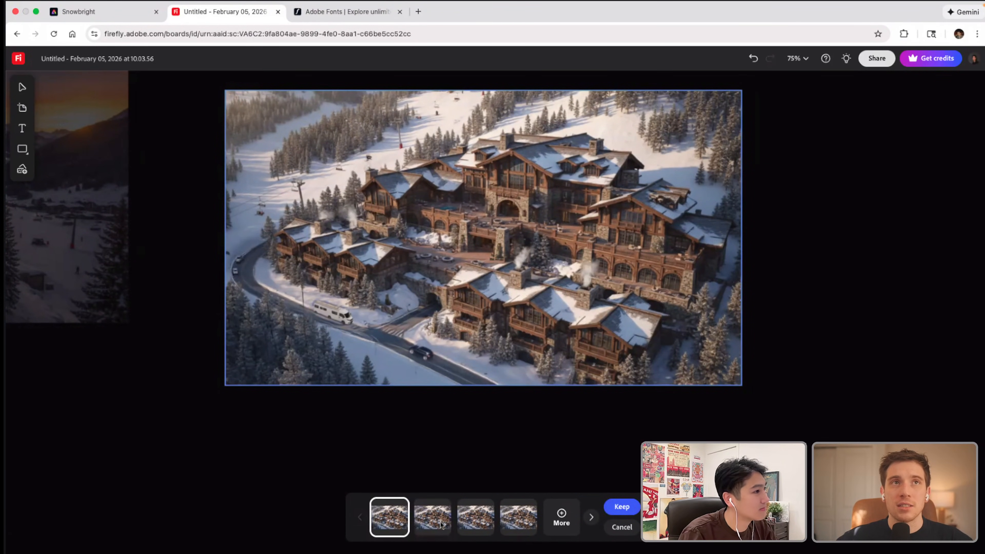
left_click(469, 522)
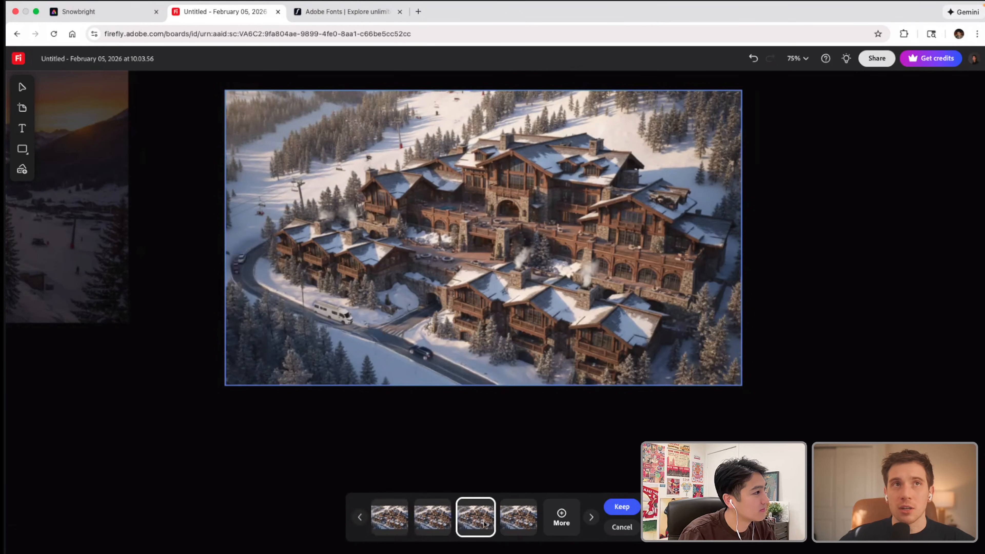
left_click(522, 521)
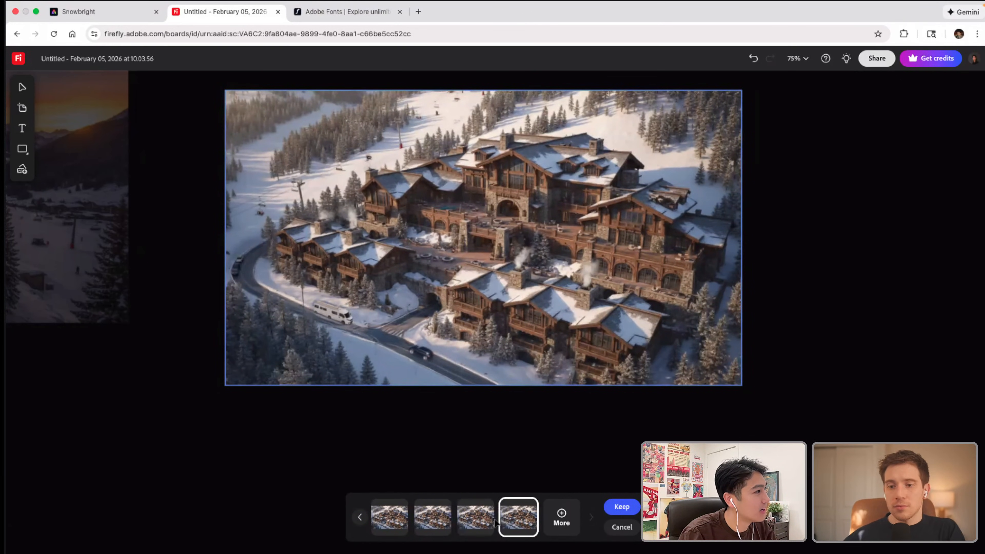
left_click(479, 523)
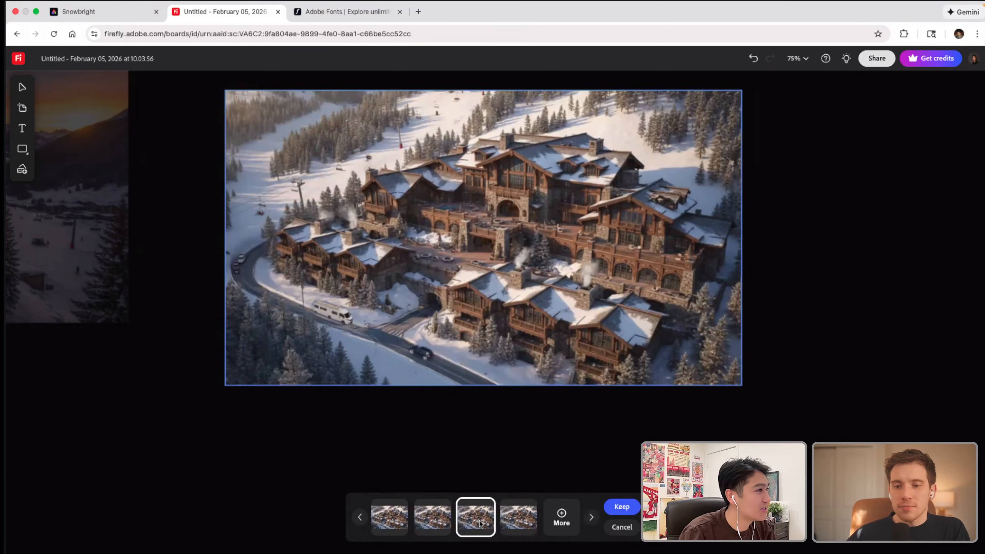
left_click(509, 522)
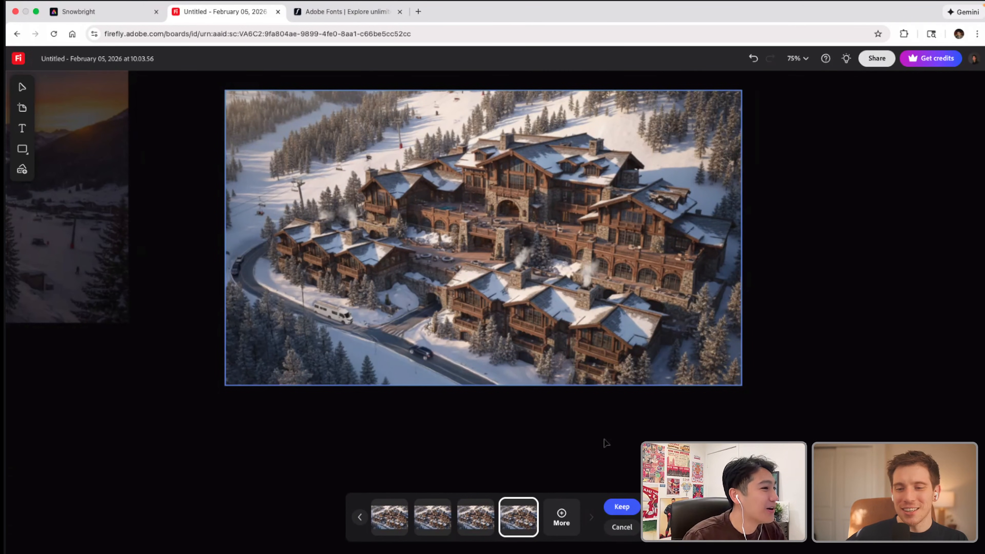
left_click(621, 508)
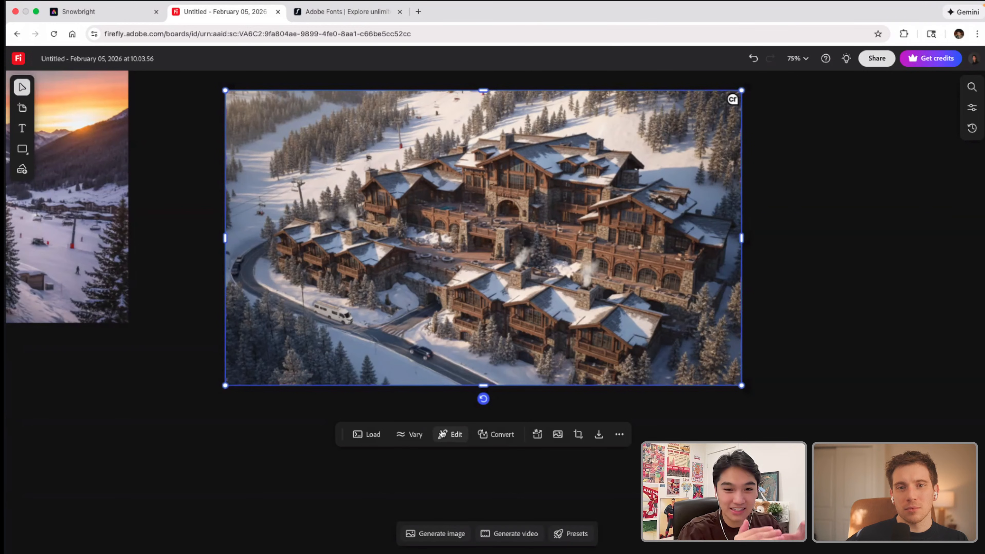
Step: Brush a diagonal band across the snowy clearing behind the far trees and generate an insert from the description "River"
left_click(450, 434)
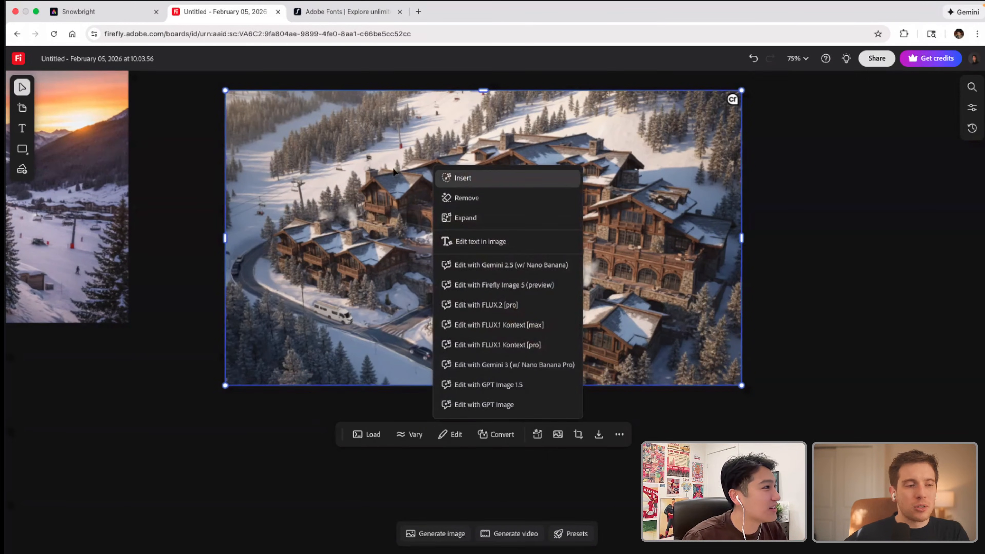
left_click(465, 115)
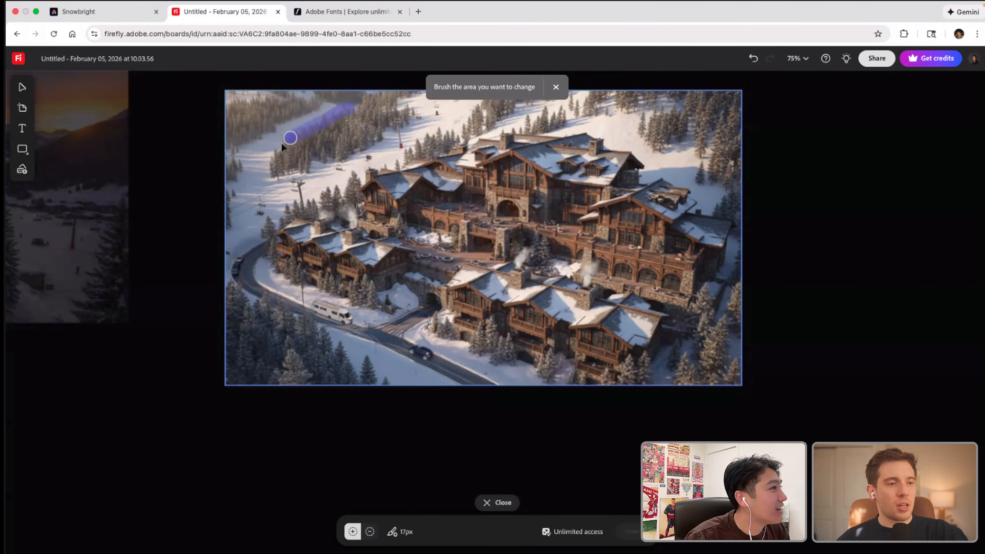
mouse_move(274, 151)
left_mouse_down()
mouse_move(227, 158)
mouse_move(356, 103)
mouse_move(264, 141)
left_mouse_up()
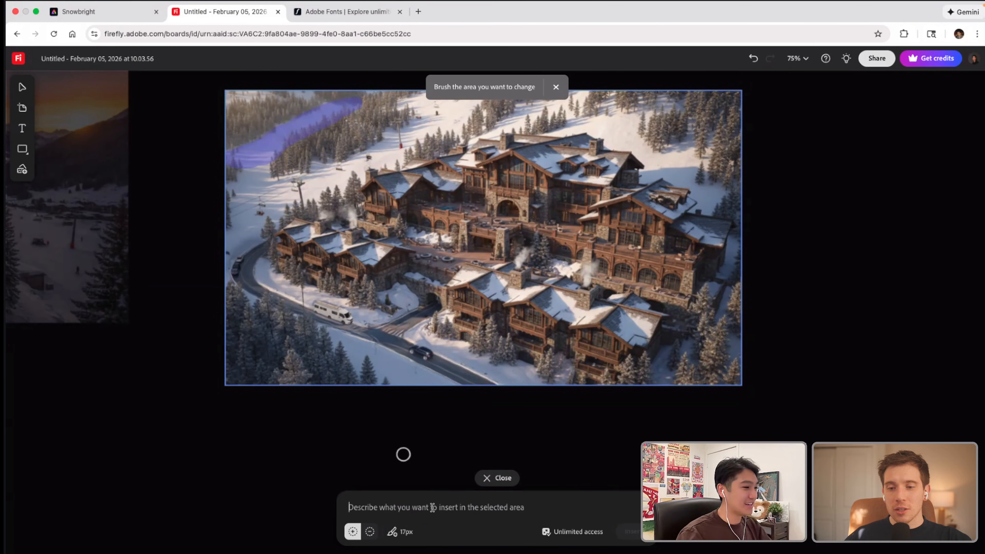
type("R")
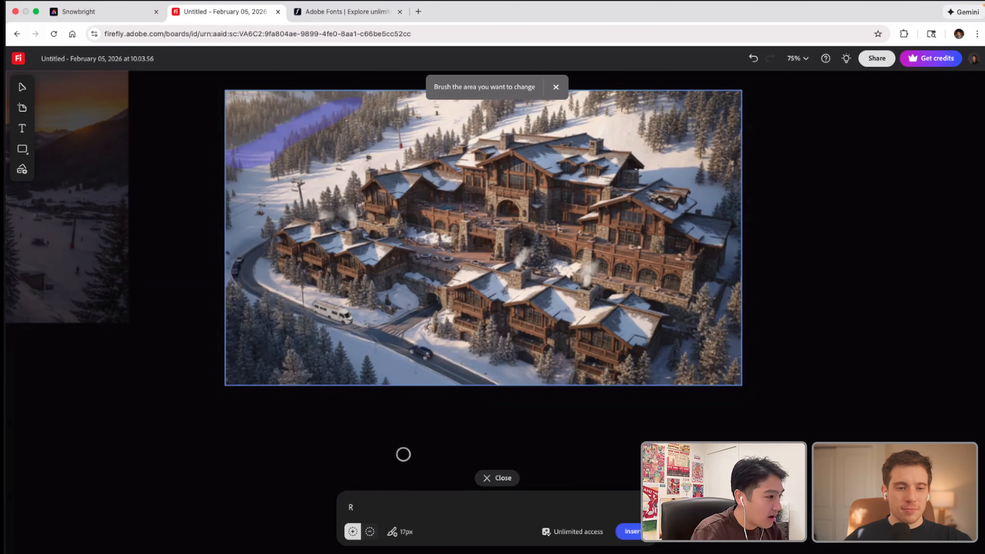
key("BackSpace")
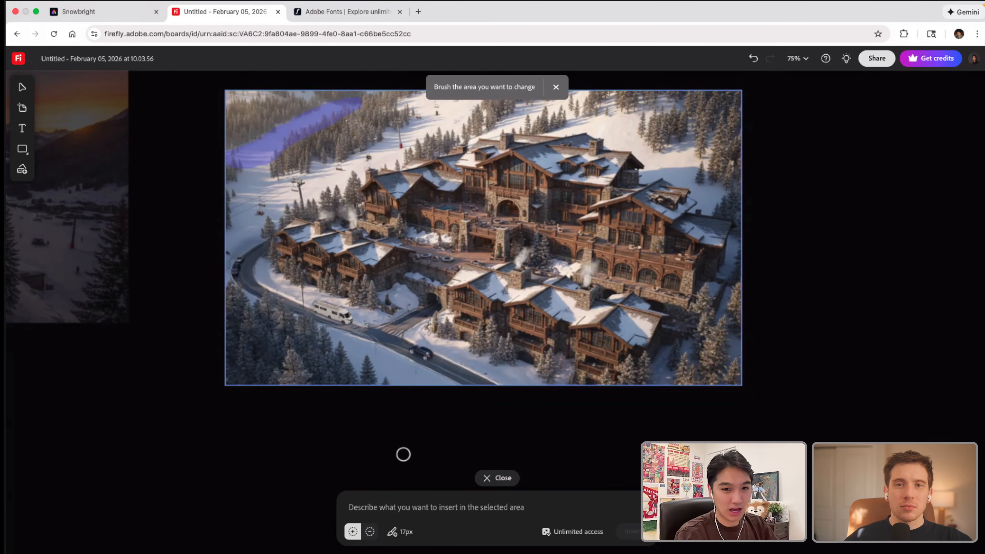
type("River")
key("Return")
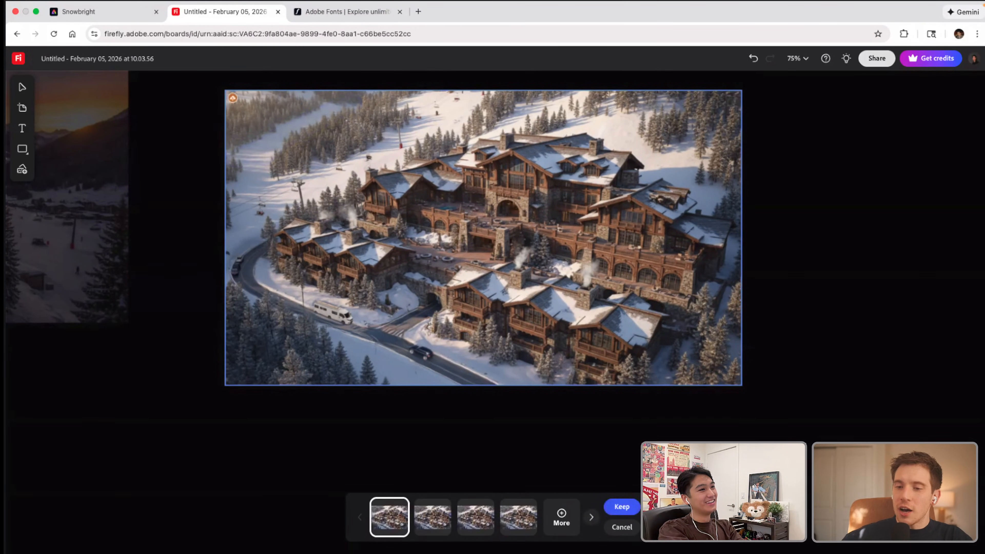
Step: Compare the generated river variations and keep the third one
left_click(443, 526)
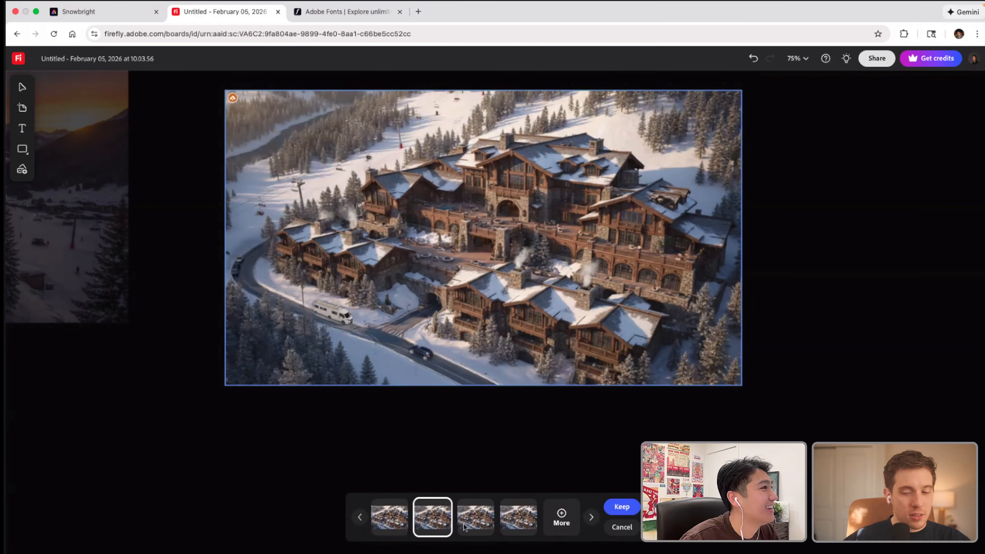
left_click(484, 529)
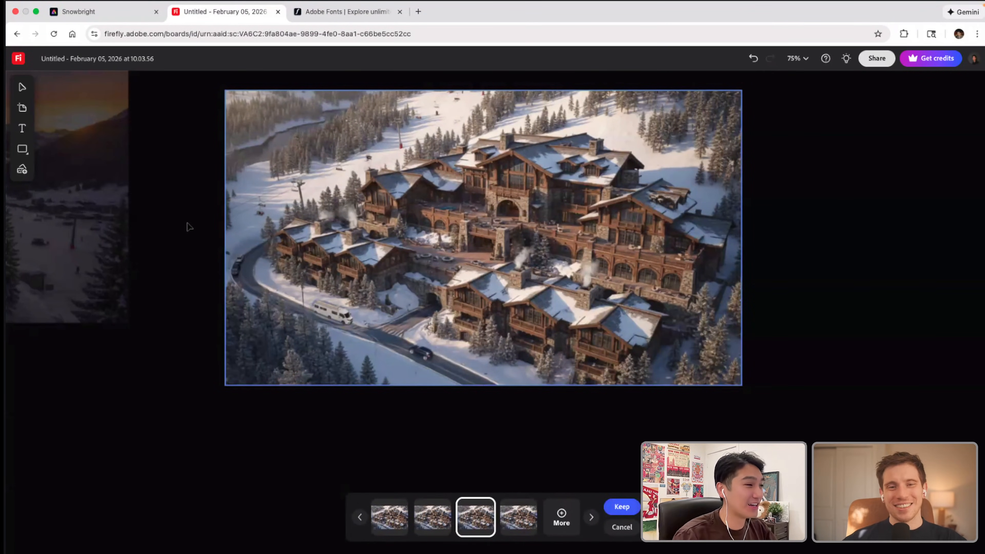
scroll(271, 236, "down", 5)
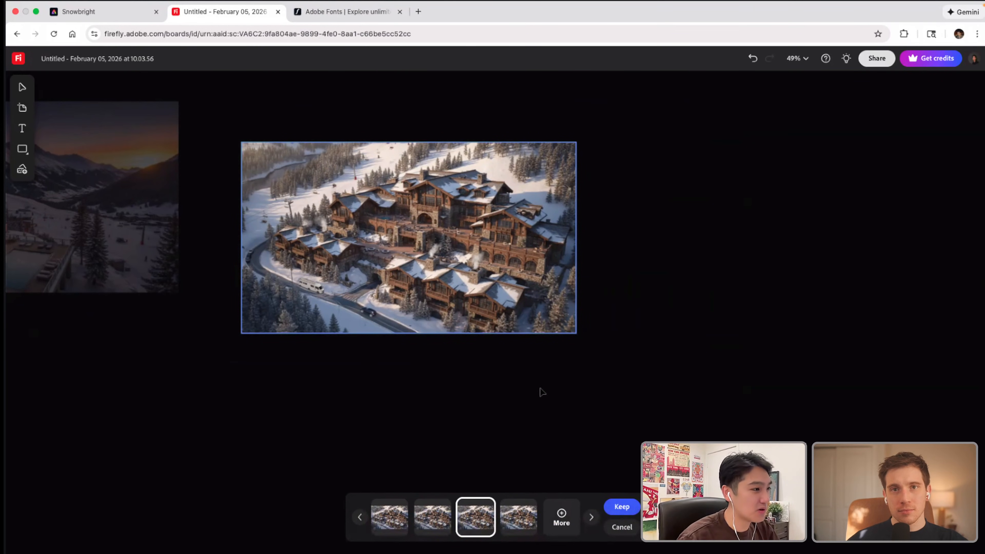
left_click(622, 507)
left_click(447, 250)
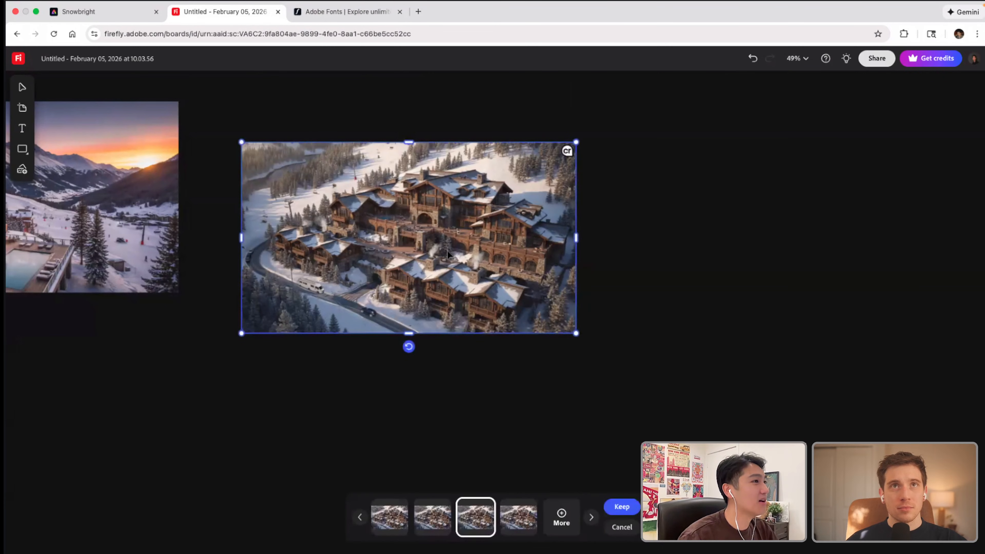
left_click(621, 507)
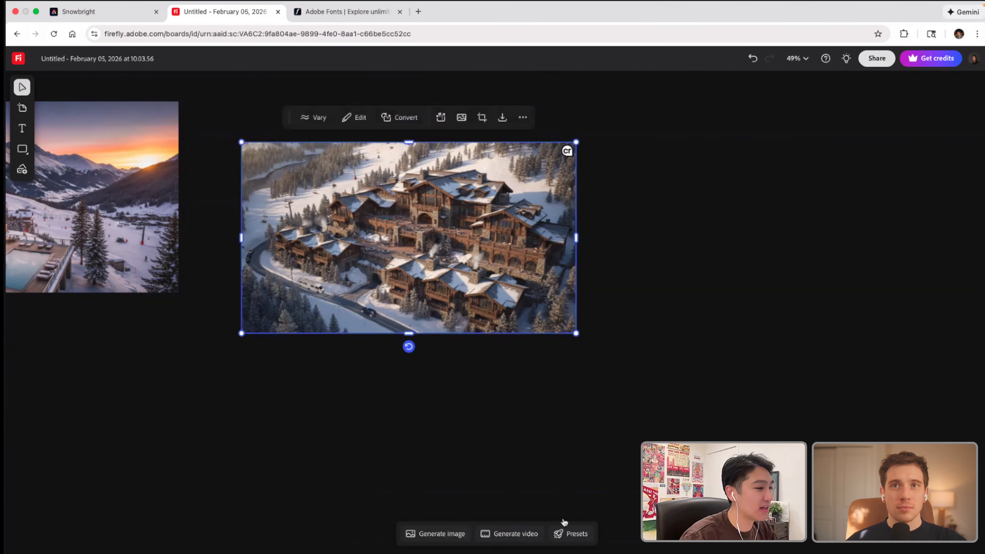
Step: Expand the resort image beyond its upper and right edges and generate the new surroundings without a description
scroll(412, 142, "up", 2)
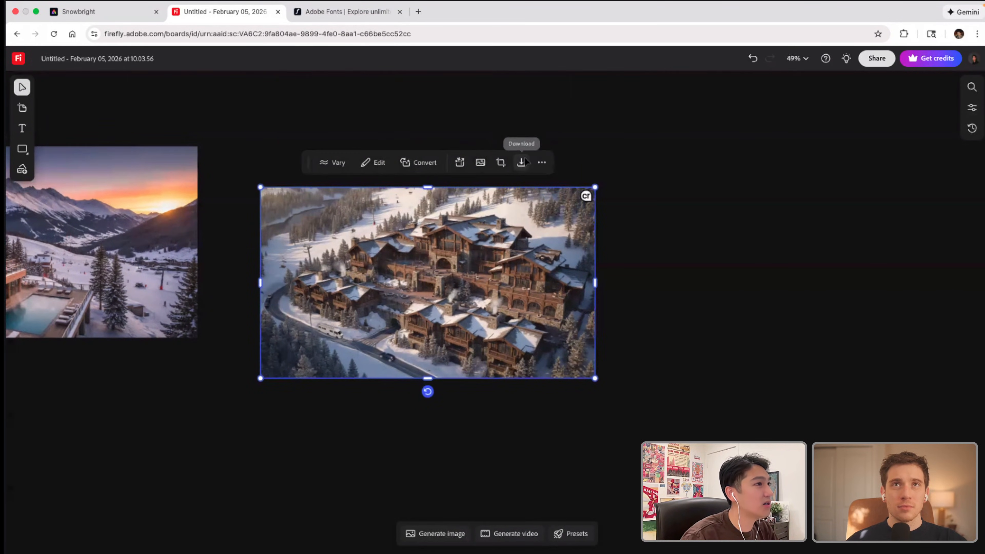
left_click(544, 162)
left_click(543, 162)
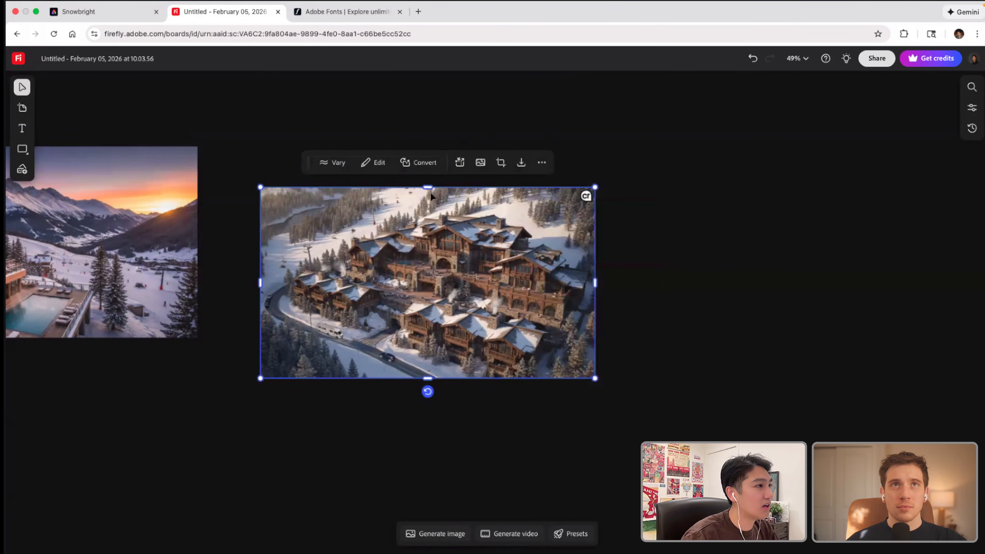
left_click(372, 163)
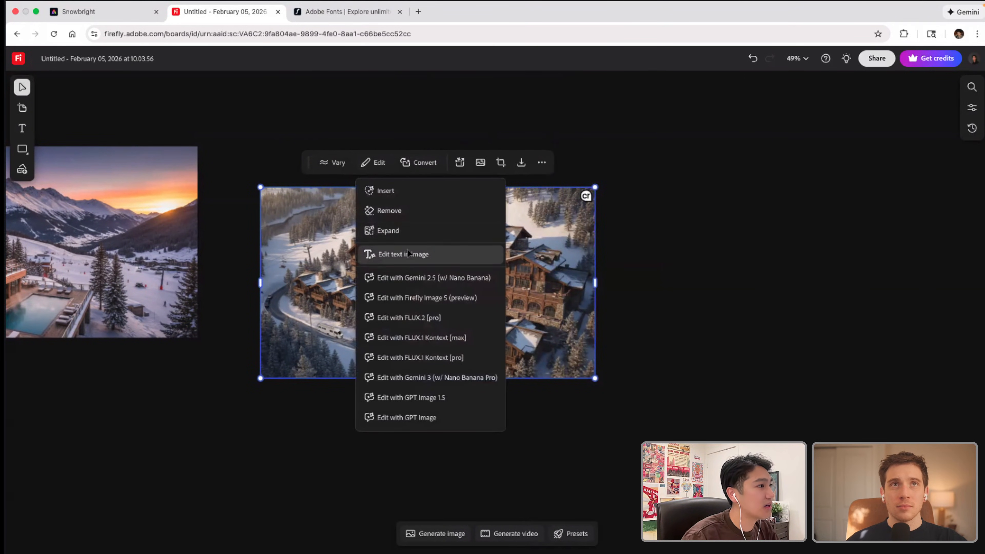
left_click(410, 237)
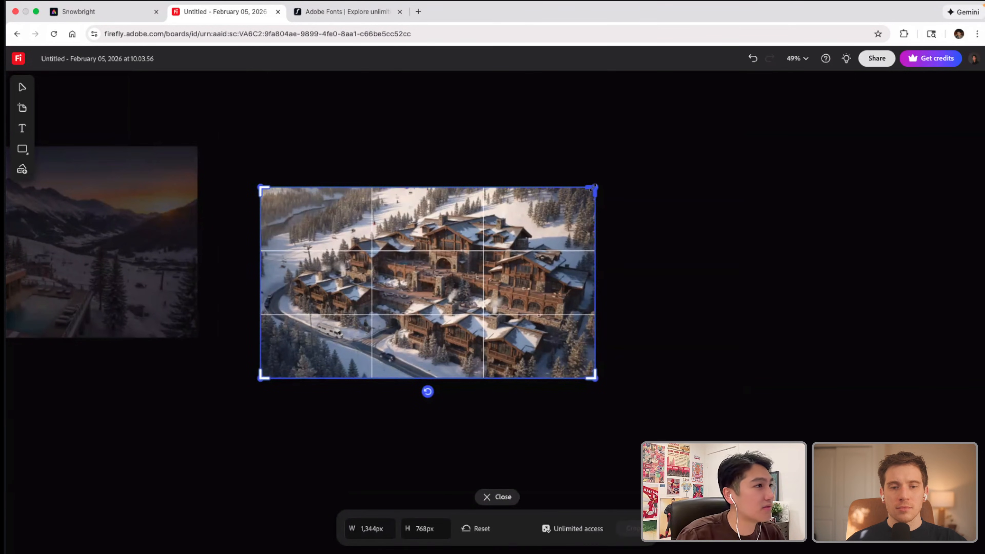
left_click_drag(593, 189, 670, 162)
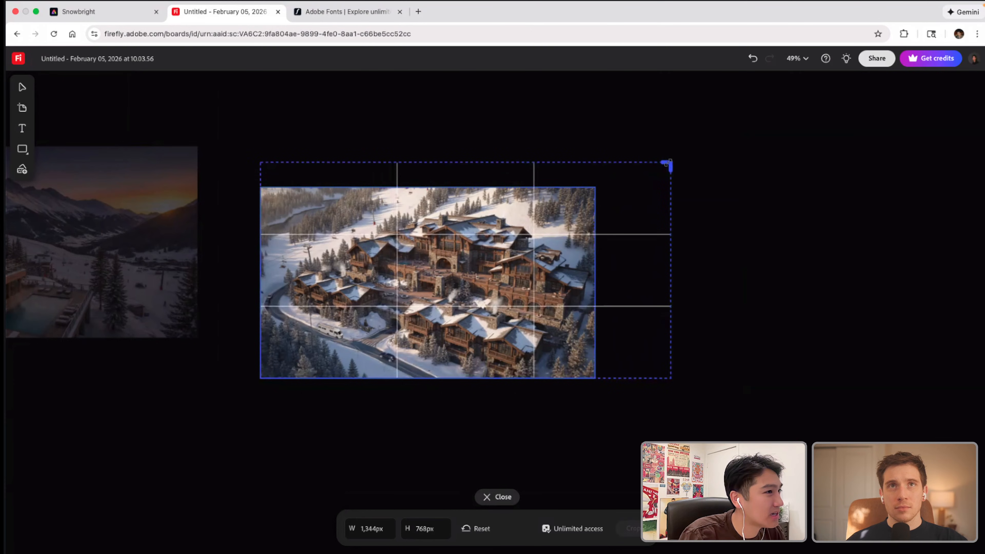
left_click(632, 529)
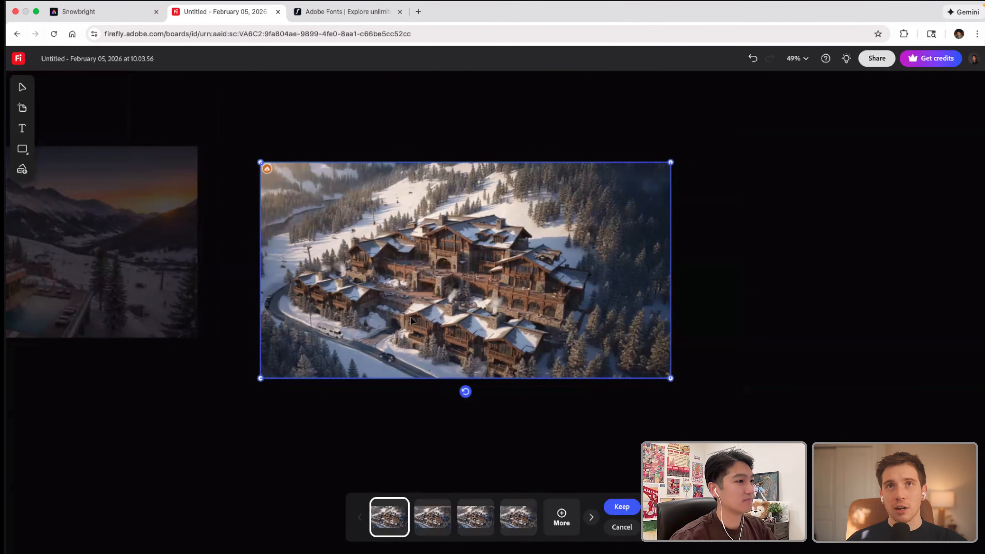
Step: Compare the four expanded resort image variations and select the third one
left_click(435, 521)
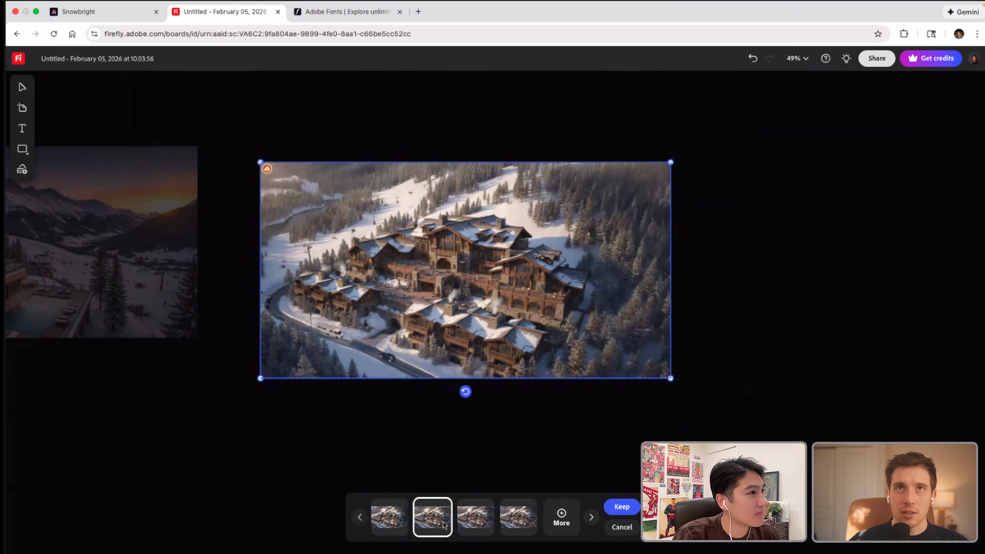
left_click(478, 522)
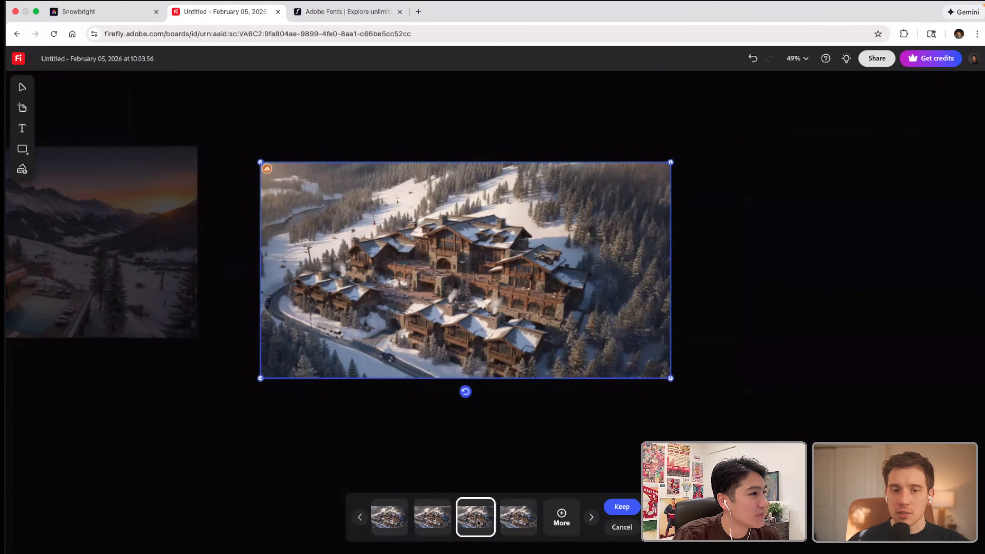
left_click(513, 523)
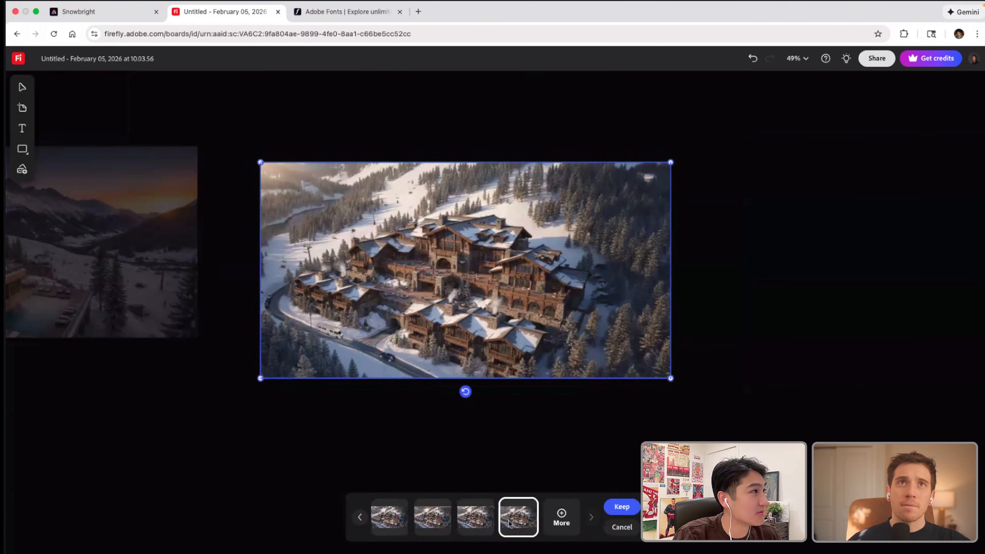
left_click(471, 521)
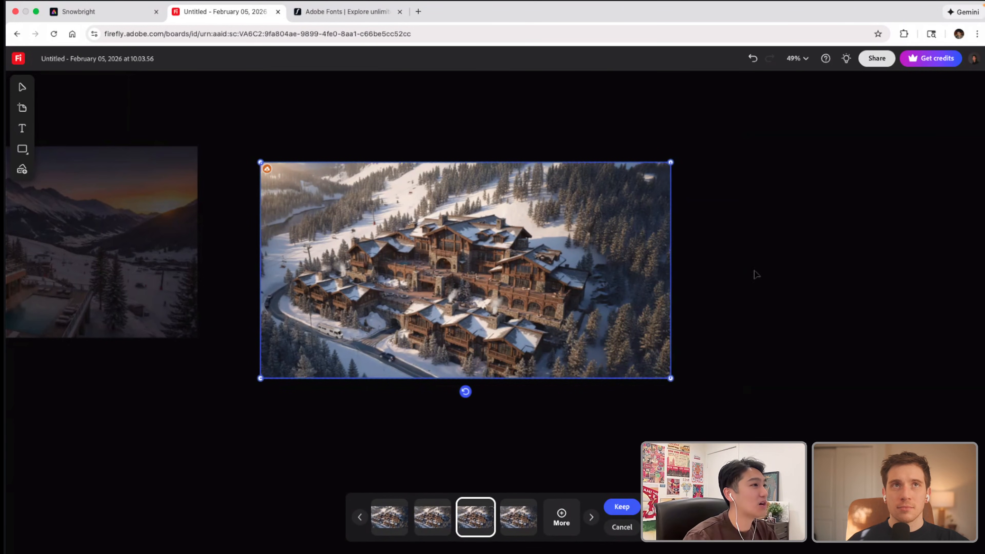
Step: Keep the third expanded resort image variation and leave the Expand mode
left_click(797, 294)
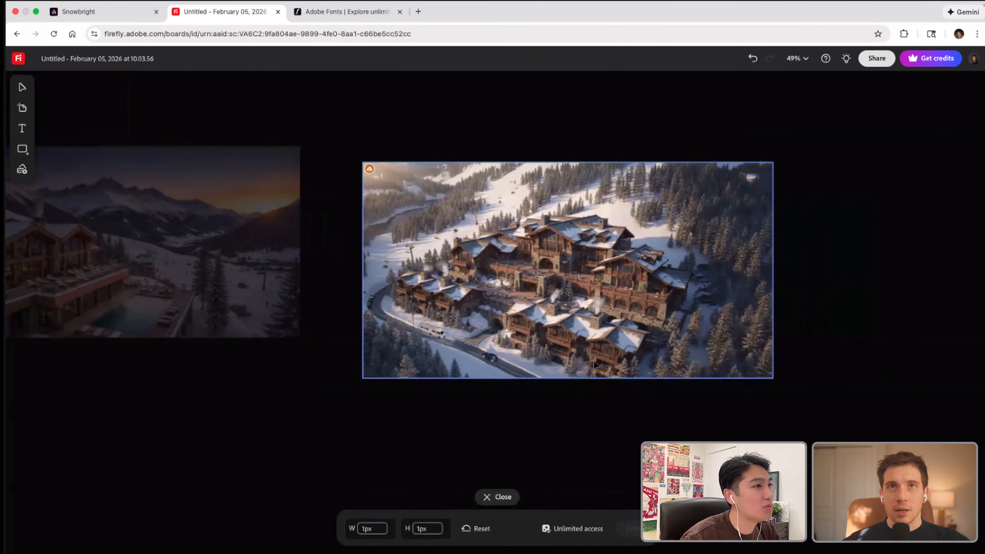
scroll(596, 365, "left", 1)
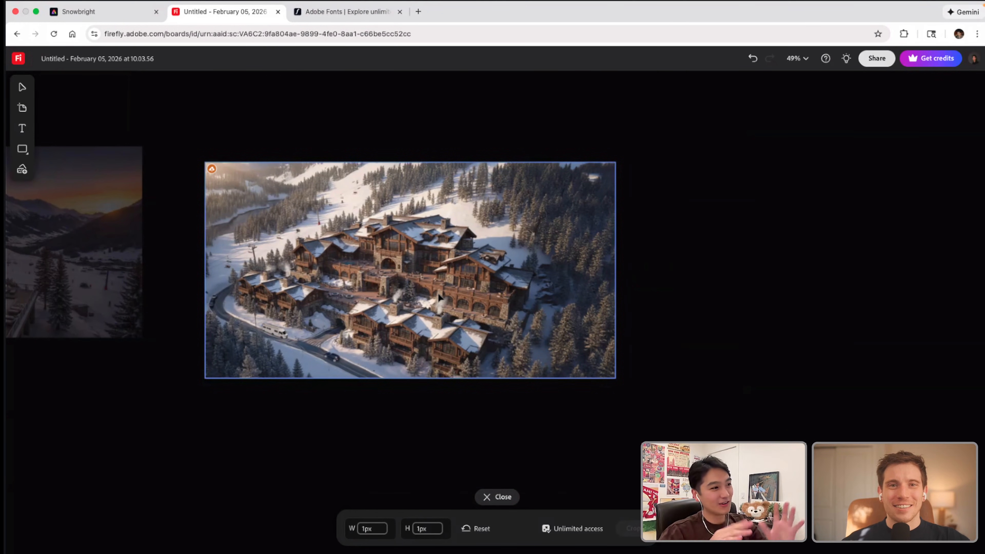
left_click(481, 498)
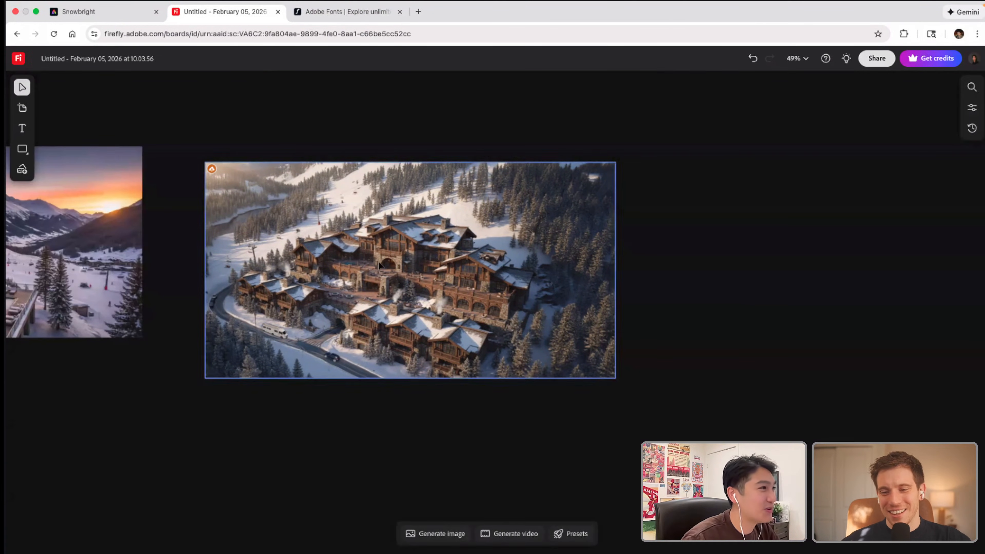
Step: Brush a patch of the snowy slope behind the resort and generate an insert from the description "Ski lift"
left_click(388, 283)
left_click(359, 139)
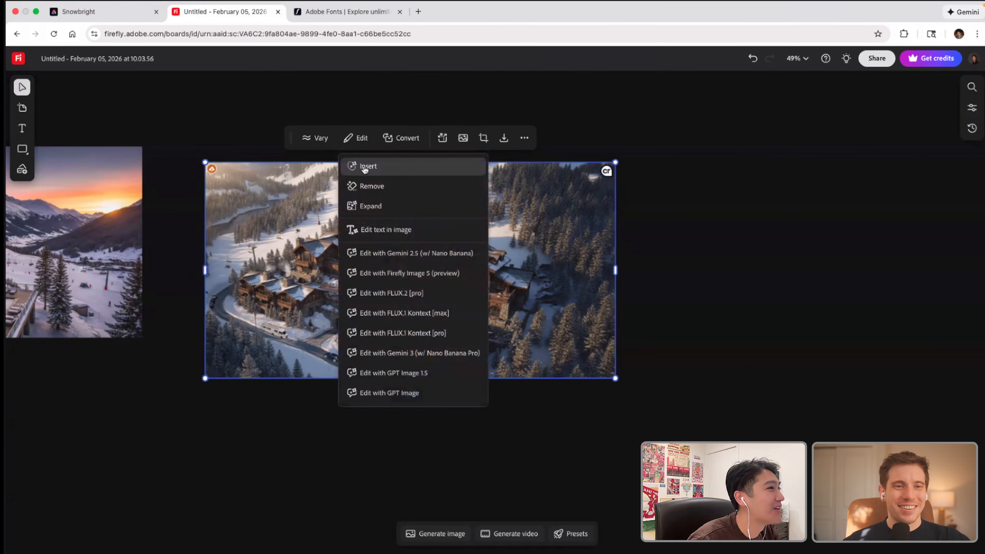
left_click(363, 165)
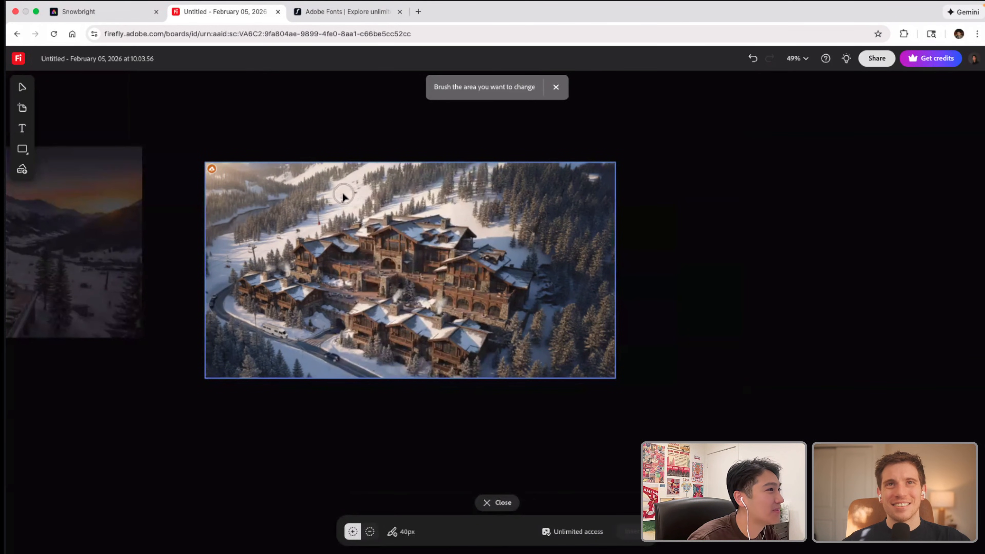
left_click_drag(343, 195, 383, 166)
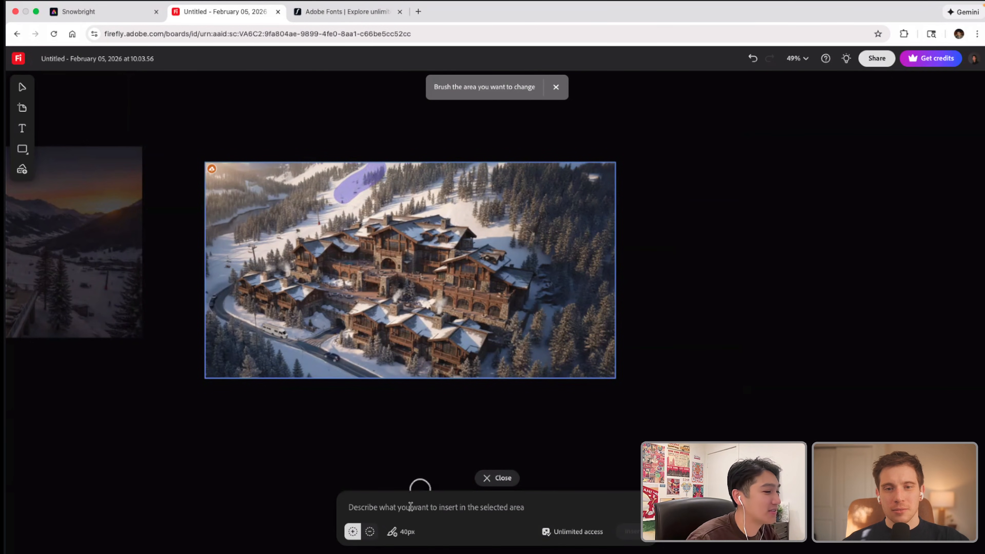
type("Ski lo")
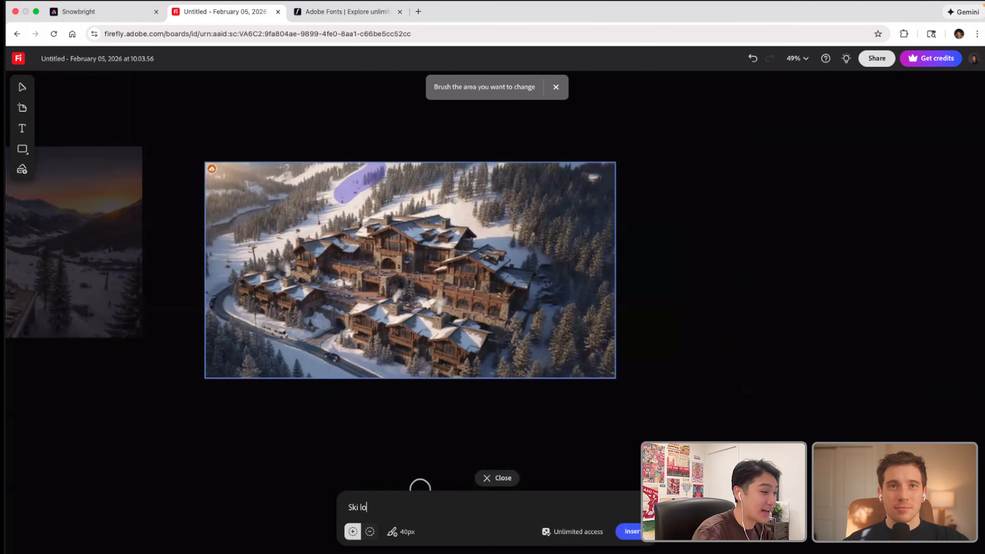
key("BackSpace")
type("ift")
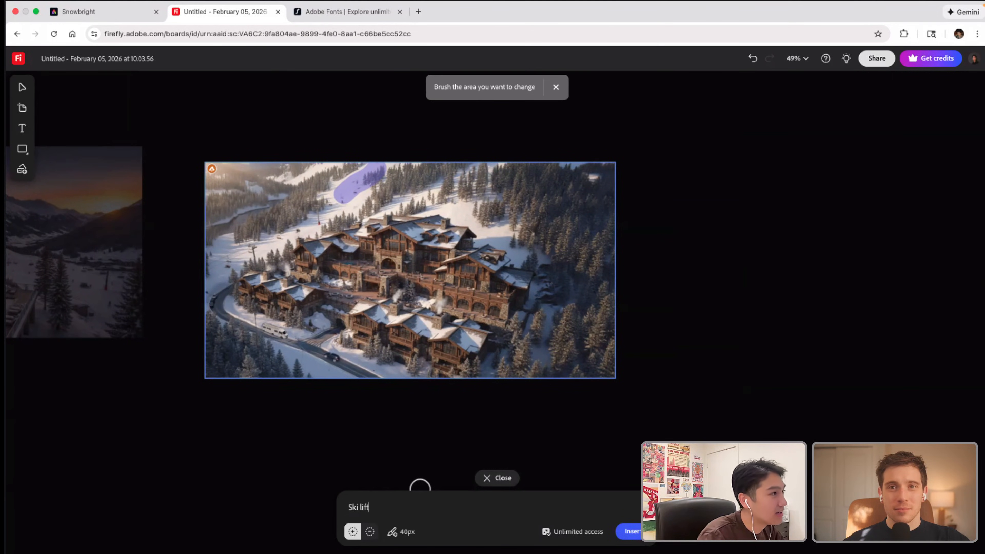
key("Return")
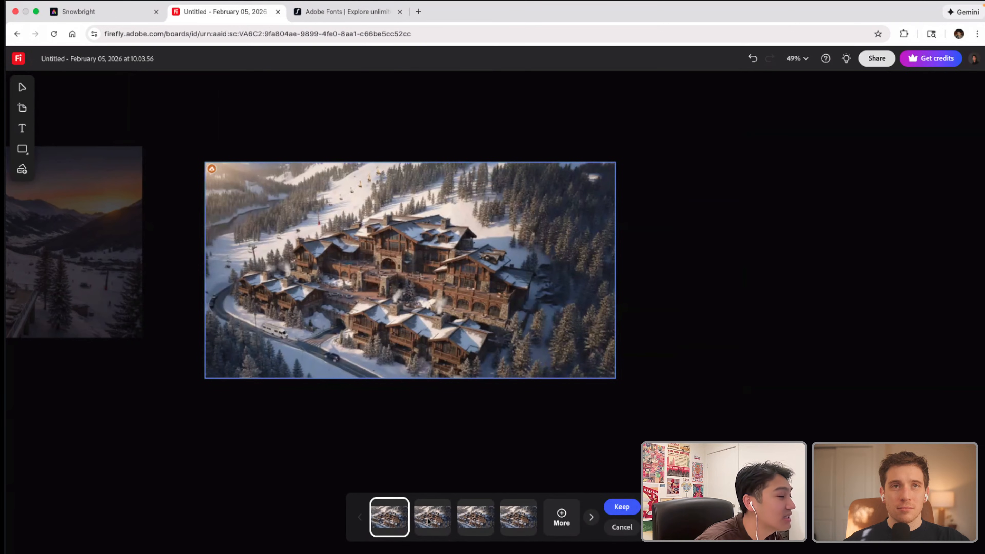
Step: Compare the four generated ski lift variations and choose the second one
left_click(434, 525)
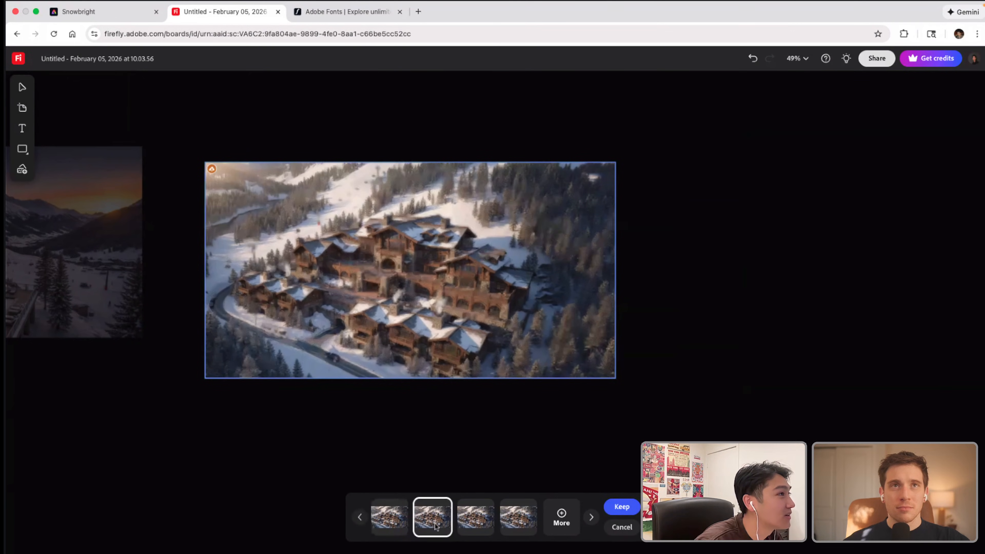
left_click(481, 527)
left_click(518, 526)
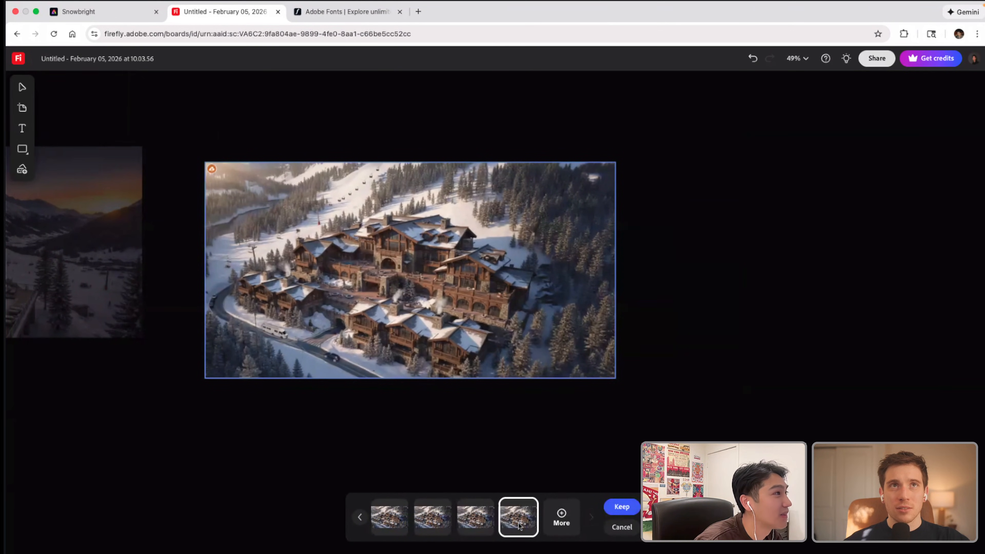
left_click(439, 526)
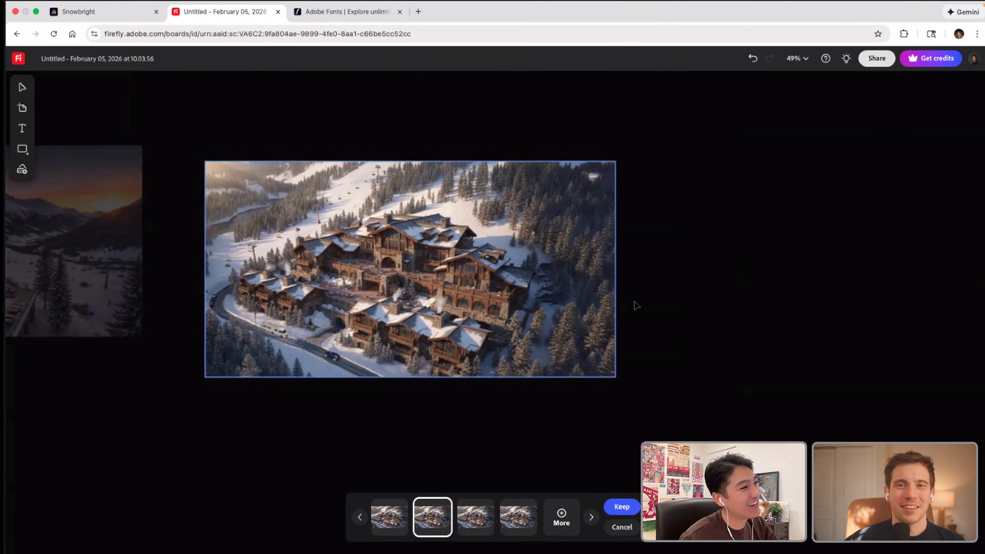
left_click(704, 308)
left_click(489, 218)
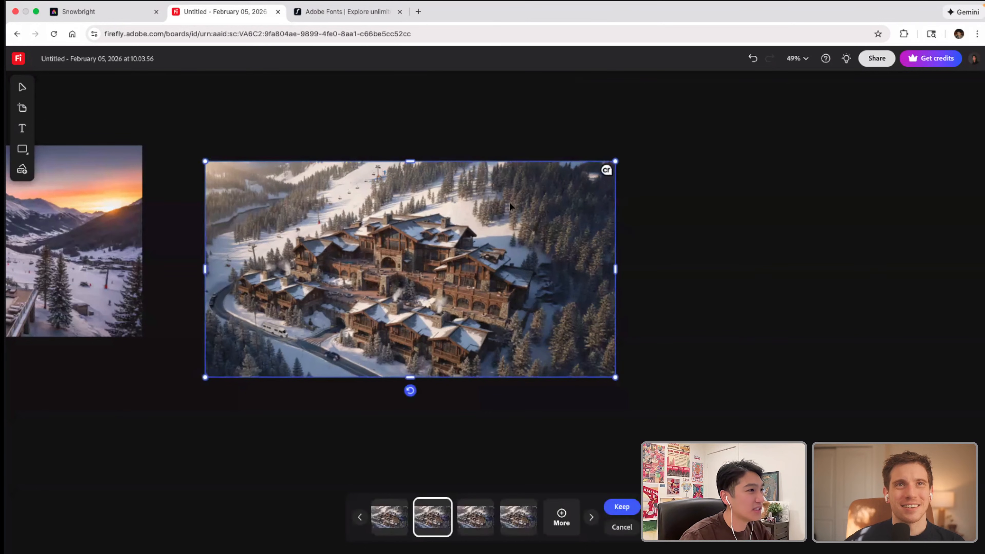
right_click(483, 219)
left_click(606, 170)
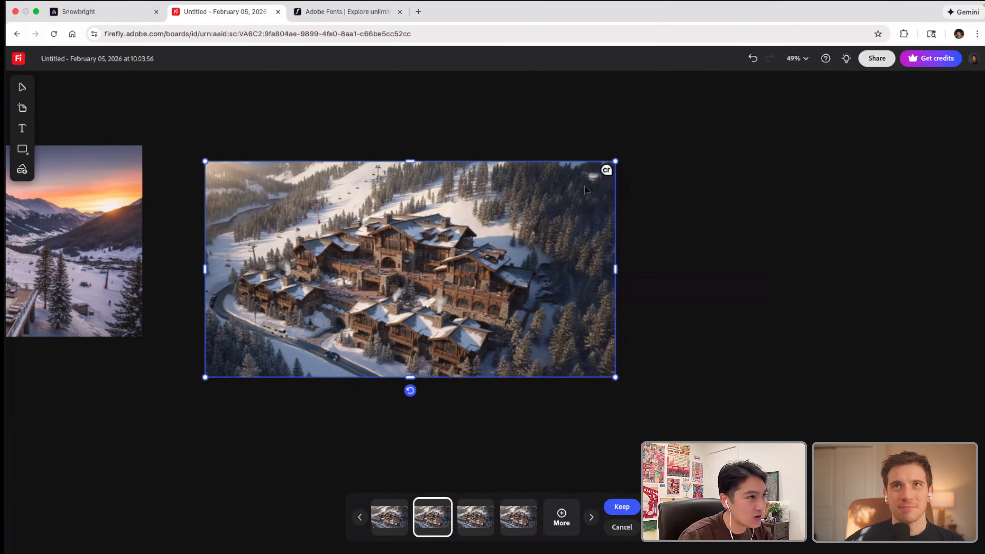
right_click(564, 188)
left_click(541, 223)
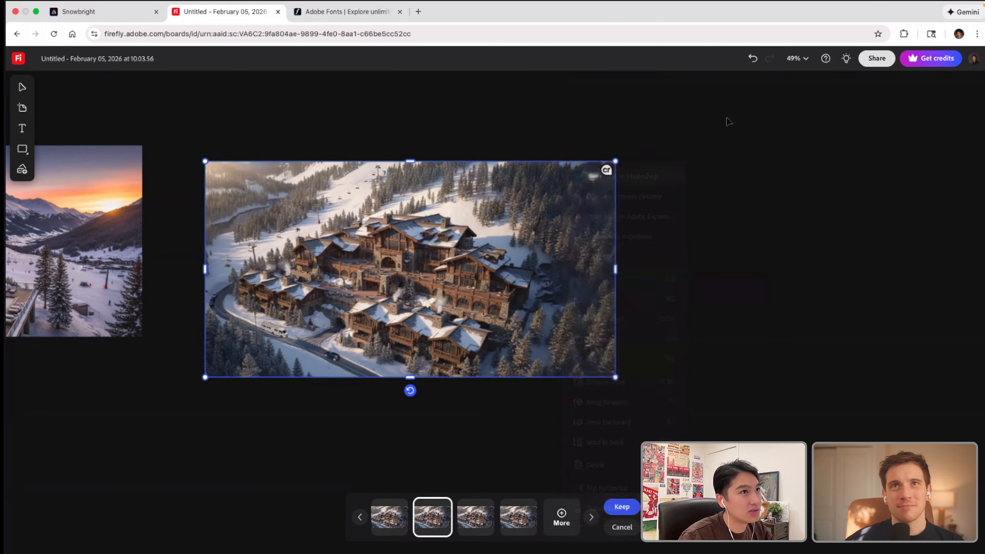
right_click(541, 186)
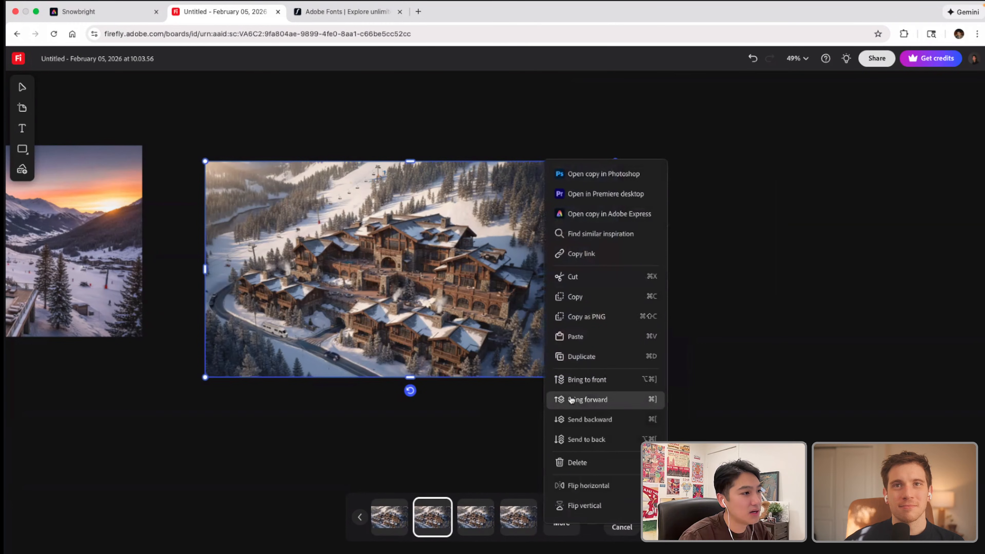
Step: Leave the Insert mode with the chosen ski lift variation and download the finished aerial resort image
left_click(304, 409)
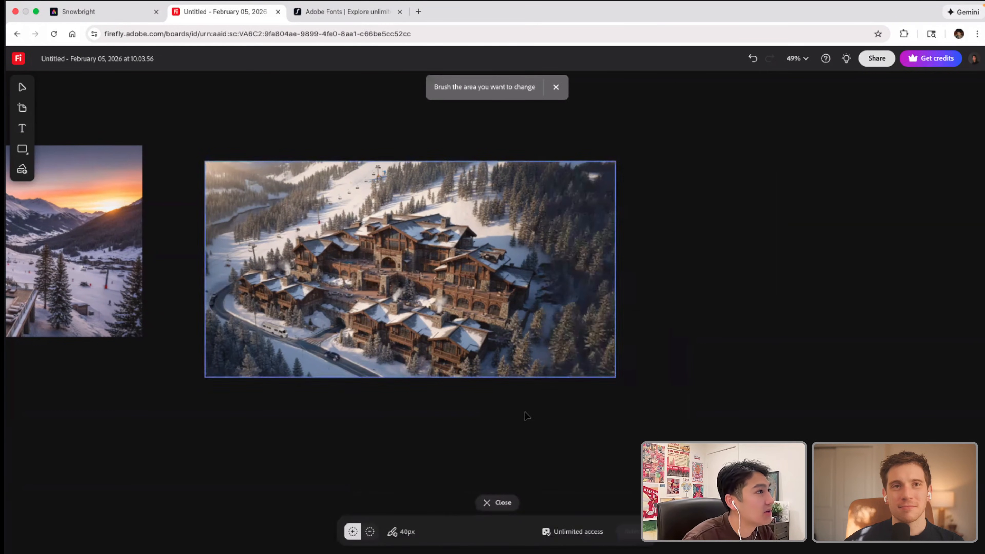
left_click(496, 503)
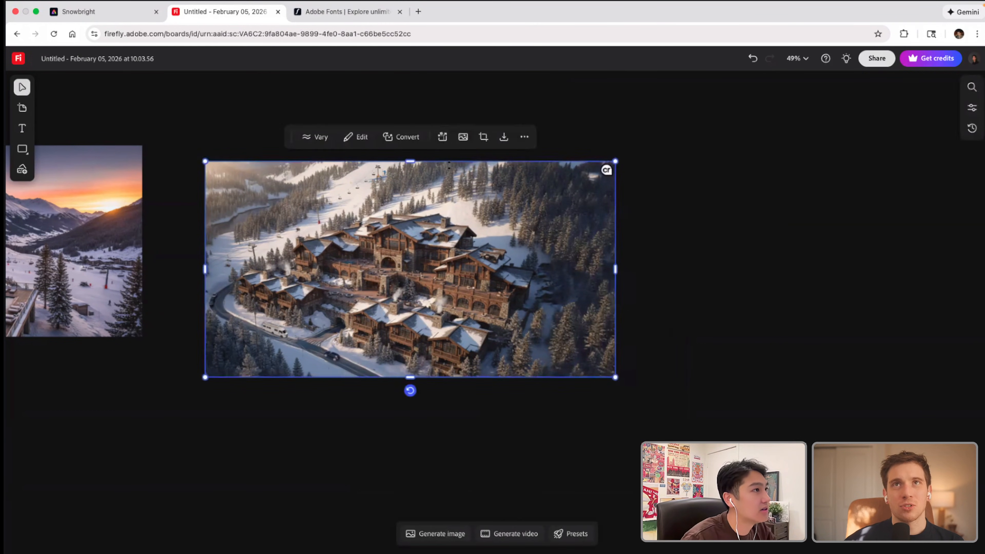
left_click(525, 137)
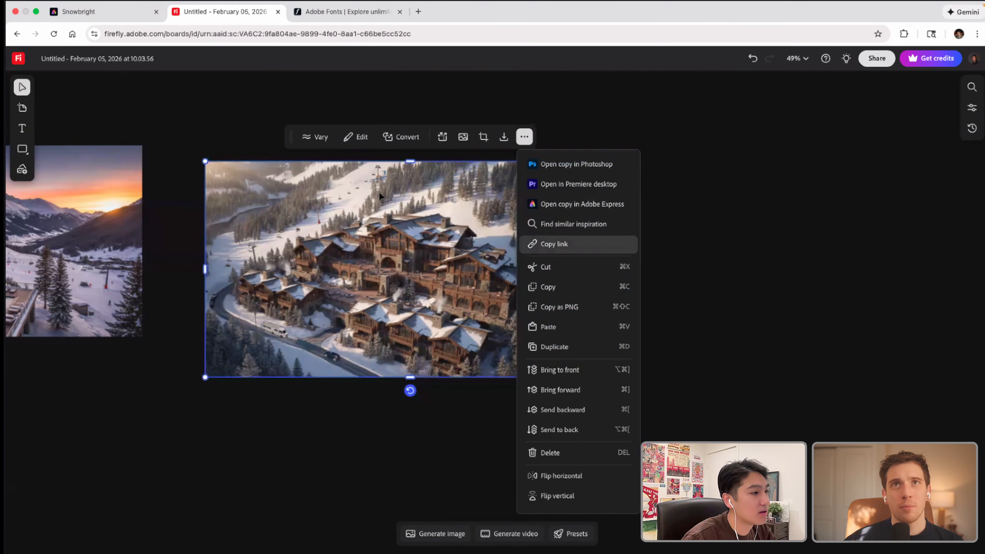
left_click(553, 244)
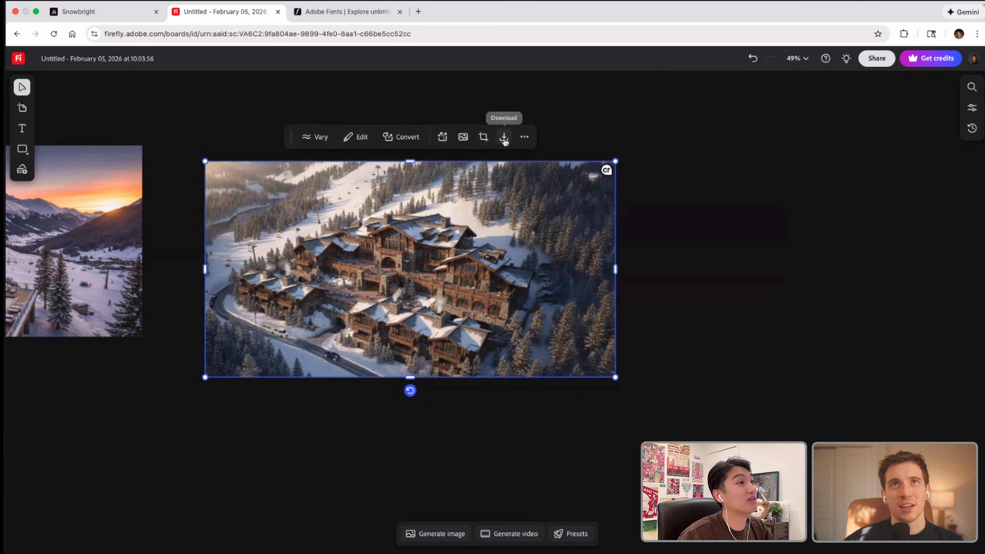
left_click(503, 137)
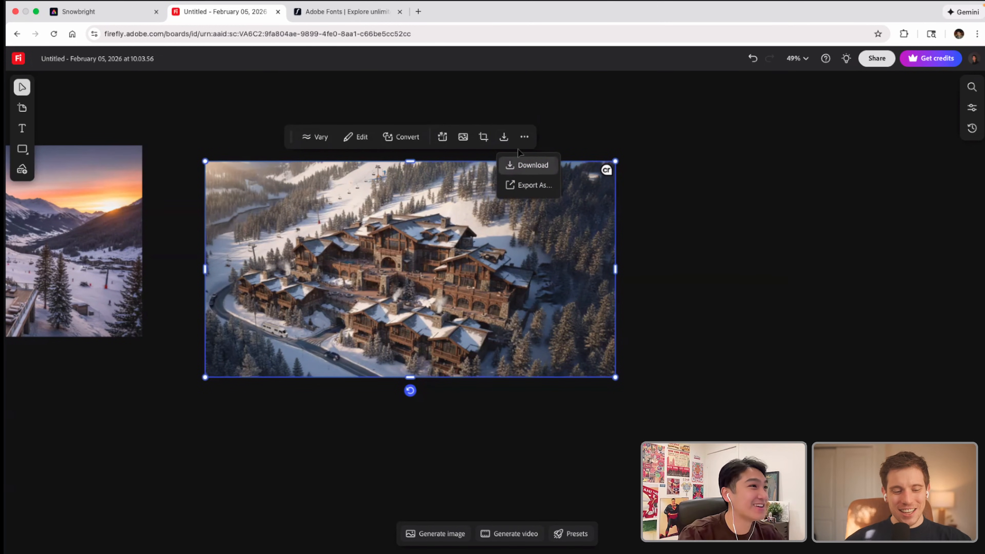
left_click(526, 166)
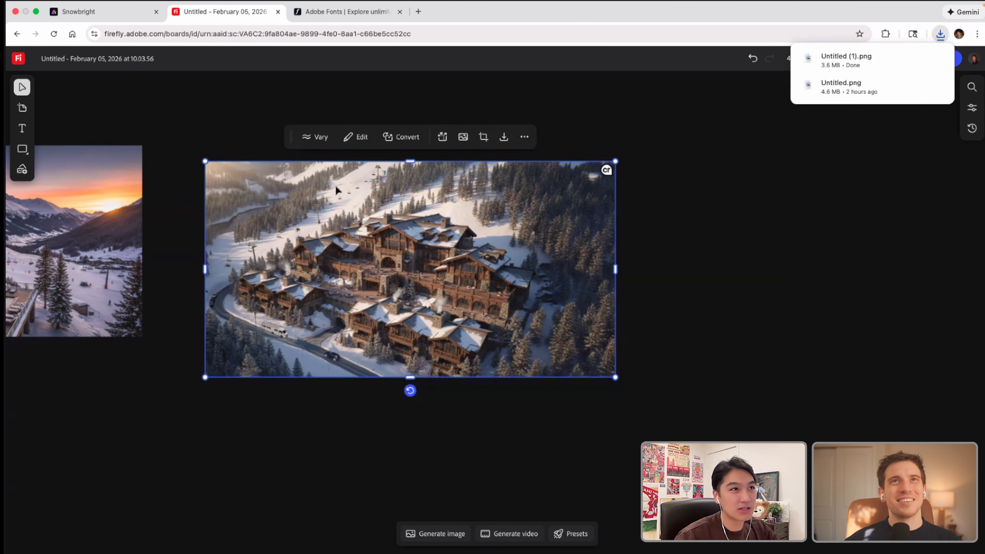
Step: Switch to Illustrator and place the downloaded Untitled (1).png from Finder into the Wintertime-Branding.ai document
key("ctrl+Left")
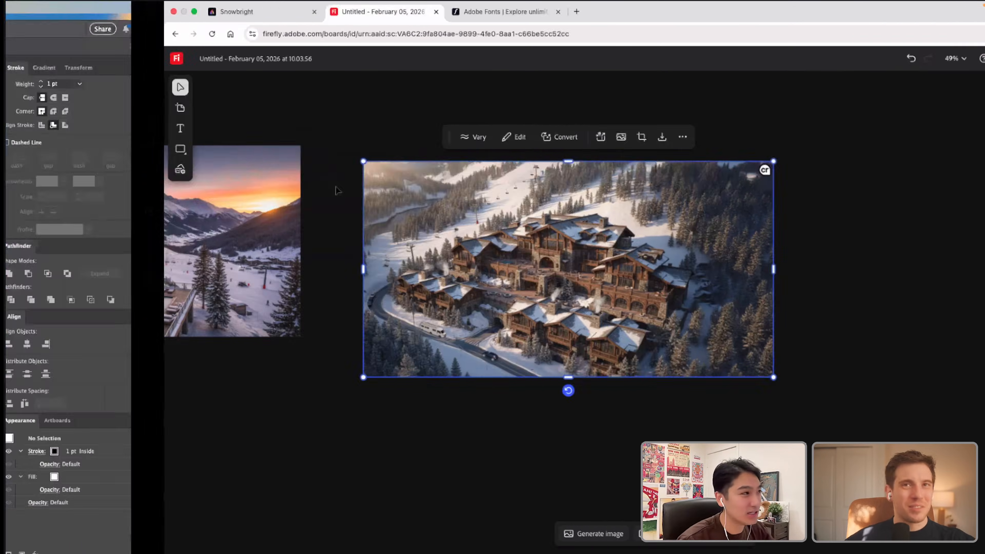
left_click(393, 193)
left_click_drag(194, 29, 133, 23)
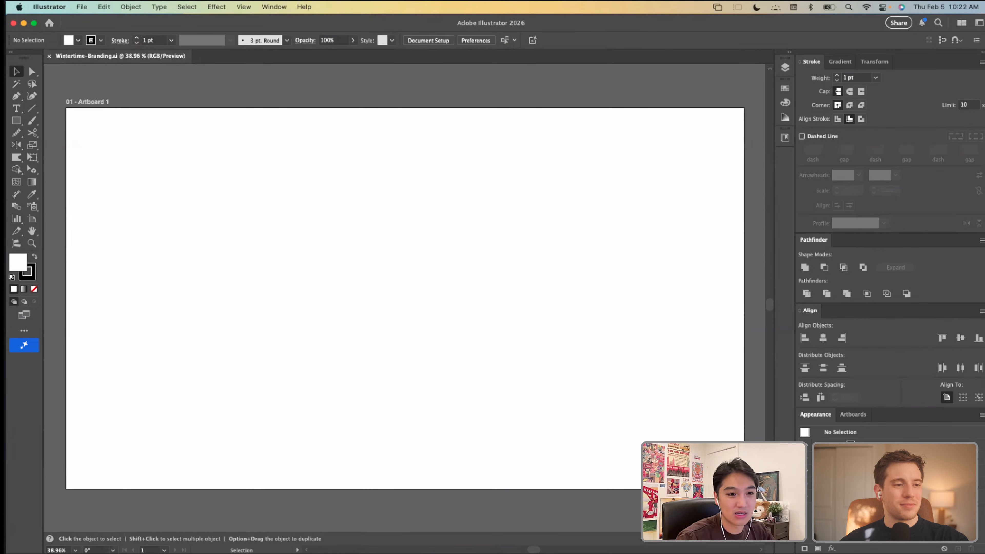
key("super+Tab")
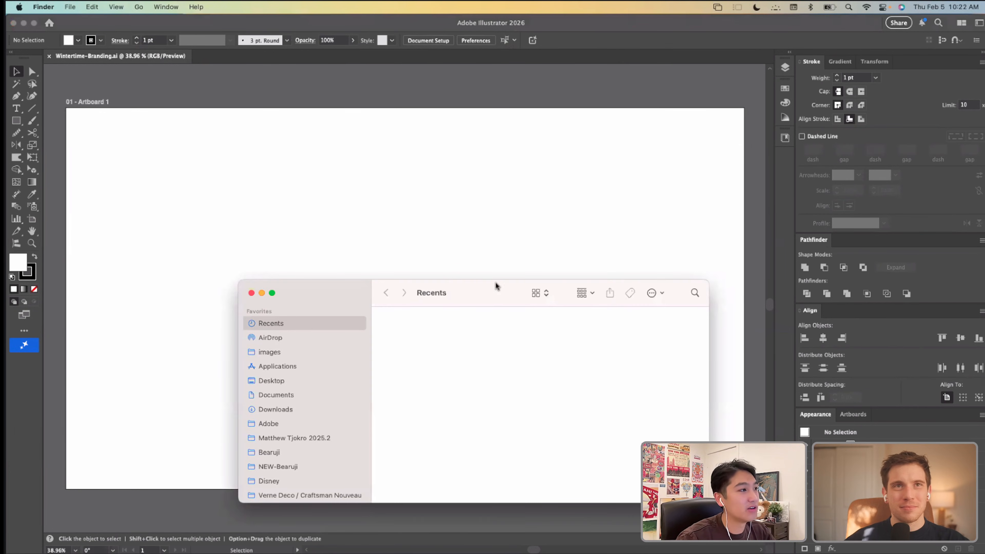
left_click_drag(489, 286, 984, 229)
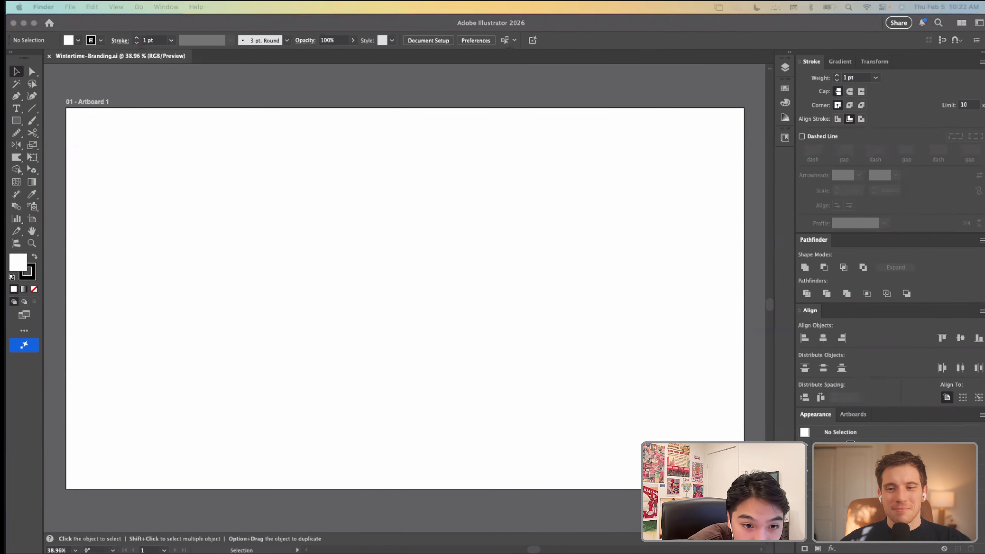
left_click_drag(984, 229, 359, 295)
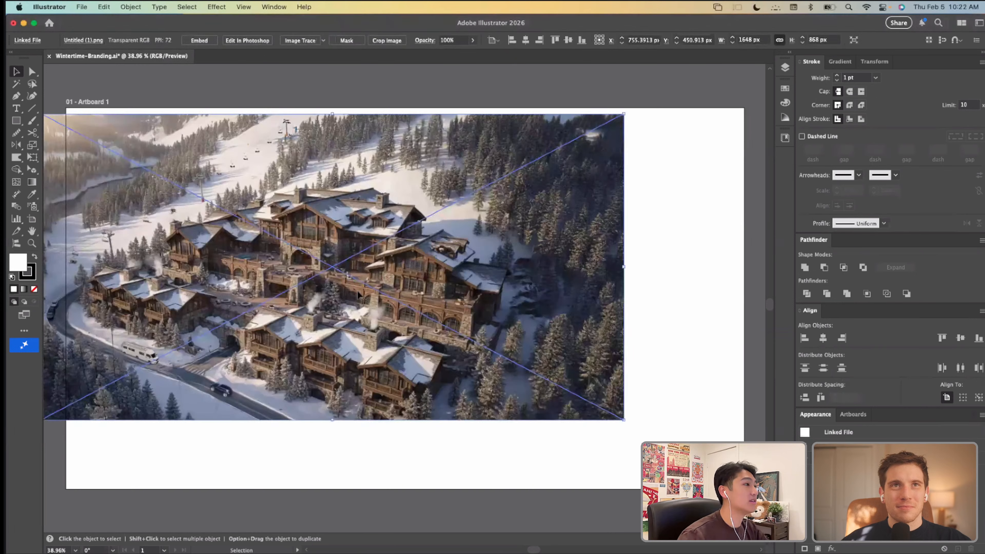
Step: Move the aerial resort image off the artboard to the empty area just above Artboard 1
scroll(359, 295, "down", 3)
scroll(359, 295, "up", 3)
left_click_drag(289, 408, 343, 263)
left_click(341, 317)
scroll(341, 317, "up", 2)
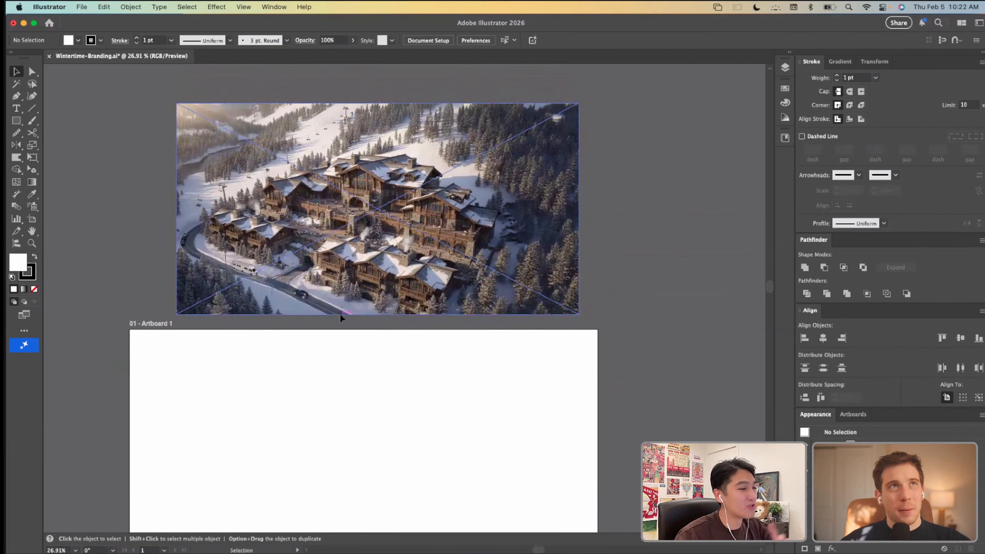
Step: Place the earlier download Untitled.png from Finder and position it directly to the right of the aerial resort image
key("super+Tab")
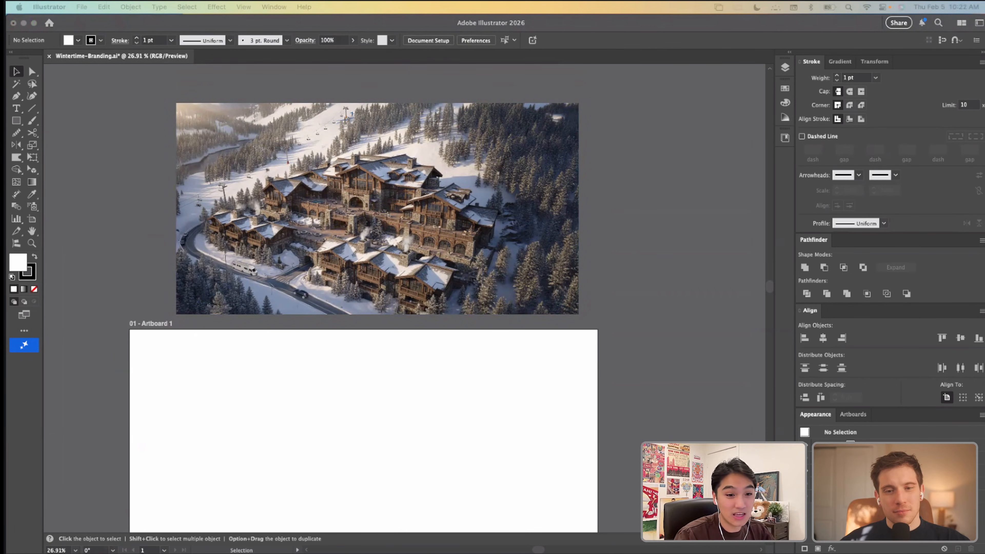
left_click(636, 277)
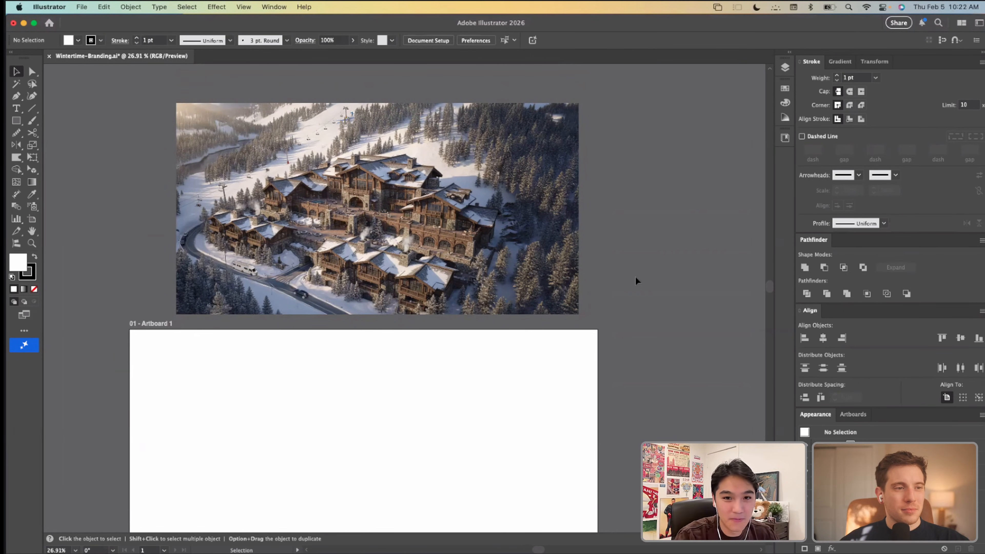
left_click_drag(981, 403, 599, 224)
scroll(338, 226, "right", 2)
left_click_drag(339, 228, 564, 212)
scroll(675, 91, "right", 2)
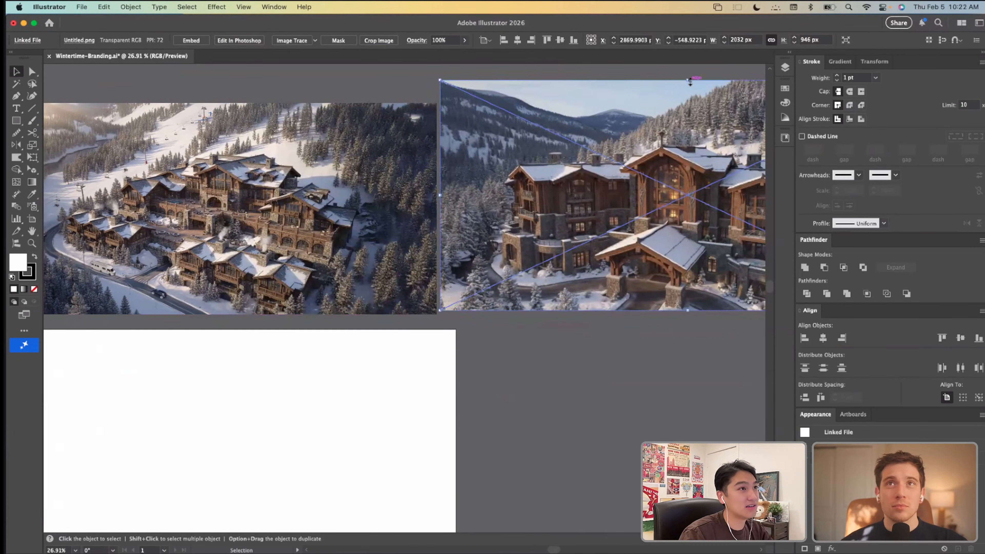
Step: Scale the lodge entrance image down to about 1829 × 851 px and align it beside the aerial image with a small gap
left_click_drag(689, 80, 698, 104)
left_click_drag(630, 173, 617, 175)
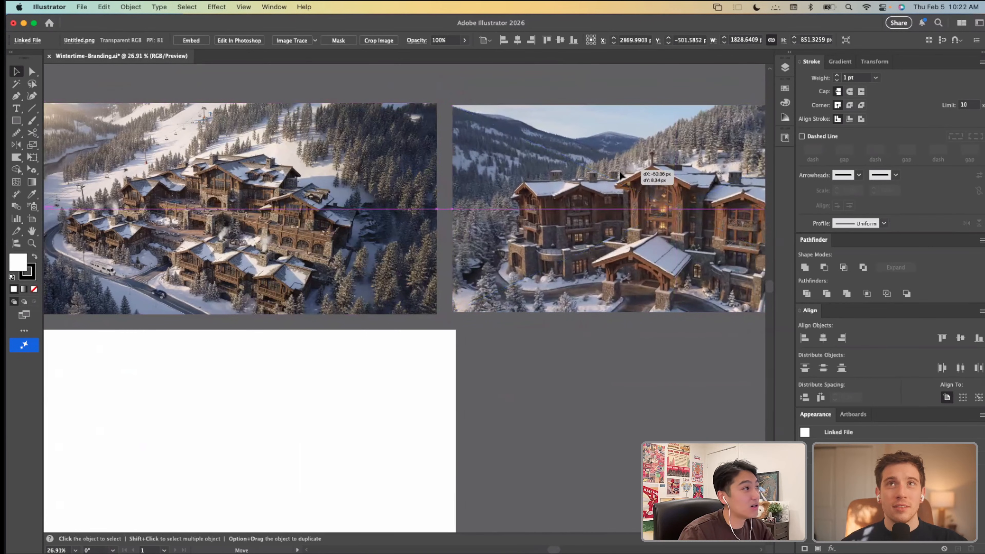
left_click(537, 396)
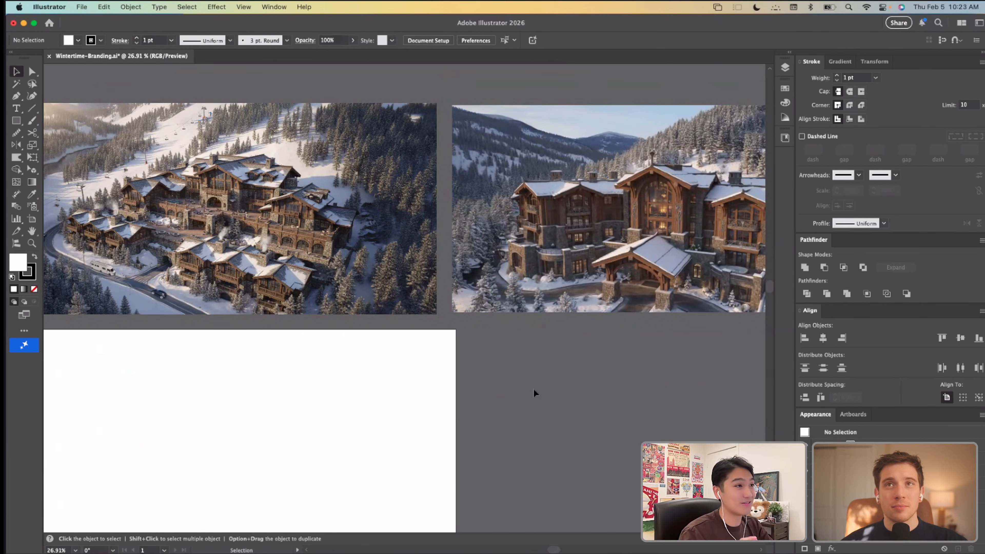
scroll(534, 389, "right", 5)
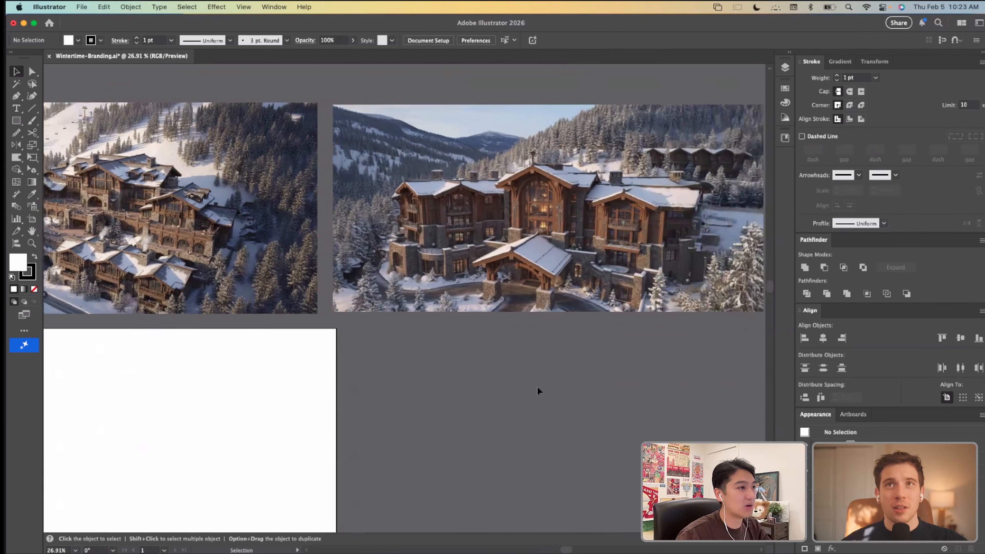
scroll(609, 208, "up", 5)
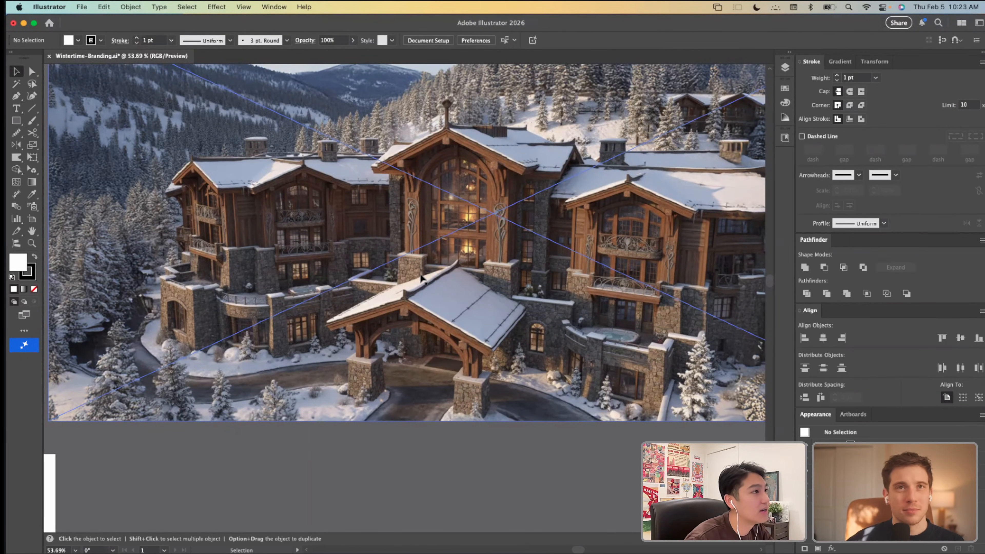
Step: Delete the lodge entrance image placed beside the aerial resort image, leaving nothing selected
scroll(420, 277, "down", 3)
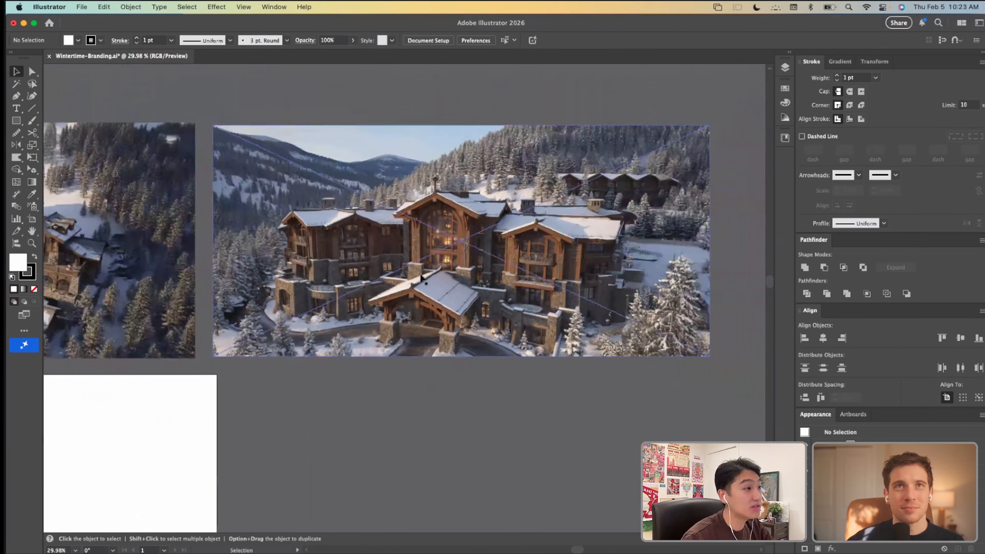
scroll(421, 276, "left", 10)
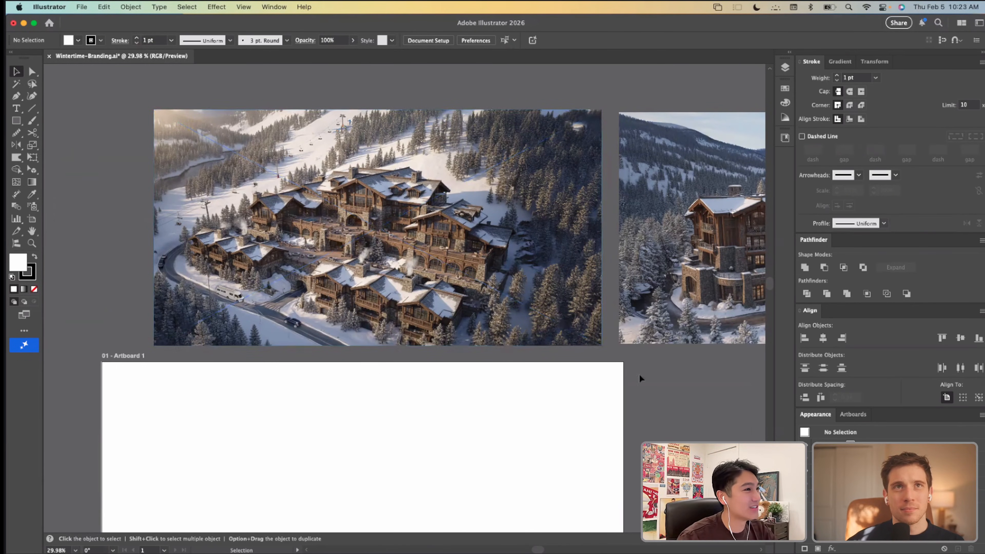
left_click(659, 303)
key("Delete")
scroll(388, 348, "down", 2)
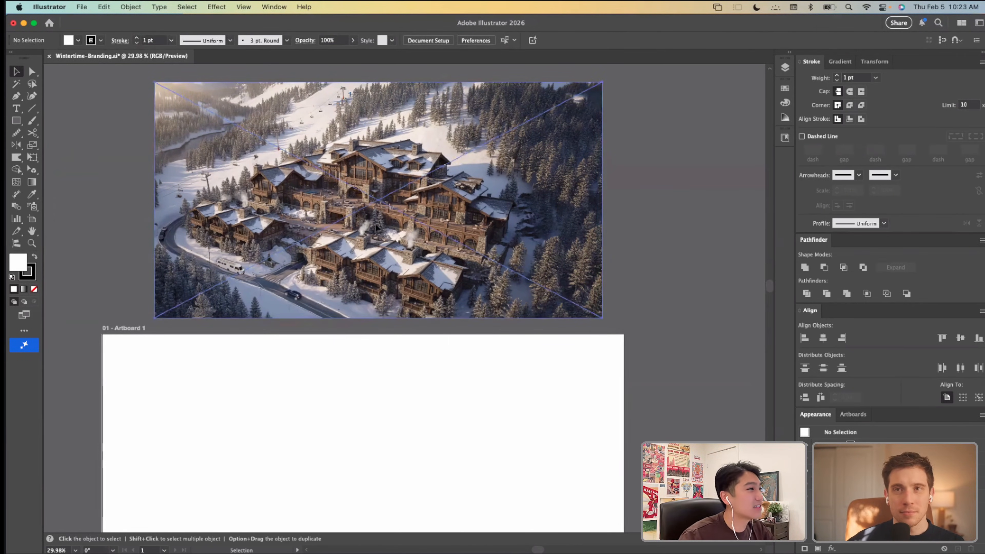
left_click(287, 289)
left_click(279, 389)
Step: Search the application's commands for "vector" to locate the vector generation feature
scroll(275, 289, "down", 1)
scroll(277, 294, "down", 1)
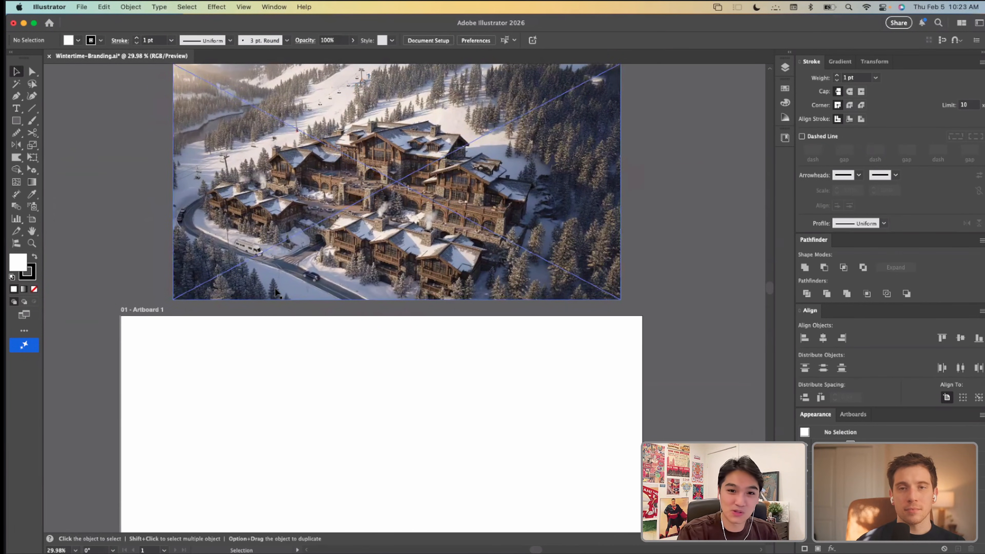
scroll(276, 292, "down", 4)
key("m")
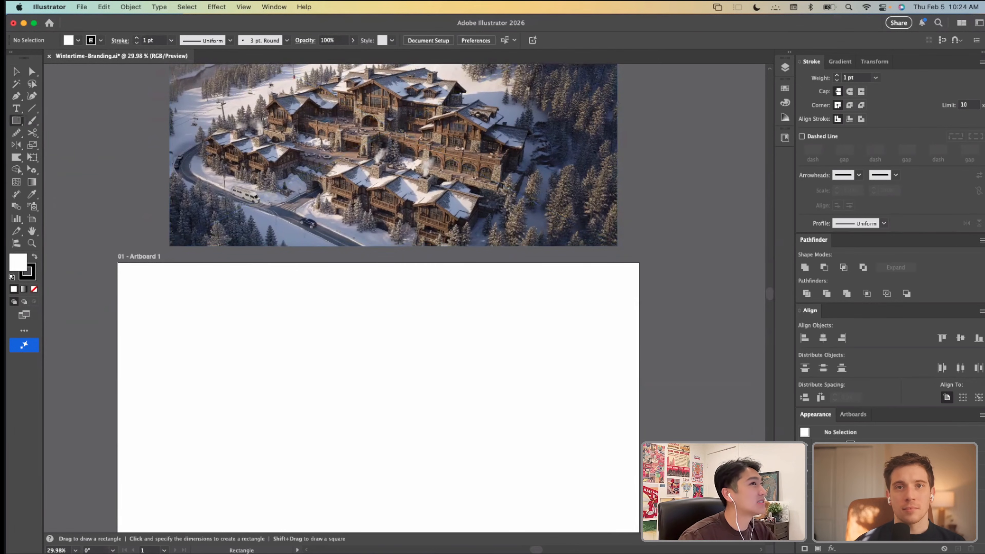
scroll(341, 264, "down", 2)
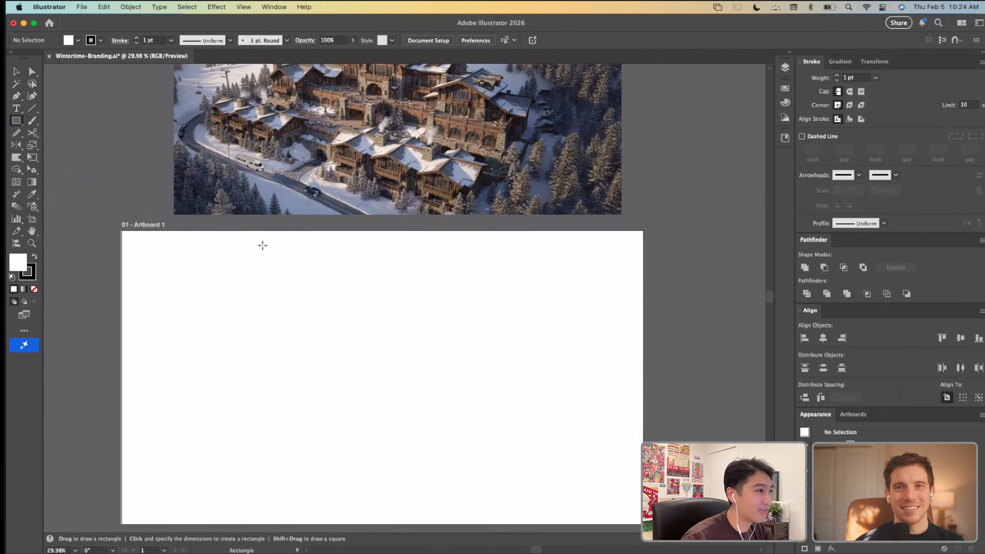
scroll(256, 240, "down", 2)
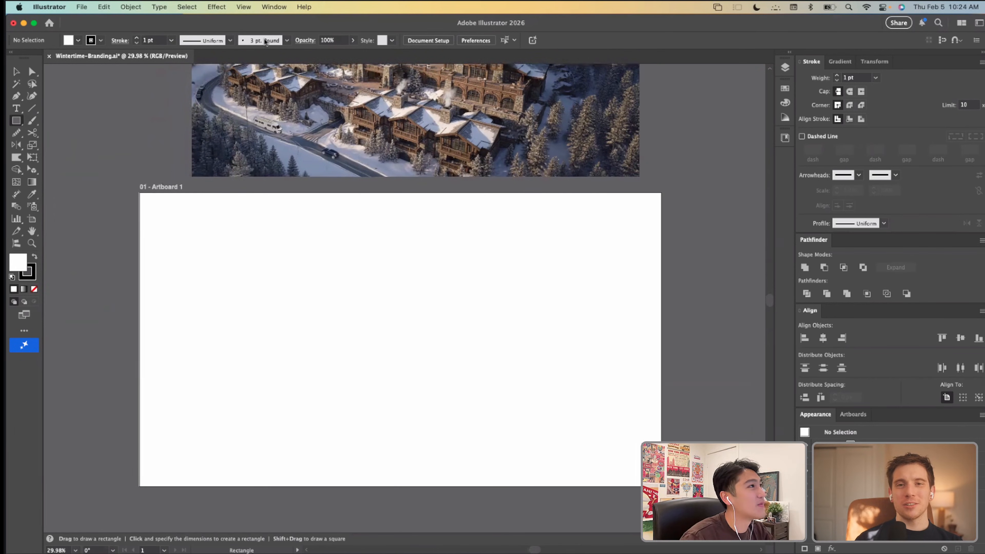
left_click(277, 7)
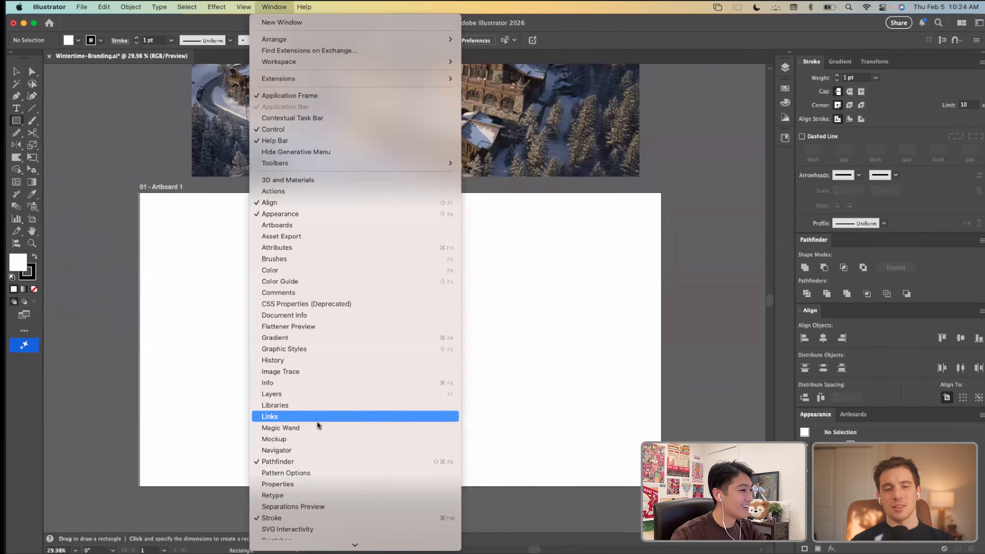
scroll(301, 397, "down", 5)
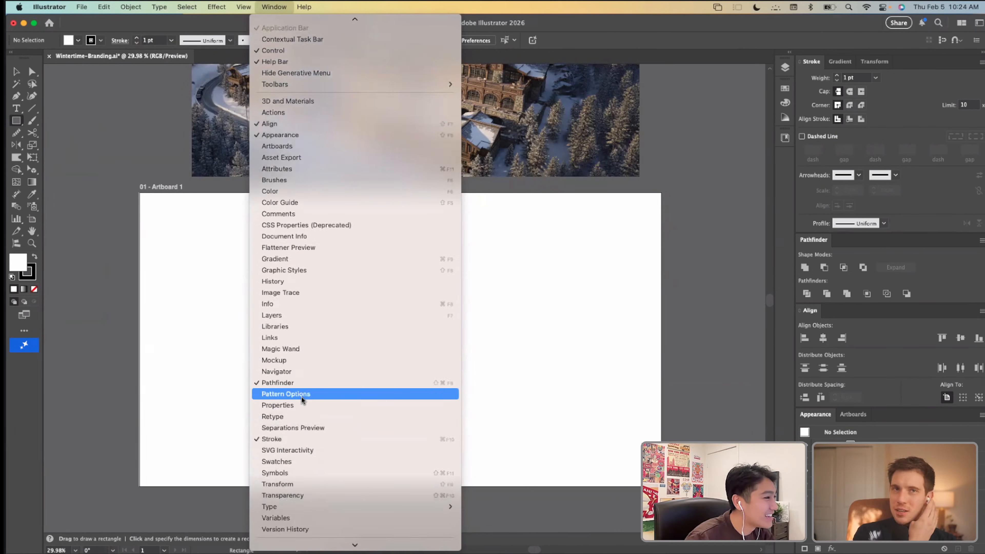
scroll(301, 397, "up", 5)
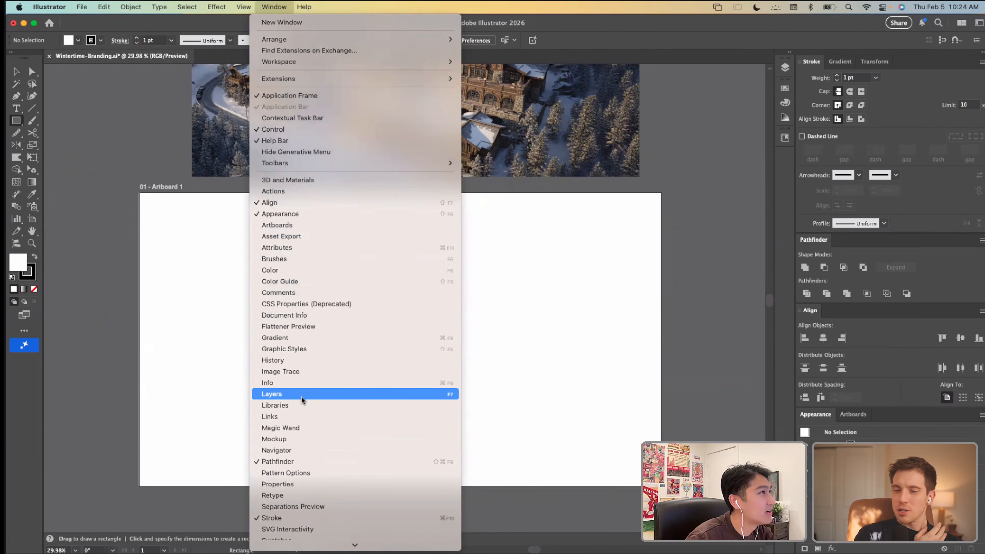
mouse_move(310, 10)
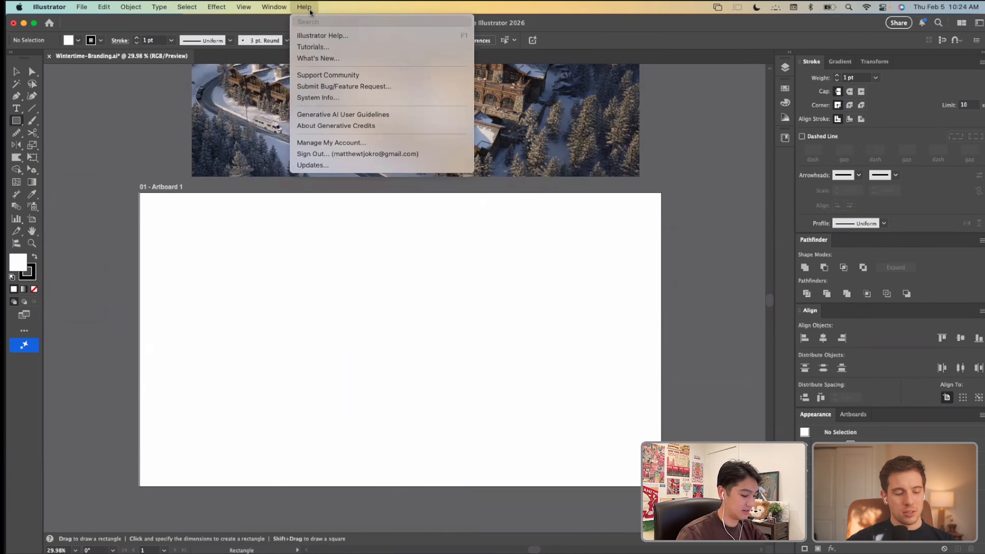
type("vector")
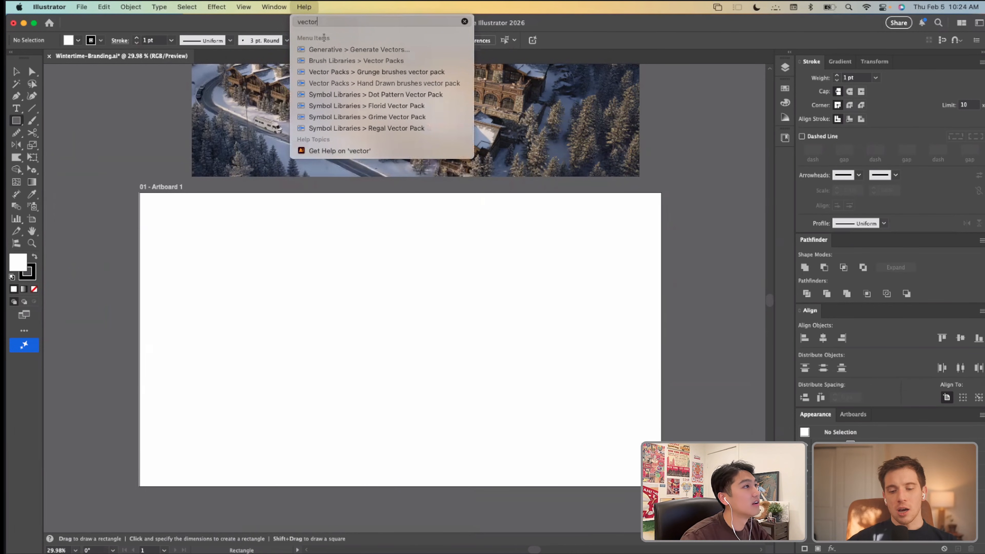
mouse_move(133, 11)
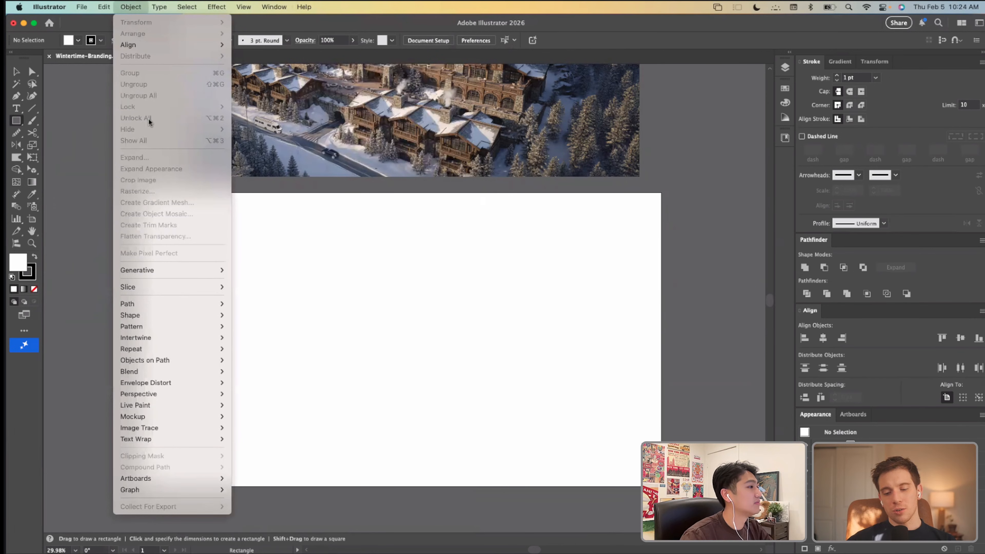
mouse_move(172, 270)
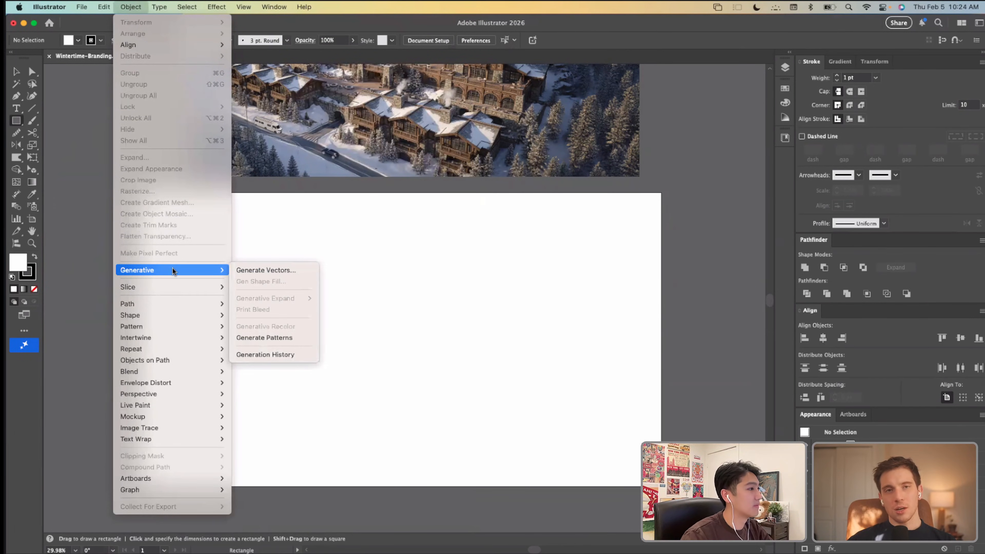
left_click(246, 269)
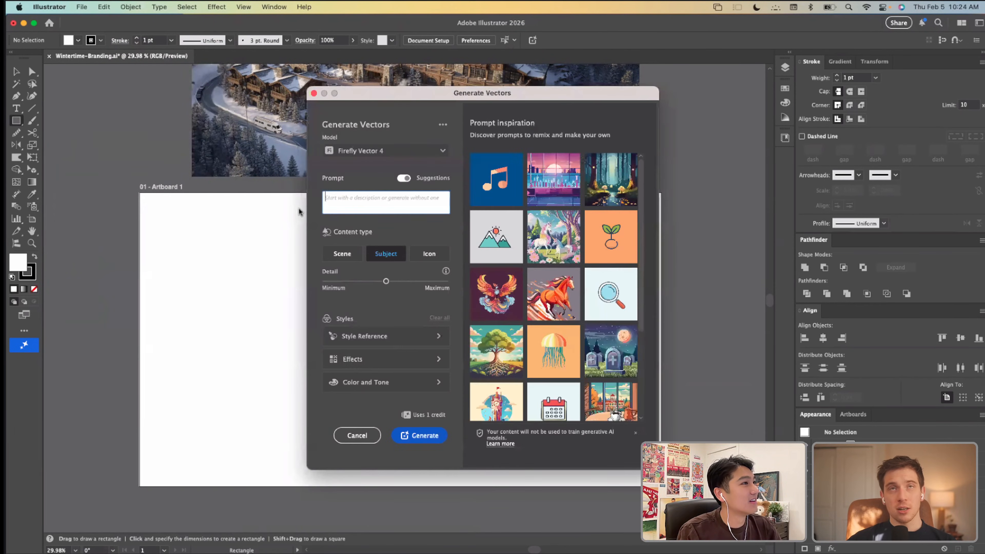
left_click_drag(618, 97, 738, 95)
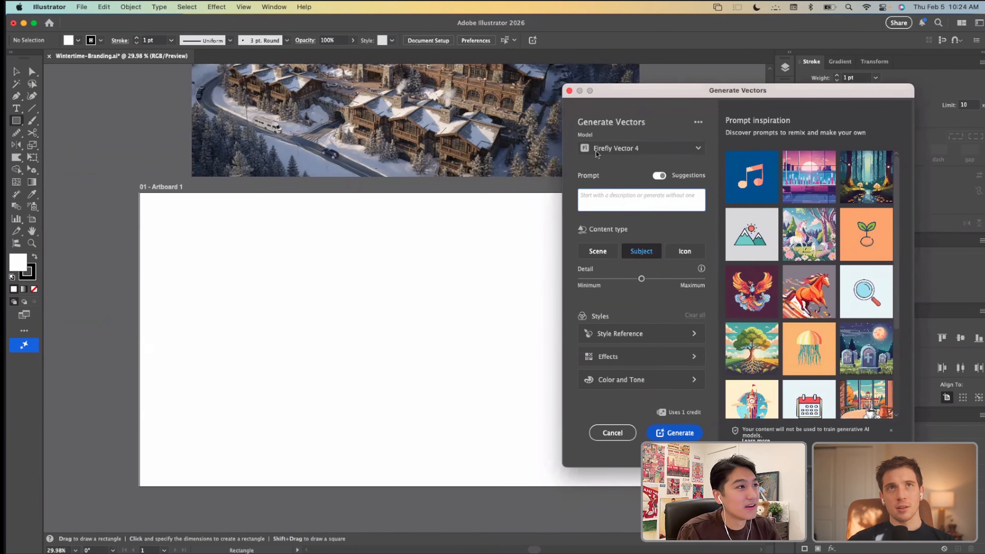
left_click(569, 91)
scroll(372, 271, "up", 10)
scroll(372, 272, "right", 2)
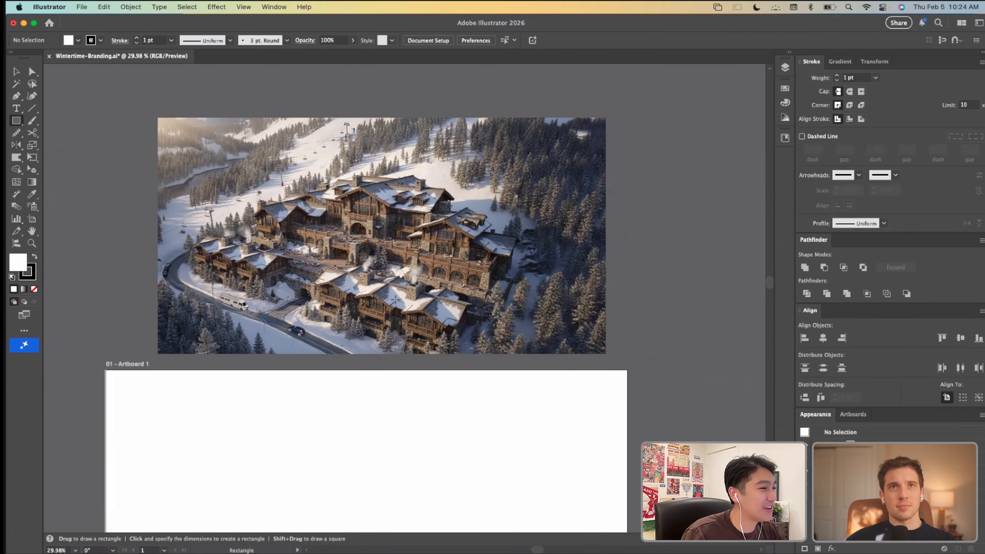
Step: Start Generate Vectors for a subject with the Firefly Vector 4 model and raise the detail level to maximum
scroll(367, 310, "down", 2)
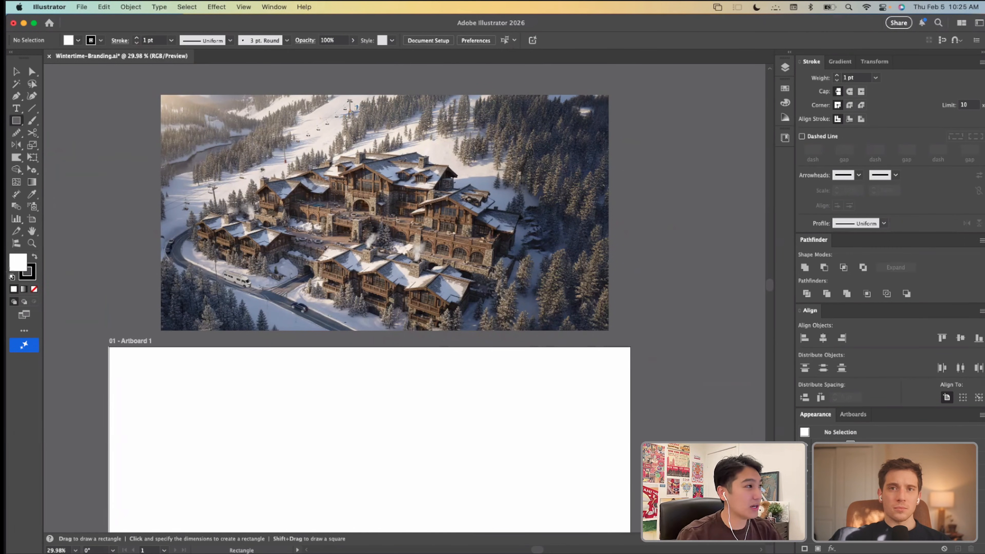
scroll(123, 167, "down", 5)
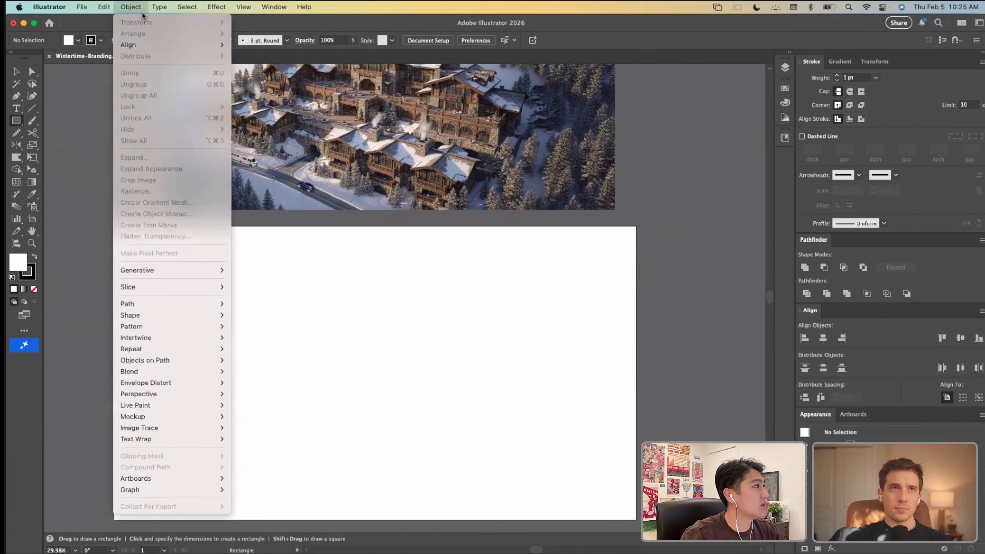
left_click(130, 7)
left_click(261, 270)
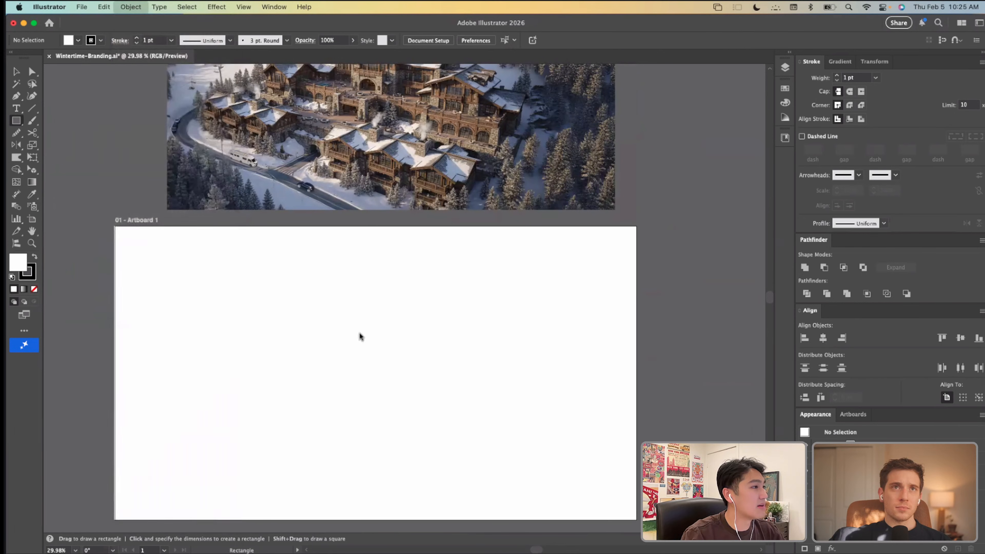
left_click_drag(604, 97, 612, 91)
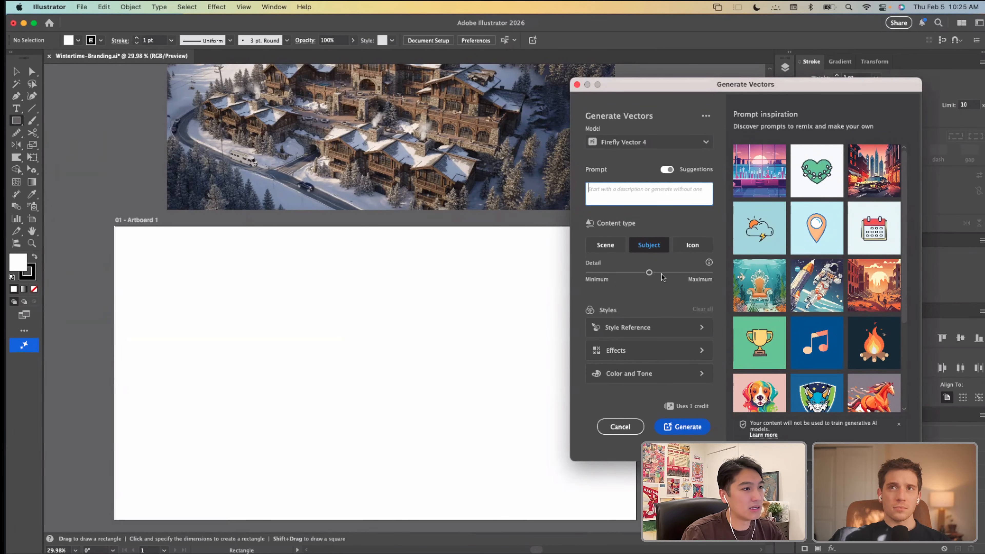
left_click_drag(663, 276, 682, 274)
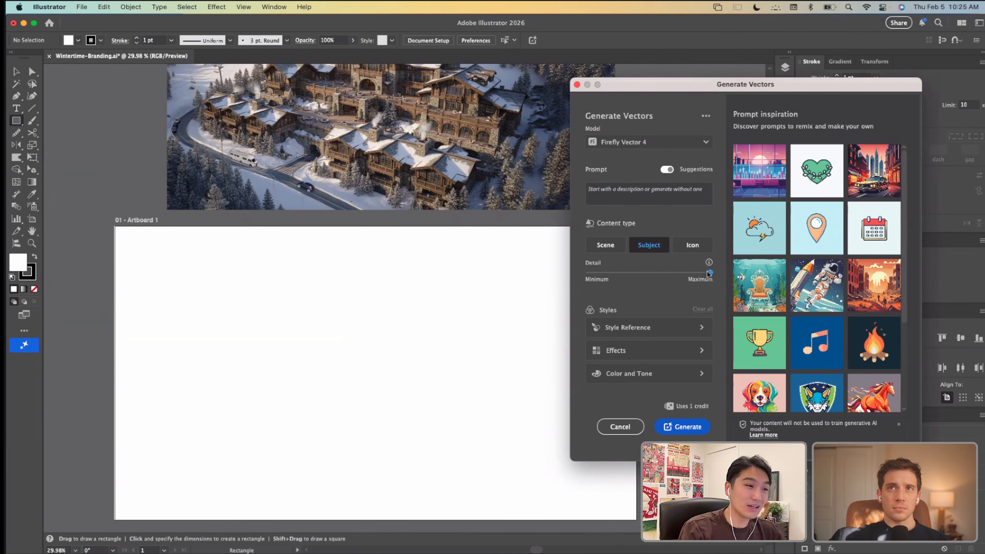
left_click(710, 274)
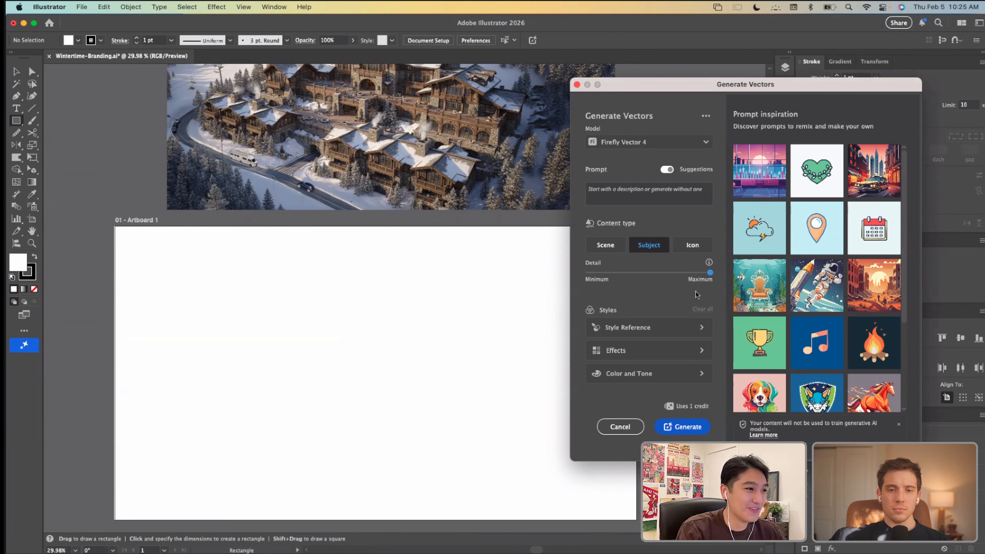
Step: Generate vector artwork on Artboard 1 from the prompt "Snowboarding shredding snow"
left_click_drag(665, 85, 603, 112)
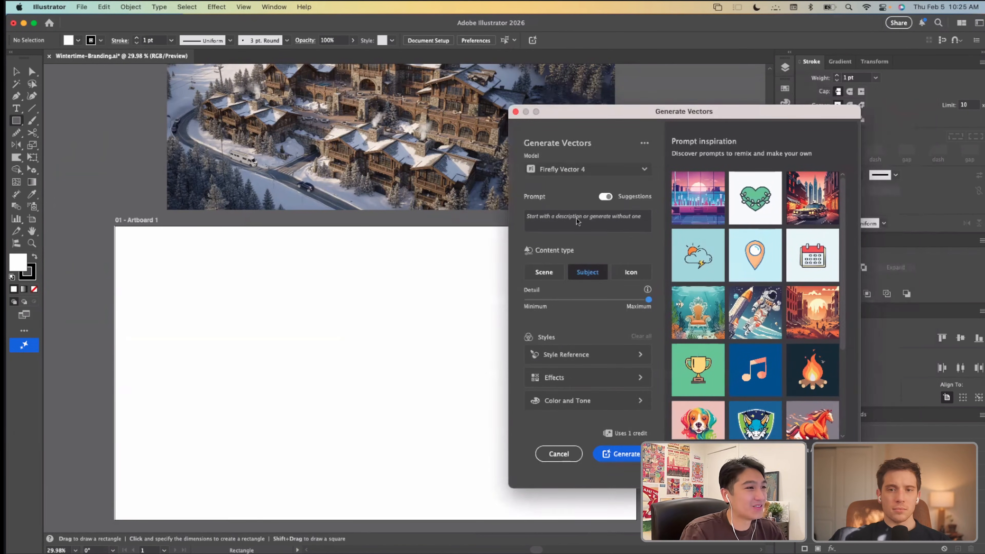
left_click(587, 219)
type("Snow")
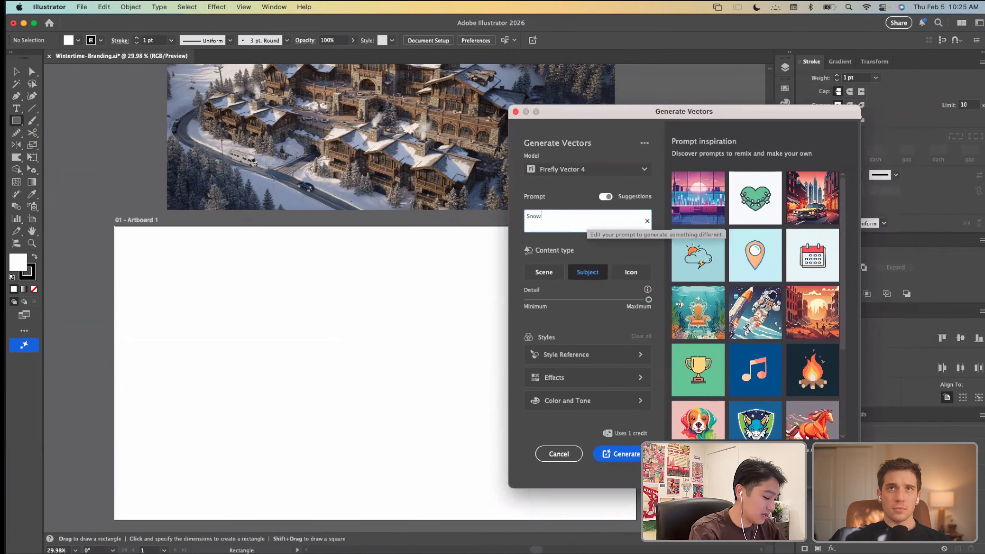
type("boarding")
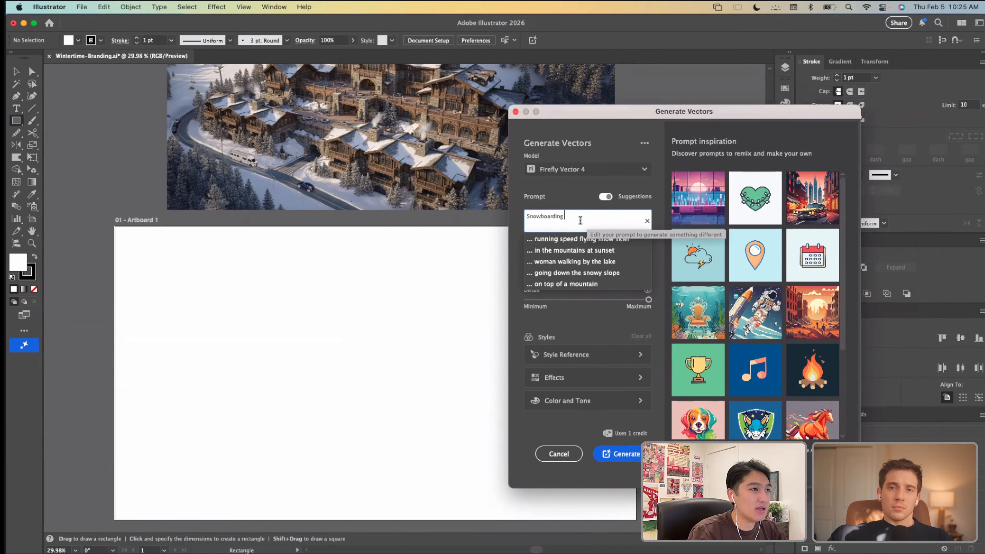
type("shre")
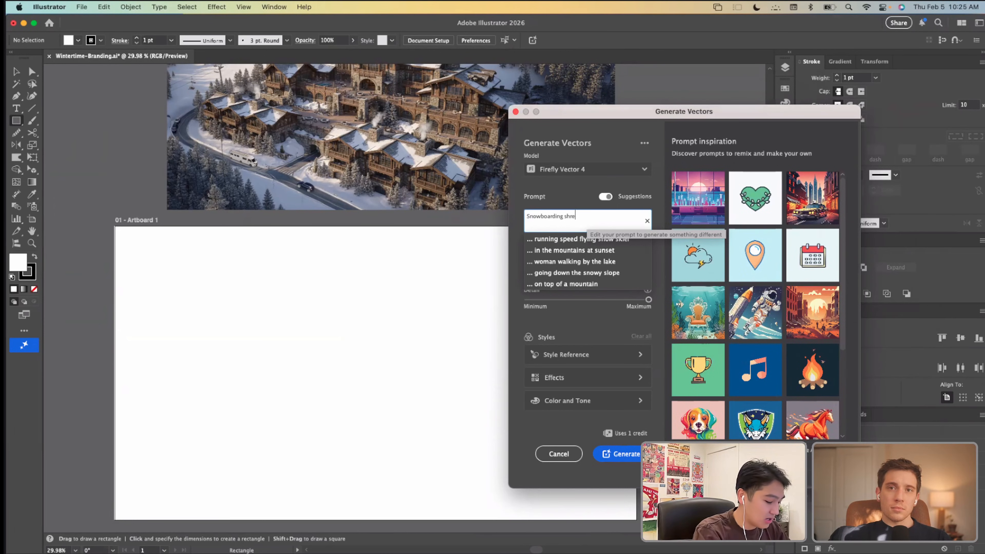
type("dding snow")
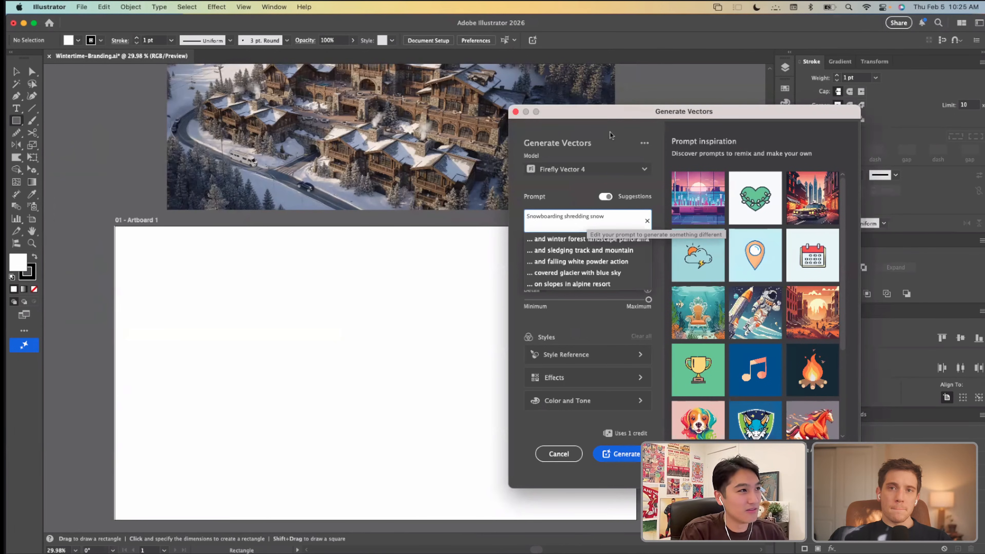
left_click_drag(601, 114, 523, 107)
left_click(542, 446)
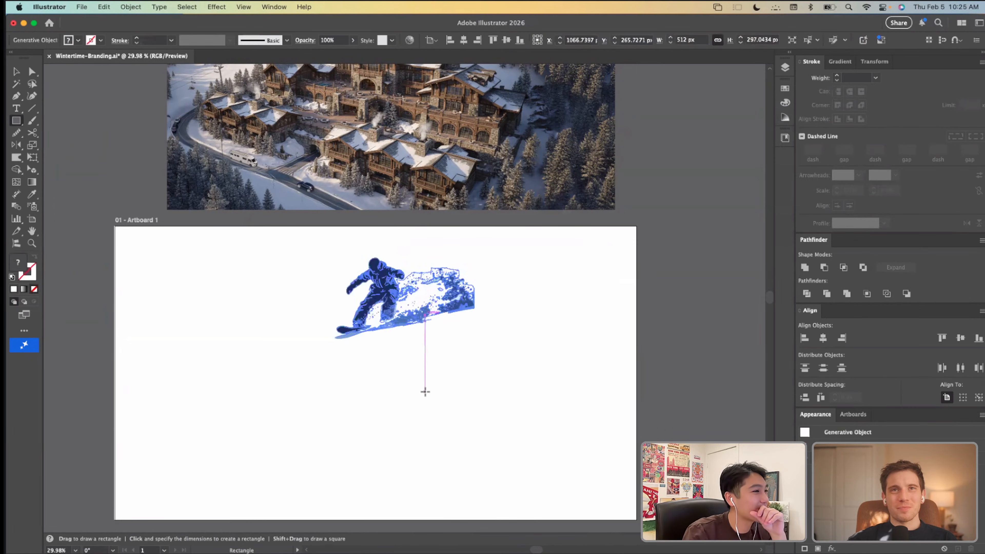
Step: Switch to the Selection tool and move the floating Properties panel onto the canvas beside the snowboarder artwork
scroll(422, 317, "down", 1)
scroll(423, 317, "right", 1)
key("v")
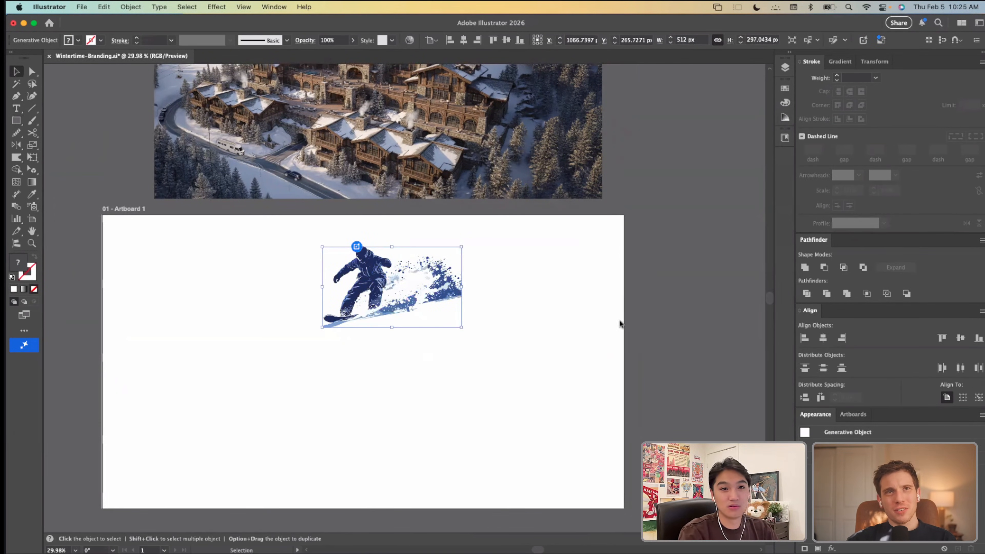
left_click_drag(983, 105, 564, 99)
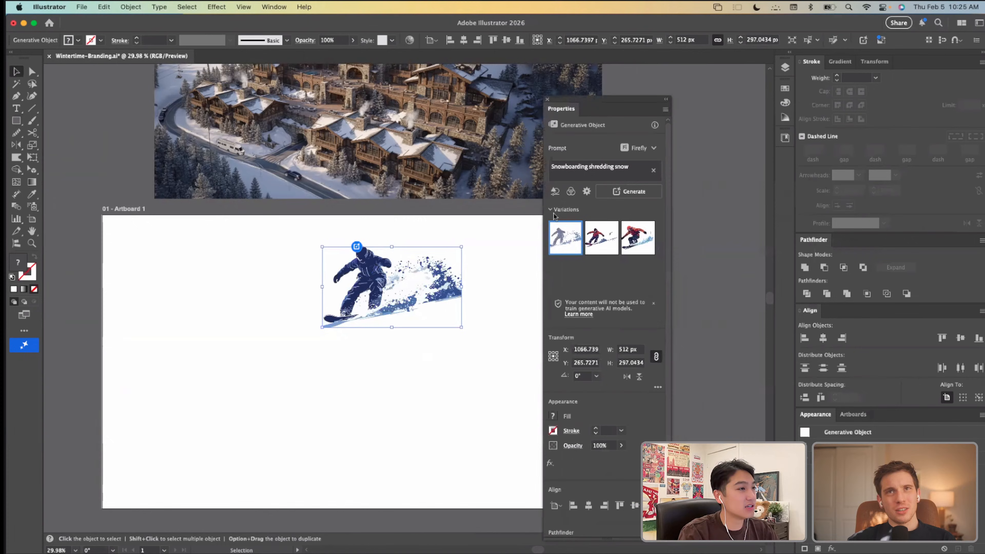
Step: Deselect the generated snowboarder and examine the figure and snow spray shapes up close
left_click(393, 383)
scroll(377, 313, "up", 5)
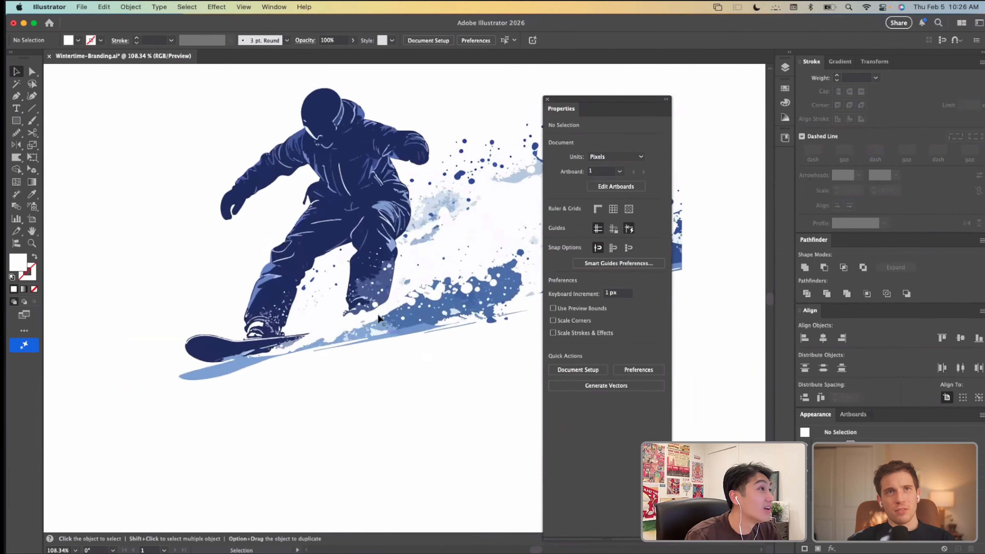
scroll(377, 314, "up", 2)
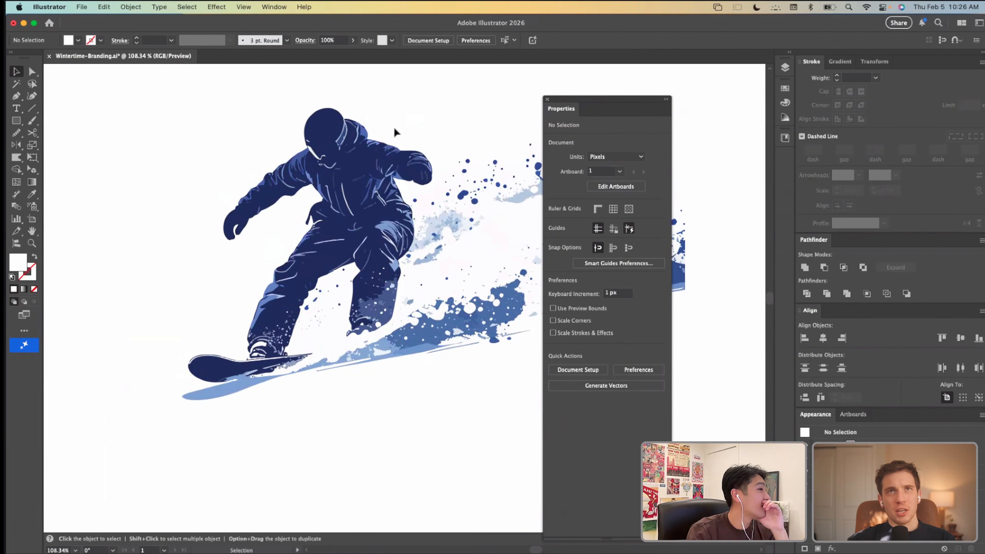
scroll(393, 126, "down", 2)
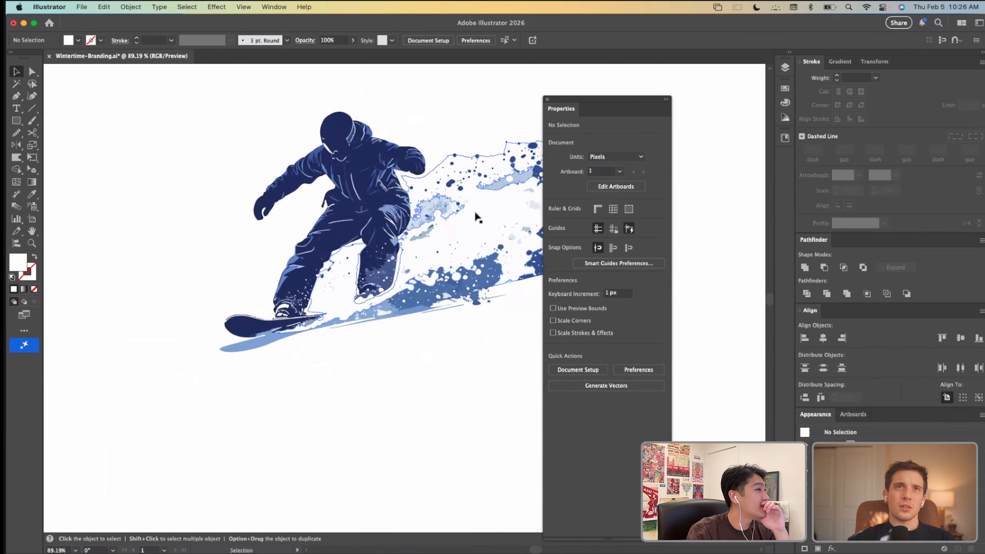
scroll(372, 382, "down", 1)
scroll(372, 383, "down", 5)
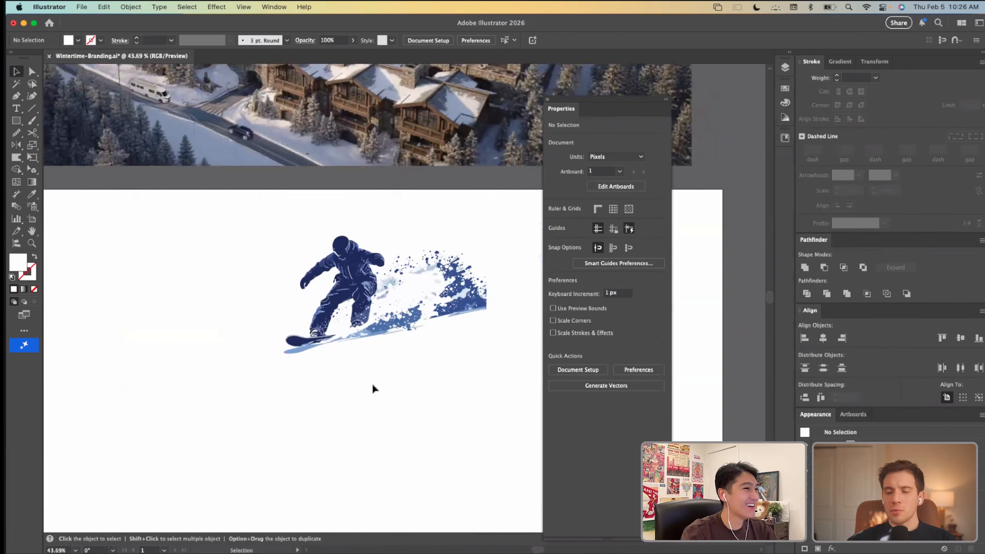
Step: Duplicate the generated snowboarder, keeping the original navy figure, and place the second variation's copy at about X 1292, Y 330 px
left_click(357, 313)
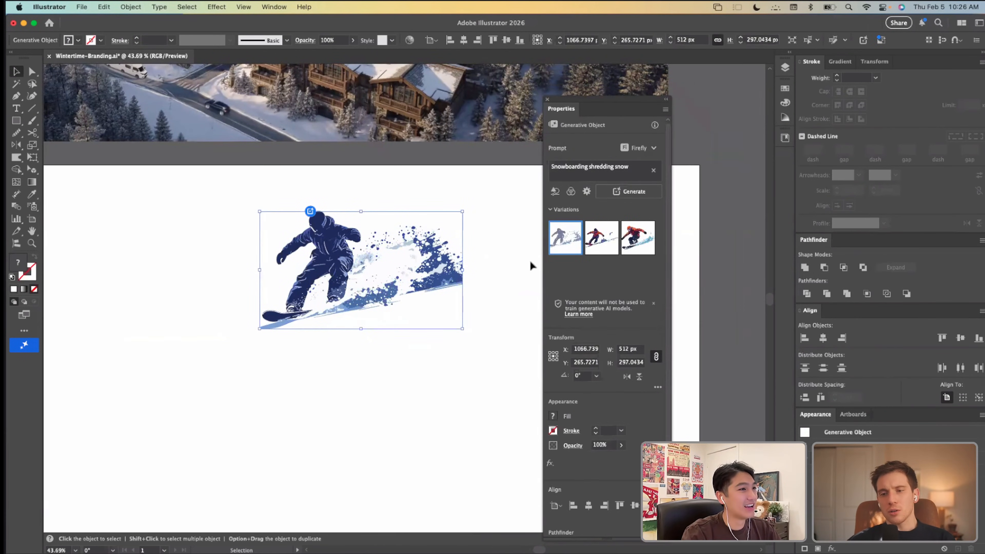
left_click(601, 238)
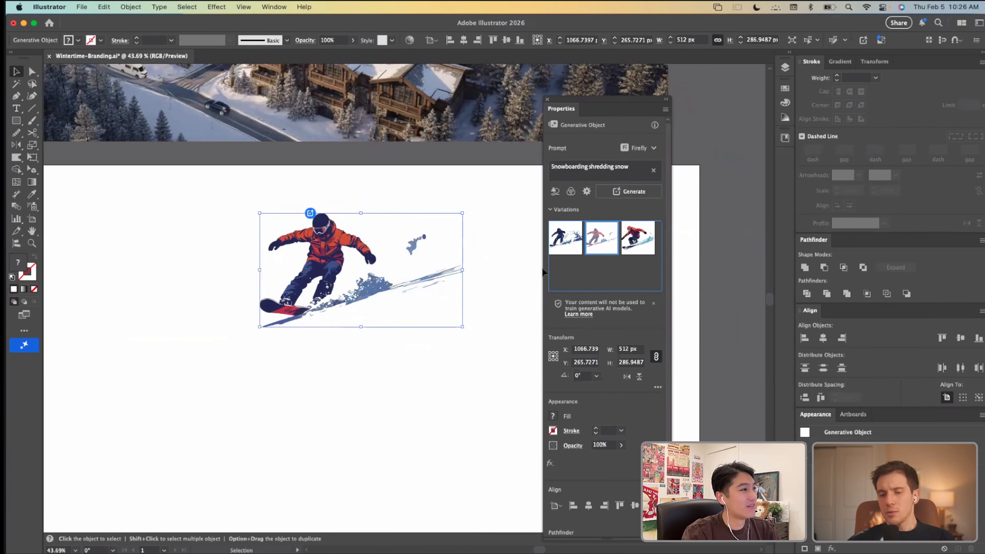
key("super+z")
left_click(407, 357)
key("super+v")
left_click_drag(363, 268, 414, 273)
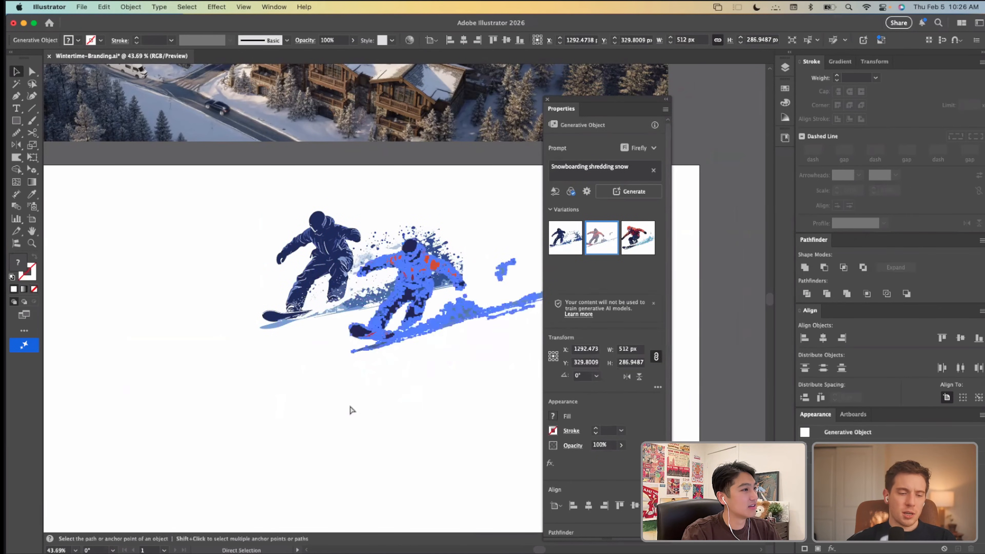
Step: Duplicate the red-jacketed snowboarder down to its right and switch the new copy to the third variation
scroll(356, 400, "right", 2)
left_click_drag(367, 310, 417, 320, "alt")
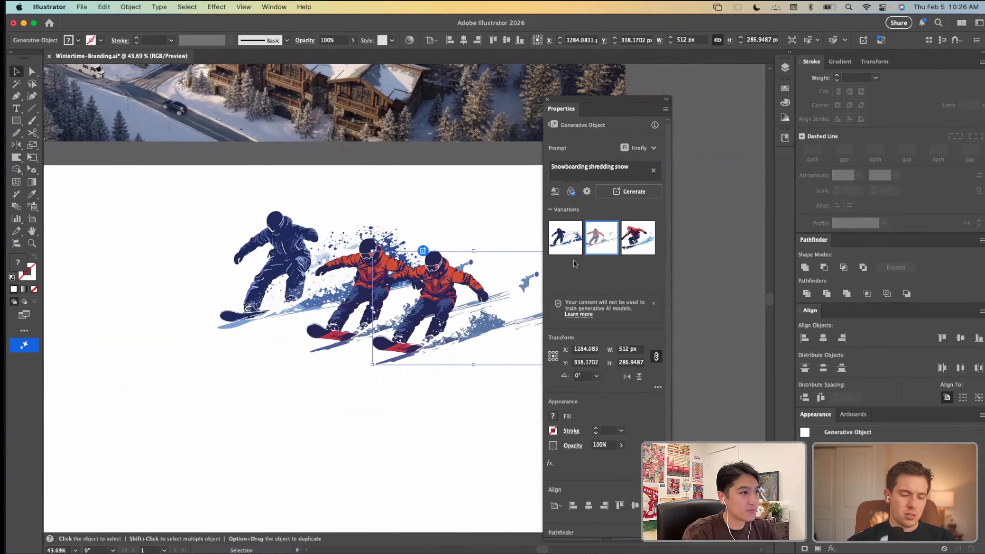
left_click(637, 238)
left_click(422, 445)
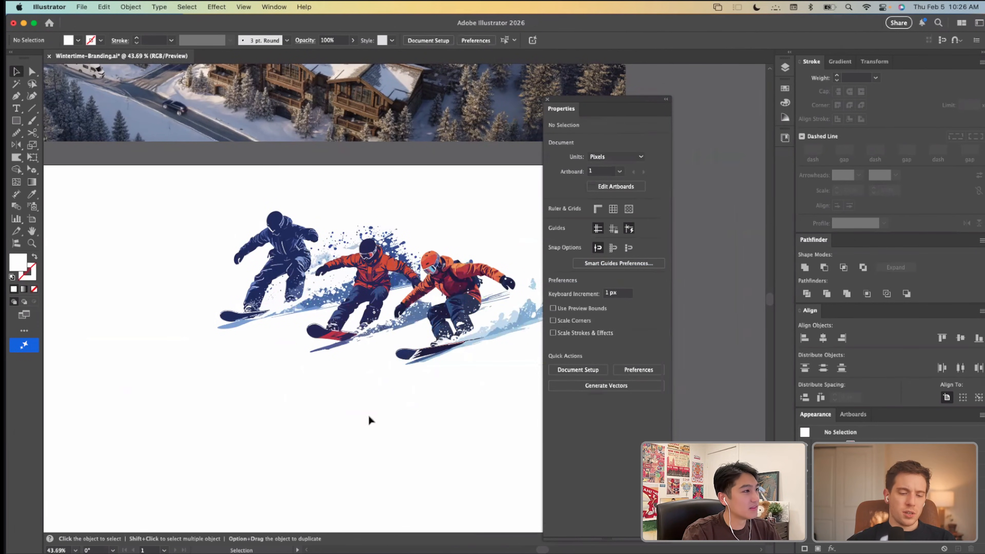
scroll(368, 414, "right", 1)
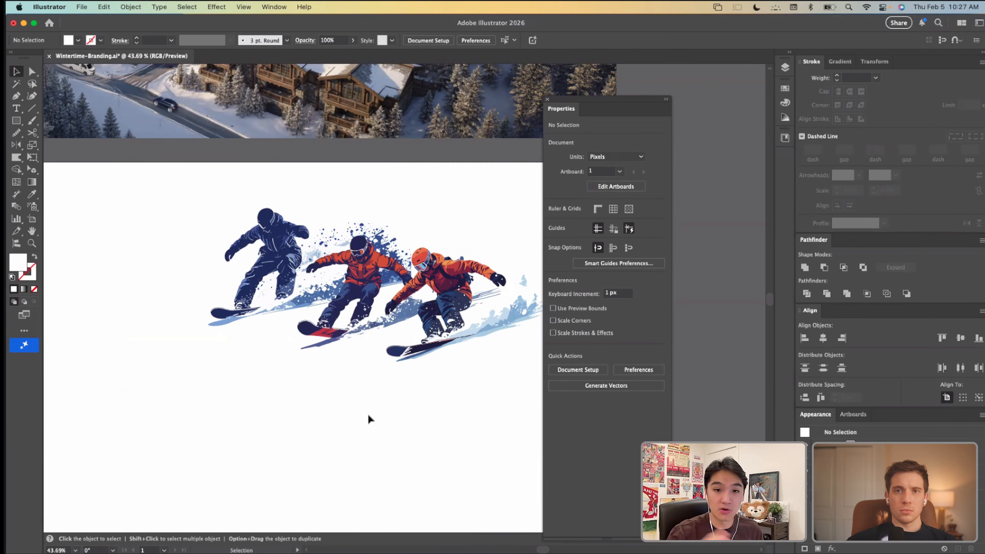
scroll(368, 414, "right", 13)
scroll(368, 414, "up", 8)
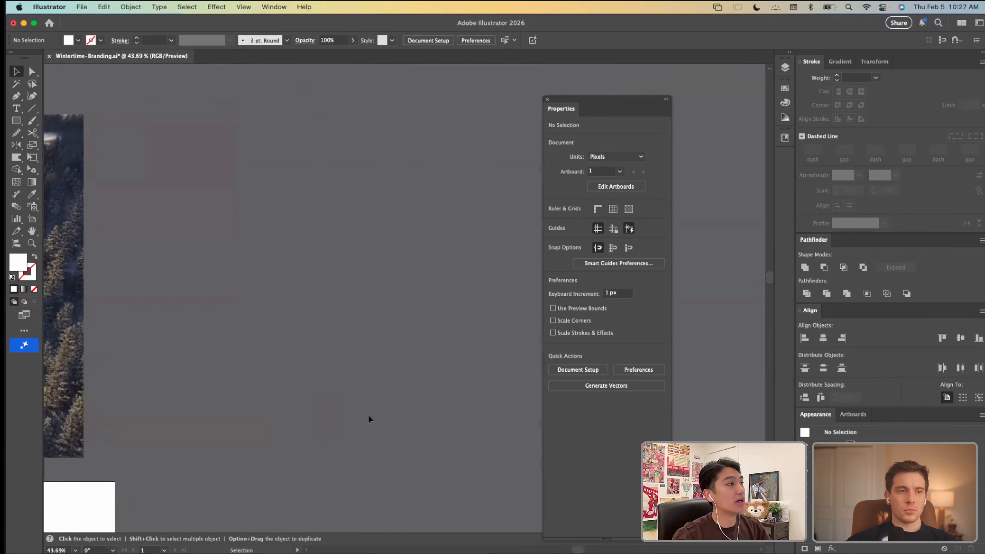
scroll(368, 415, "down", 5)
scroll(368, 414, "left", 6)
scroll(385, 368, "up", 5)
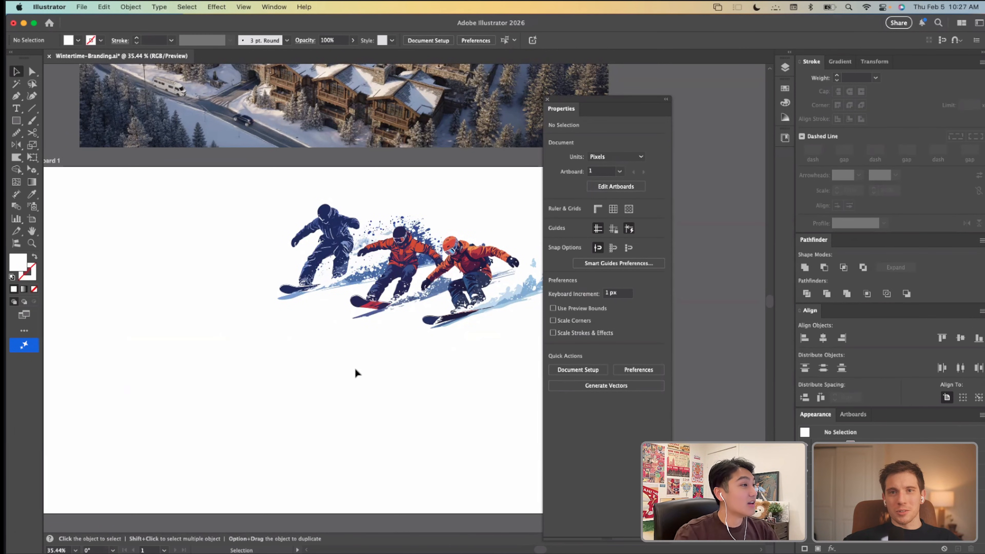
Step: Move the middle snowboarder to about X 1210, Y 354 px and shift the third one down-left so the riders overlap diagonally
left_click(395, 341)
left_click_drag(405, 279, 380, 288)
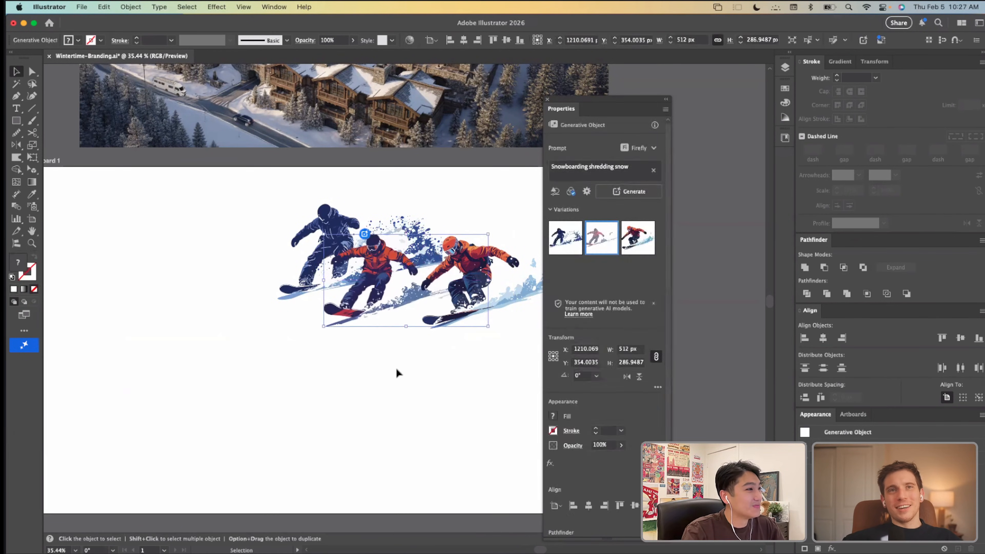
left_click(398, 373)
left_click_drag(484, 276, 431, 311)
left_click(411, 409)
Step: Examine the three overlapping snowboarders up close, including their outlines, jacket details and snow spray
scroll(407, 314, "up", 5)
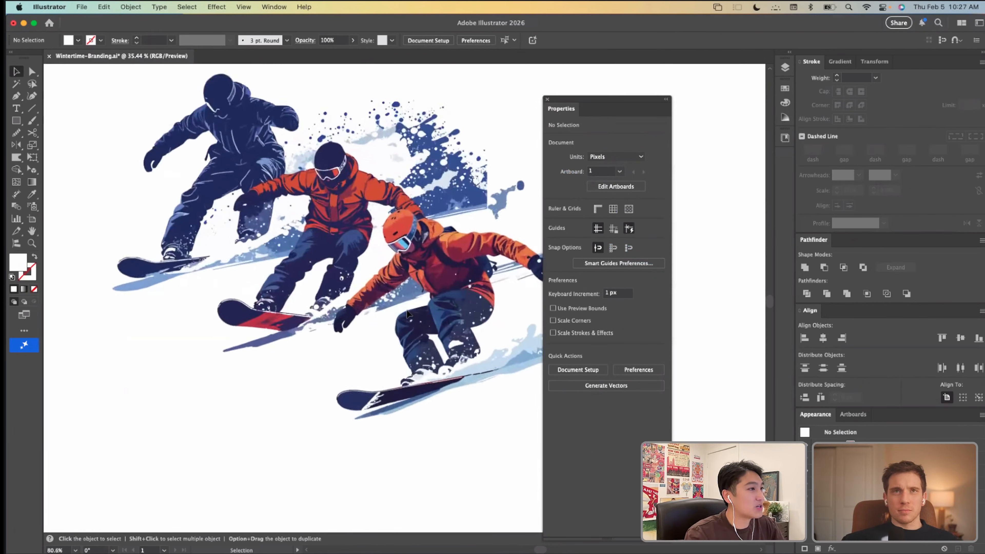
scroll(376, 224, "up", 1)
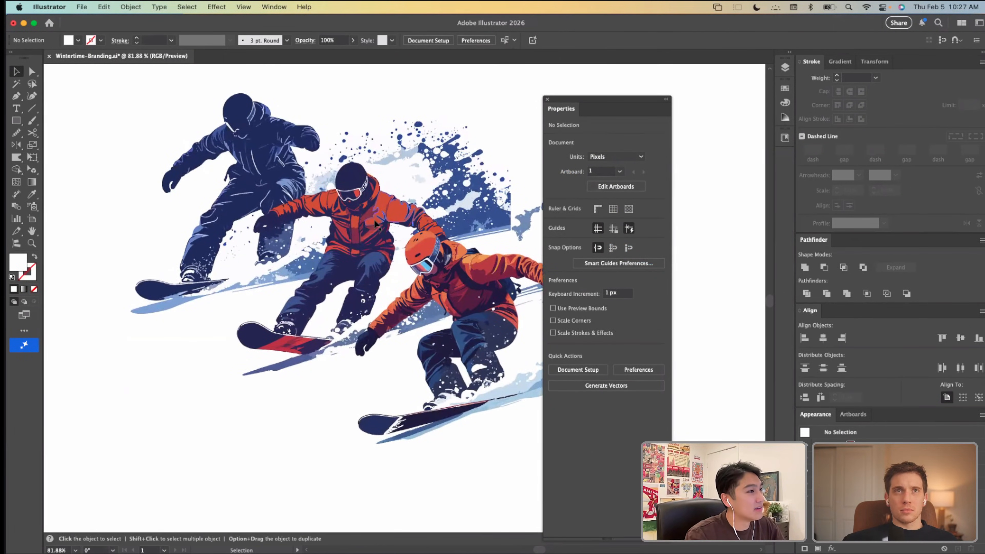
scroll(368, 207, "up", 3)
left_click_drag(366, 203, 416, 244)
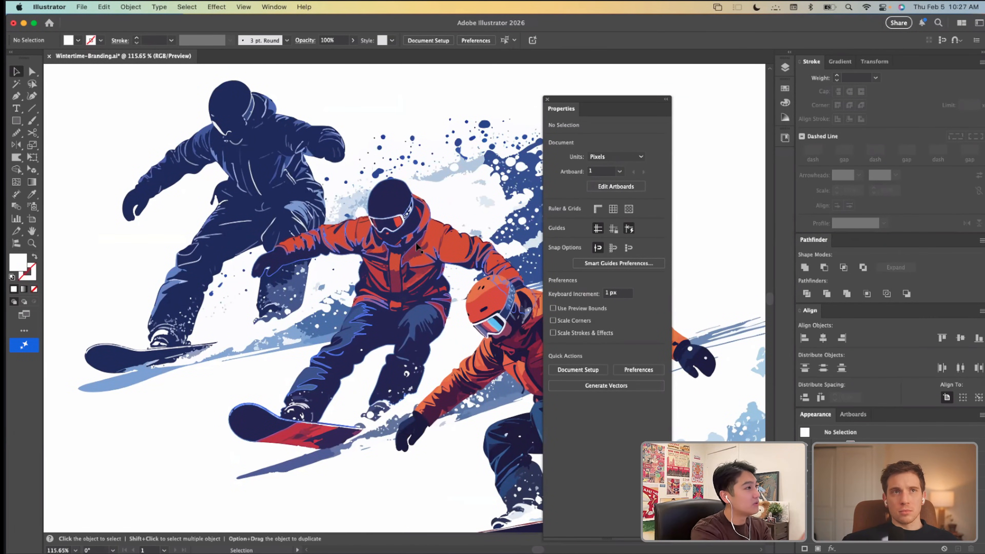
scroll(323, 176, "down", 5)
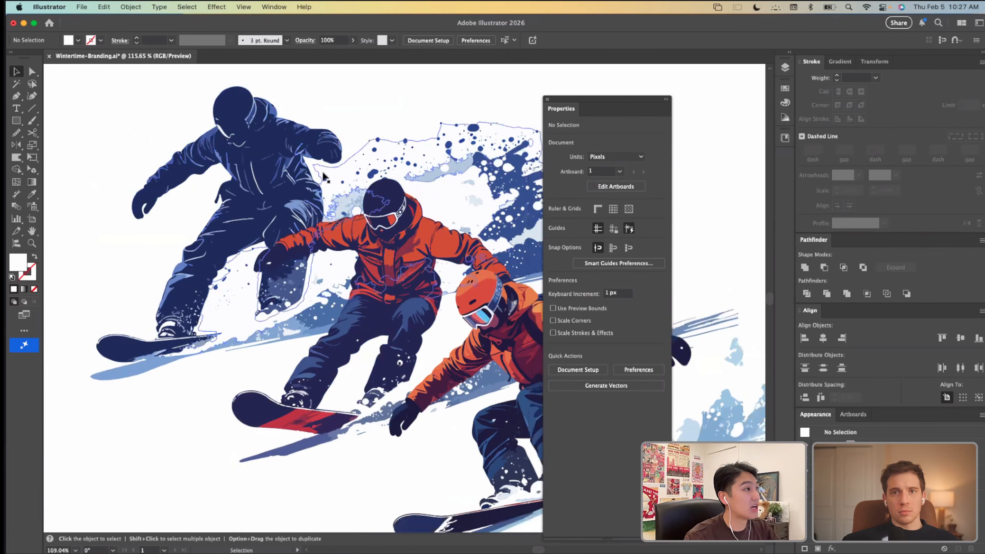
scroll(323, 173, "down", 2)
scroll(421, 214, "up", 3)
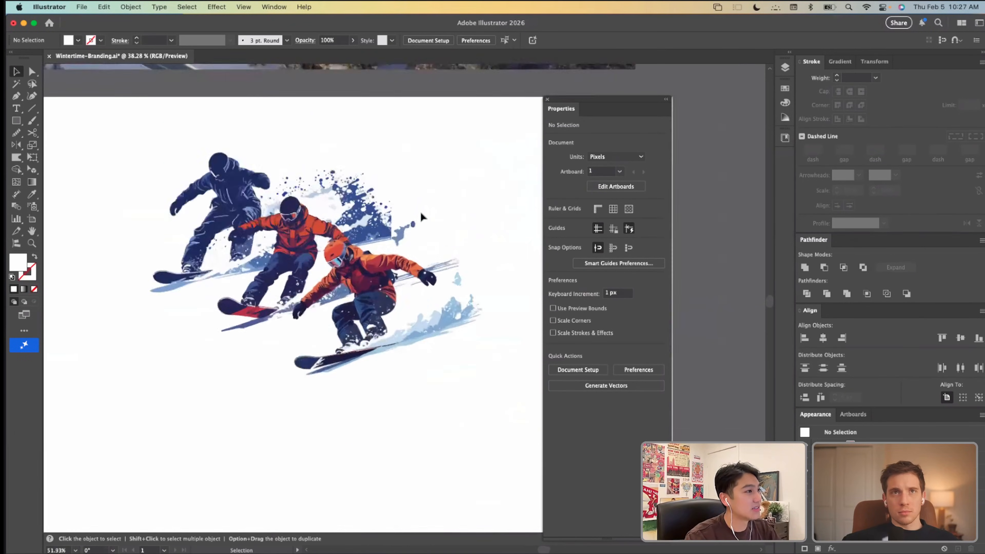
scroll(379, 222, "down", 3)
scroll(379, 225, "up", 2)
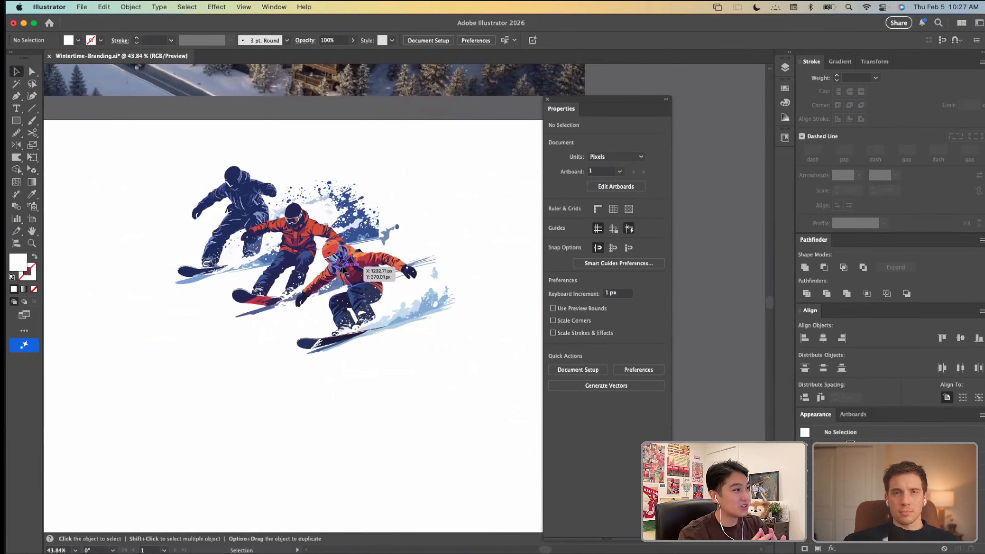
Step: Move the front snowboarder to about X 1345, Y 478 px and distribute the spacing of all three riders vertically and horizontally
left_click_drag(343, 269, 356, 285)
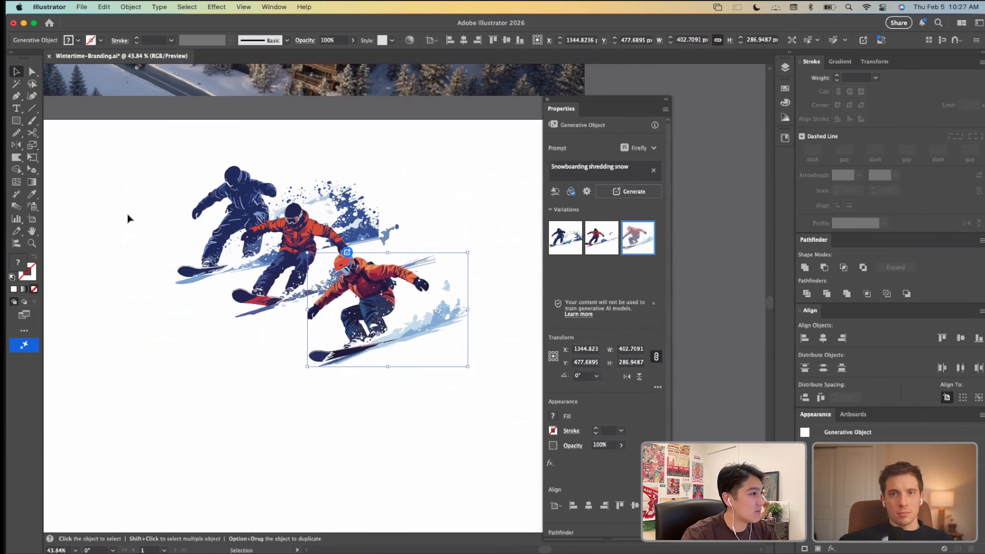
left_click_drag(127, 214, 424, 384)
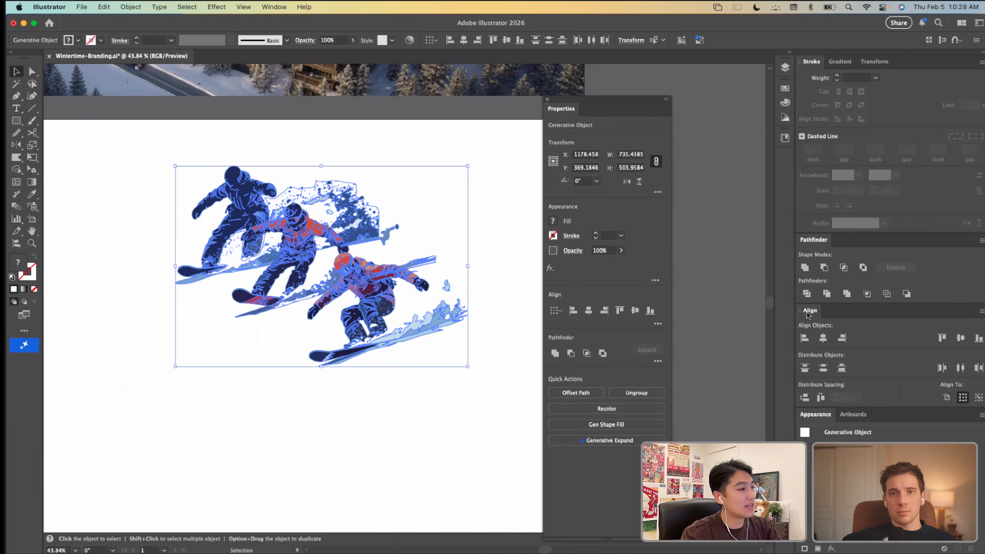
left_click(805, 398)
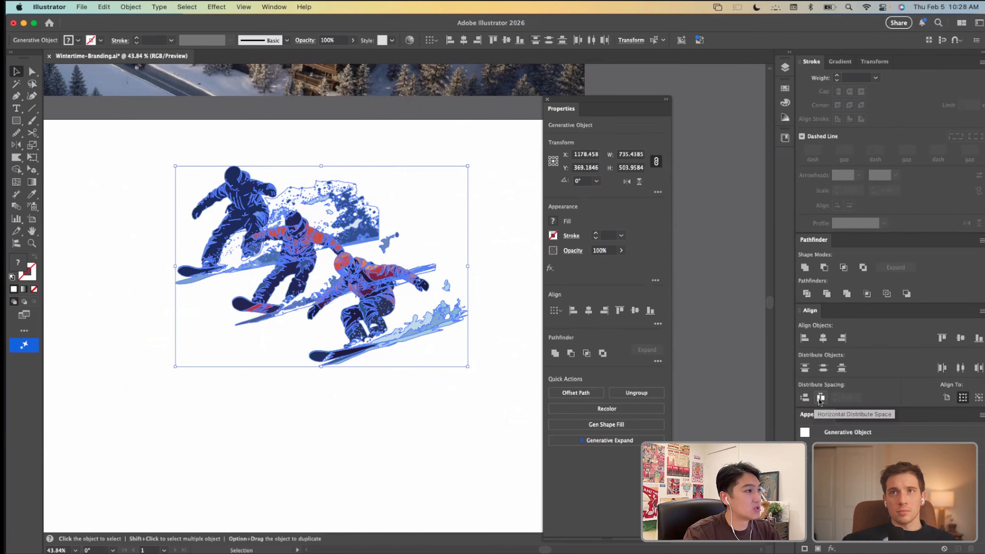
left_click(347, 437)
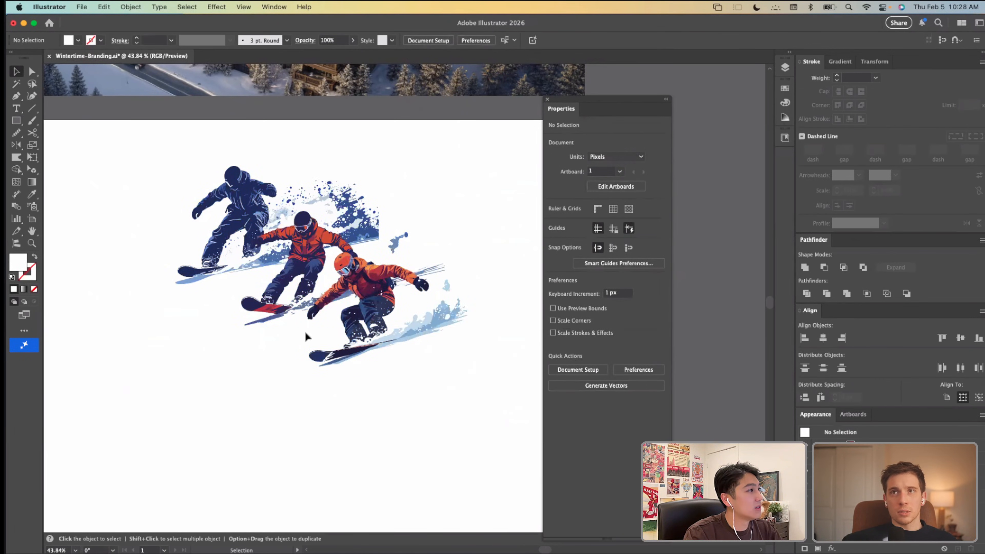
Step: Try shifting the middle snowboarder slightly left and undo that move
left_click_drag(294, 281, 287, 281)
left_click(330, 405)
key("super+z")
left_click(341, 401)
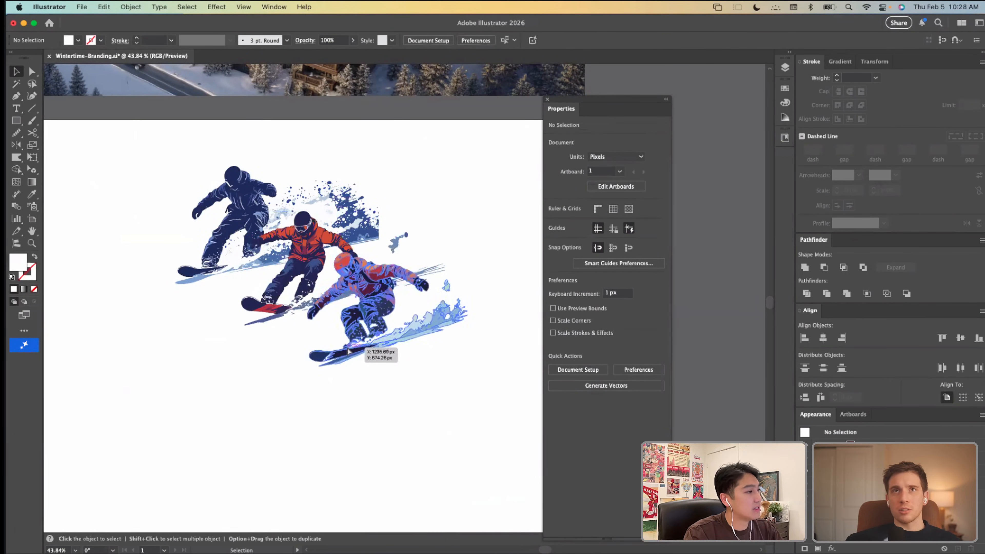
Step: Move the front snowboarder slightly up and right to about X 1372, Y 465 px, and deselect it
left_click_drag(355, 351, 371, 328)
left_click(312, 366)
key("super+z")
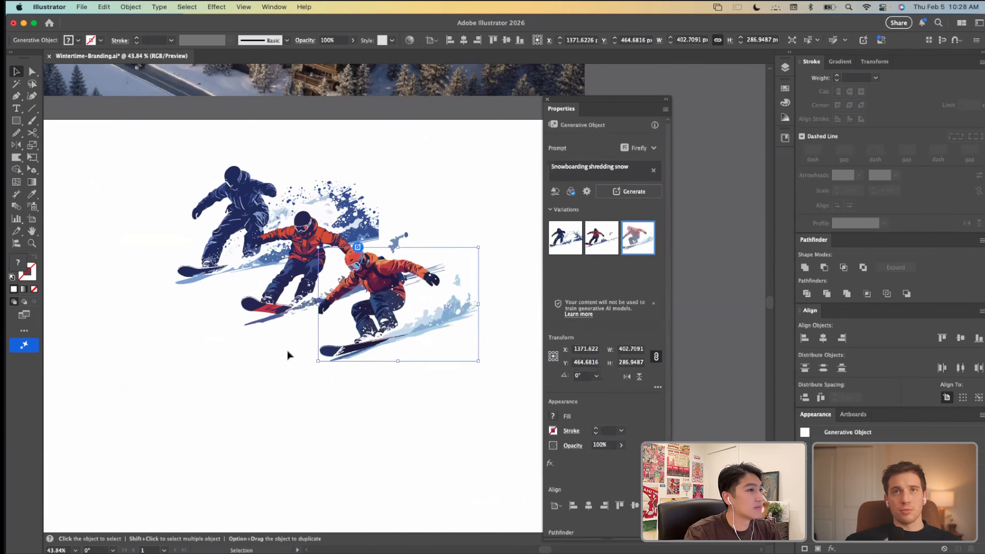
left_click(288, 354)
Step: Move the floating Properties panel away from the snowboarders, fine-tune the front rider's placement, and deselect the artwork
left_click_drag(581, 103, 655, 77)
left_click_drag(382, 326, 383, 327)
left_click(396, 410)
scroll(396, 409, "left", 1)
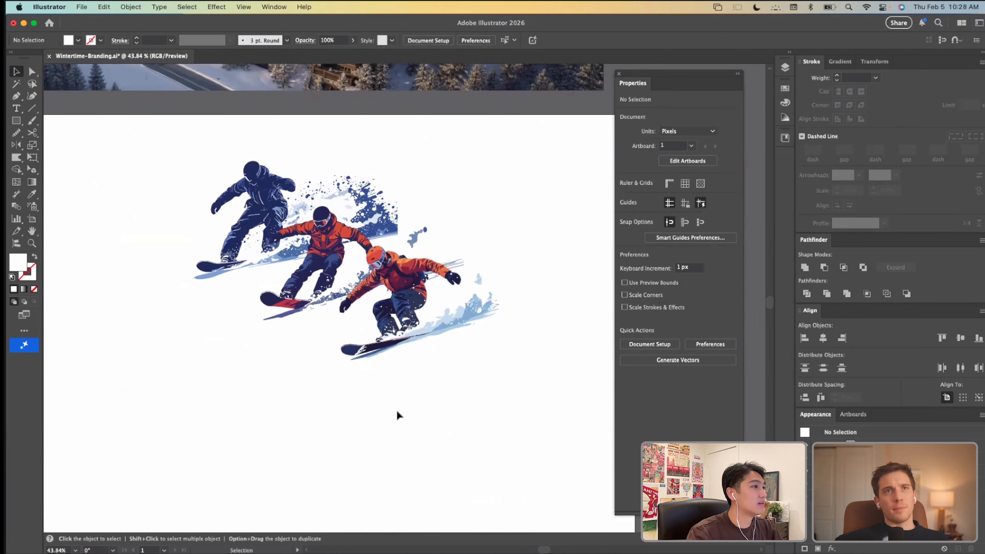
scroll(396, 409, "down", 2)
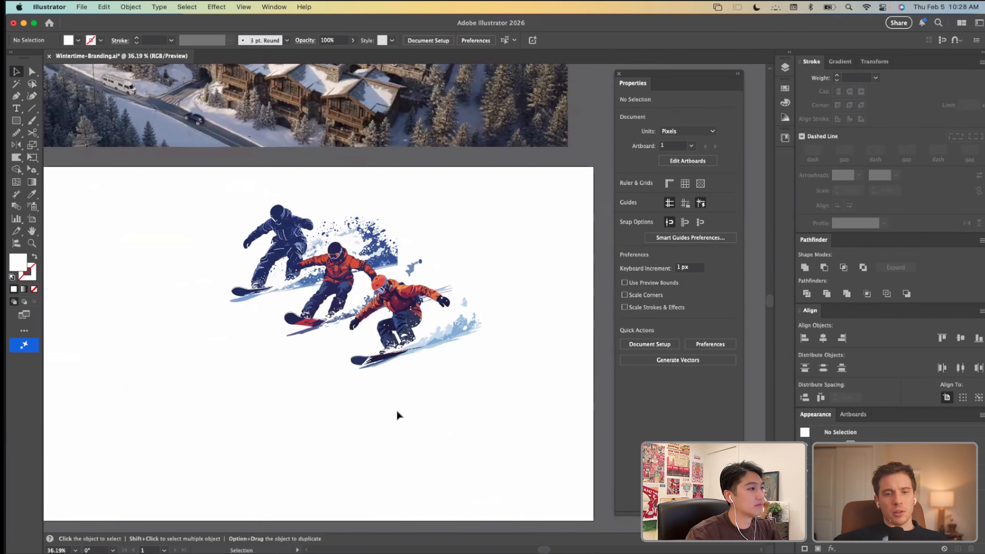
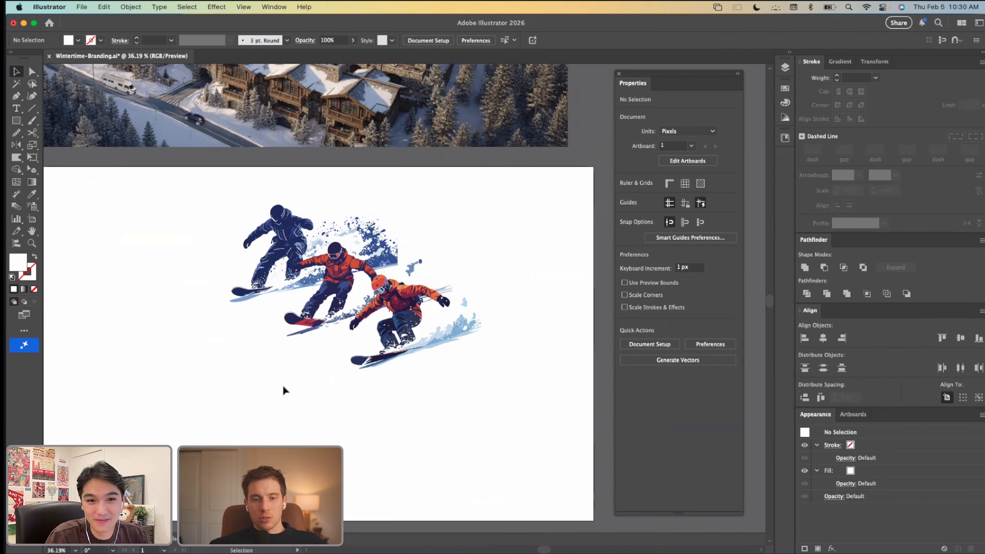
Step: Select all three snowboarders on the artboard and open the Recolor Artwork settings for them
scroll(283, 390, "left", 3)
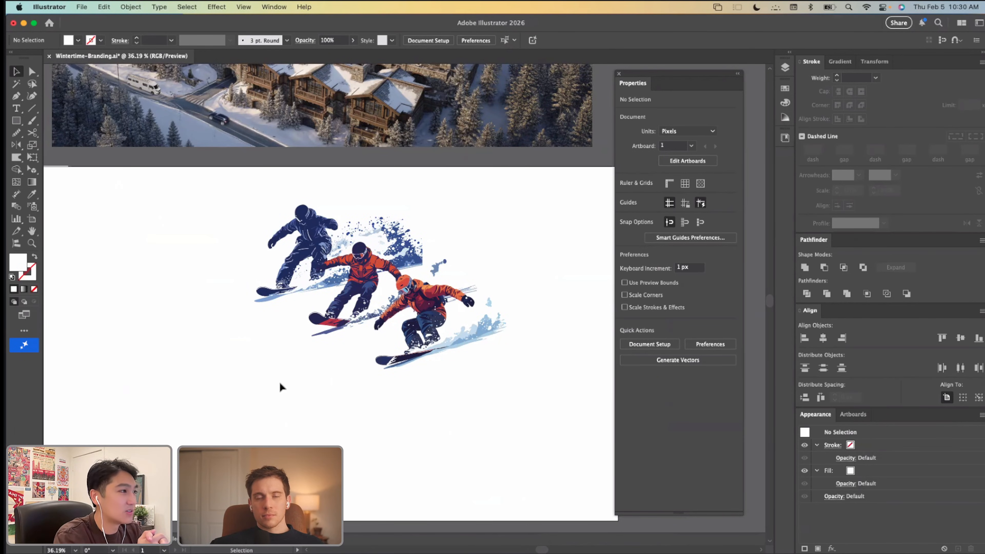
scroll(401, 279, "up", 3)
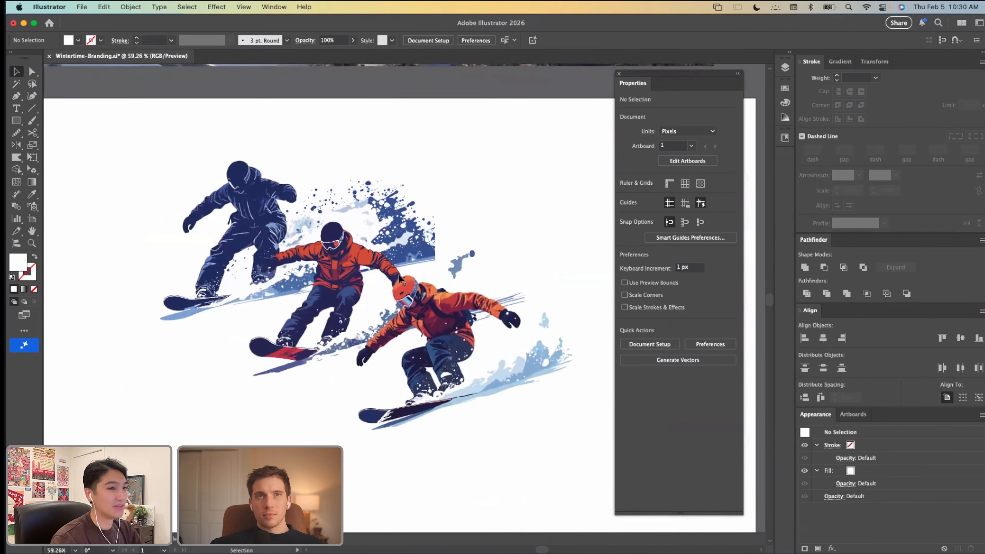
left_click_drag(179, 134, 584, 464)
scroll(248, 245, "down", 5)
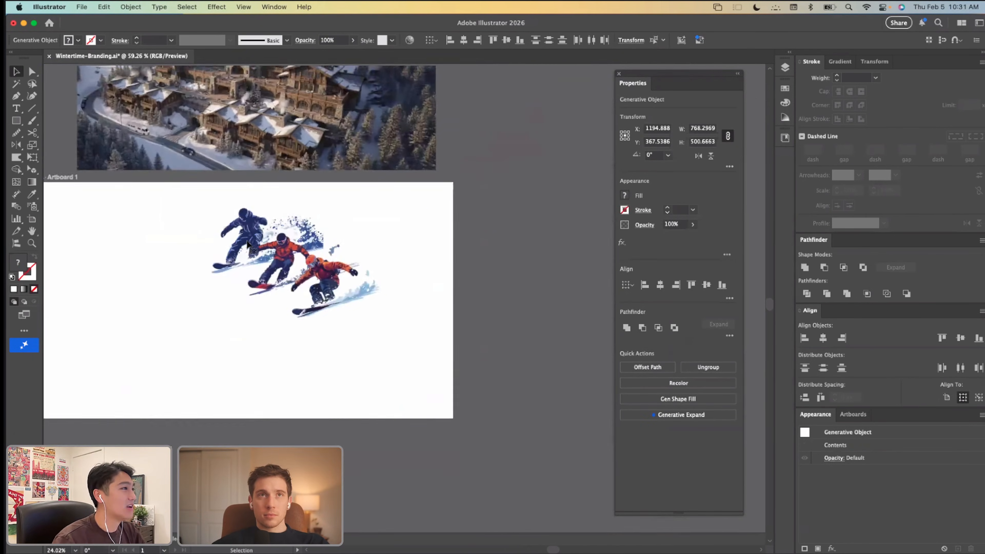
scroll(329, 368, "up", 5)
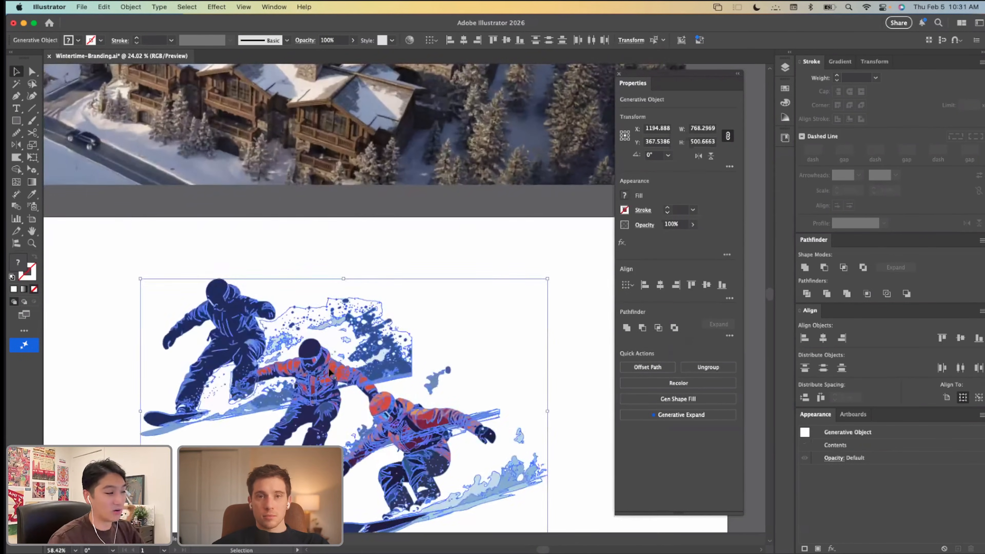
scroll(331, 369, "down", 3)
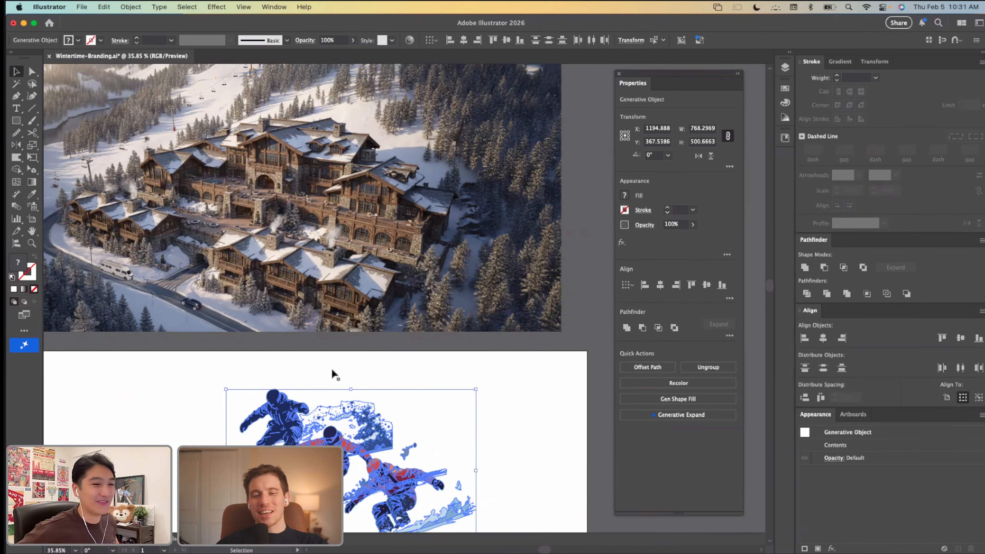
scroll(332, 375, "down", 5)
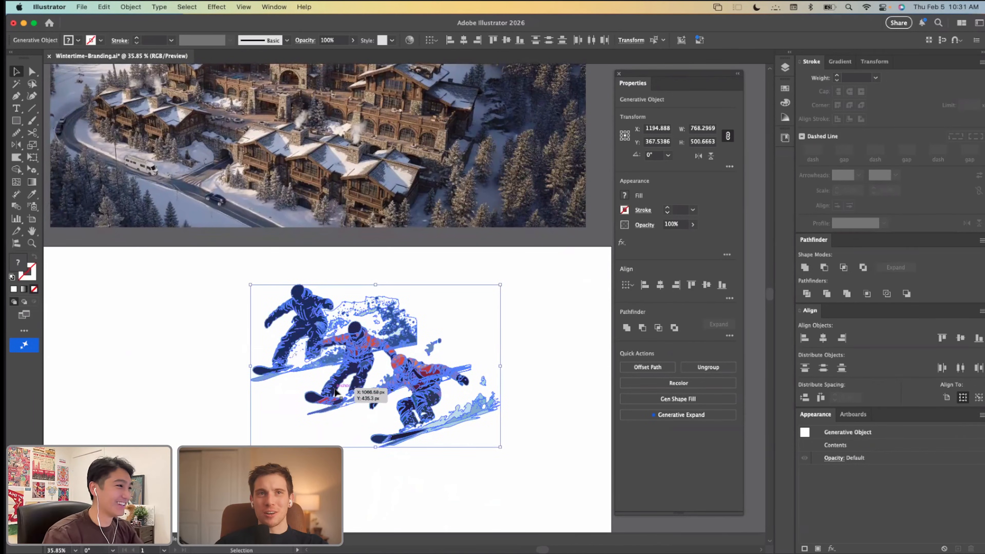
scroll(334, 386, "up", 3)
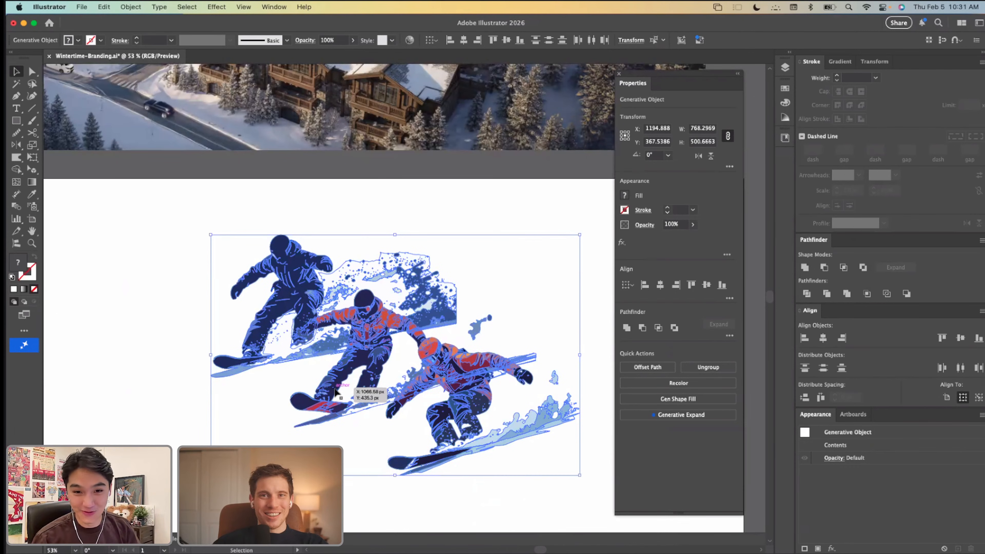
left_click(104, 7)
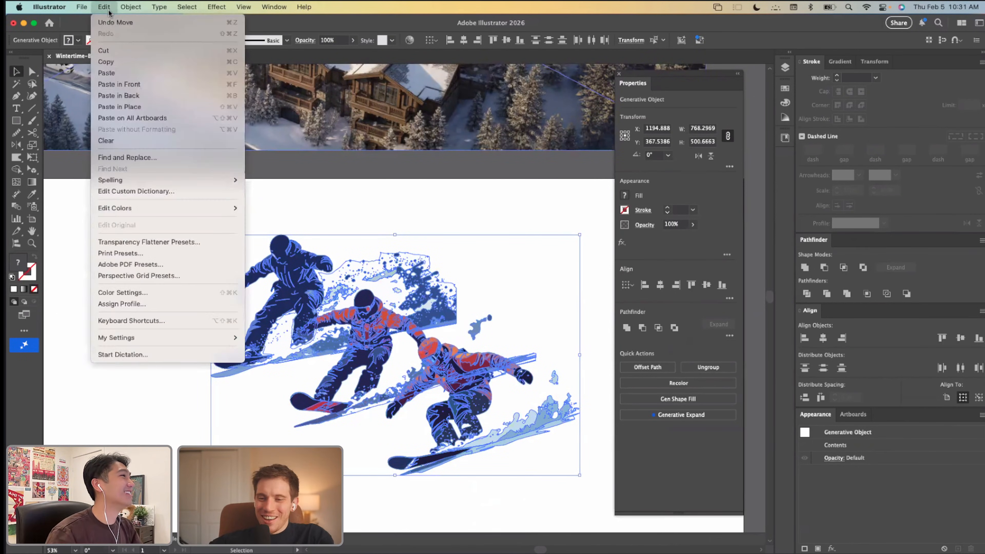
mouse_move(175, 208)
left_click(272, 208)
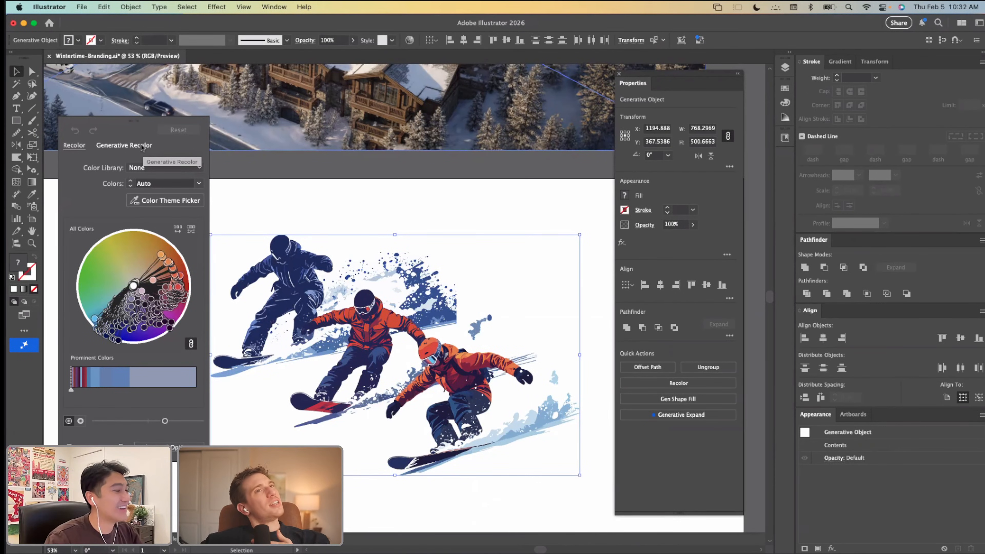
Step: Try reducing the snowboarder artwork to 12 colors and reset the recoloring to the original colors
left_click(161, 184)
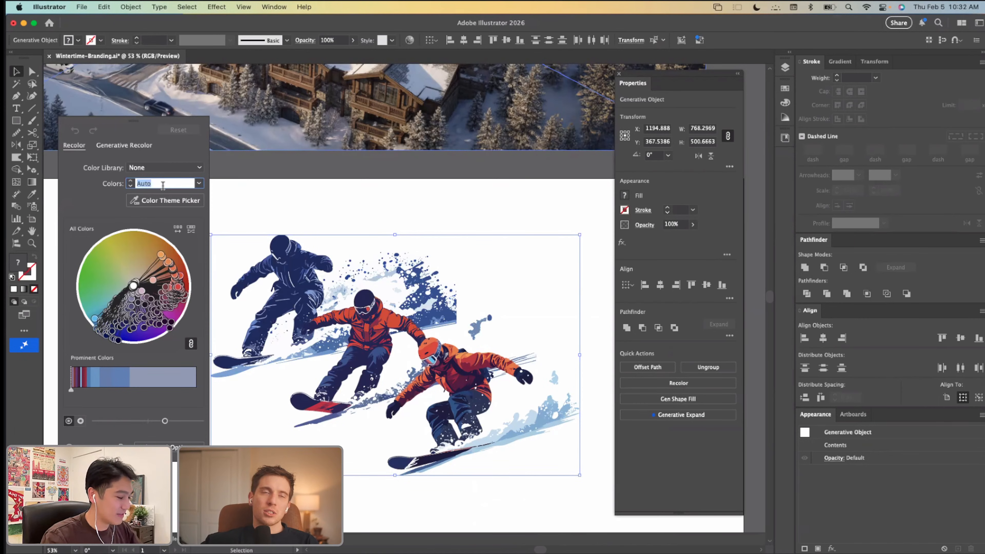
type("12")
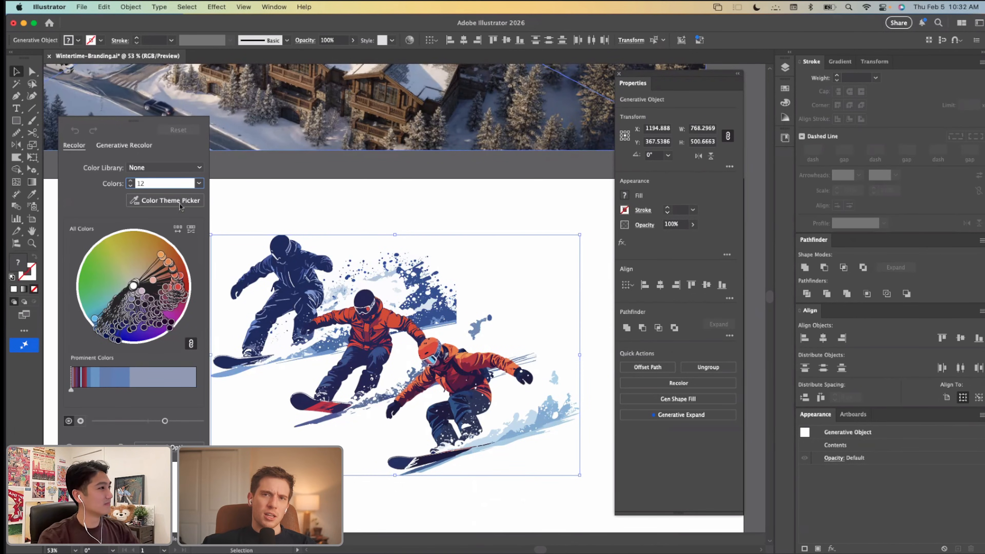
left_click(163, 168)
left_click(92, 187)
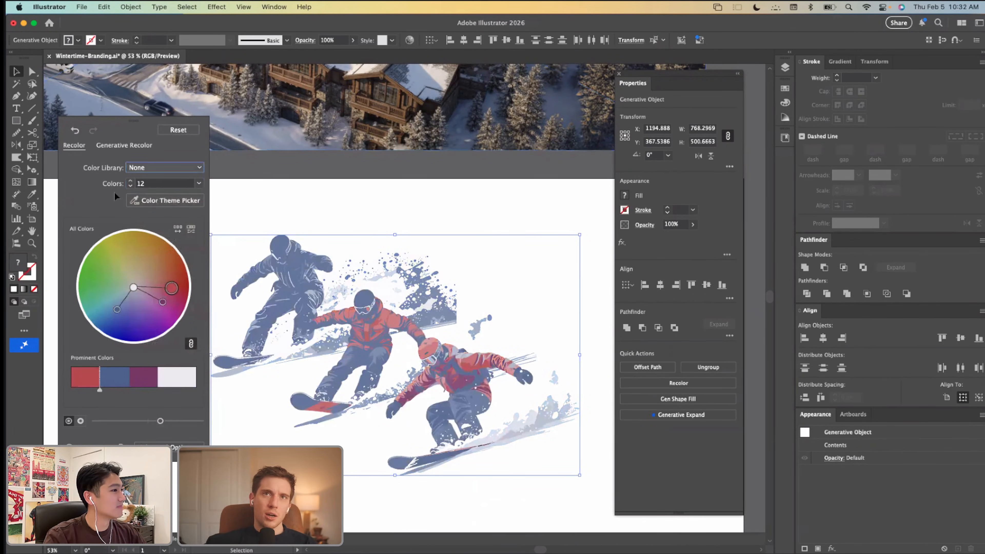
scroll(360, 309, "left", 3)
scroll(360, 309, "down", 1)
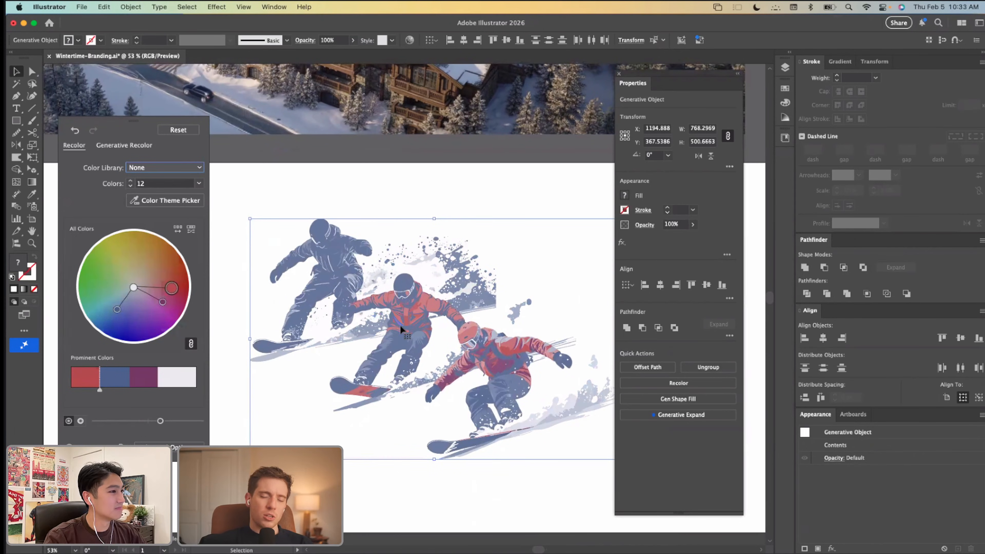
scroll(400, 325, "up", 5)
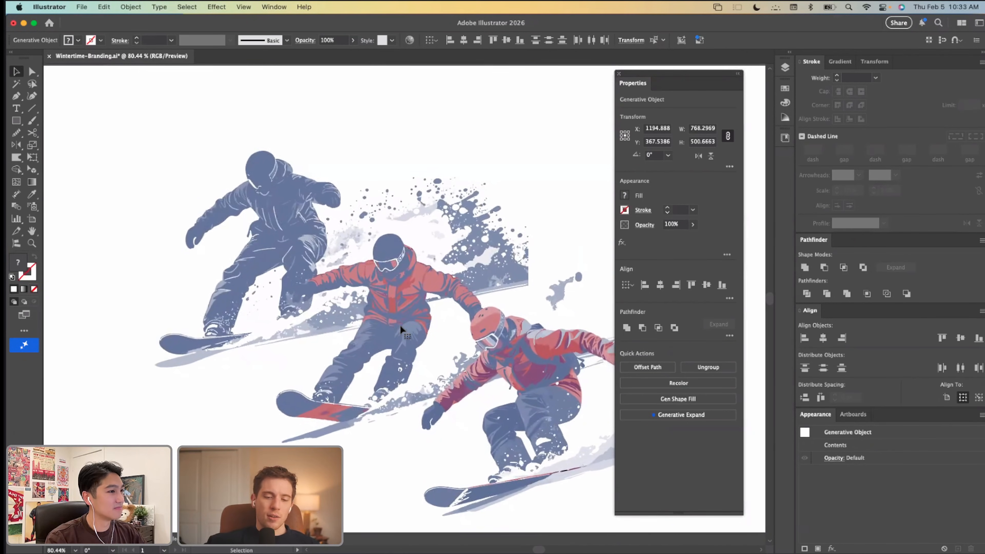
scroll(400, 325, "right", 1)
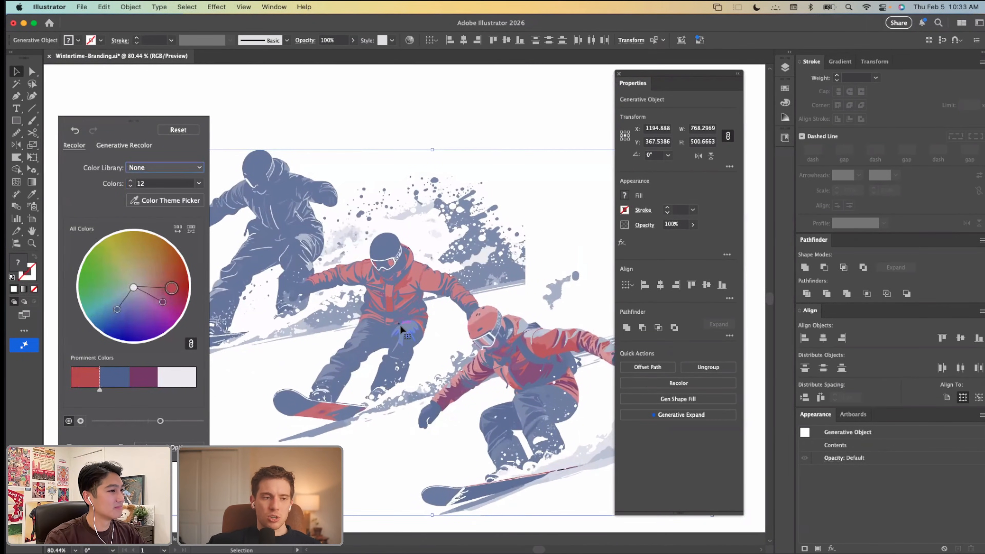
left_click(136, 184)
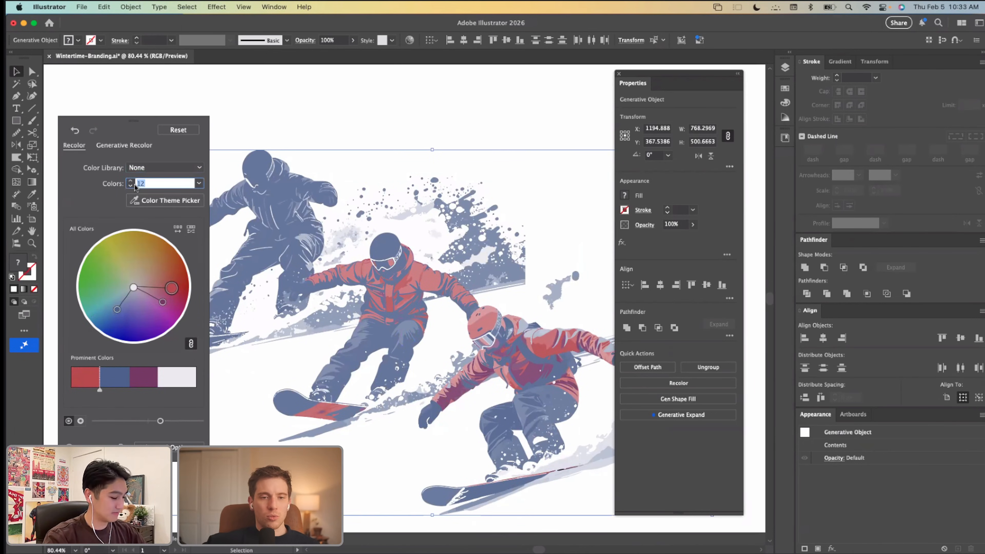
left_click(177, 131)
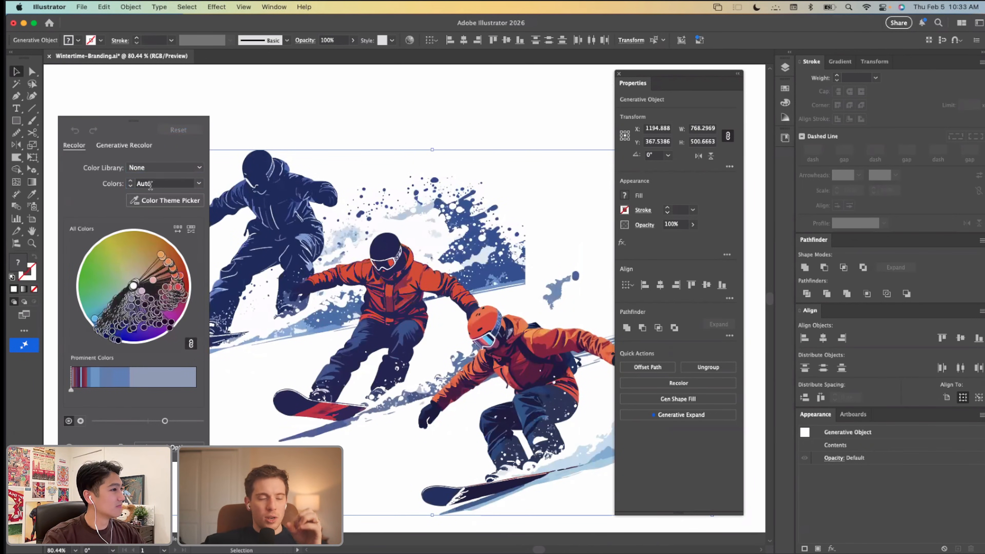
Step: Reduce the snowboarder artwork to 16 colors with no color library
left_click(150, 186)
type("16")
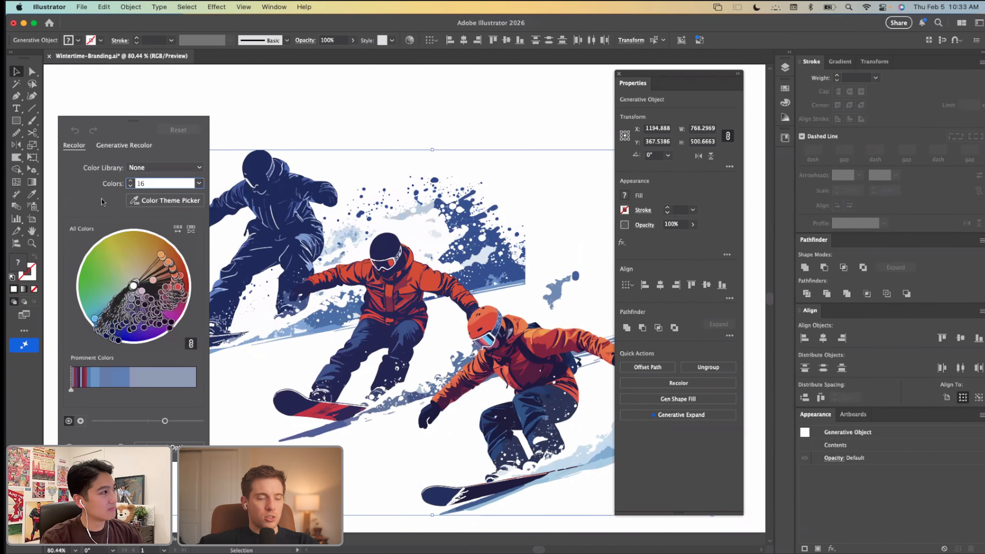
left_click(141, 171)
left_click(96, 188)
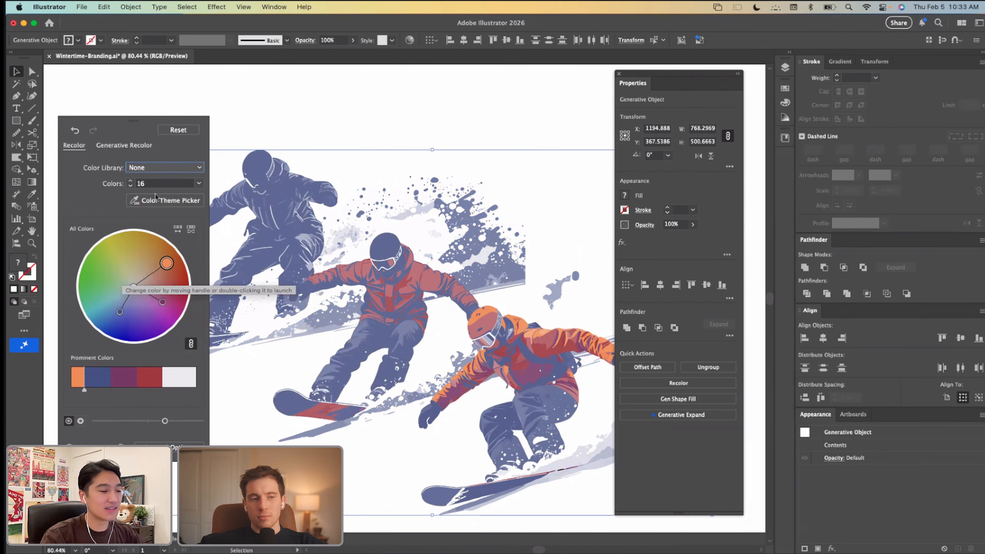
left_click(131, 147)
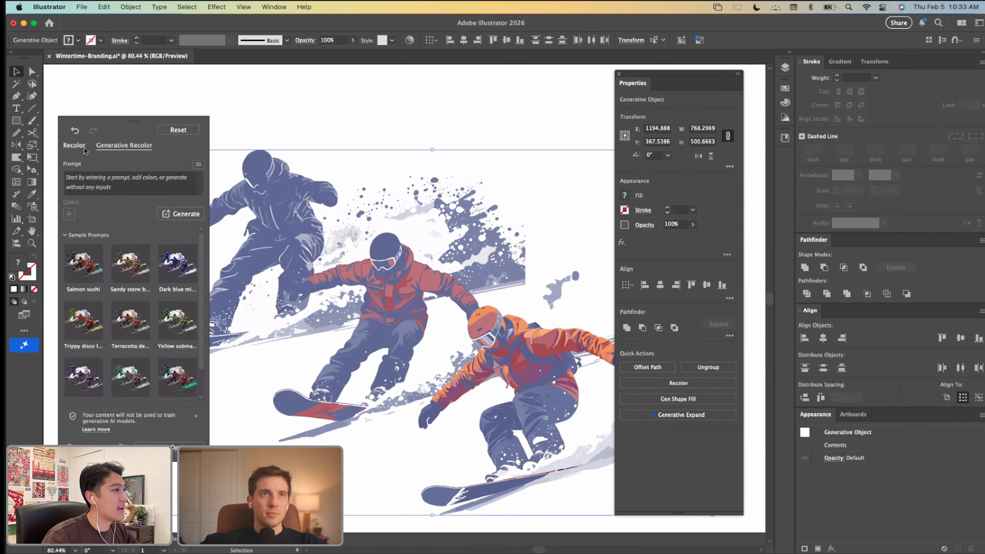
left_click(74, 145)
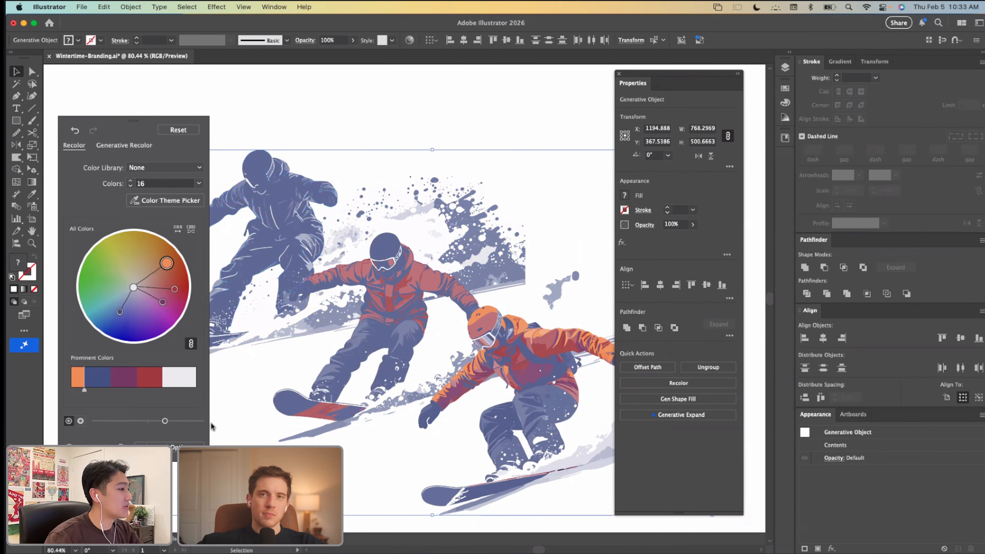
Step: In the advanced recolor options, merge the reds and purples into orange, apply the Exact colorization method to all colors, and accept the recoloring
left_click(503, 277)
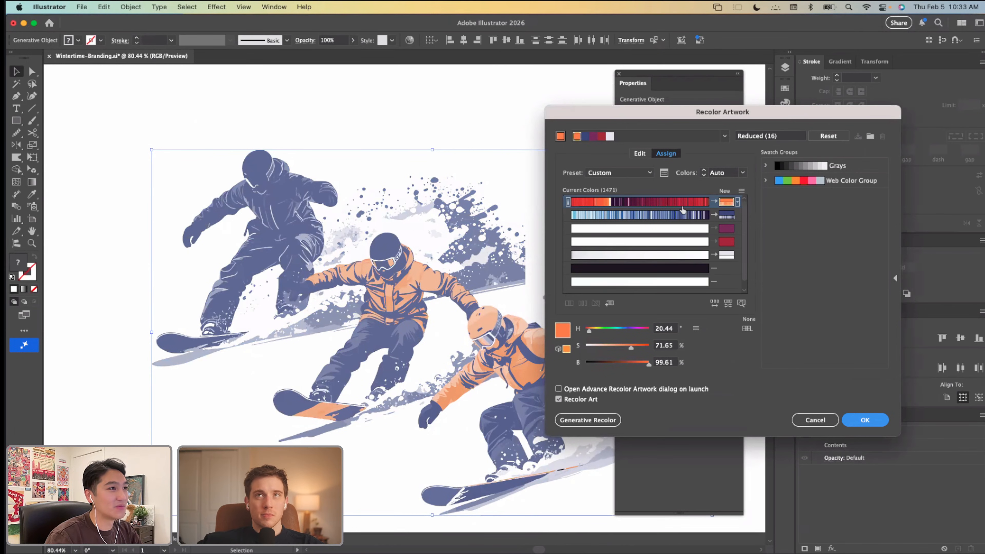
left_click(739, 214)
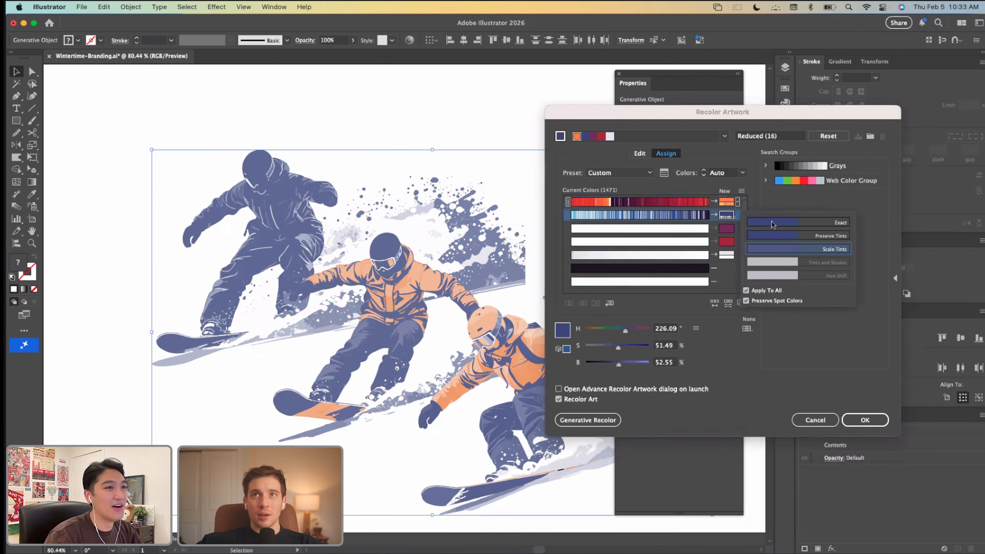
left_click(725, 256)
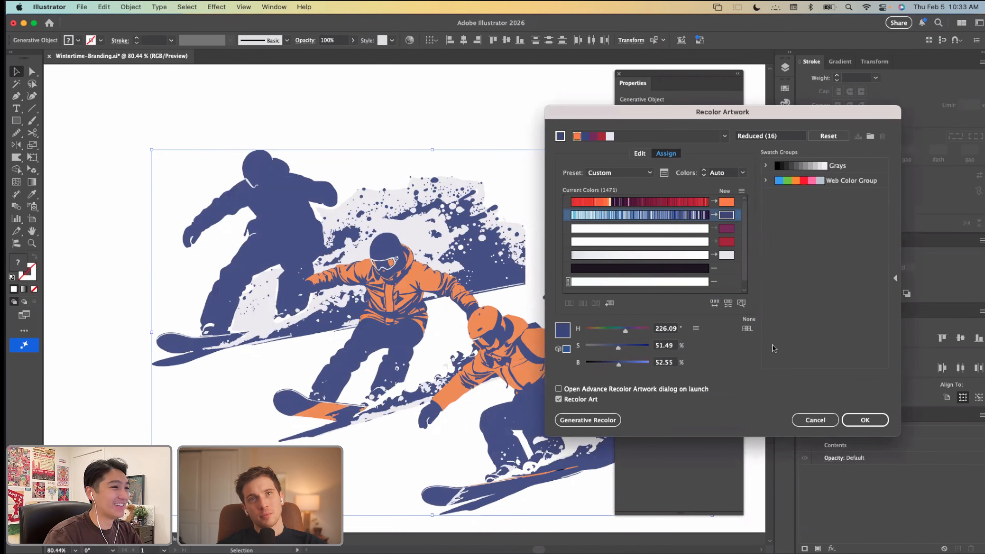
left_click(880, 424)
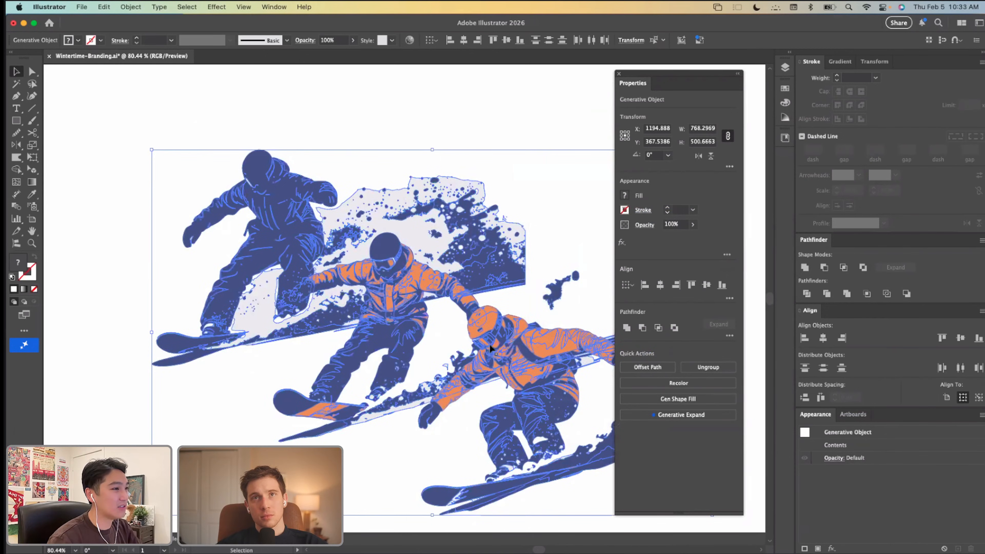
Step: Lasso the front snowboarder's goggle shapes, drop the stray paths outside them from the selection, and fill the goggles with the sampled orange
scroll(491, 348, "up", 10)
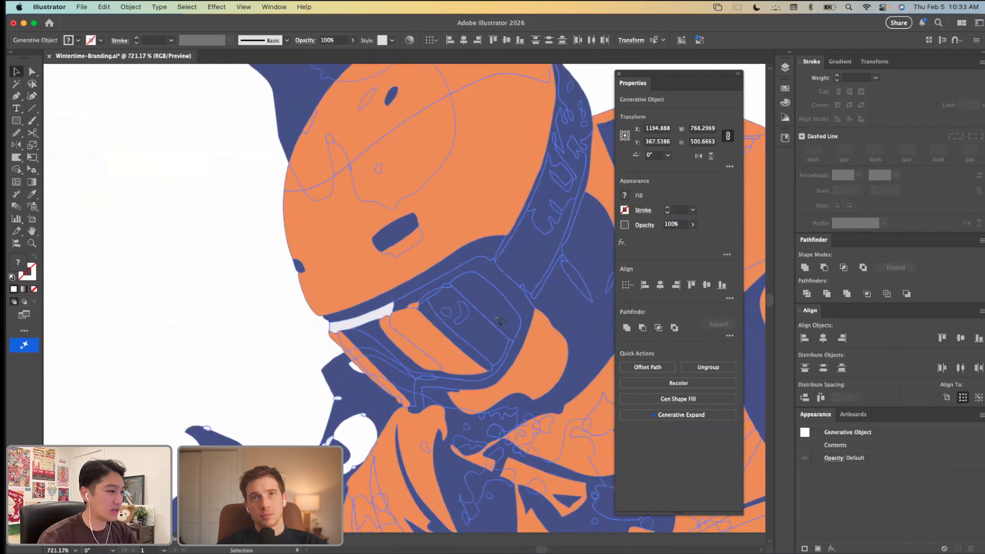
key("q")
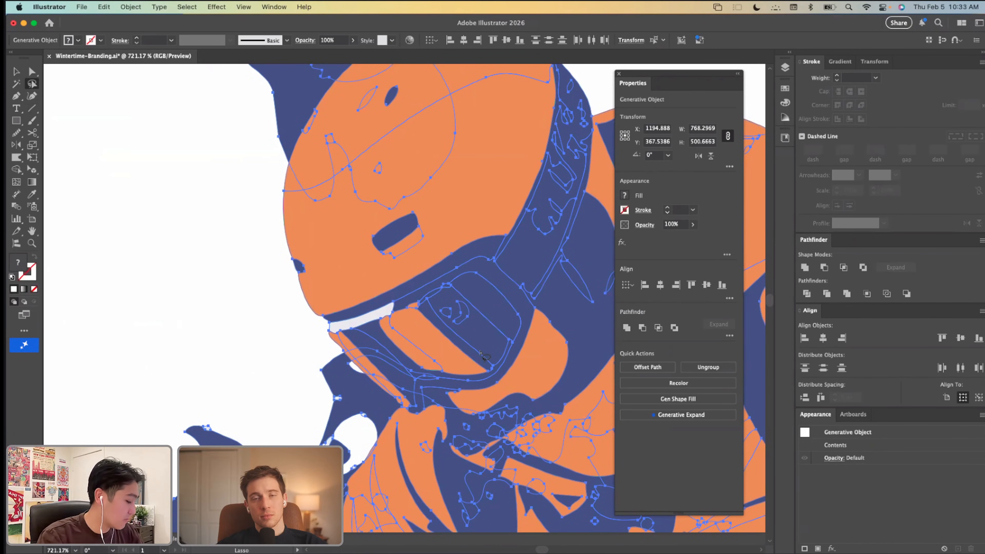
mouse_move(467, 364)
left_mouse_down()
mouse_move(498, 333)
mouse_move(498, 313)
mouse_move(459, 294)
mouse_move(406, 330)
mouse_move(355, 340)
mouse_move(373, 376)
mouse_move(404, 399)
mouse_move(437, 372)
left_mouse_up()
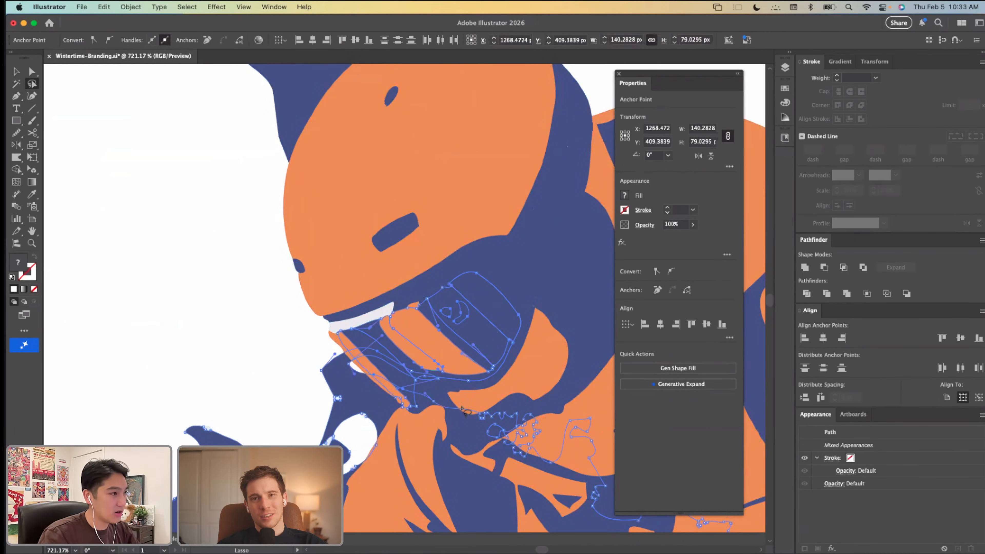
key("s")
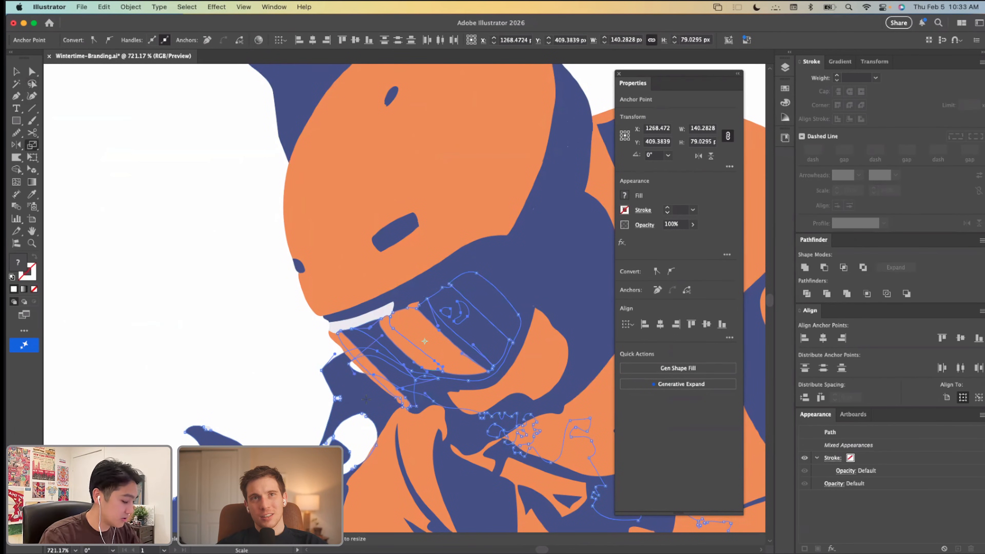
key("a")
left_click(369, 395, "shift")
left_click(368, 394, "shift")
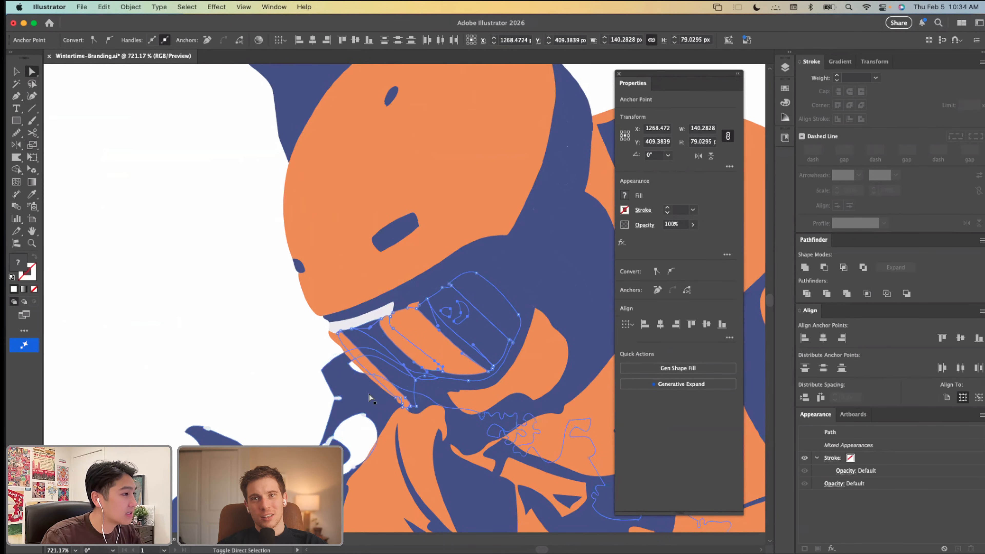
key("v")
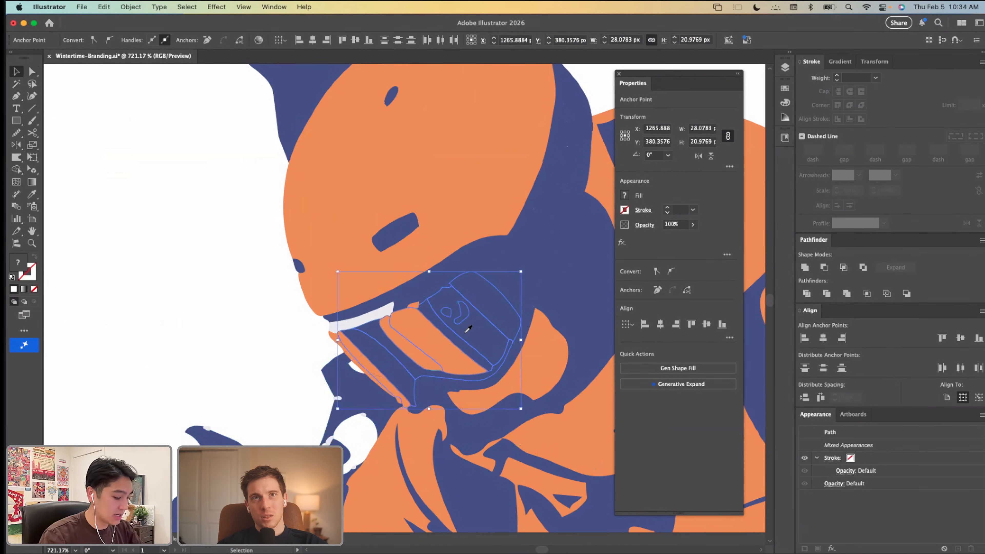
key("i")
left_click(366, 355)
left_click(346, 308)
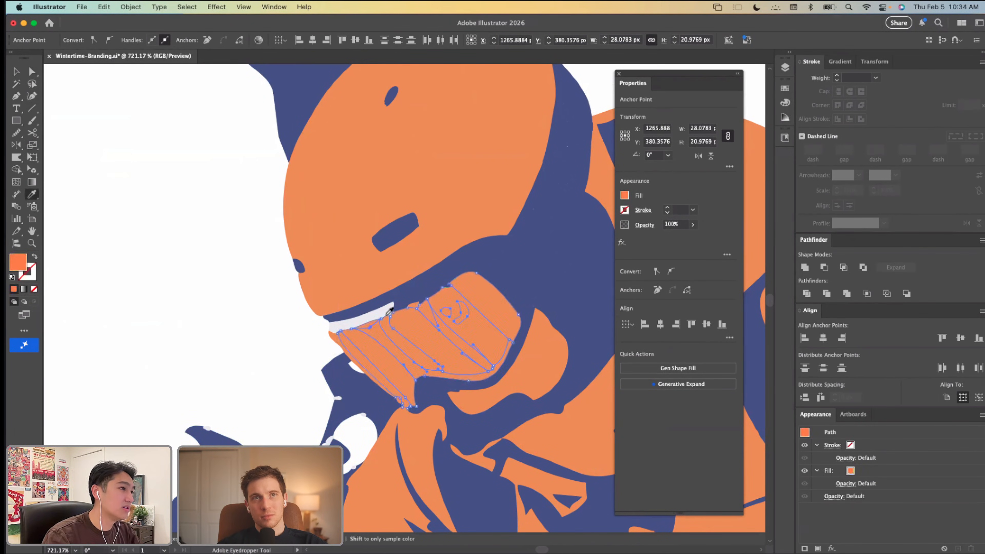
key("v")
scroll(387, 316, "down", 3)
scroll(387, 315, "down", 4)
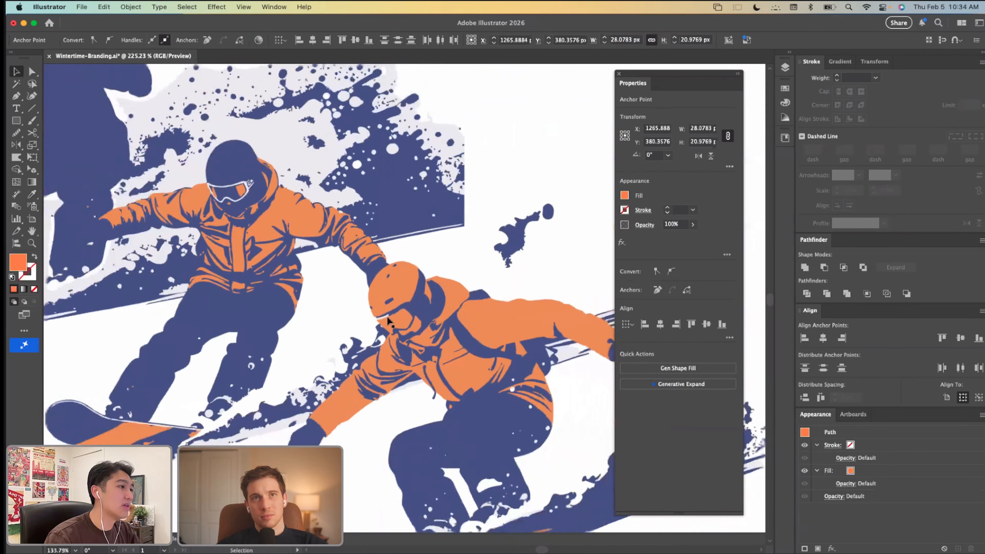
Step: Select the two reflection stripes on the front snowboarder's goggles and fill them with white sampled from the background
scroll(306, 315, "up", 4)
key("a")
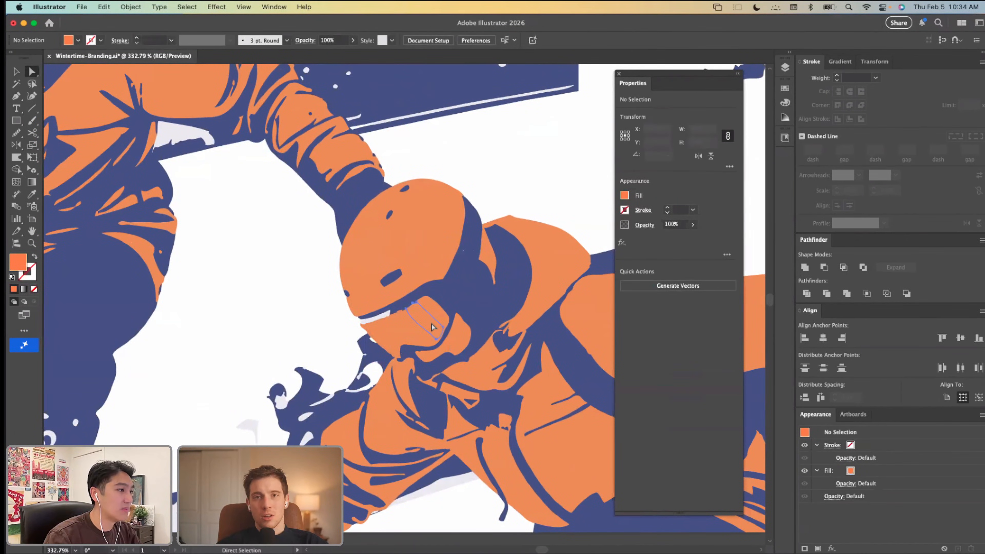
left_click(397, 337)
left_click(397, 335, "shift")
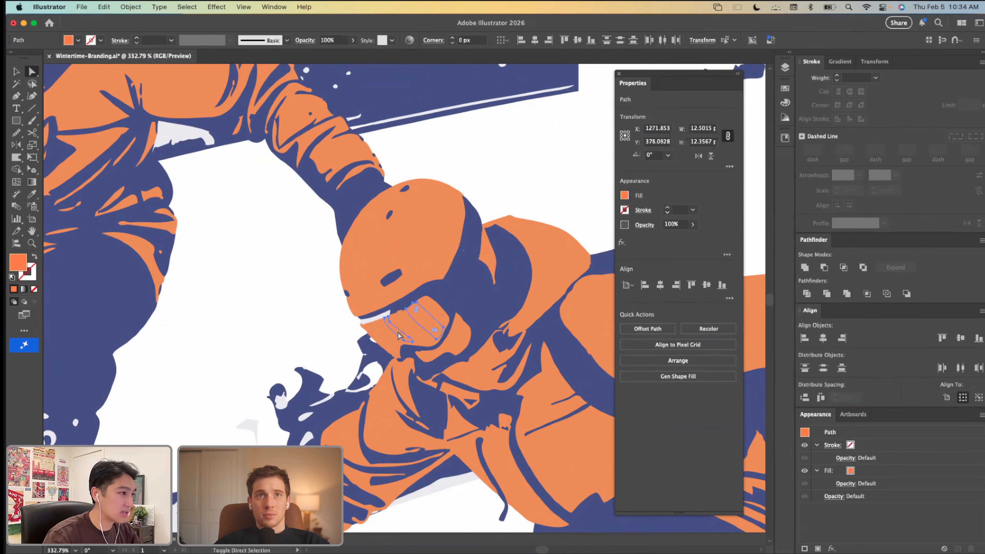
key("i")
left_click(320, 296)
key("v")
left_click(284, 295)
scroll(284, 293, "down", 8)
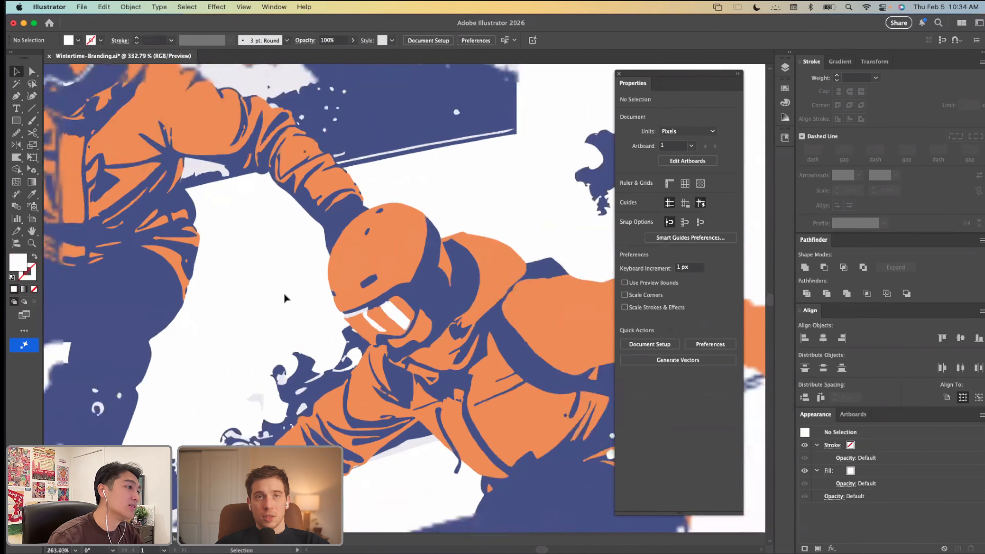
scroll(293, 157, "down", 5)
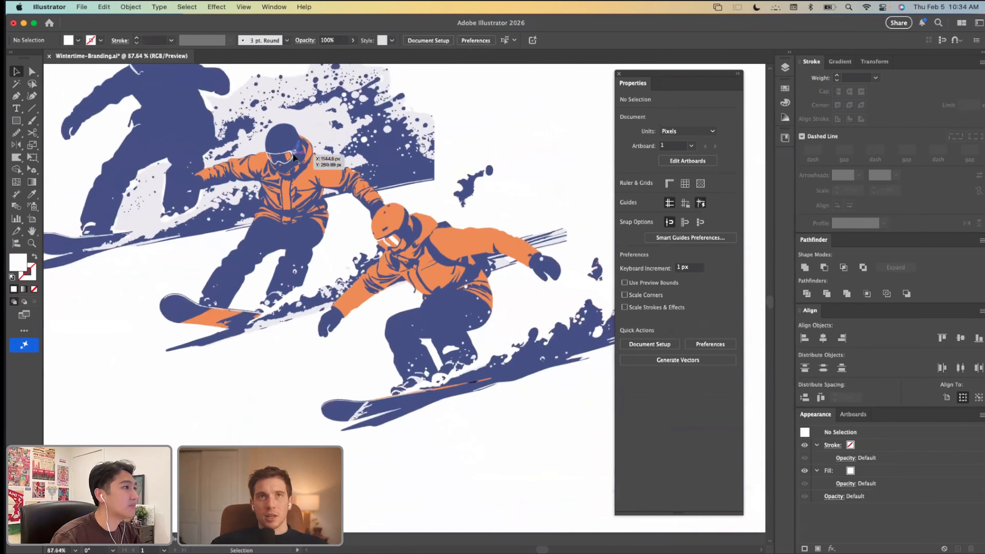
Step: Try filling the rear snowboarder's body shape with the pale grey sampled from the snow spray
scroll(179, 165, "up", 2)
scroll(179, 167, "up", 3)
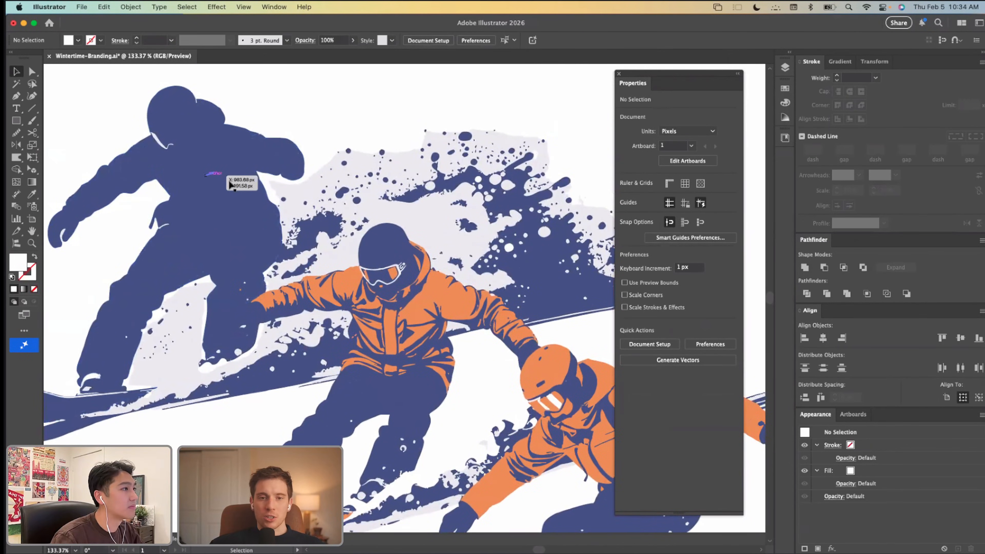
key("a")
left_click(213, 179)
left_click(213, 181)
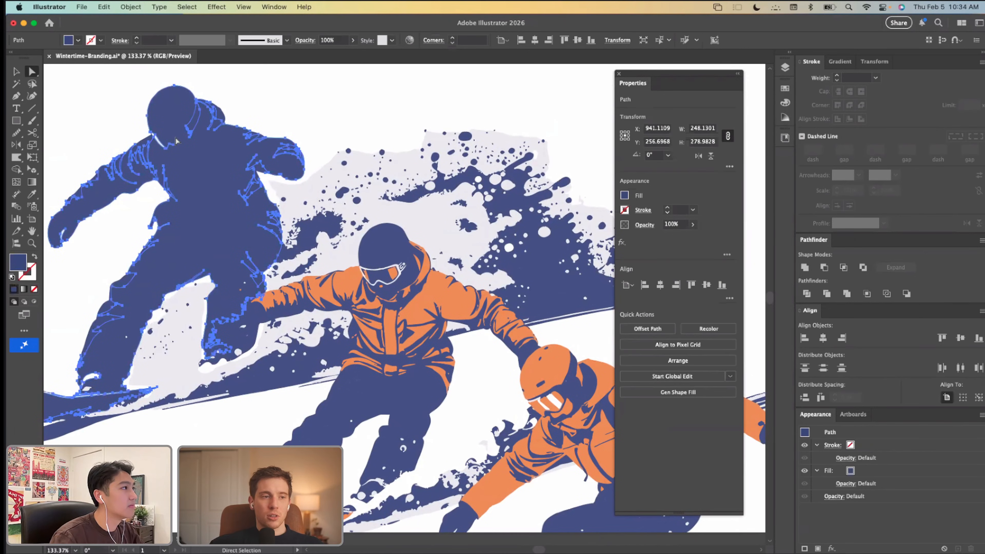
key("i")
left_click(341, 177)
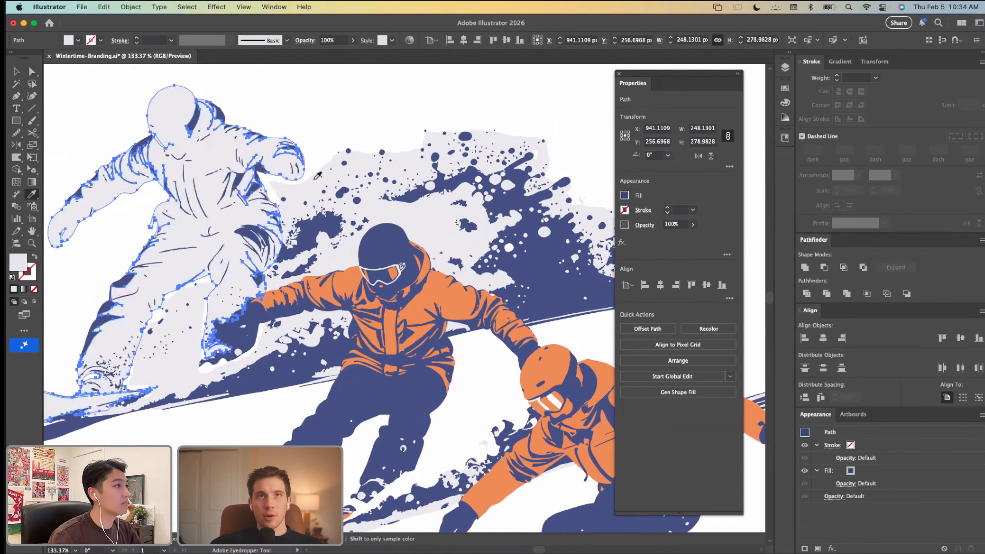
scroll(333, 178, "down", 2)
left_click(264, 175)
scroll(264, 176, "up", 3)
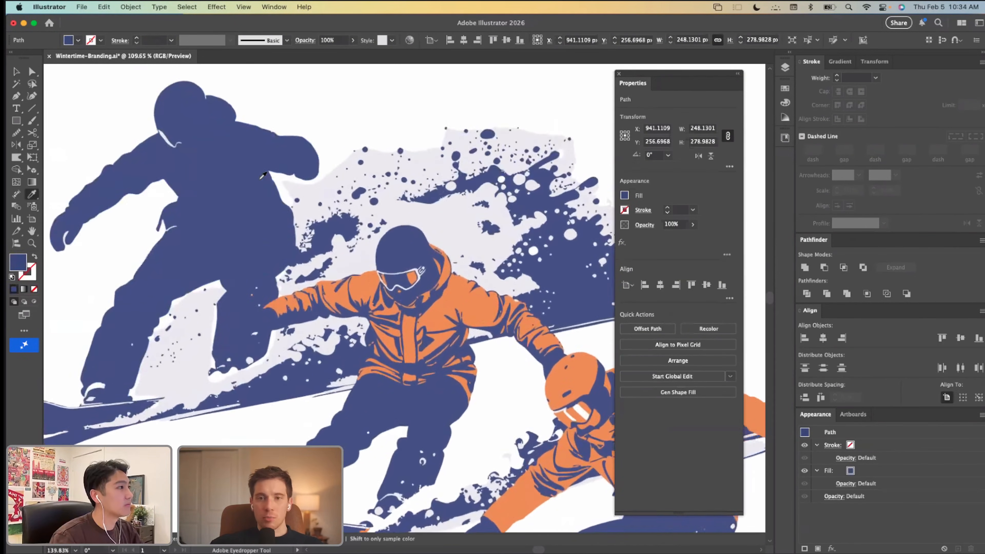
Step: Enter isolation mode for the generative object containing the rear snowboarder and the snow spray
key("v")
double_click(254, 177)
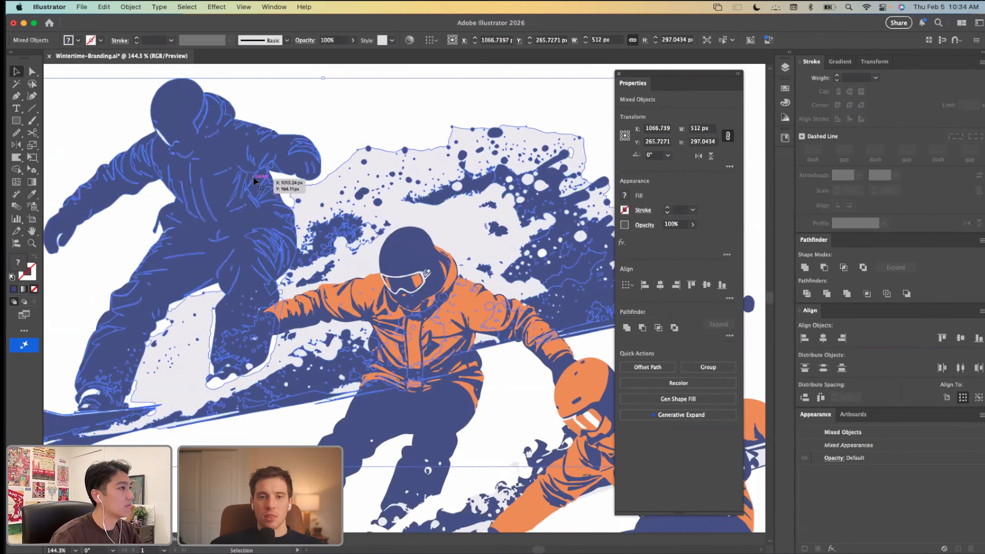
key("a")
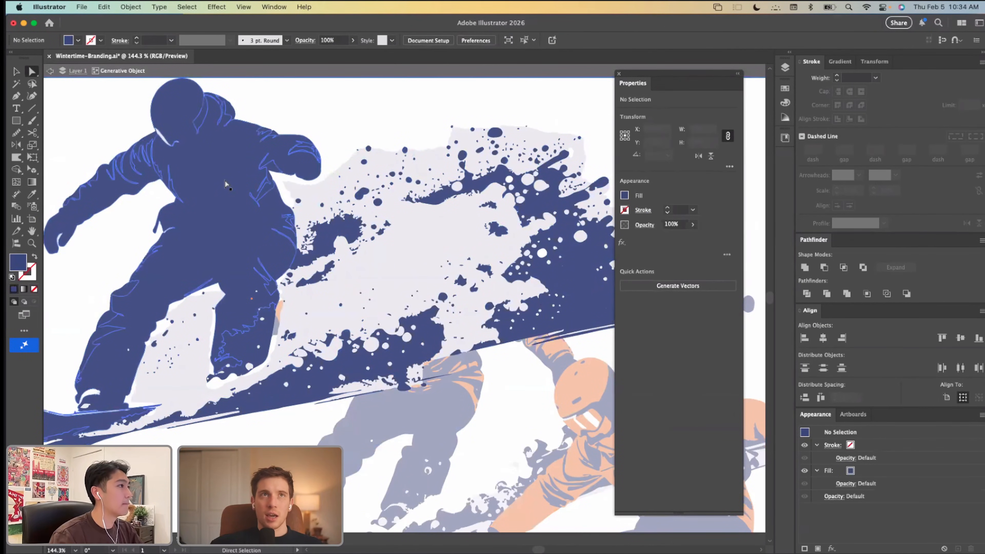
scroll(224, 180, "left", 1)
scroll(172, 151, "left", 1)
key("v")
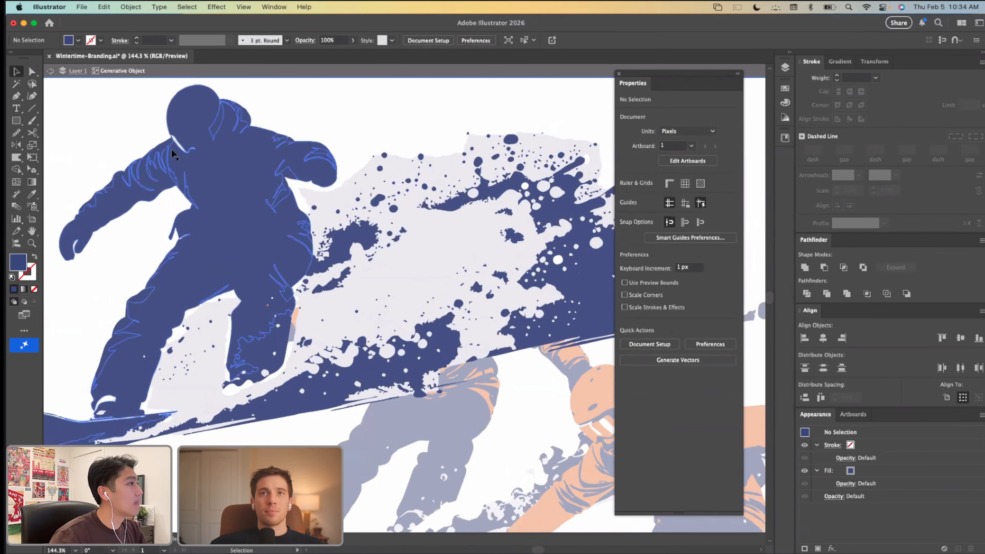
scroll(174, 155, "left", 2)
scroll(173, 155, "up", 2)
Step: Try selecting the rear snowboarder's detail paths with a marquee, dropping the body shape and snow backdrop from the selection
left_click_drag(100, 101, 389, 224)
key("a")
left_click(282, 200, "shift")
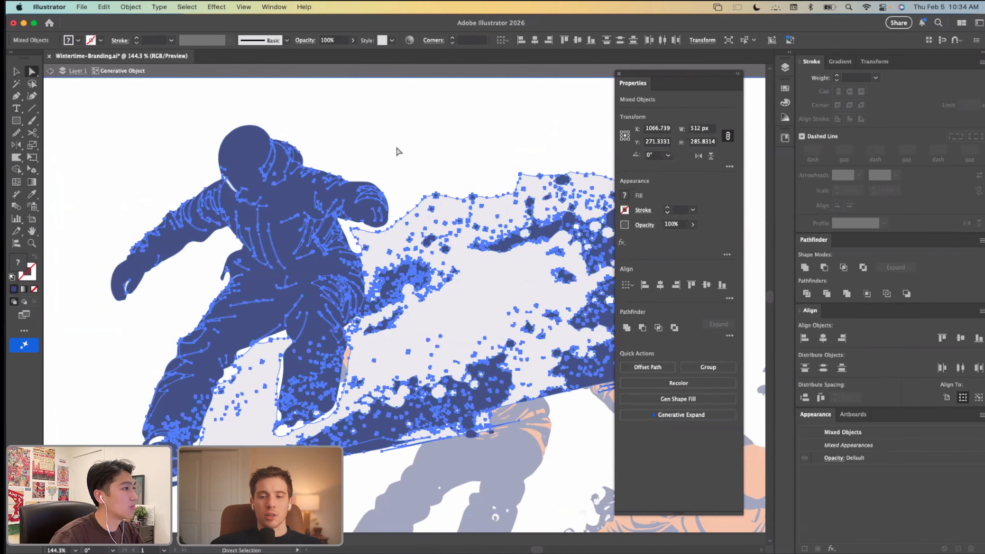
left_click(378, 246, "shift")
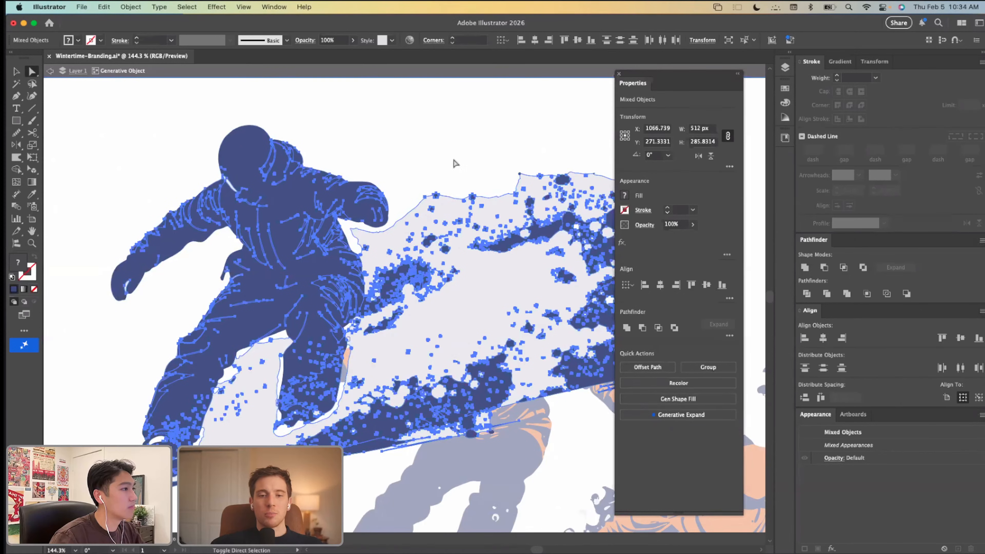
left_click(379, 426, "shift")
key("v")
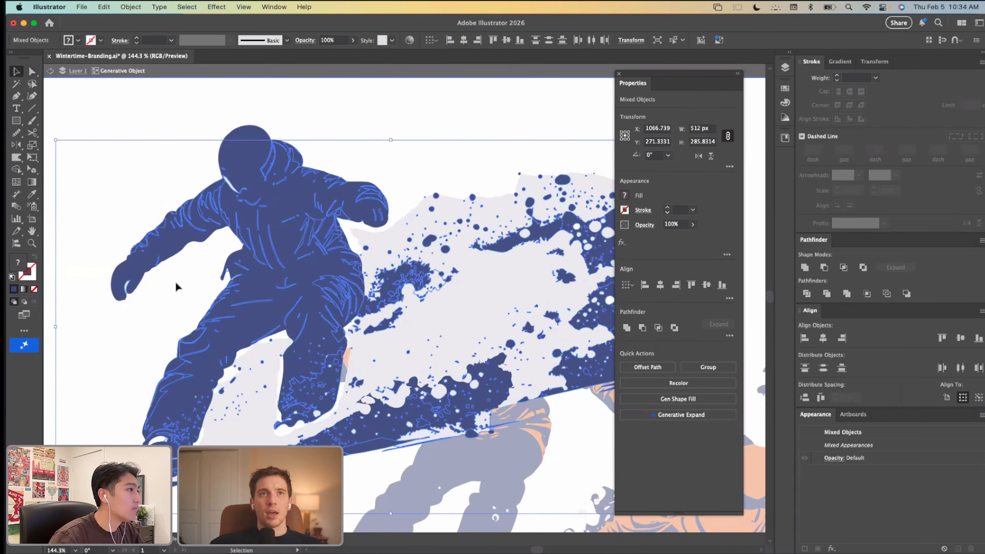
left_click(176, 286)
Step: Select the rear snowboarder's group, expand the generative object in the layer hierarchy, and isolate the group to select its body path
left_click(266, 253)
key("a")
mouse_move(279, 202)
left_mouse_down()
mouse_move(286, 187)
mouse_move(257, 198)
mouse_move(265, 206)
left_mouse_up()
key("super+z")
key("v")
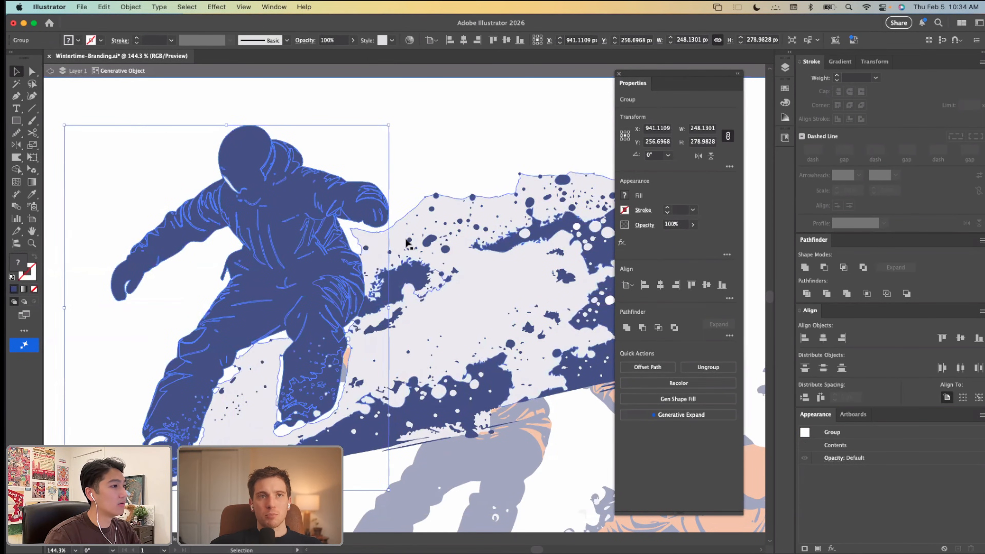
left_click(785, 68)
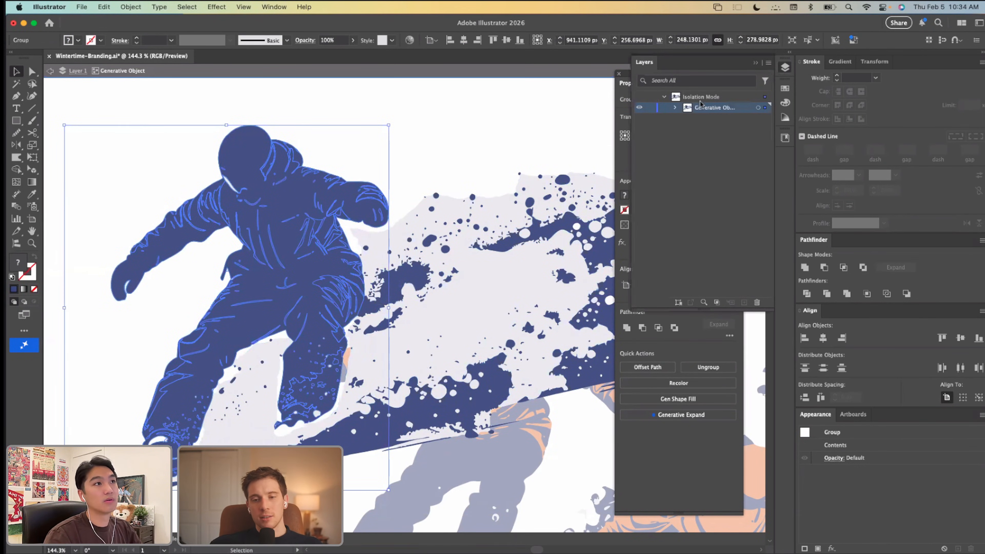
left_click(676, 108)
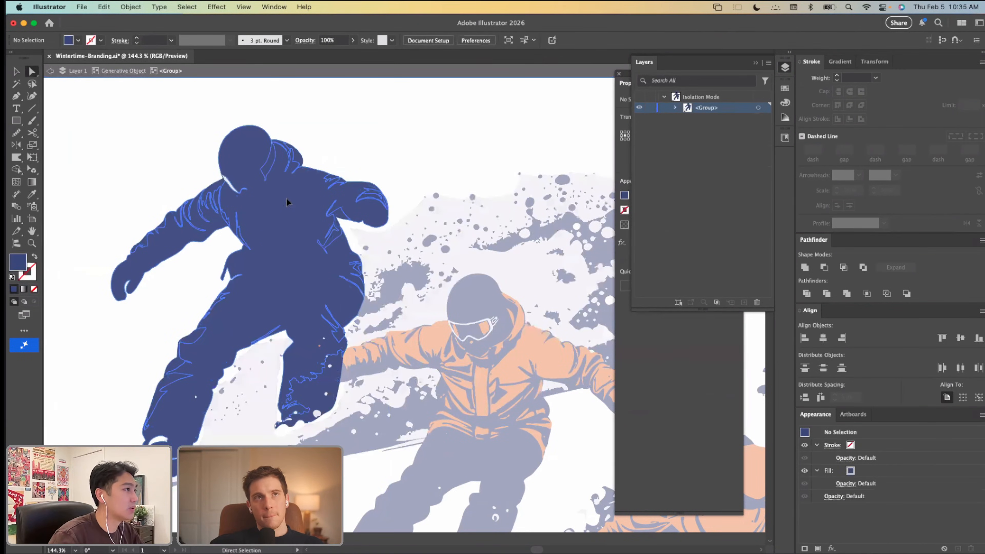
left_click(286, 197)
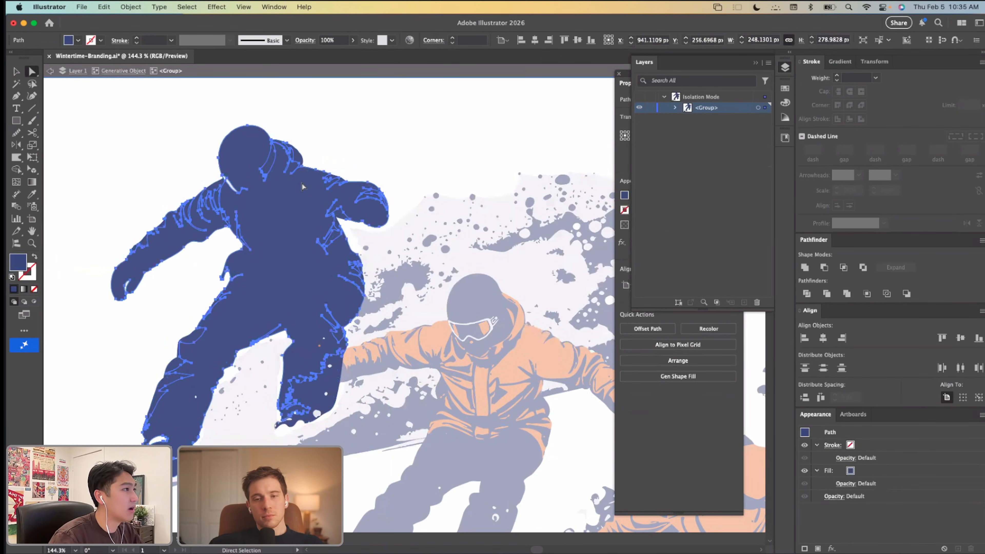
scroll(299, 252, "left", 5)
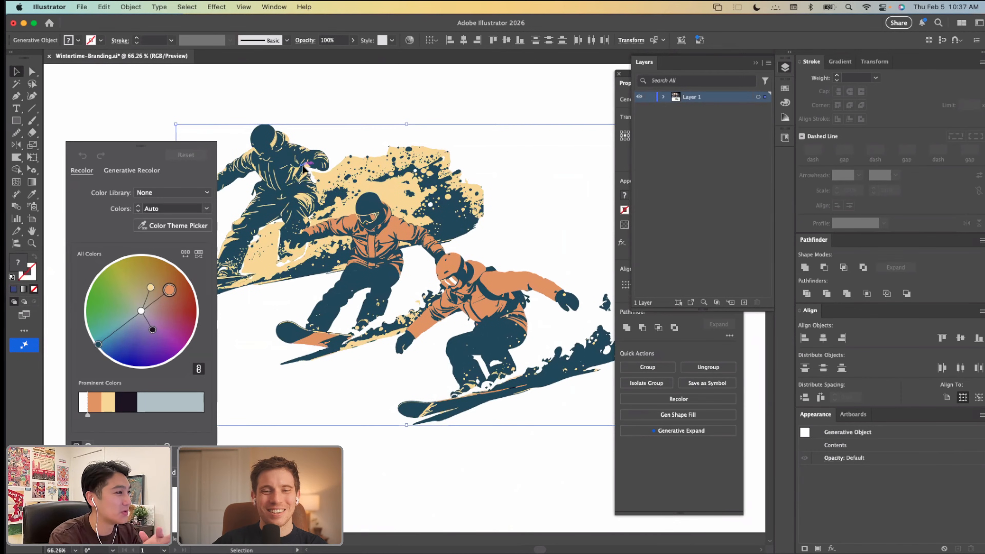
Step: Generate recolor variations of the snowboarder artwork from the Yellow submarine sample prompt and apply the black and mustard-yellow one
left_click(132, 171)
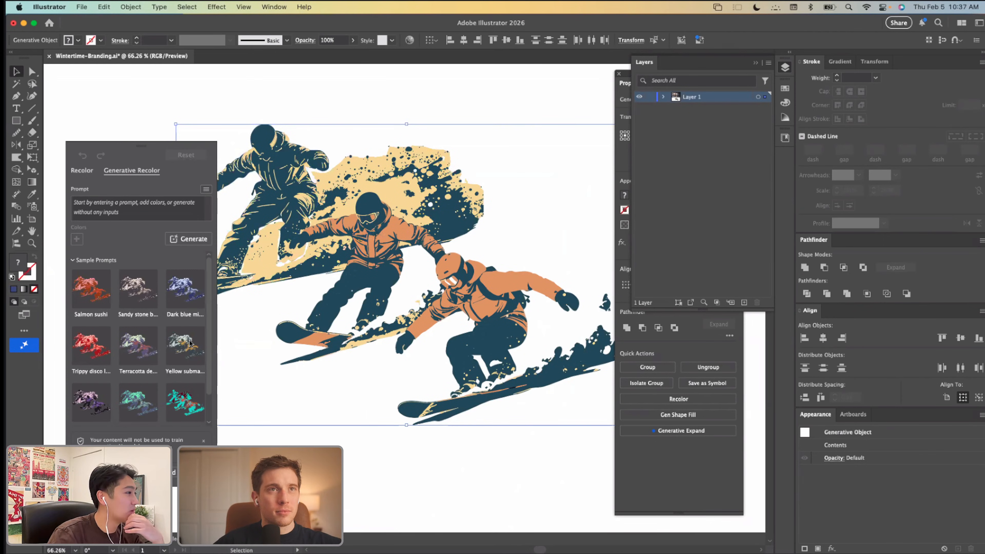
left_click(187, 347)
left_click(190, 238)
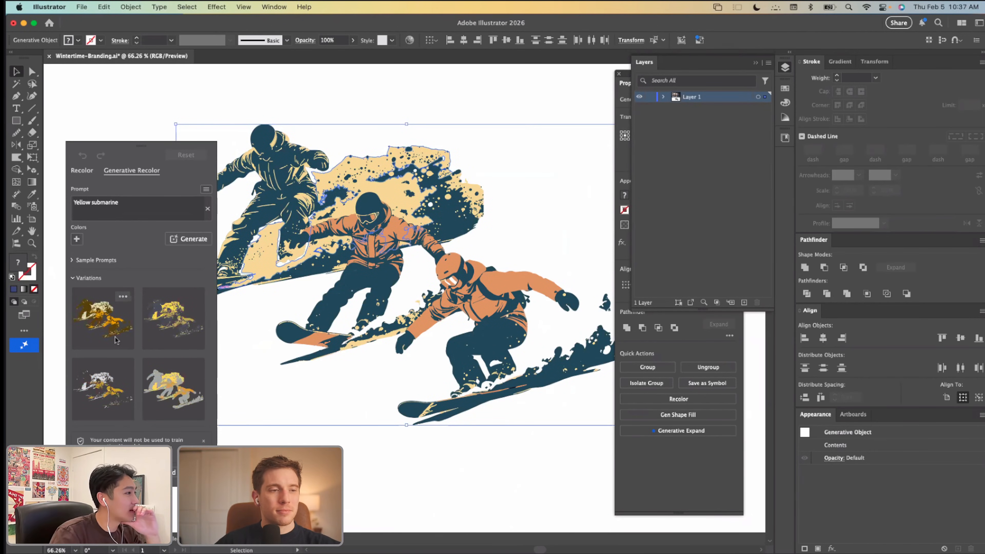
left_click(116, 340)
left_click(174, 383)
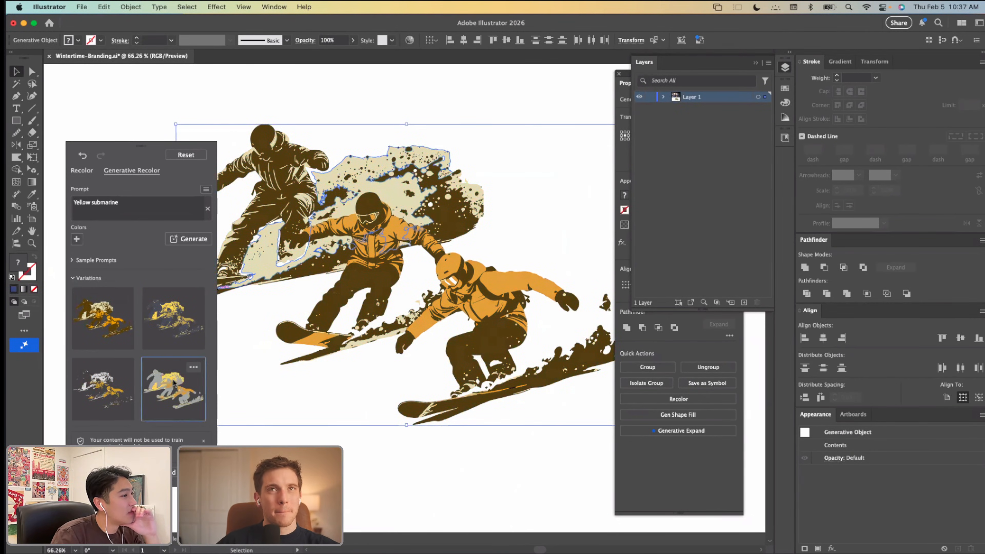
left_click(128, 382)
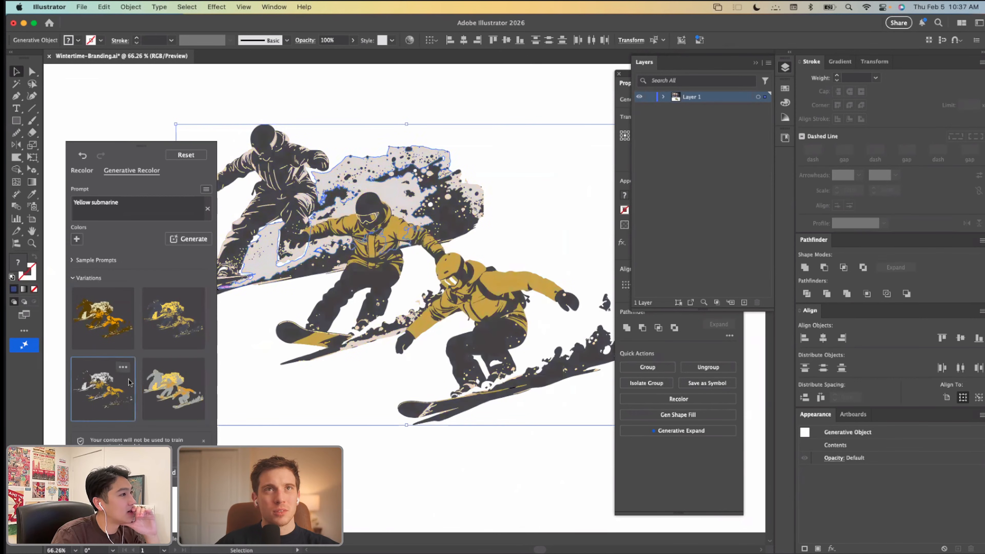
left_click(276, 381)
Step: Undo the recoloring of the snowboarder artwork and open Generative Recolor for it
scroll(276, 381, "down", 5)
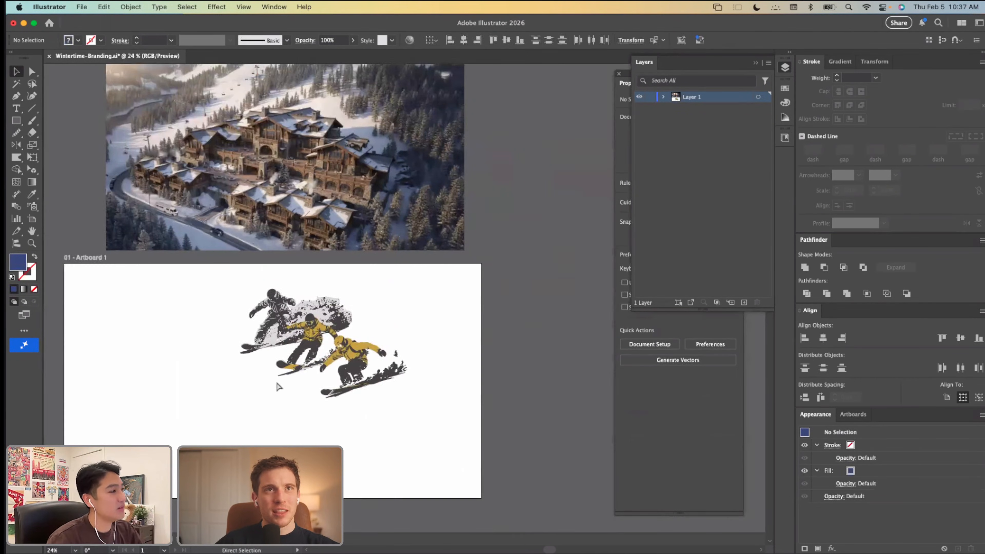
scroll(276, 381, "up", 4)
left_click(276, 382)
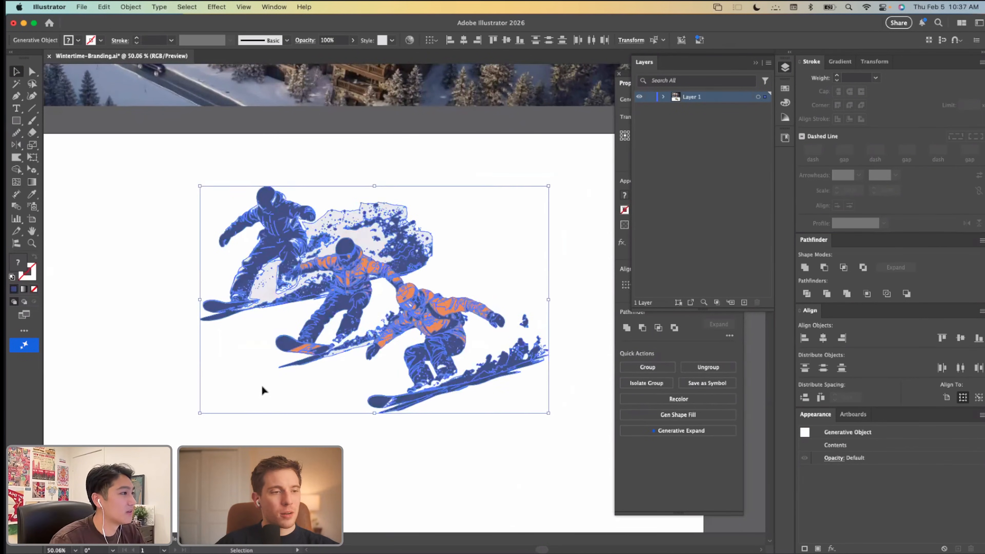
left_click(109, 11)
mouse_move(127, 210)
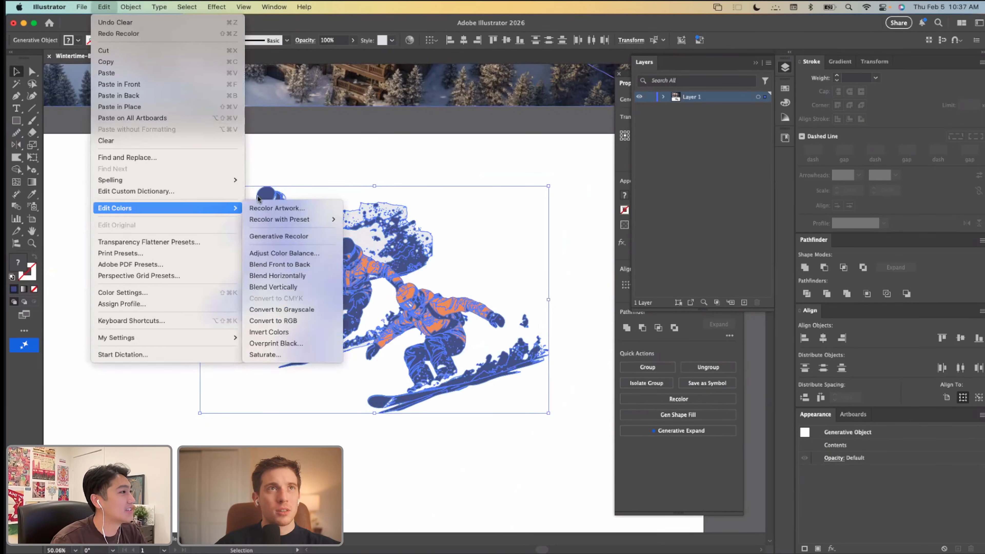
left_click(263, 236)
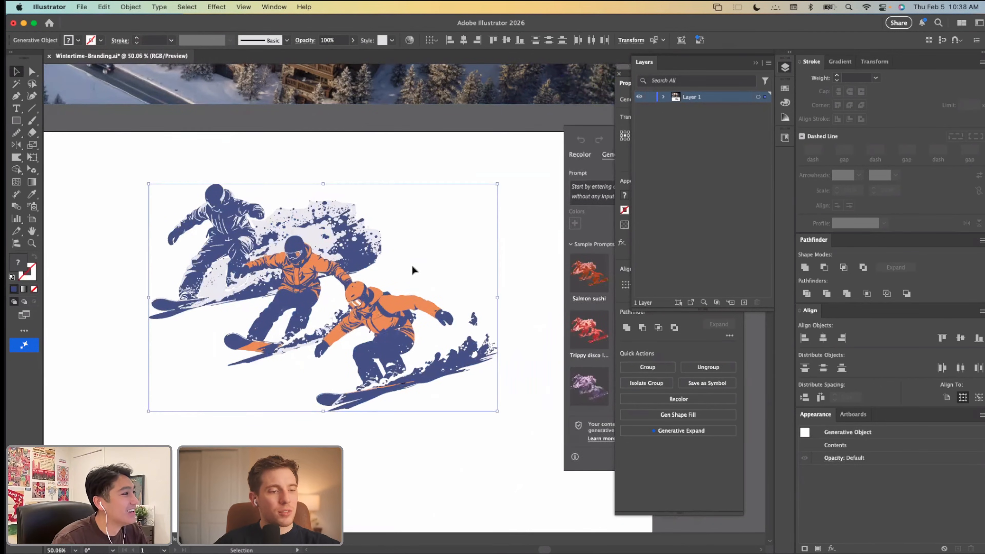
left_click(413, 267)
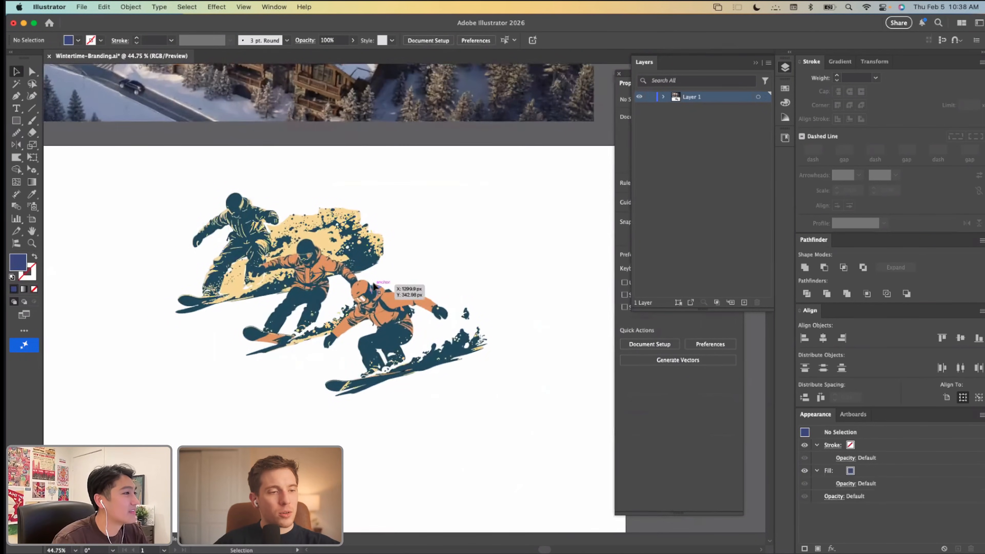
Step: Select the whole snowboarder artwork and generate recolor variations with the prompt "Fireplace Warmth in the Arctic"
left_click_drag(494, 187, 159, 425)
left_click(104, 7)
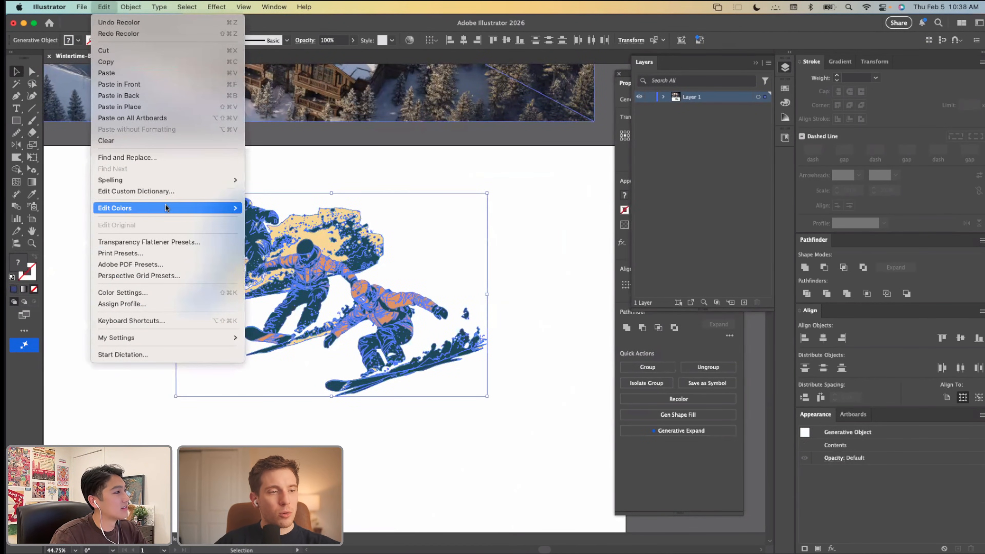
mouse_move(166, 208)
left_click(272, 237)
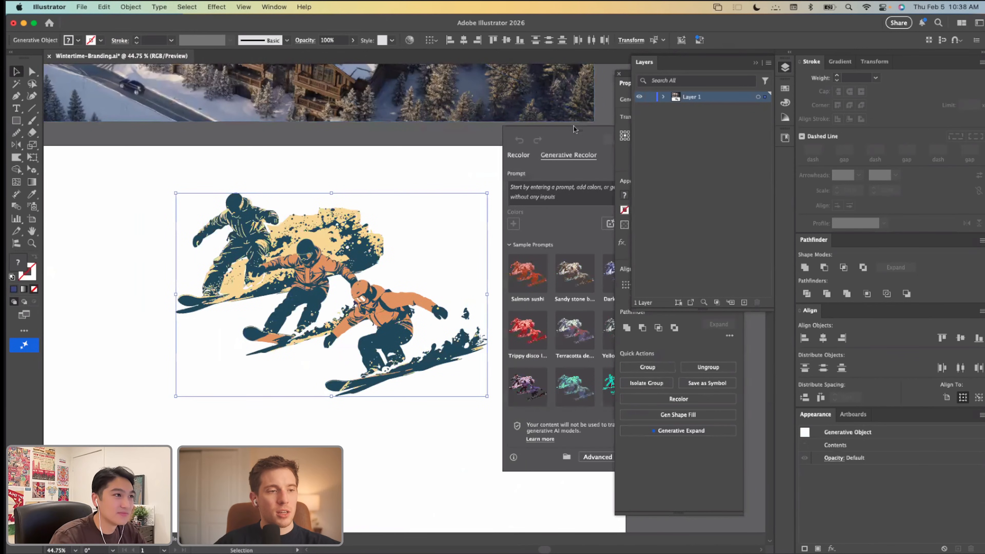
left_click(545, 192)
type("War")
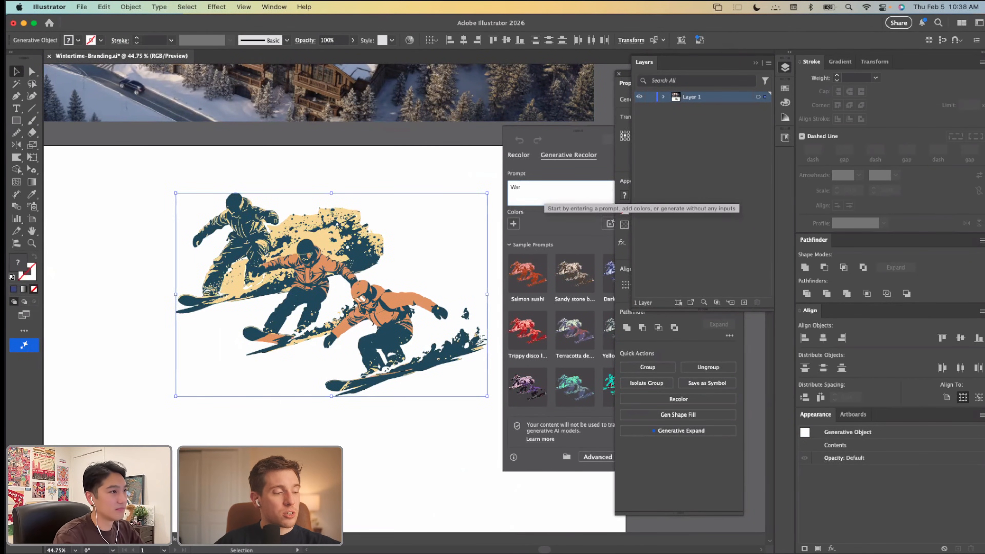
key("BackSpace")
key("BackSpace")
key("BackSpace")
type("Fireplace")
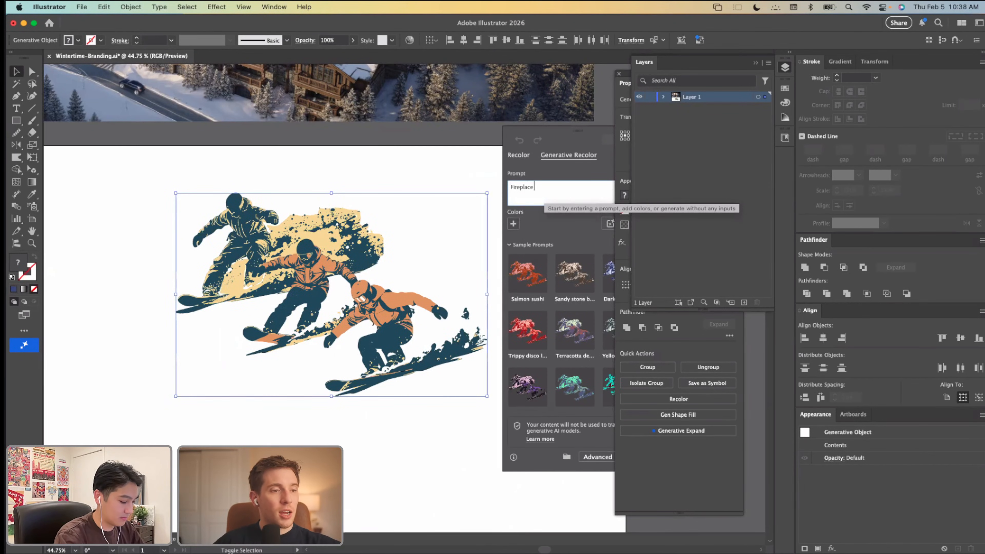
type(" Warmth")
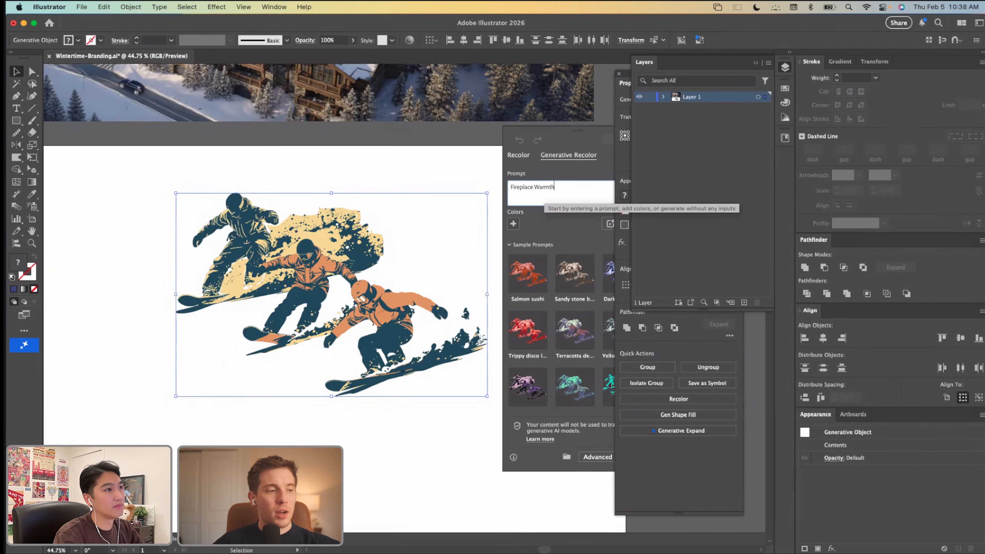
type(" in the Ar")
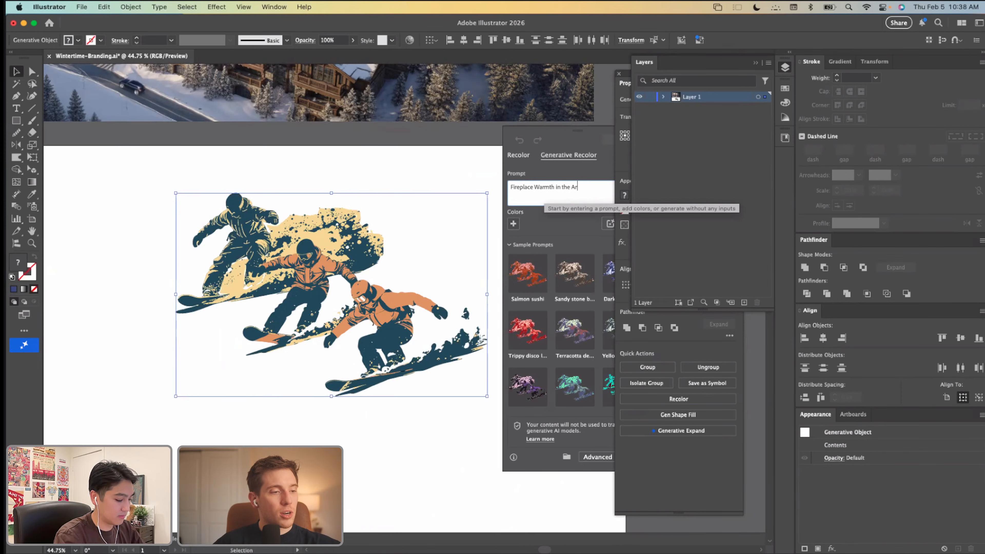
type("ctic")
key("Return")
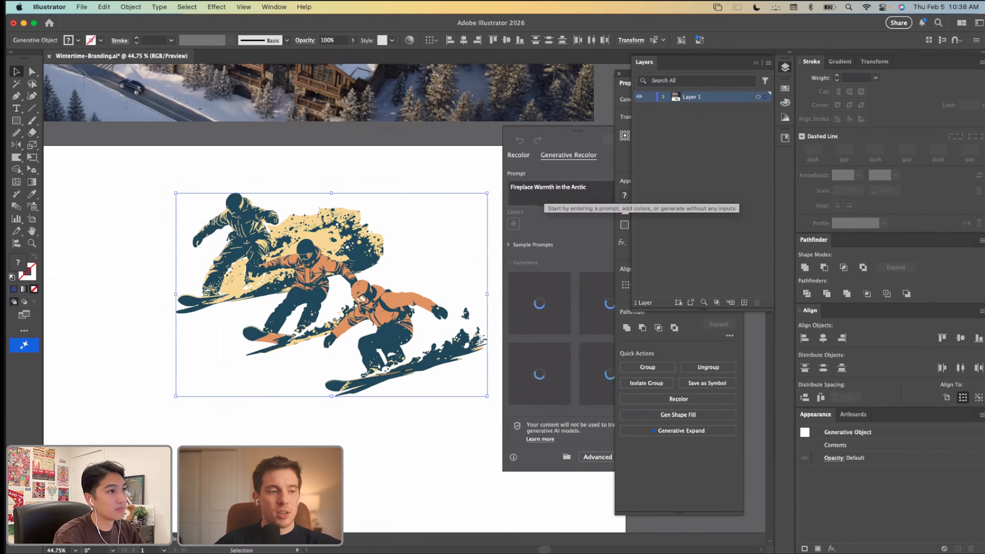
Step: Apply the dark navy, peach and terracotta variation generated from "Fireplace Warmth in the Arctic" to the snowboarder artwork
left_click_drag(573, 129, 134, 129)
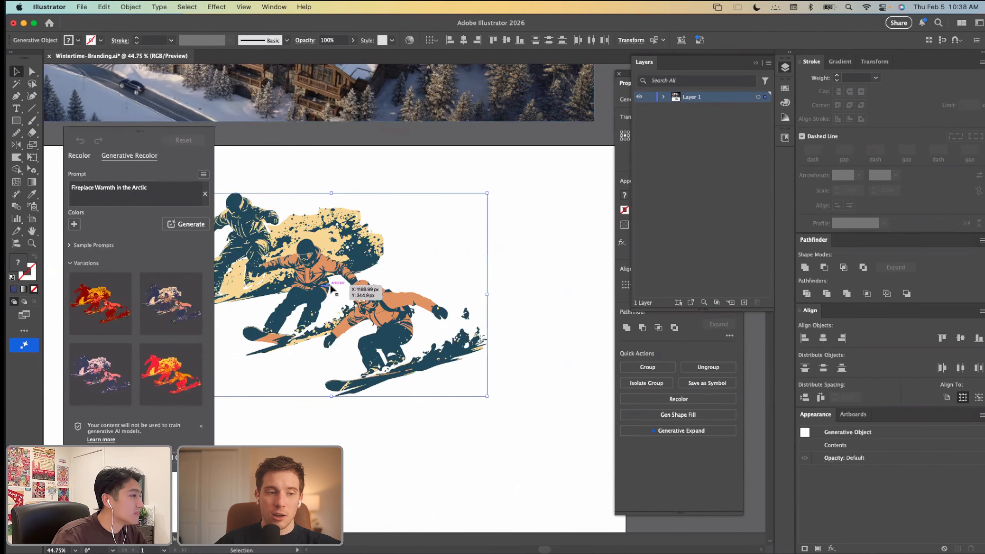
scroll(284, 291, "left", 1)
left_click(182, 312)
scroll(276, 294, "up", 1)
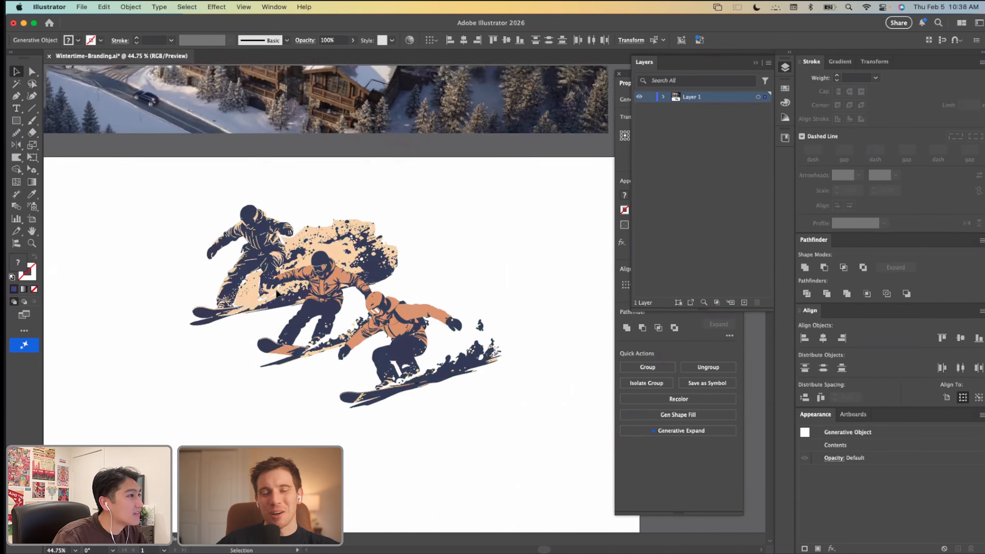
scroll(276, 294, "left", 1)
scroll(277, 293, "down", 1)
scroll(277, 293, "left", 1)
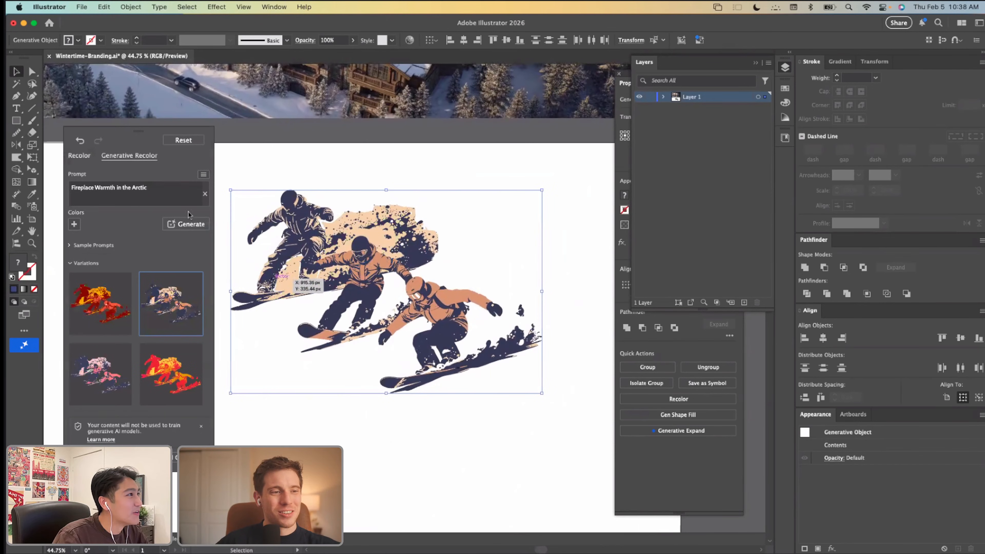
mouse_move(182, 286)
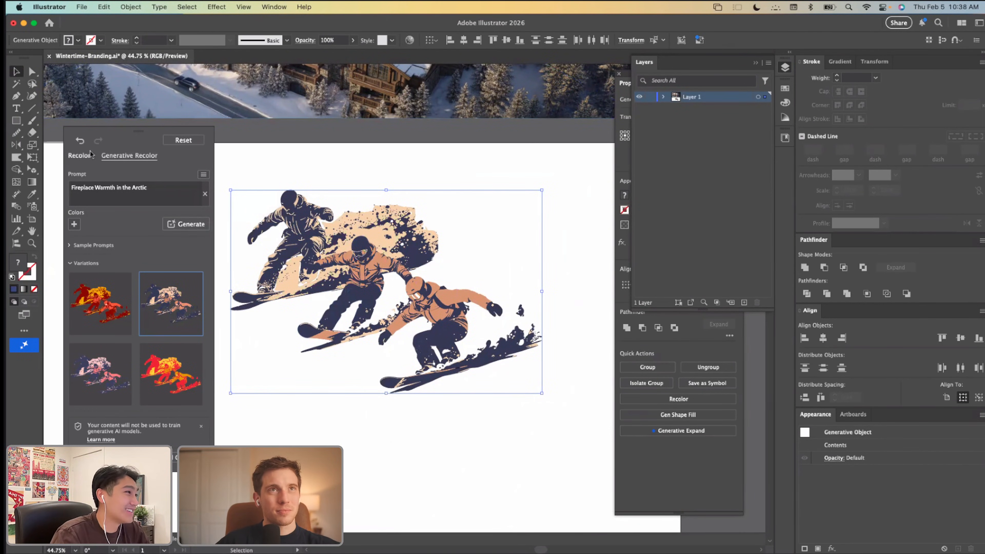
Step: Switch to manual recoloring and adjust the artwork's overall brightness and saturation for brighter, slightly more vivid colors
left_click(80, 156)
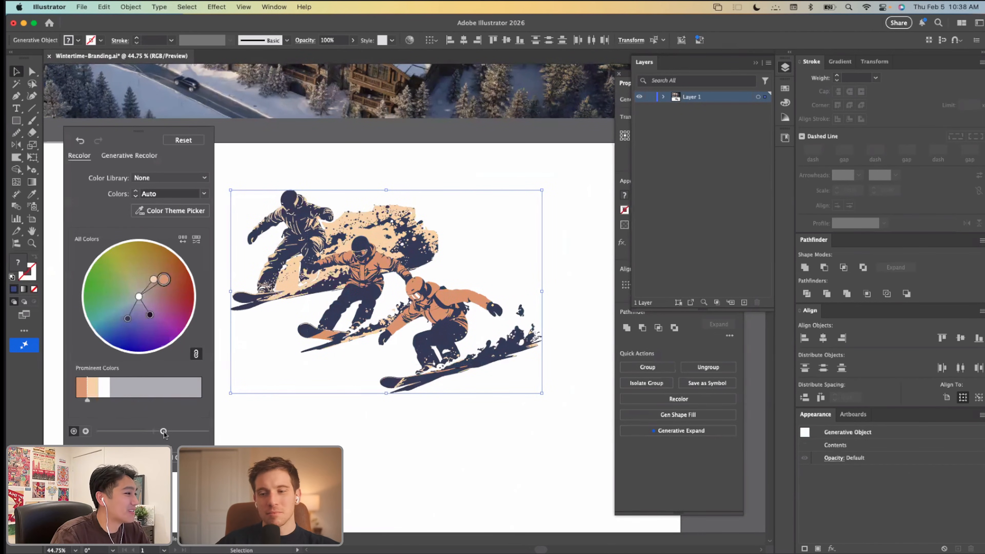
left_click_drag(173, 432, 169, 431)
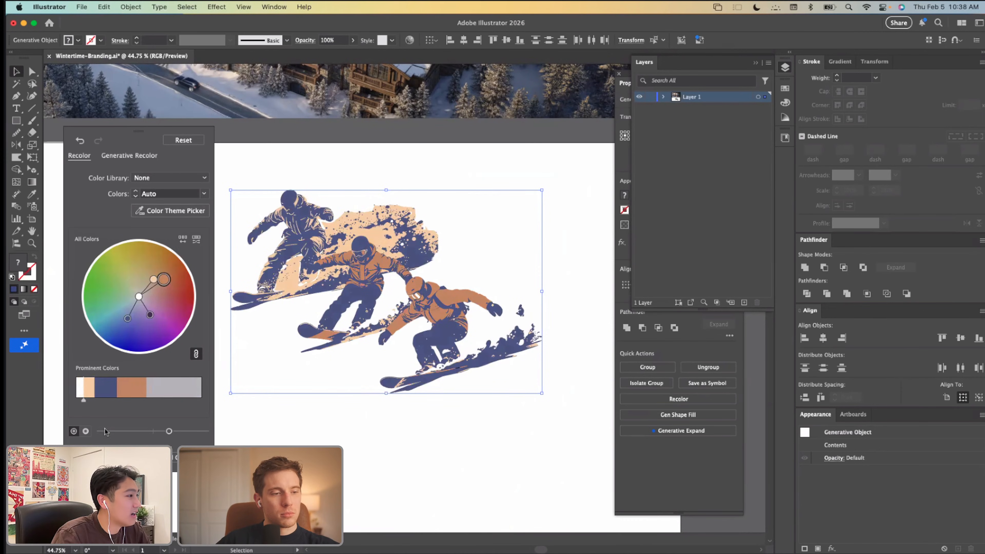
left_click(86, 431)
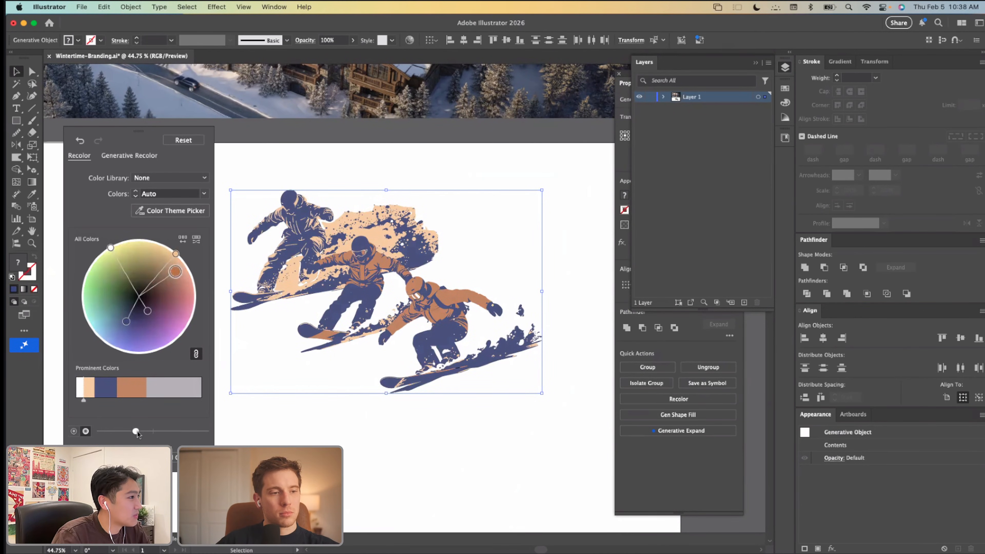
mouse_move(123, 431)
left_mouse_down()
mouse_move(140, 431)
mouse_move(126, 435)
left_mouse_up()
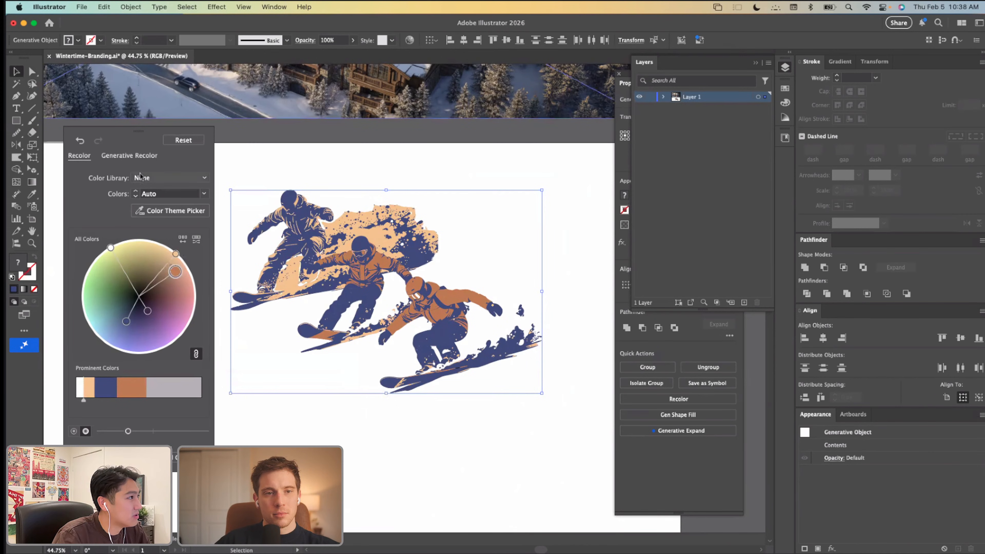
Step: Open the advanced recolor options and set the replacement for the artwork's orange to ea7e4e
left_click(282, 427)
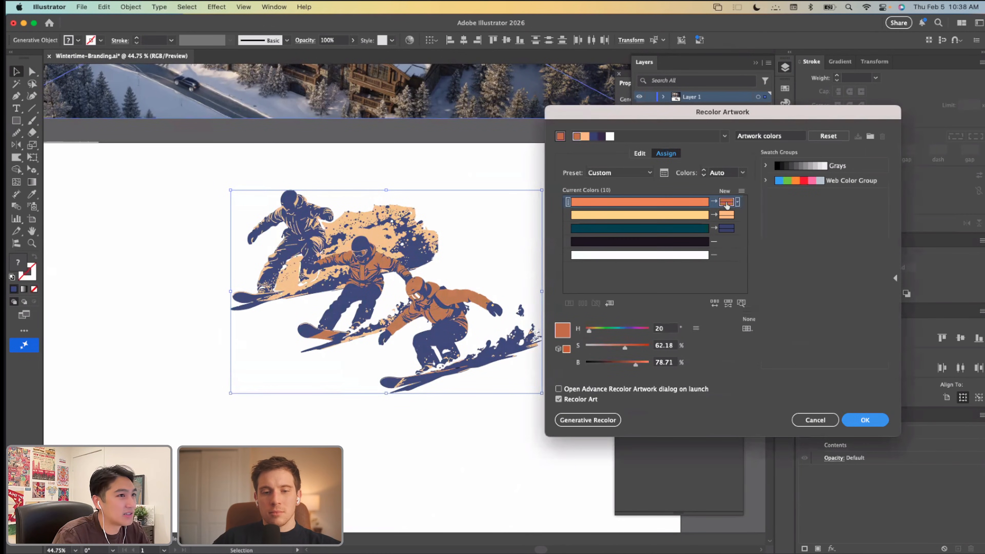
double_click(727, 203)
left_click_drag(511, 190, 640, 212)
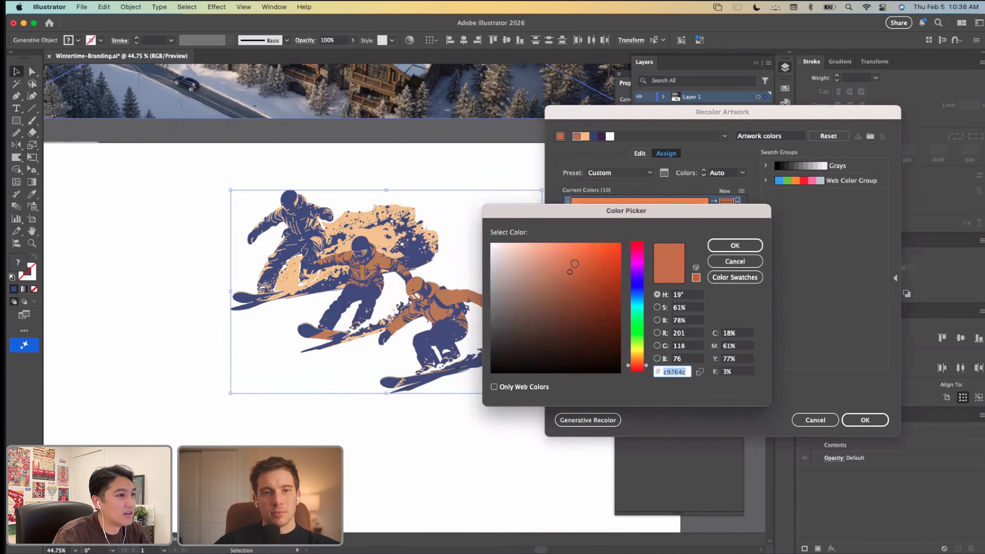
left_click(578, 260)
left_click(579, 253)
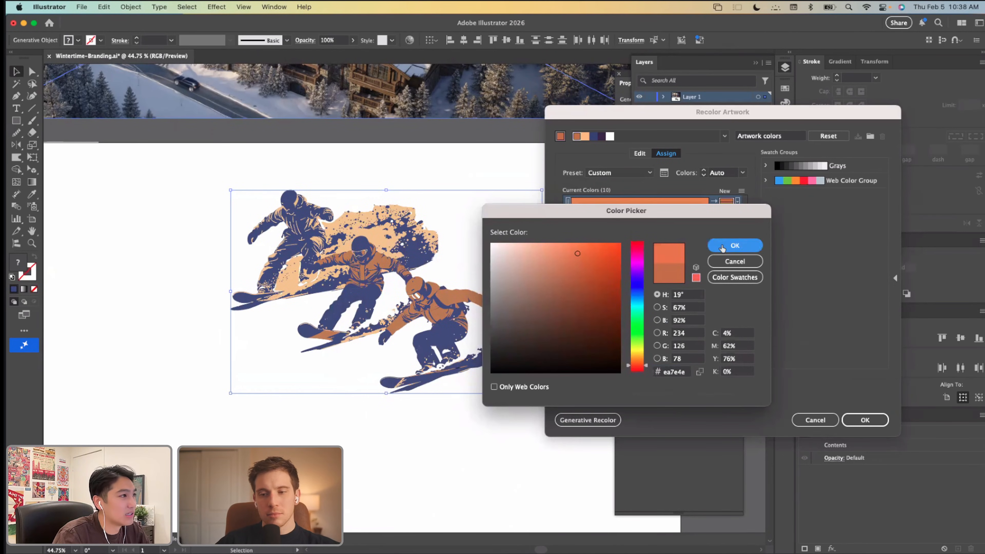
left_click(735, 245)
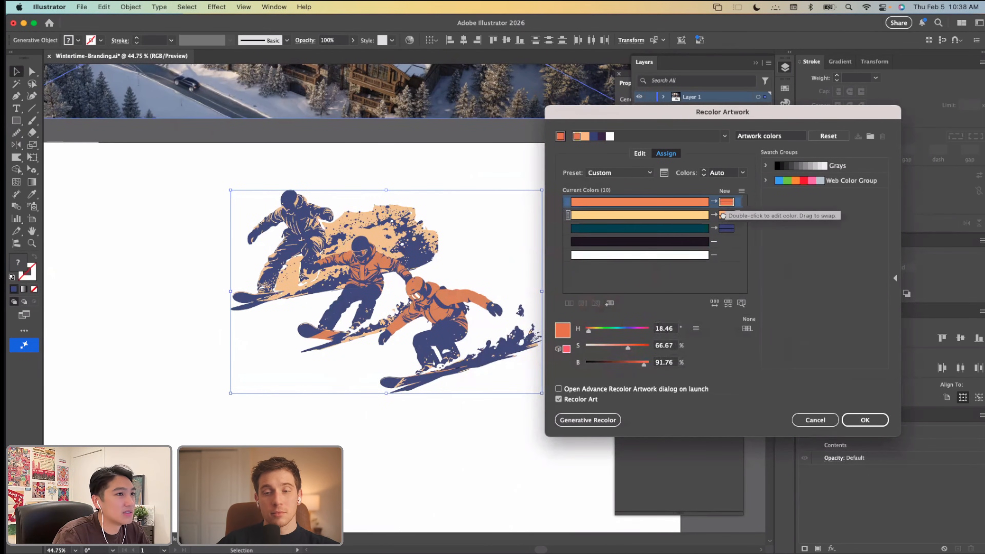
Step: Change the replacement for the artwork's yellow to a pale peach of about 27° hue, 27% saturation and 100% brightness
double_click(722, 215)
left_click_drag(550, 243, 536, 246)
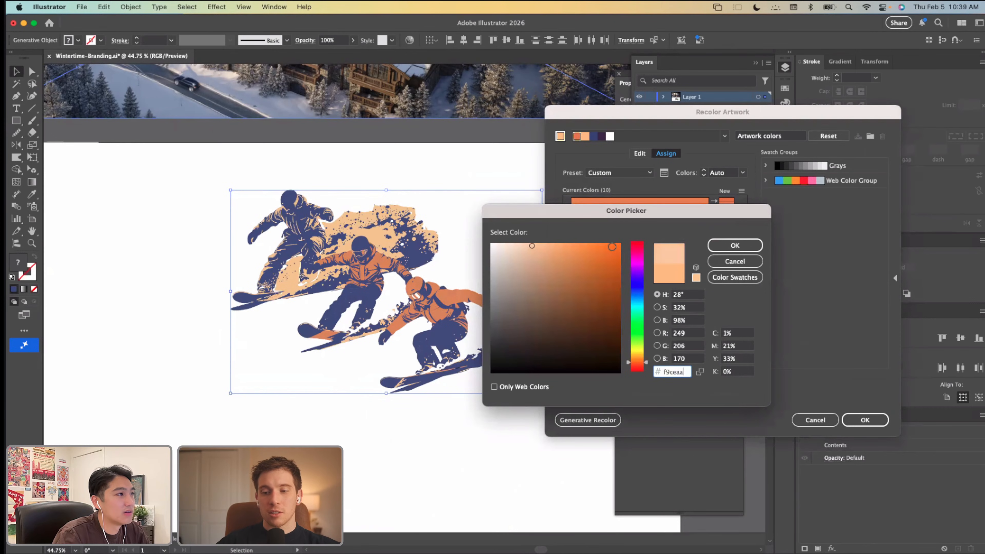
left_click(733, 246)
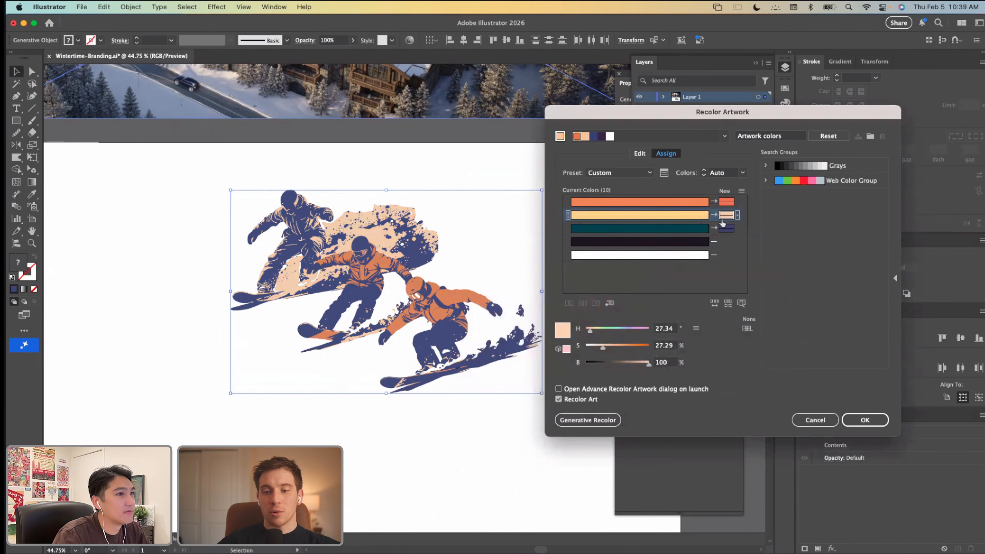
Step: Set the replacement for the artwork's dark teal to navy 233468, apply the recoloring and deselect the artwork
left_click(715, 231)
double_click(718, 230)
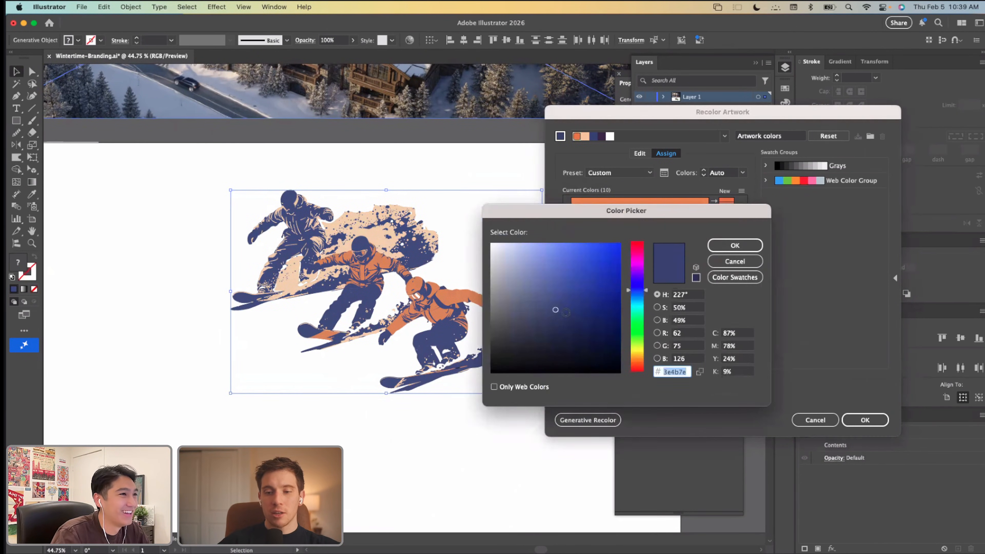
left_click_drag(569, 314, 577, 320)
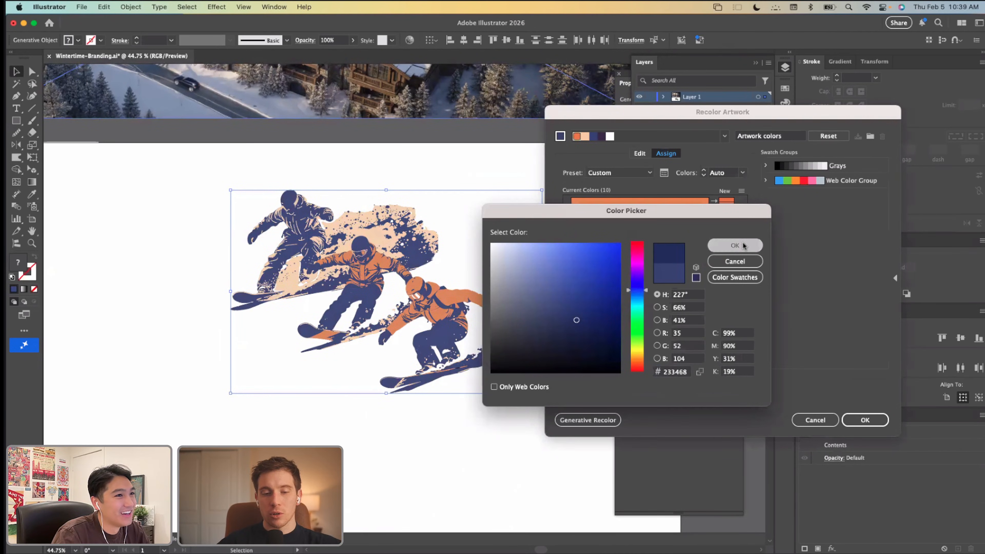
left_click(734, 246)
left_click(865, 419)
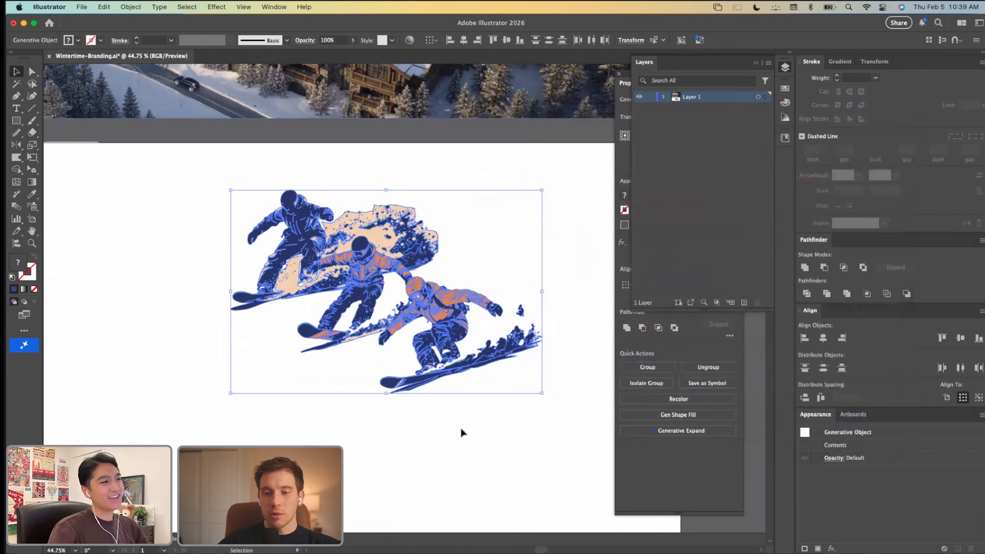
left_click(432, 433)
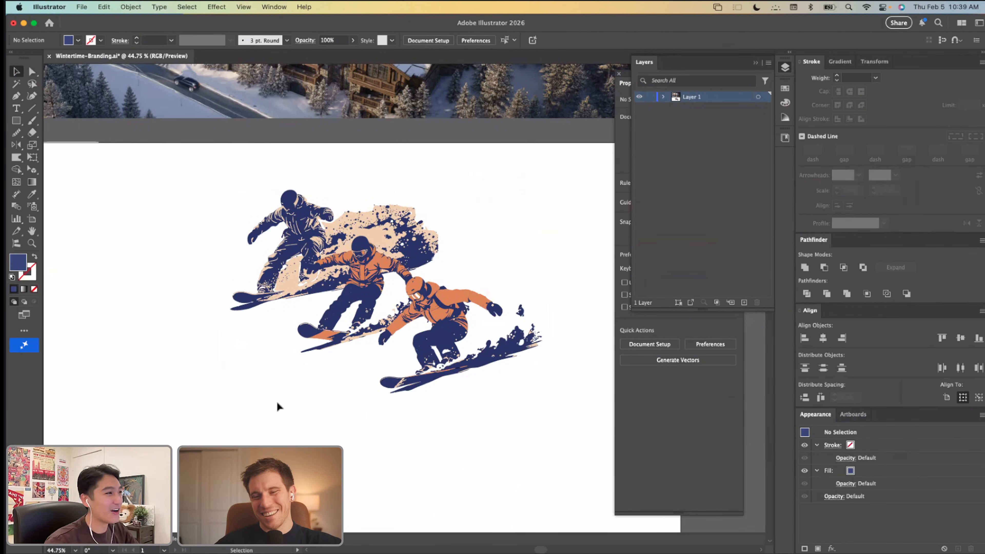
Step: Add the point text "Hearth Haven" on the artboard below and beside the snowboarders
scroll(278, 406, "down", 2)
scroll(278, 405, "left", 2)
scroll(277, 405, "up", 3)
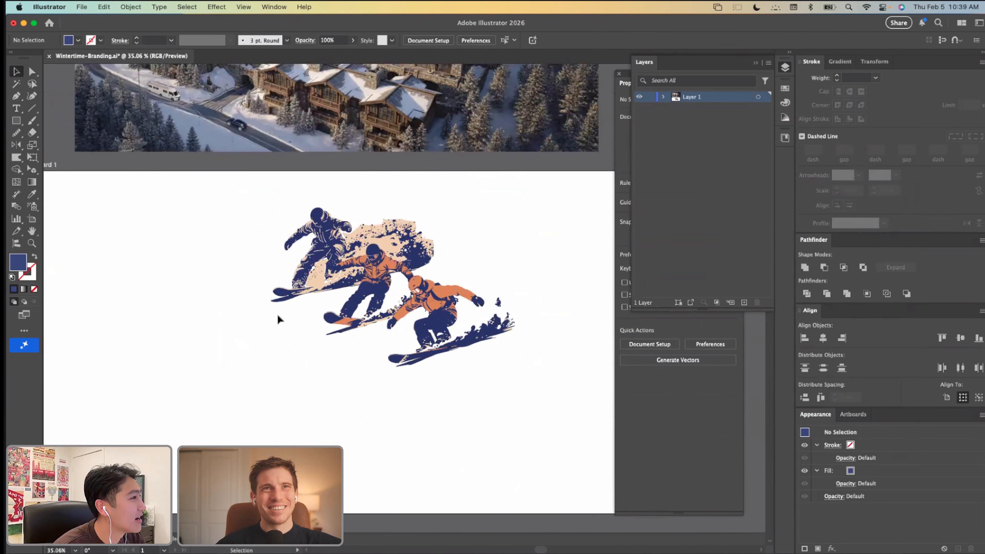
scroll(279, 319, "down", 2)
scroll(278, 319, "up", 1)
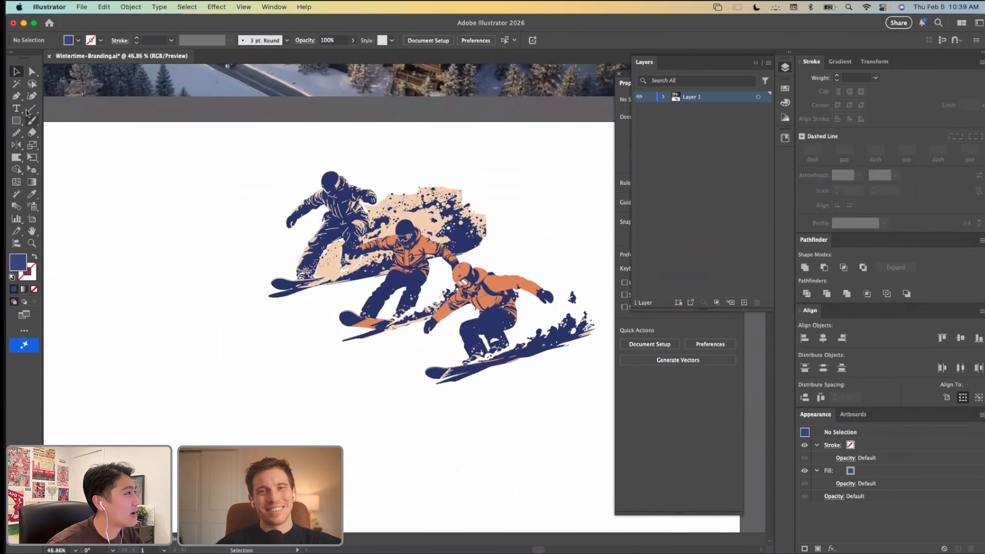
key("t")
left_click(149, 395)
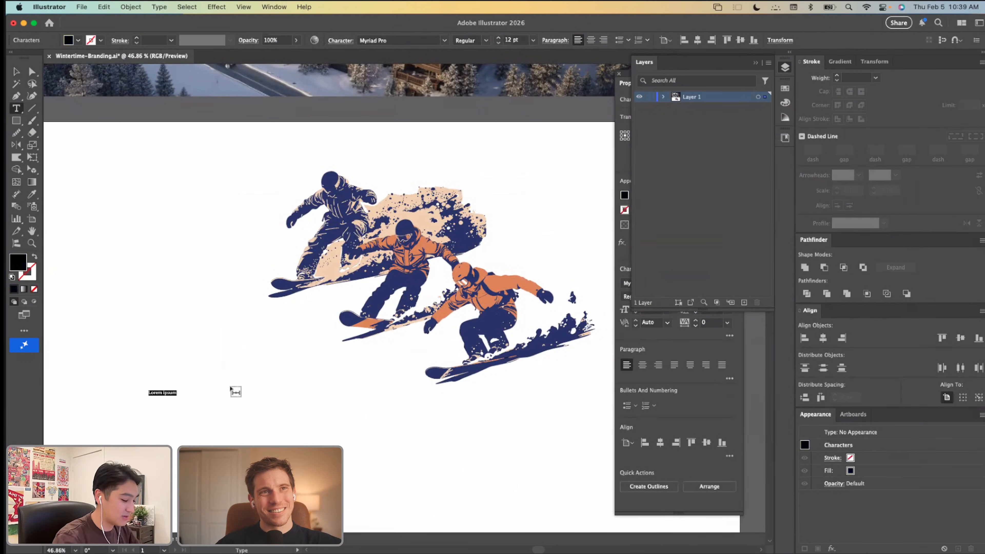
type("Hearth Haven")
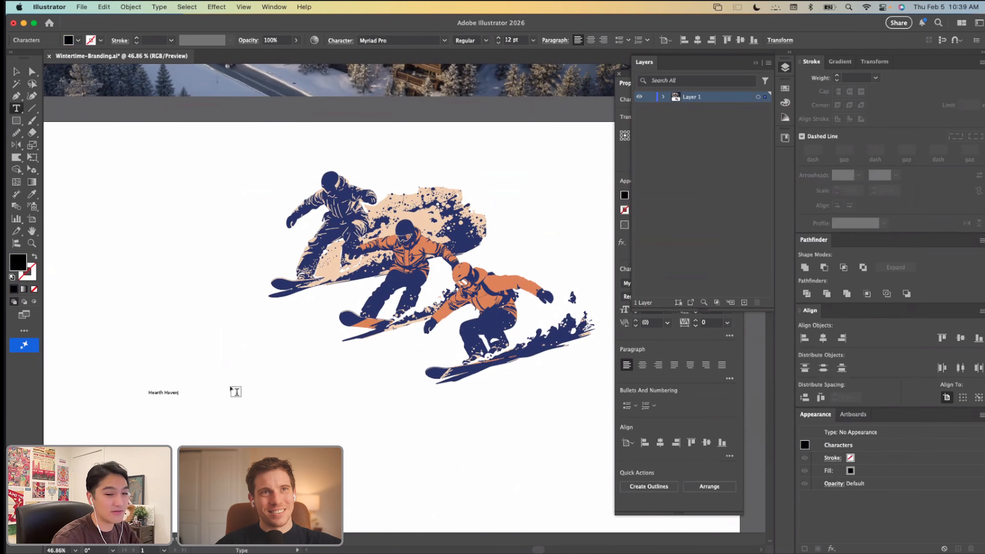
left_click(16, 68)
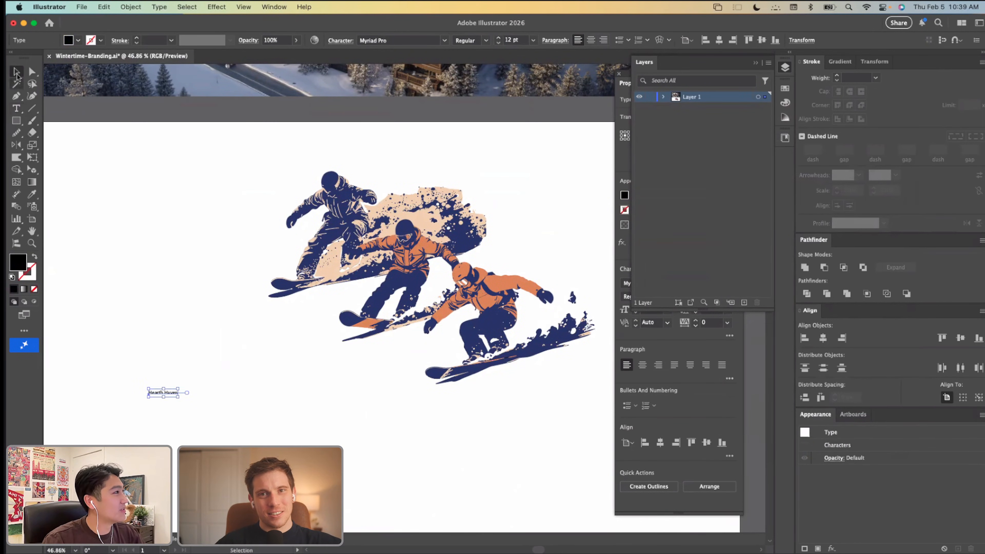
Step: Scale the Hearth Haven text up to about 88 pt and move it beside the rear snowboarder
left_click_drag(178, 387, 395, 337)
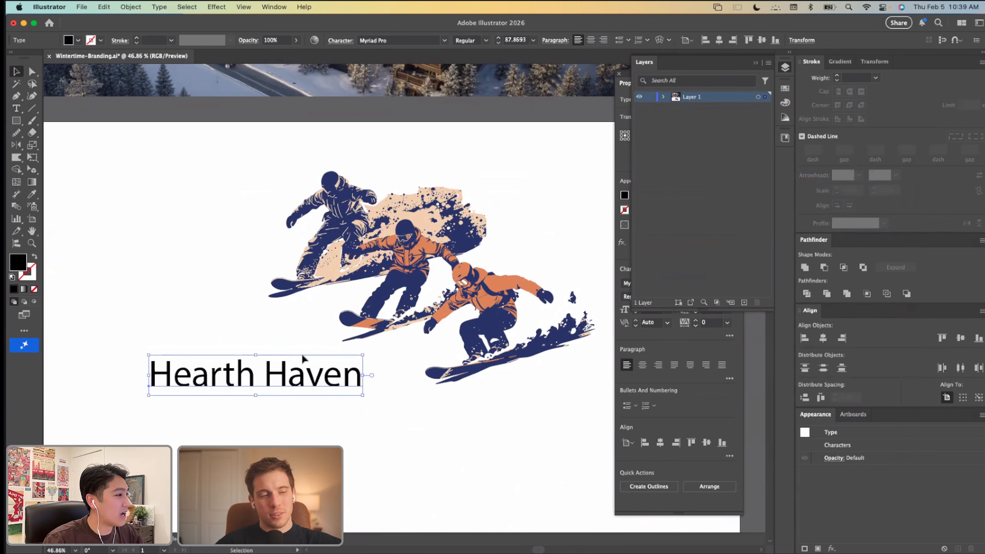
scroll(259, 370, "left", 3)
left_click_drag(280, 390, 205, 259)
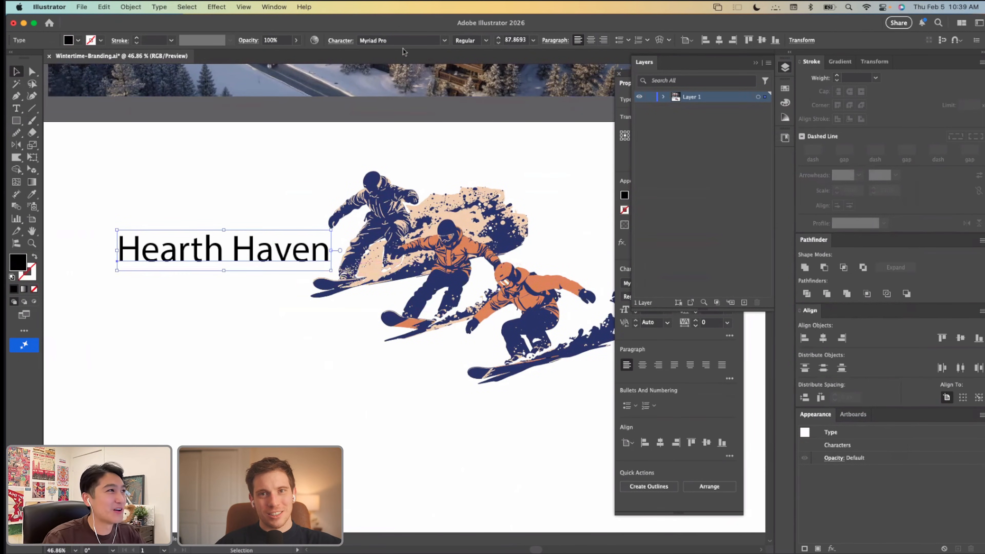
Step: Search the fonts for "p22" and set the Hearth Haven text in P22 Arts and Crafts Hunter
left_click(403, 40)
type("p22")
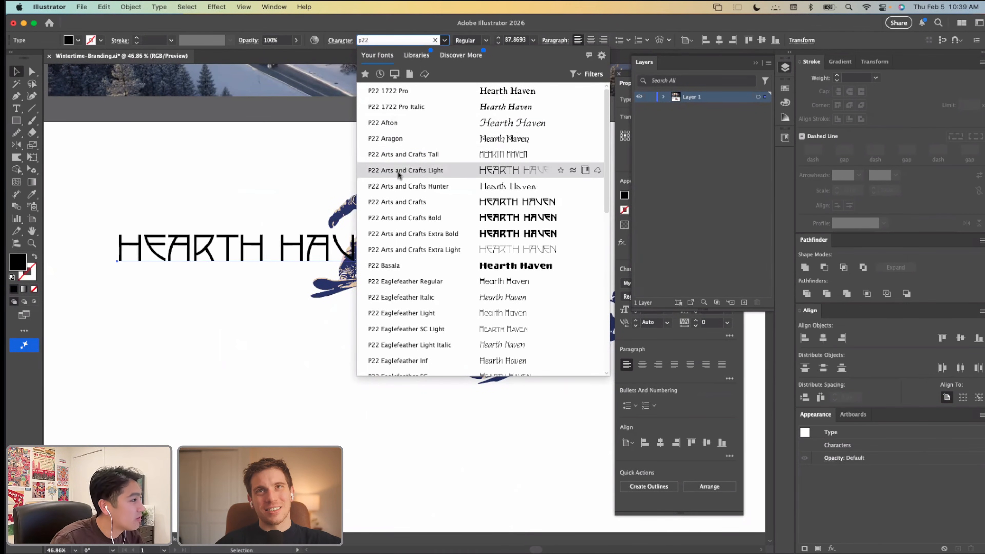
left_click(405, 186)
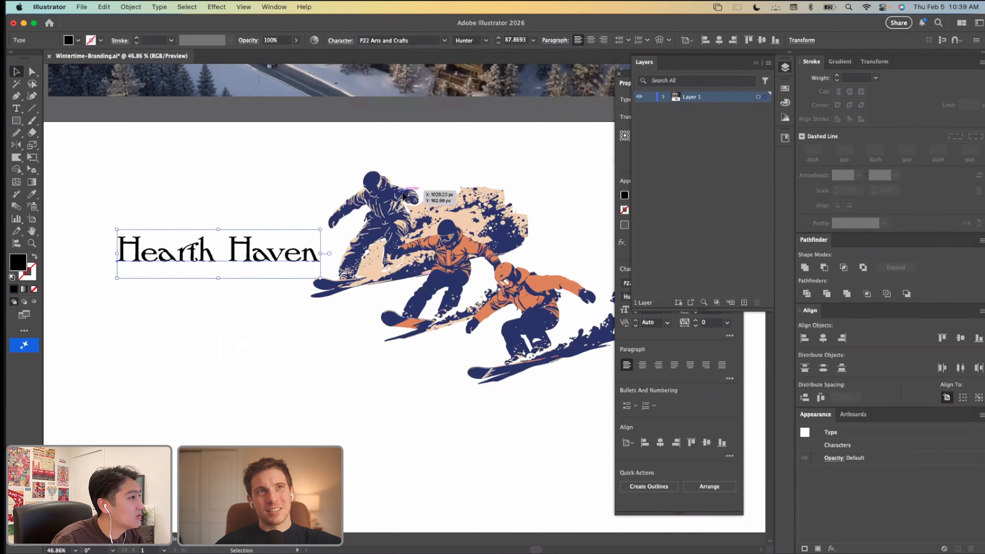
Step: Change the Hearth Haven text's font to P22 Aragon and enlarge it to about 116 pt
left_click(445, 40)
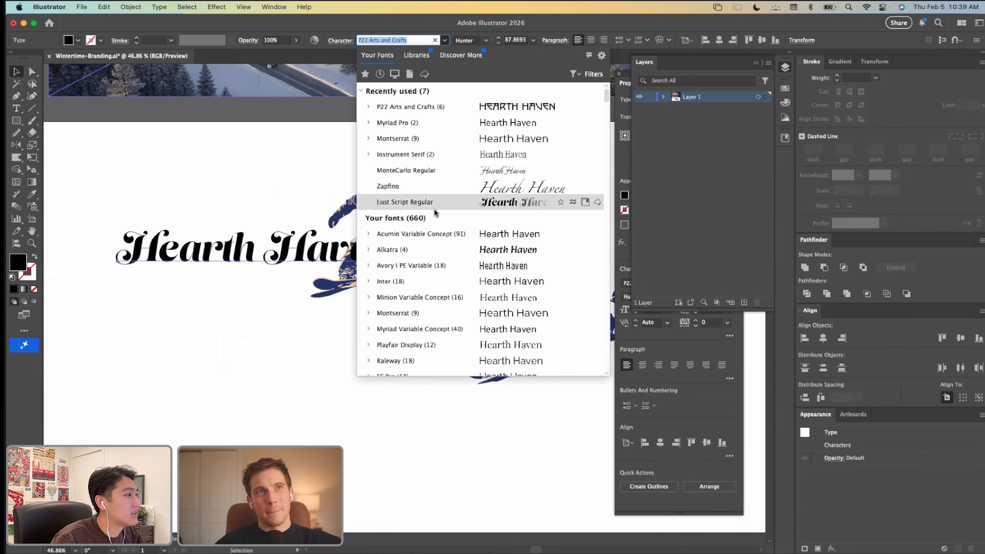
type("p22")
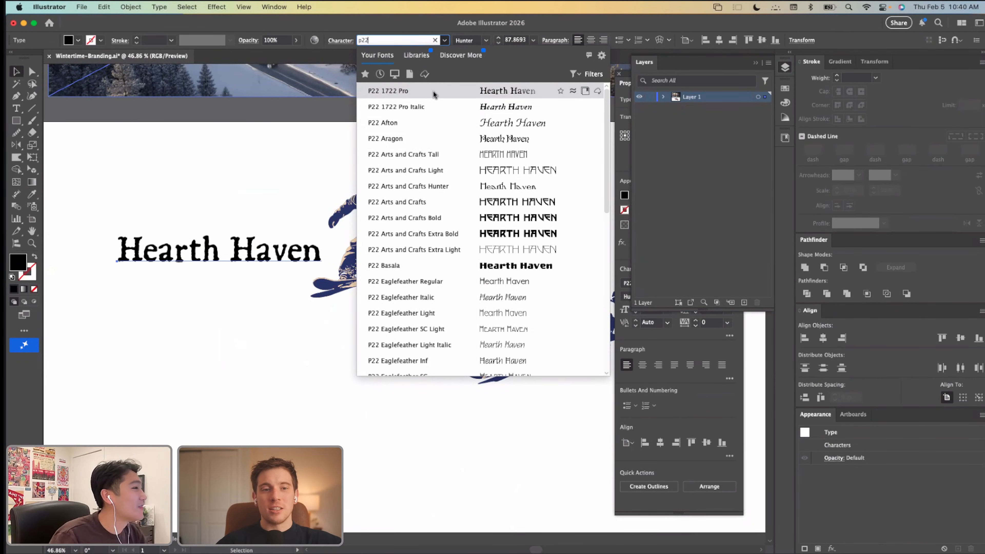
left_click(430, 134)
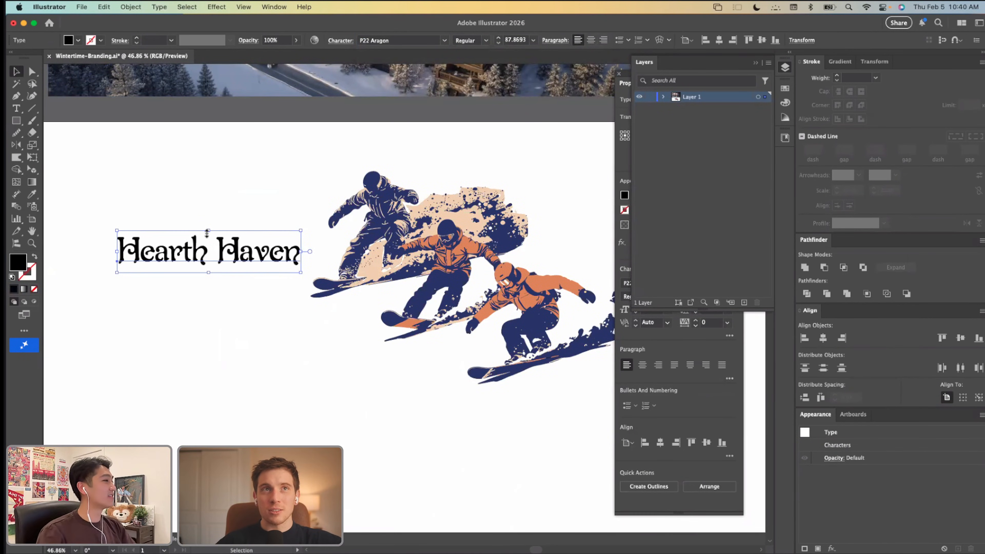
left_click_drag(207, 232, 228, 249)
Step: Select the H of Haven for editing and display the P22 Aragon glyph set beside the text
double_click(233, 245)
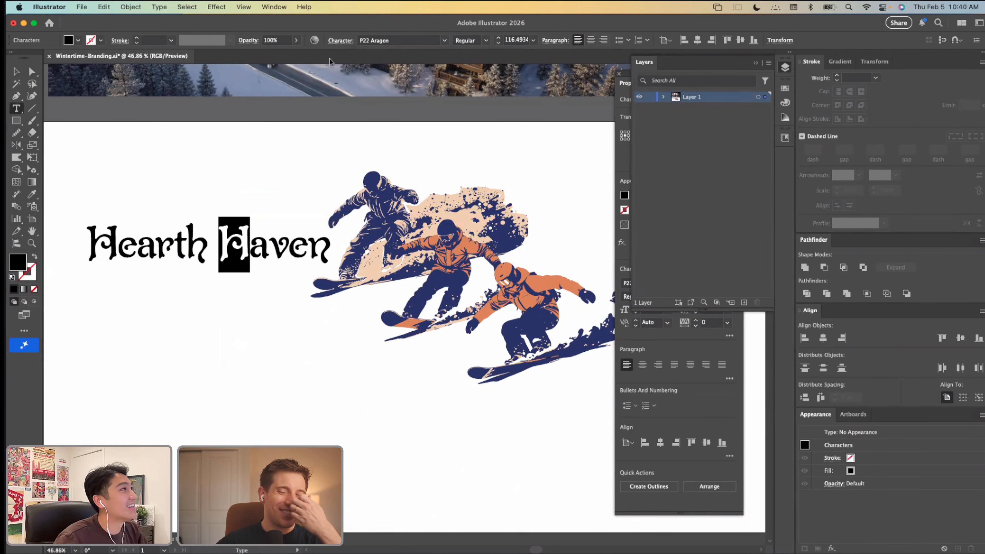
left_click(283, 8)
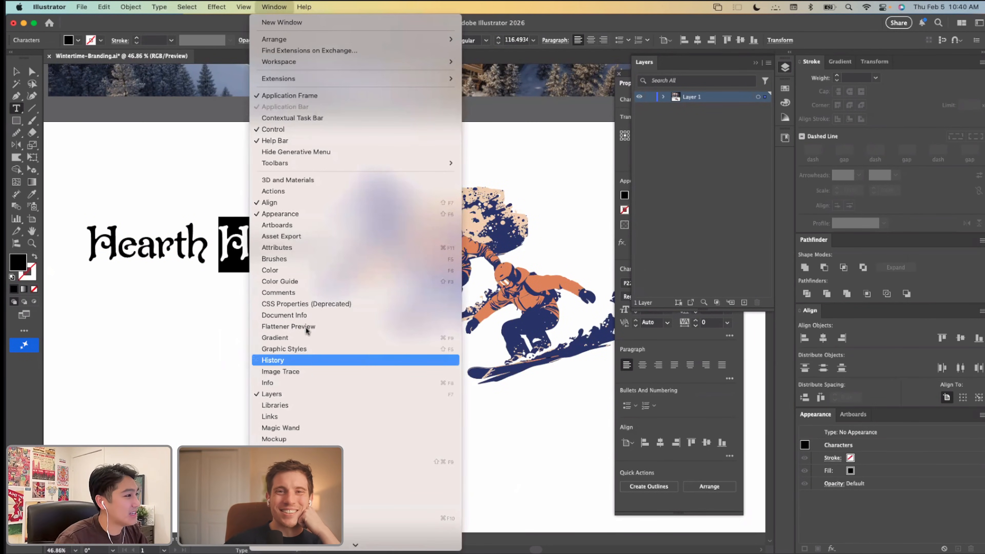
scroll(323, 496, "down", 5)
mouse_move(334, 463)
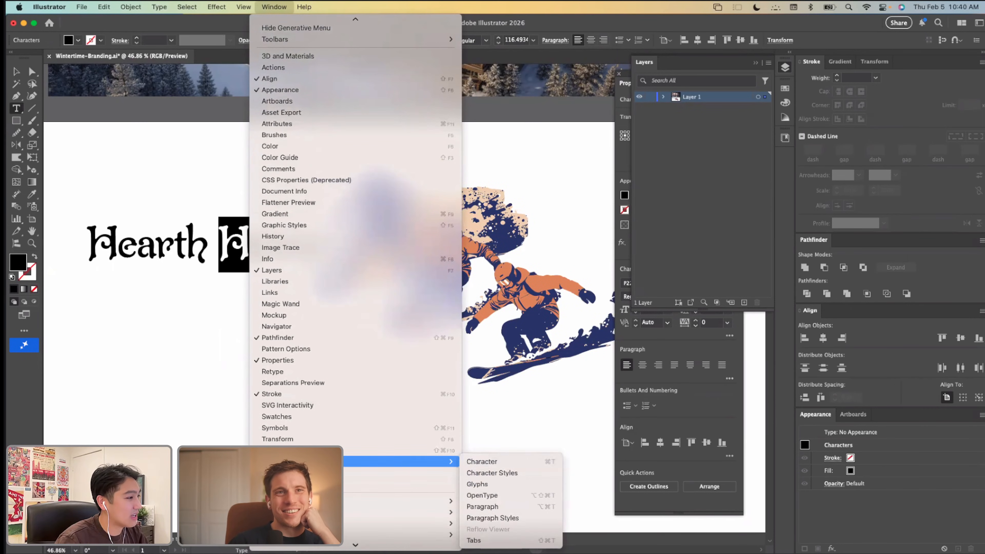
left_click(475, 484)
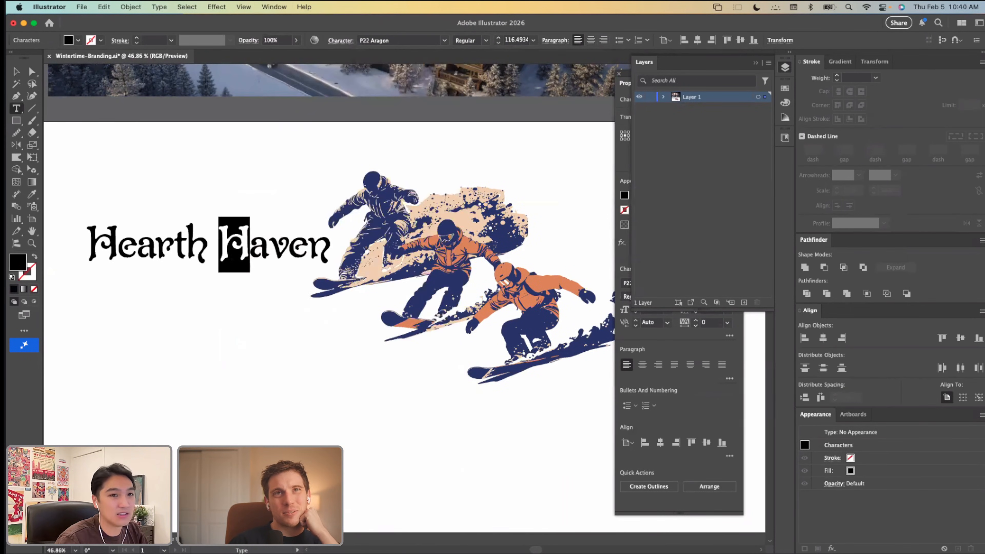
left_click_drag(535, 142, 446, 124)
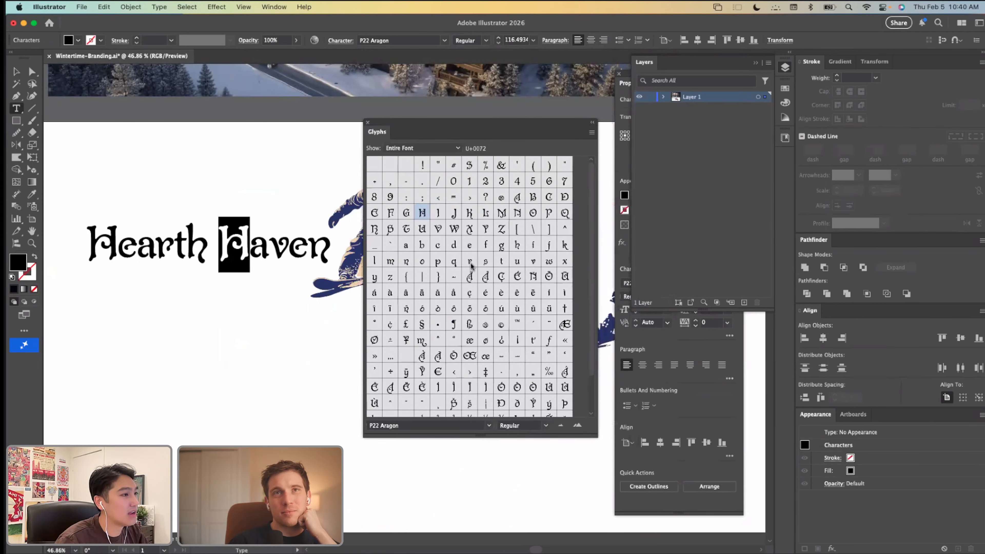
Step: Try replacing the H of Haven with the ff ligature glyph from P22 Aragon
scroll(472, 266, "down", 3)
scroll(472, 266, "up", 2)
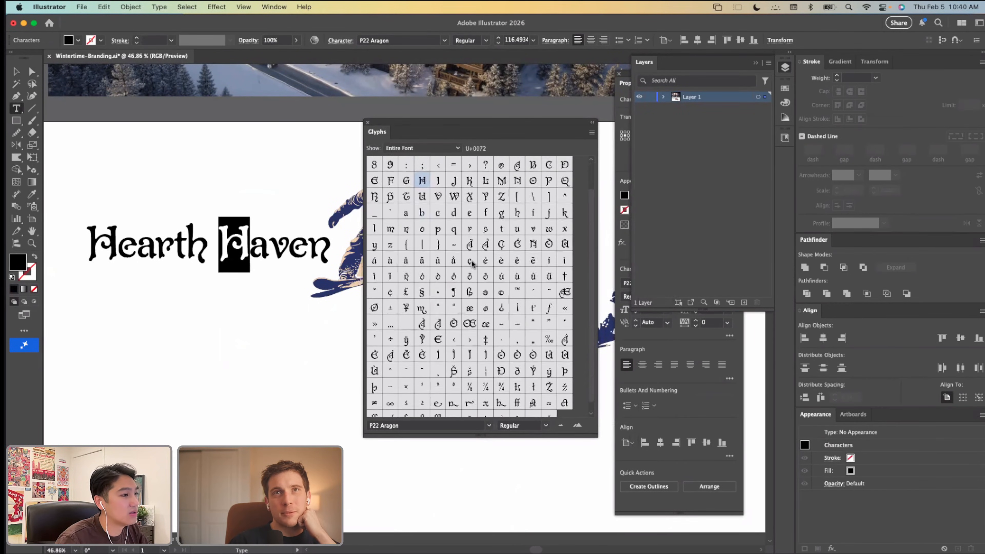
scroll(473, 266, "down", 2)
left_click(518, 396)
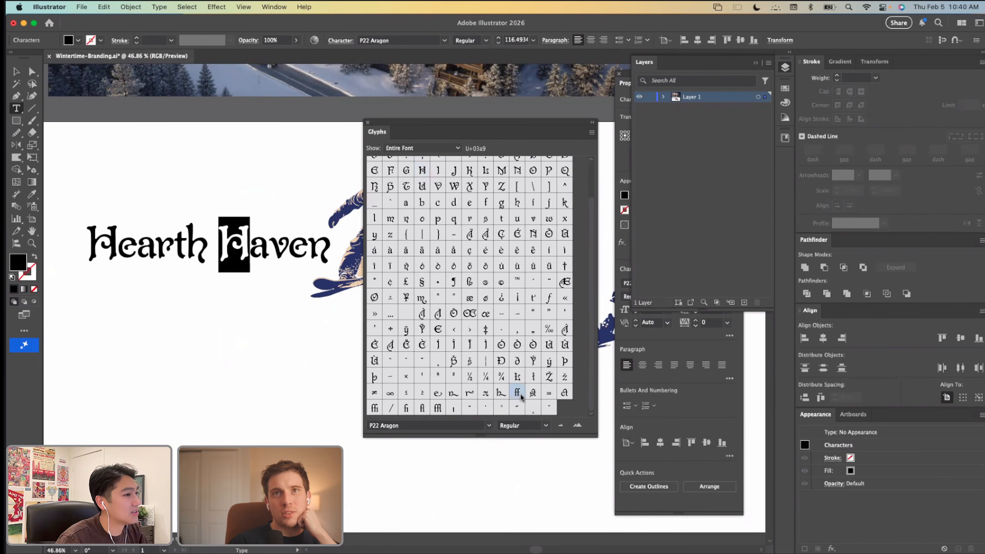
double_click(519, 397)
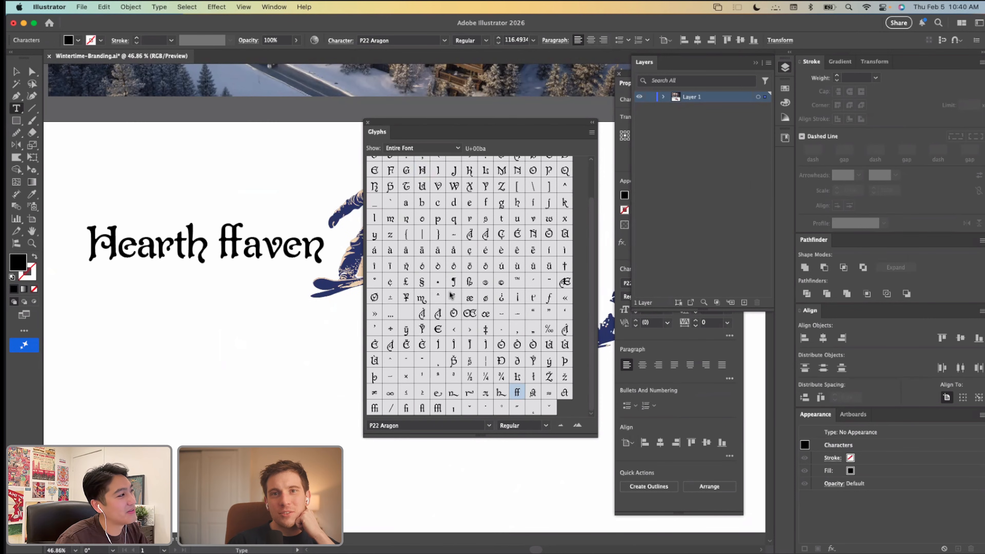
key("super+z")
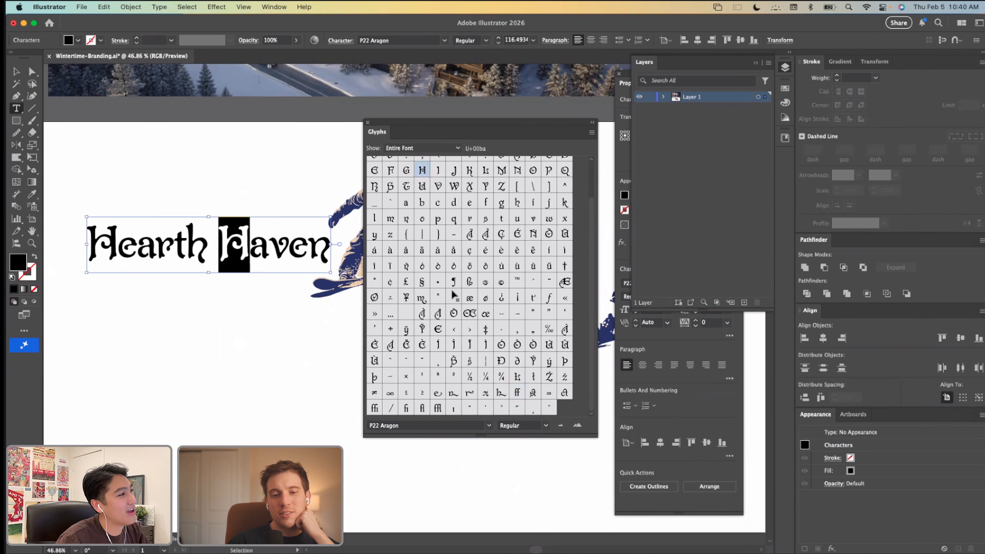
scroll(487, 285, "up", 2)
scroll(487, 284, "down", 2)
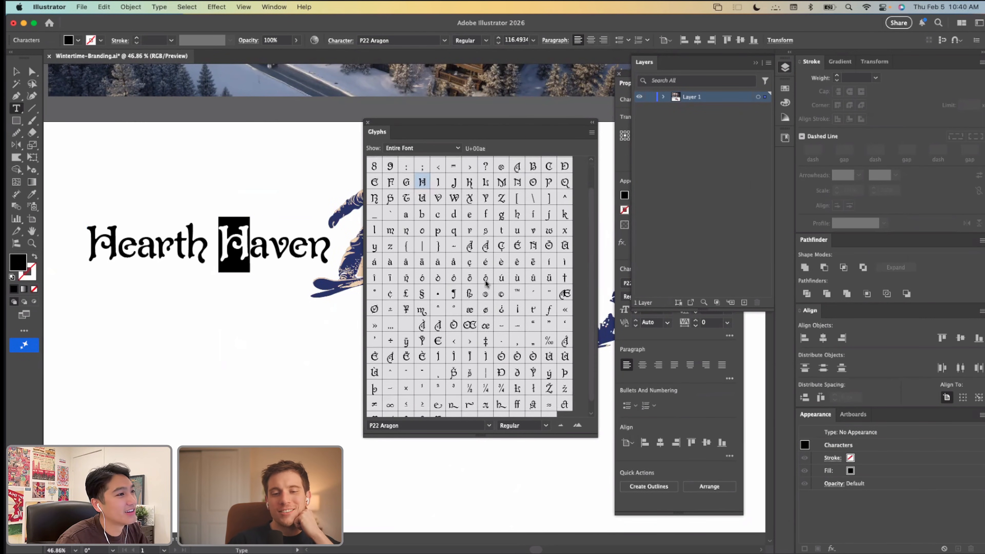
left_click(15, 71)
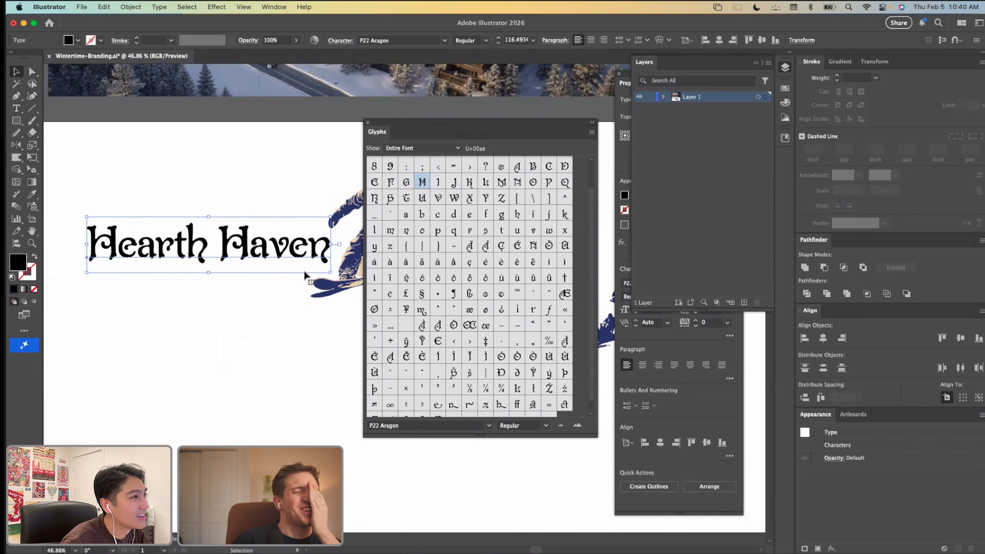
Step: Shift the Hearth Haven text farther from the rear snowboarder and expand it into outlines
scroll(202, 221, "up", 2)
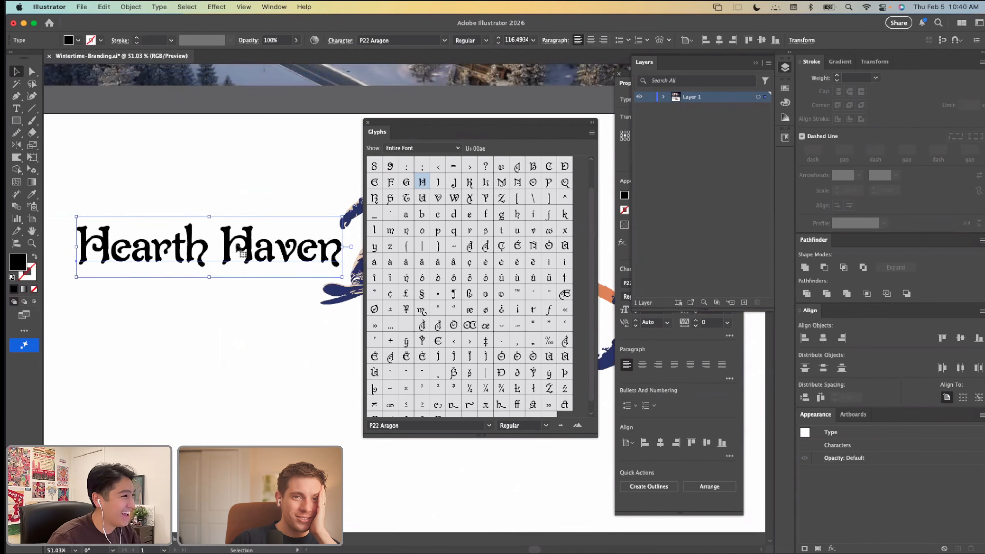
left_click_drag(240, 254, 212, 240)
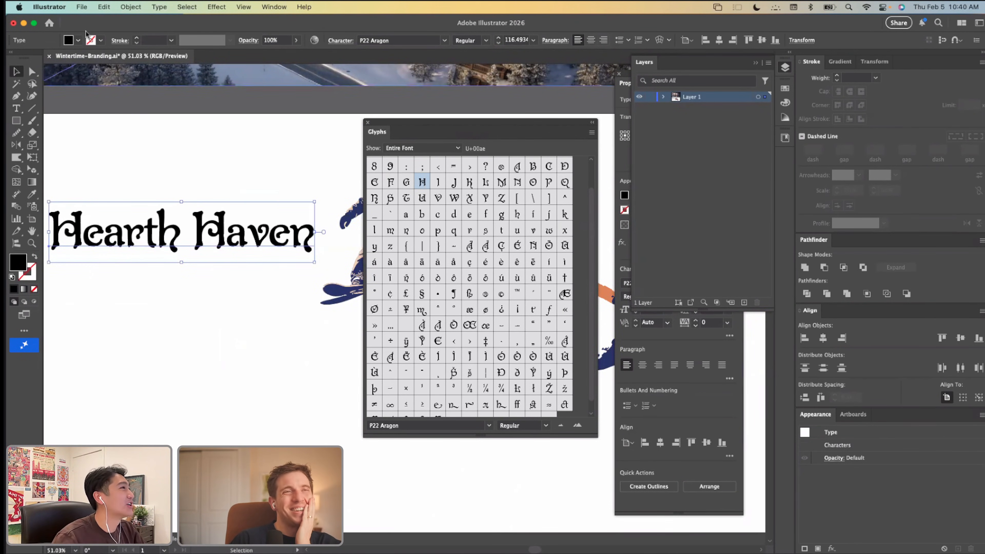
left_click(163, 190)
scroll(164, 193, "left", 2)
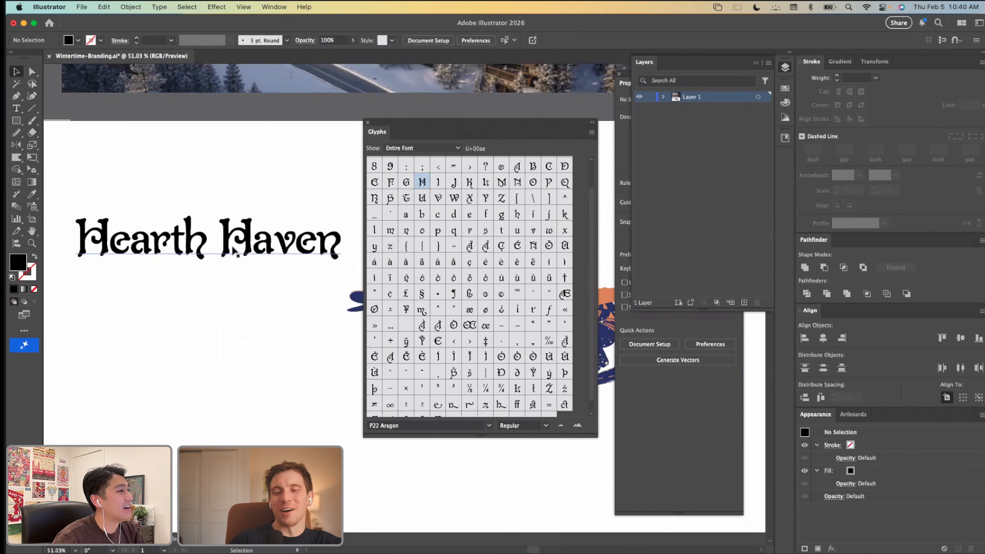
left_click(236, 248)
left_click(130, 7)
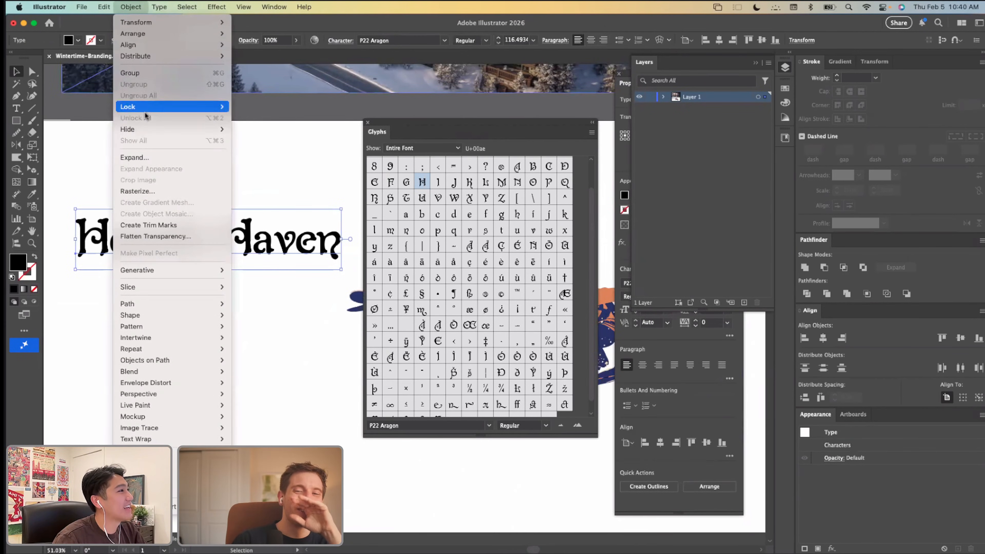
left_click(149, 158)
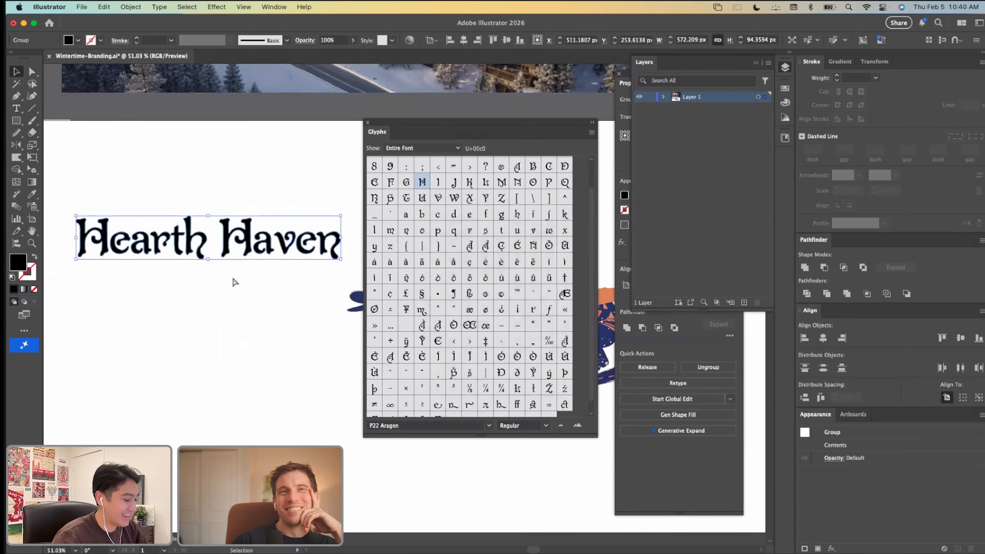
Step: Move the outlined word Haven beneath Hearth, indented slightly to the right, to form a two-line wordmark
key("a")
left_click(223, 289)
left_click(243, 248)
left_click(192, 276)
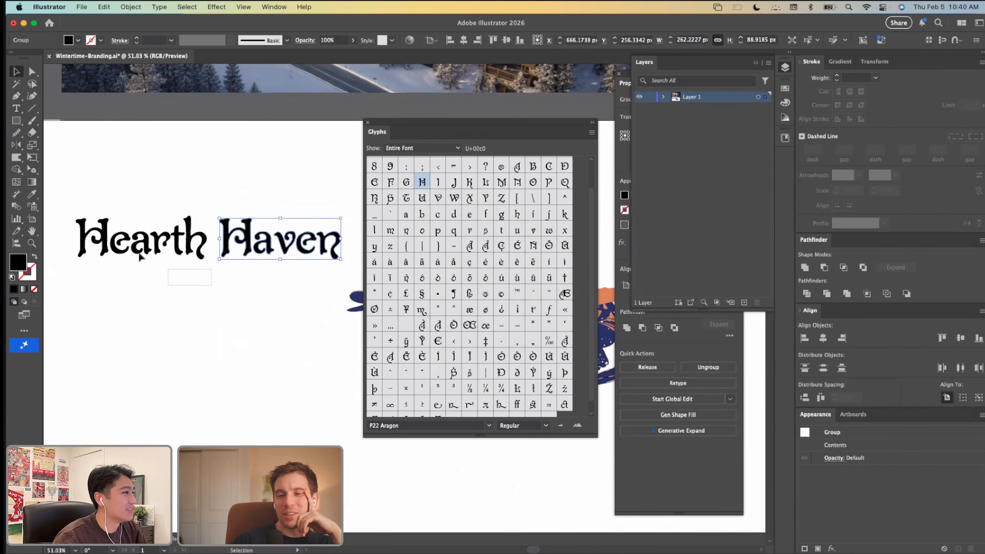
left_click_drag(232, 256, 155, 286)
Step: Reshape the tail of the n in Haven with the Warp tool so it curves outward
scroll(104, 277, "up", 2)
scroll(162, 359, "down", 1)
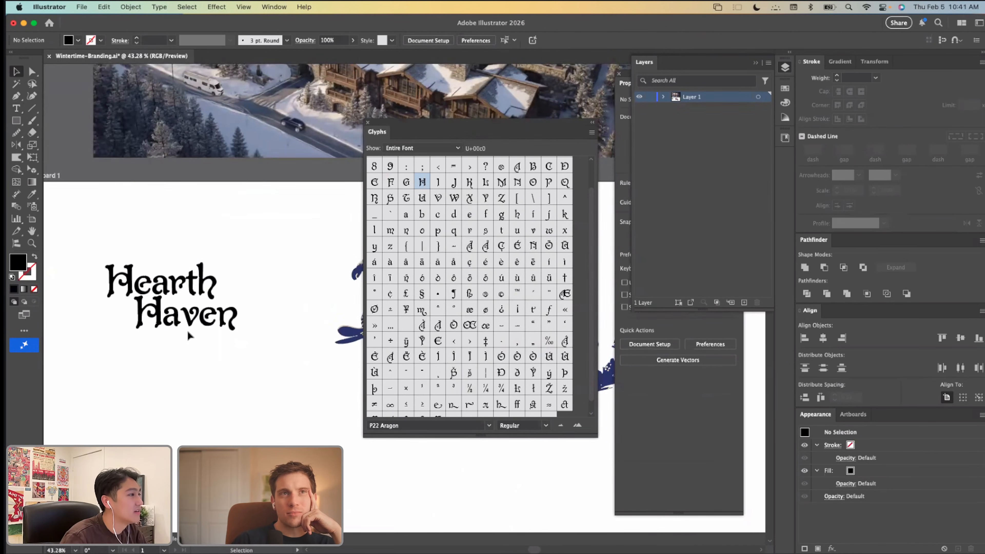
scroll(187, 330, "down", 1)
scroll(187, 329, "down", 2)
scroll(187, 330, "left", 2)
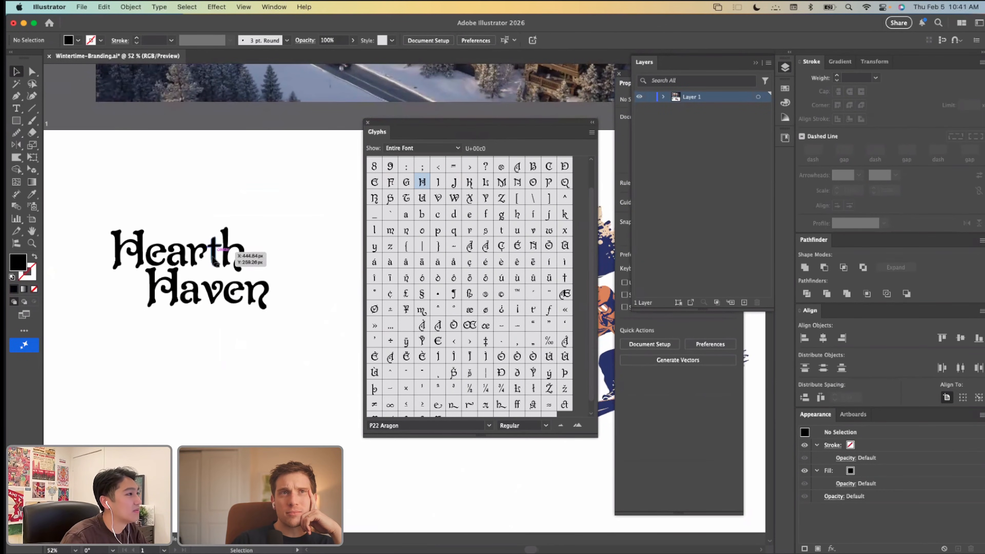
scroll(267, 291, "up", 3)
key("a")
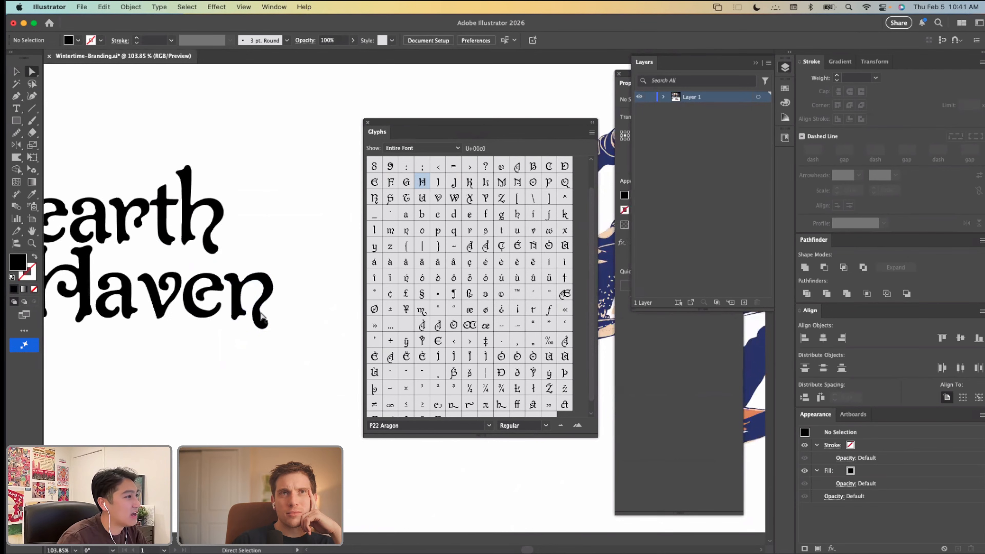
left_click(257, 322)
key("shift+r")
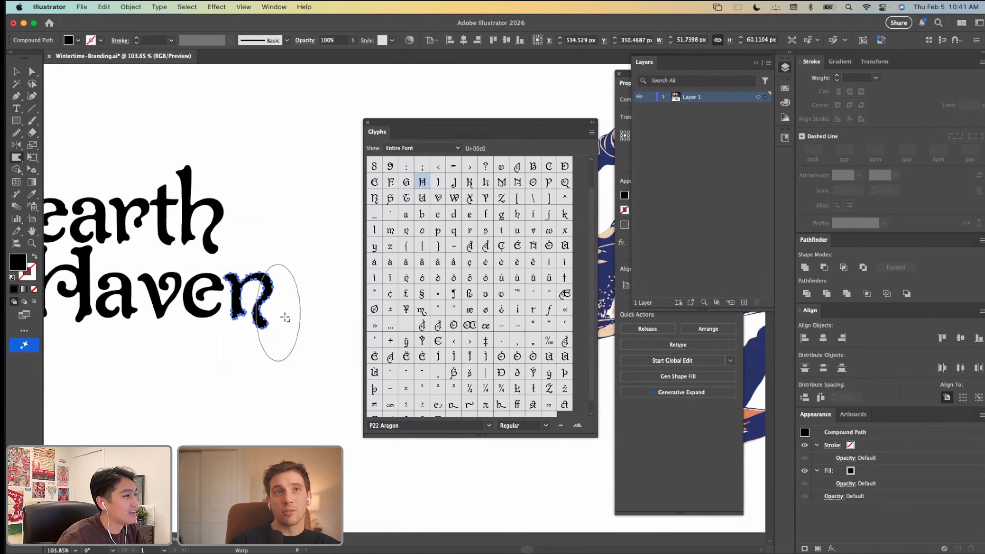
mouse_move(241, 324)
left_mouse_down()
mouse_move(253, 308)
mouse_move(292, 304)
mouse_move(239, 320)
left_mouse_up()
key("v")
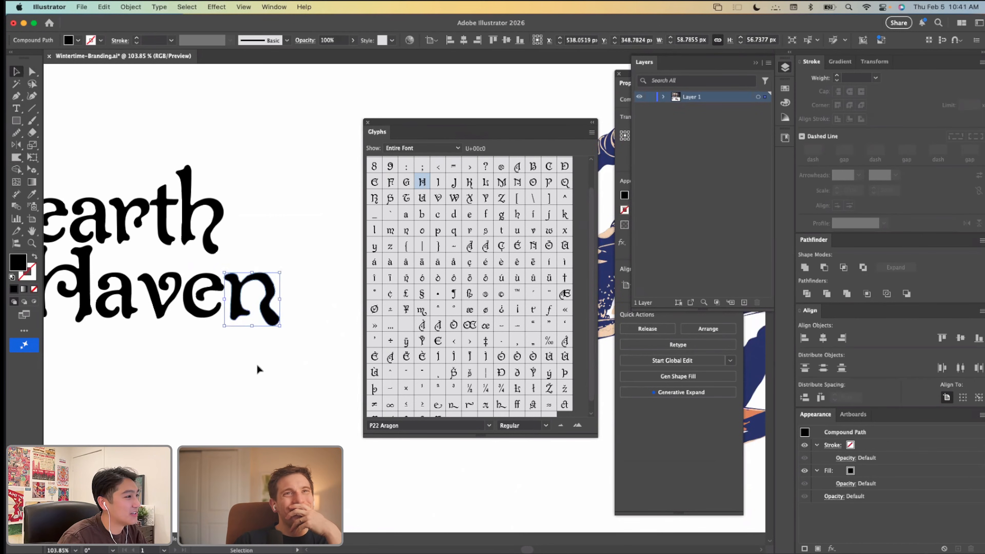
Step: Undo and redo the reshaping of the n to compare both versions within the whole wordmark
left_click(258, 367)
scroll(257, 365, "down", 5)
key("super+z")
key("super+z")
key("super+z")
key("super+z")
key("super+z")
key("super+z")
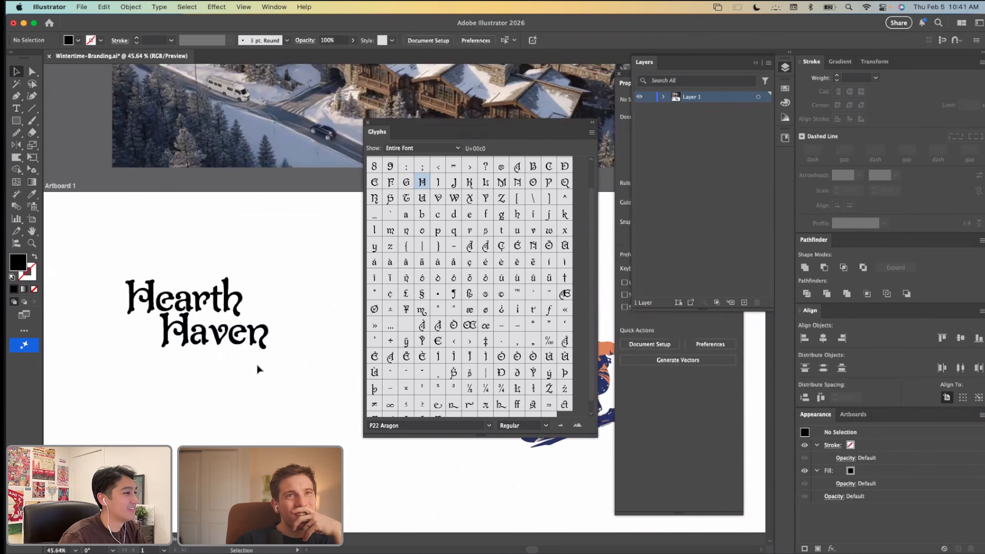
key("super+shift+z")
key("super+shift+z")
key("super+shift+z")
key("super+shift+z")
scroll(257, 366, "up", 2)
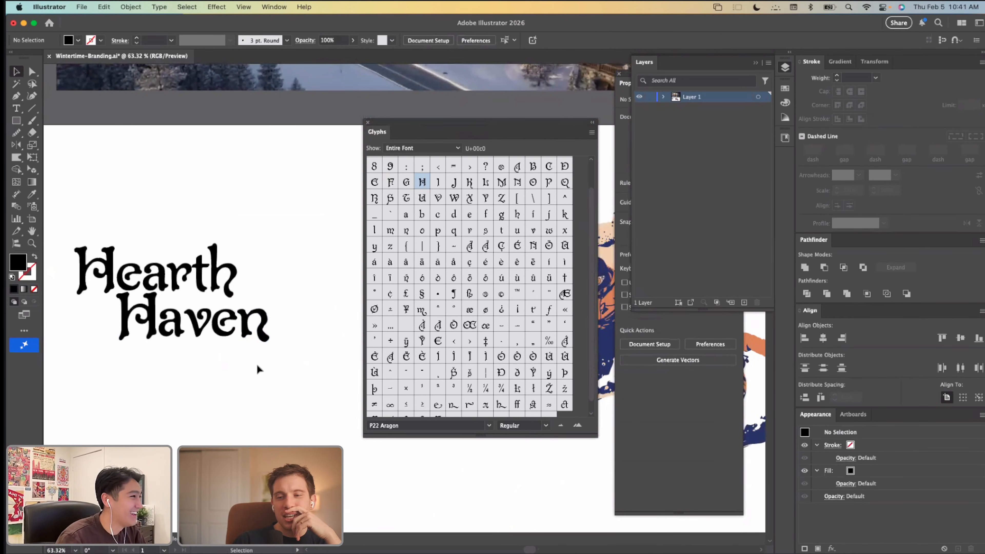
left_click(238, 365)
scroll(238, 364, "left", 3)
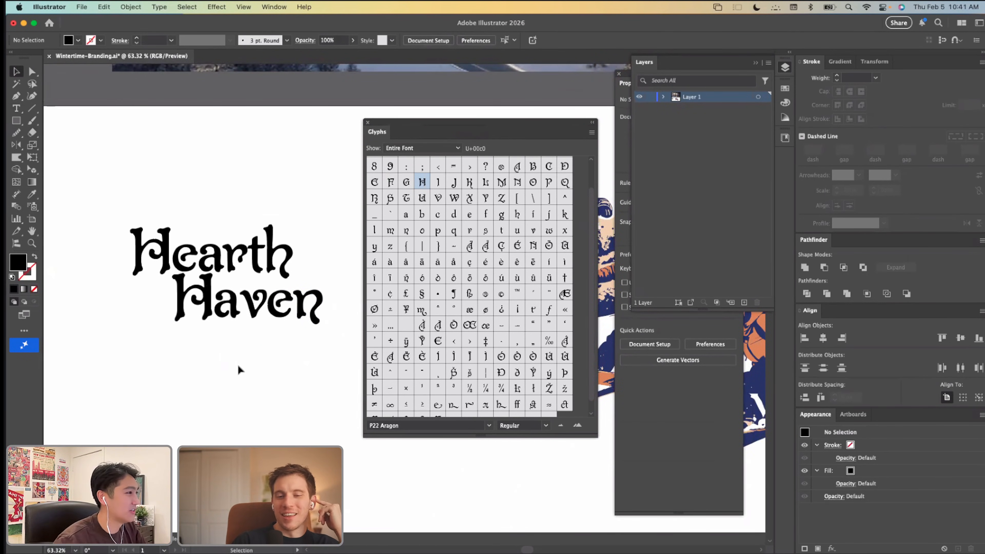
Step: Add the text "ski resort", enlarge it to about 79 pt and place it directly beneath Haven
key("t")
left_click(157, 363)
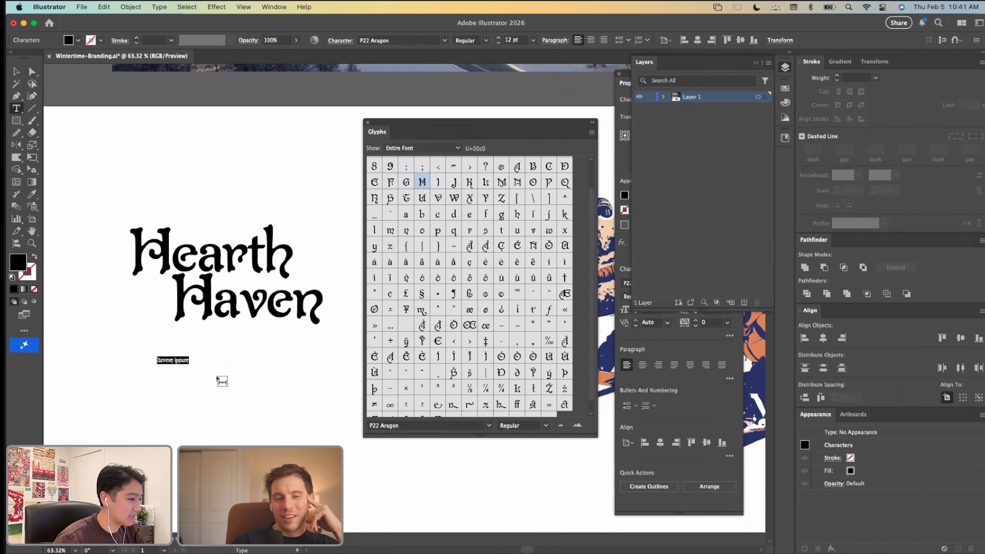
type("ski resort")
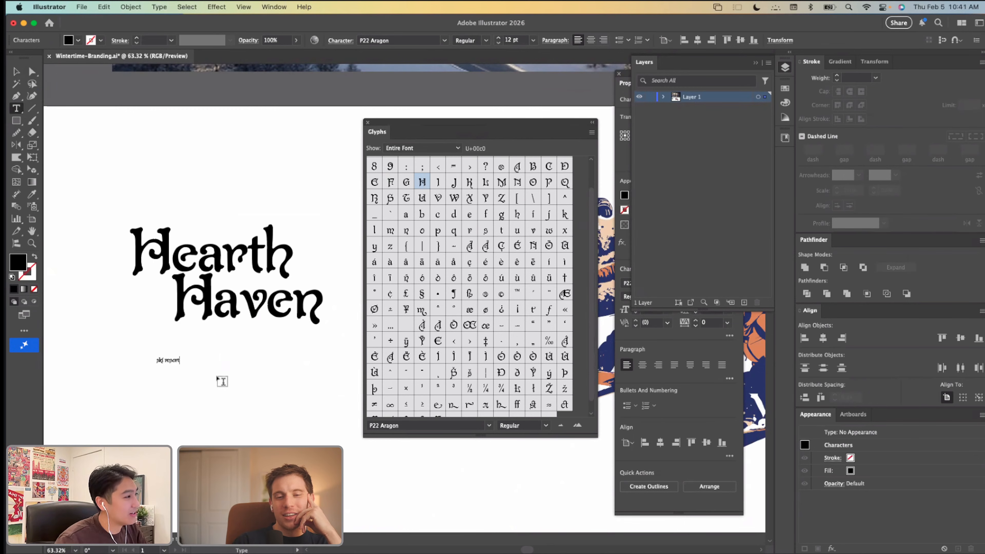
left_click(16, 71)
left_click_drag(168, 366, 254, 339)
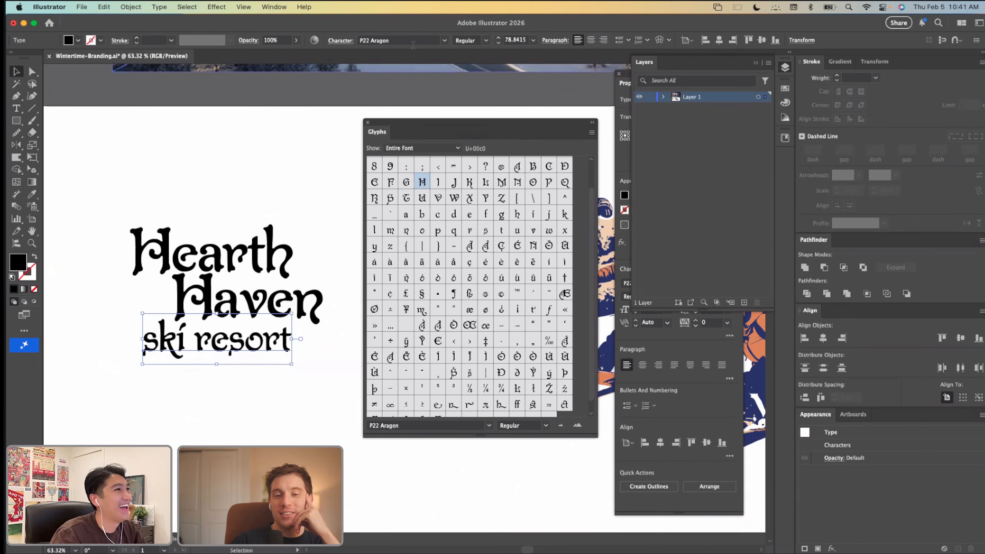
Step: Search the fonts for "p22", set the ski resort text in P22 Eaglefeather SC Bold and move it slightly left
left_click(434, 41)
key("BackSpace")
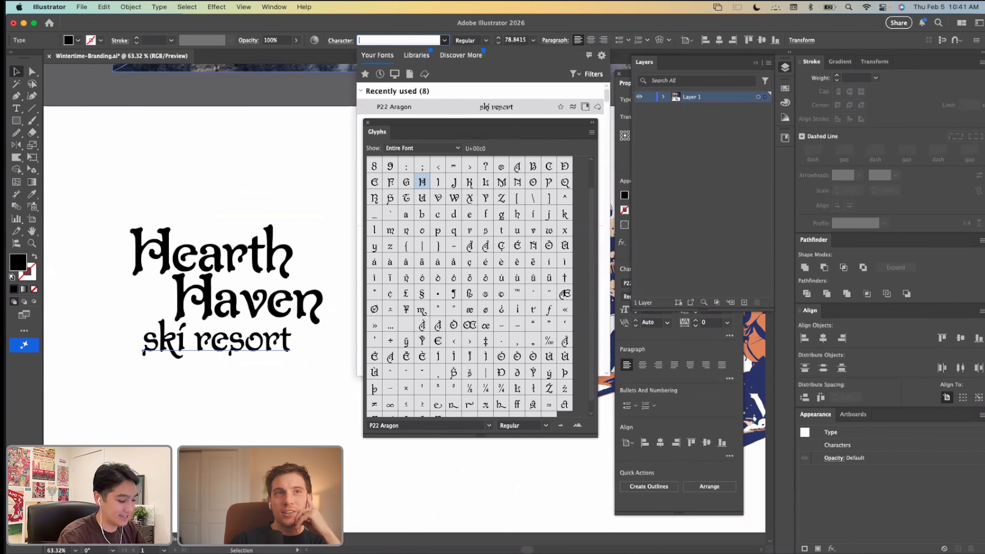
type("p22")
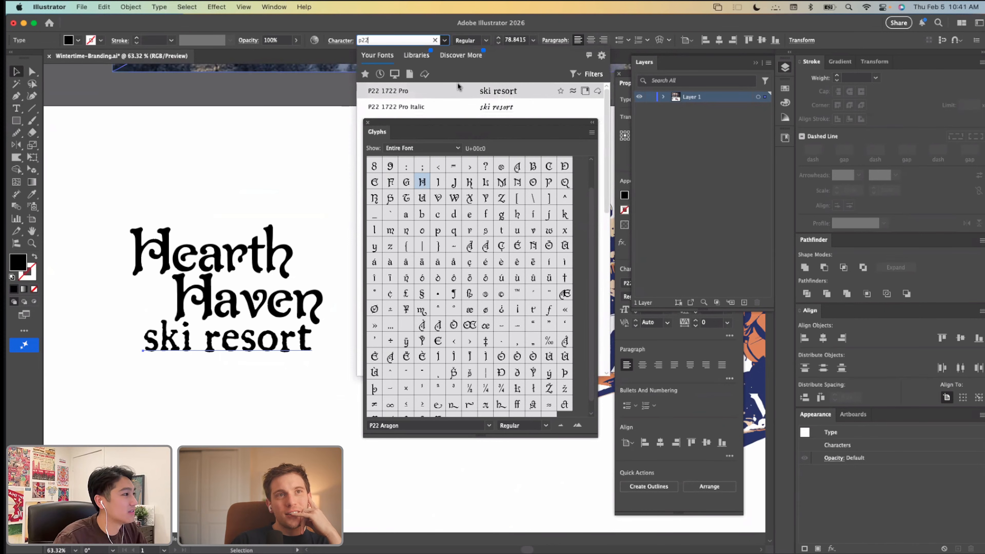
left_click_drag(459, 123, 570, 213)
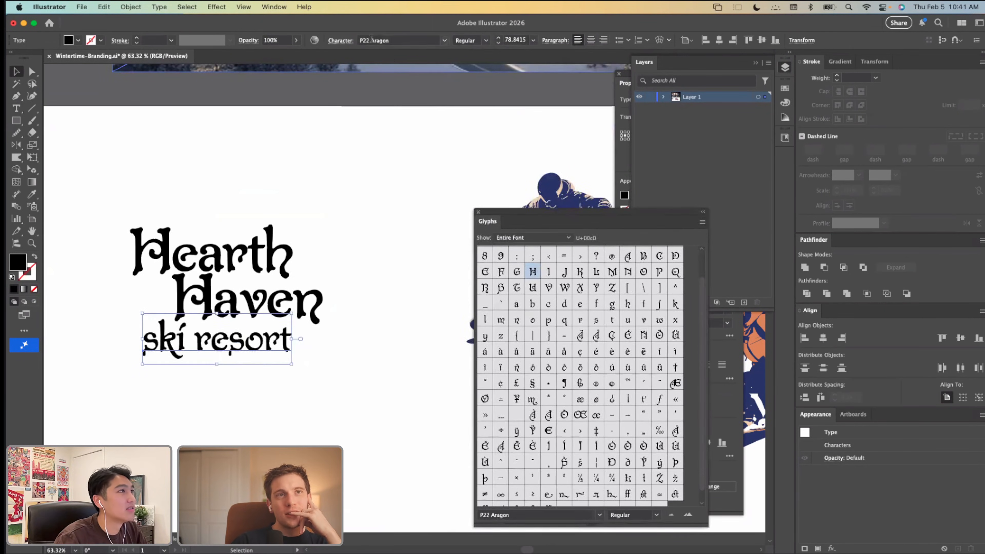
left_click(396, 42)
type("p22")
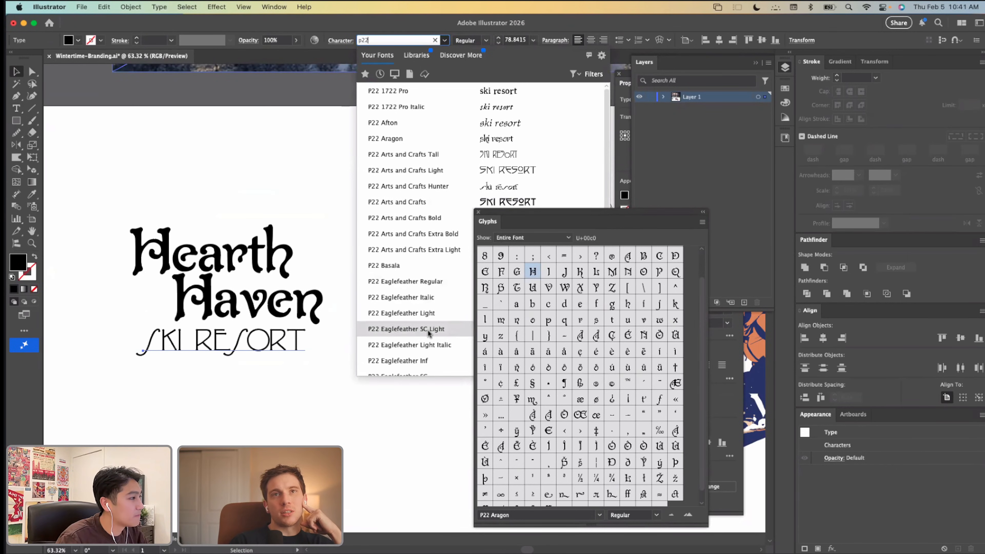
scroll(430, 333, "down", 3)
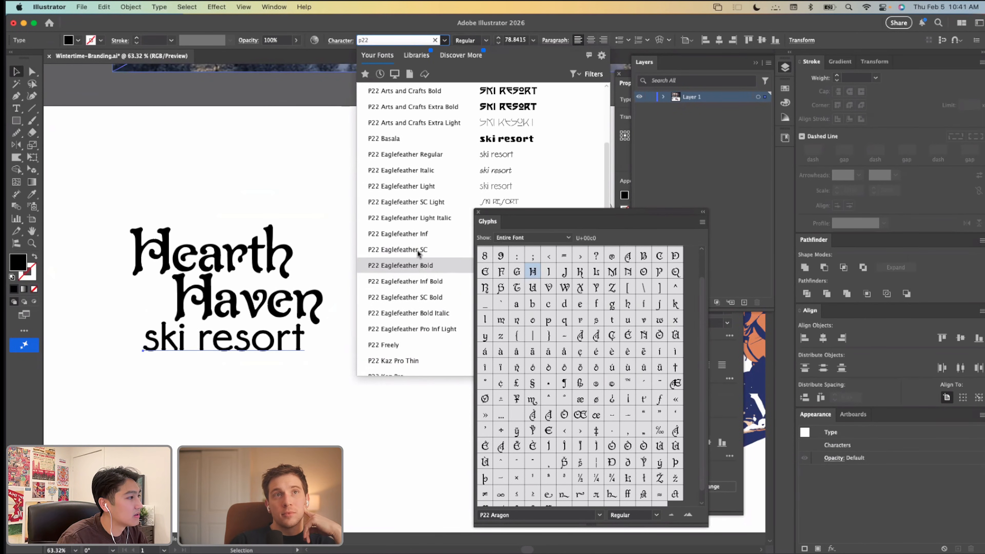
left_click(417, 301)
left_click(343, 376)
mouse_move(276, 352)
left_mouse_down()
mouse_move(255, 348)
mouse_move(261, 352)
left_mouse_up()
left_click(270, 396)
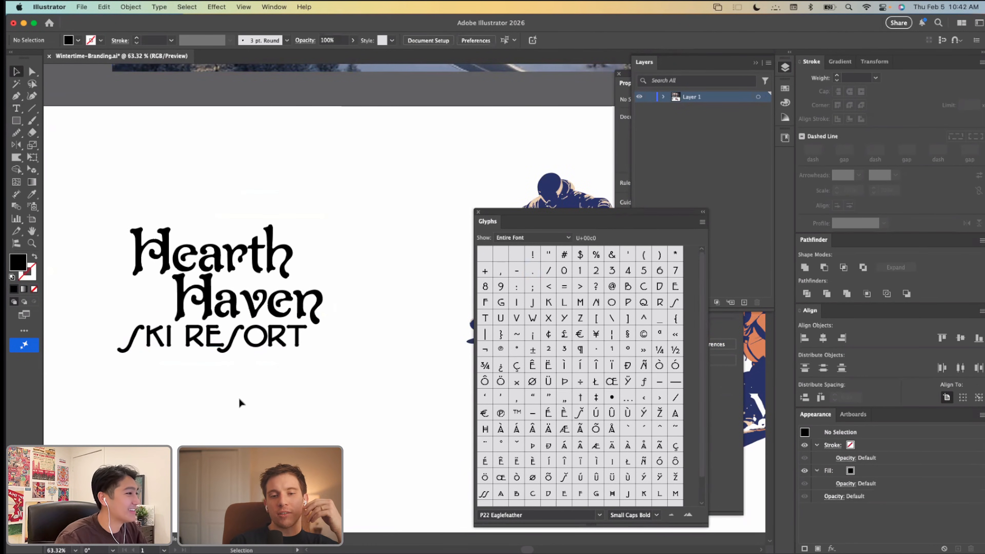
Step: Add a 12 pt text line reading "san francisco, California" below the ski resort line
key("t")
left_click(241, 397)
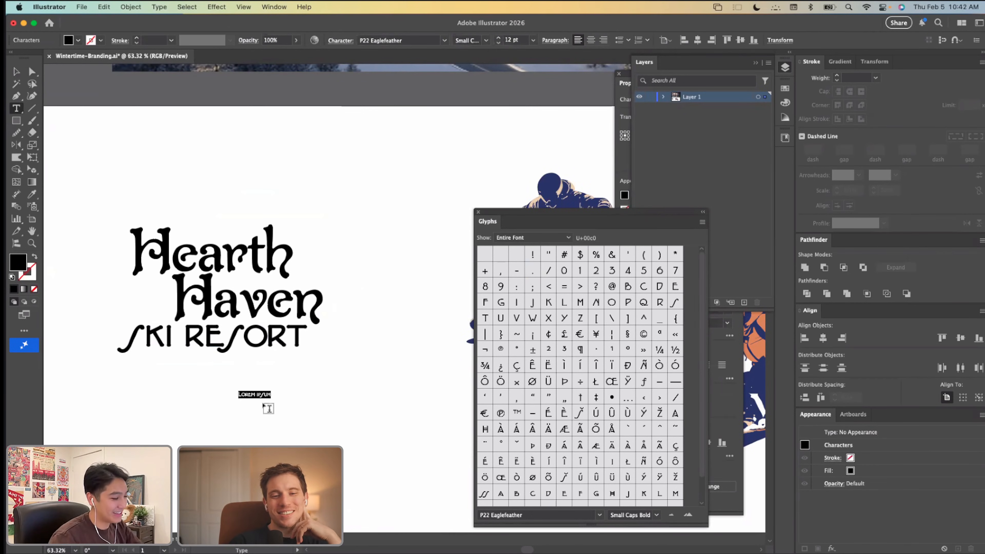
type("san fran")
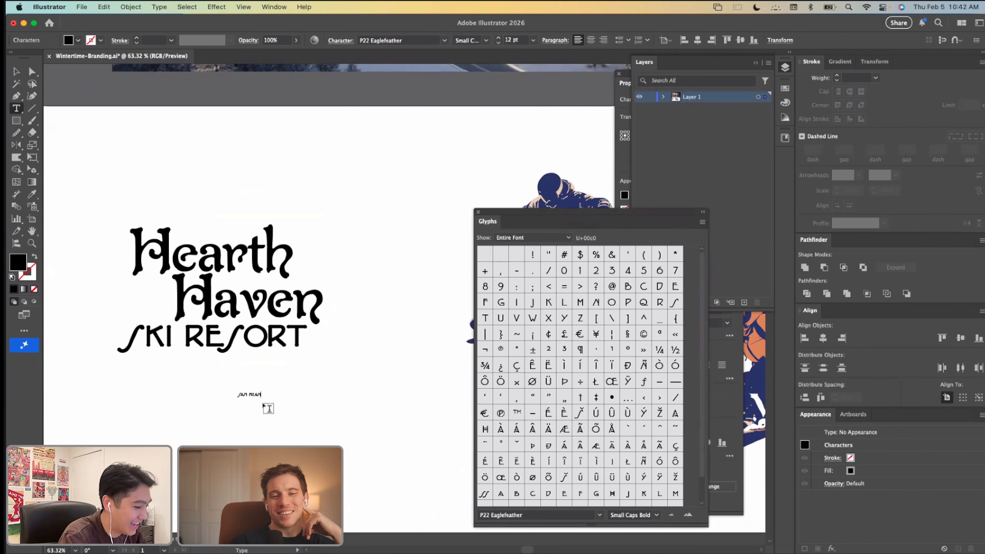
type("cisc")
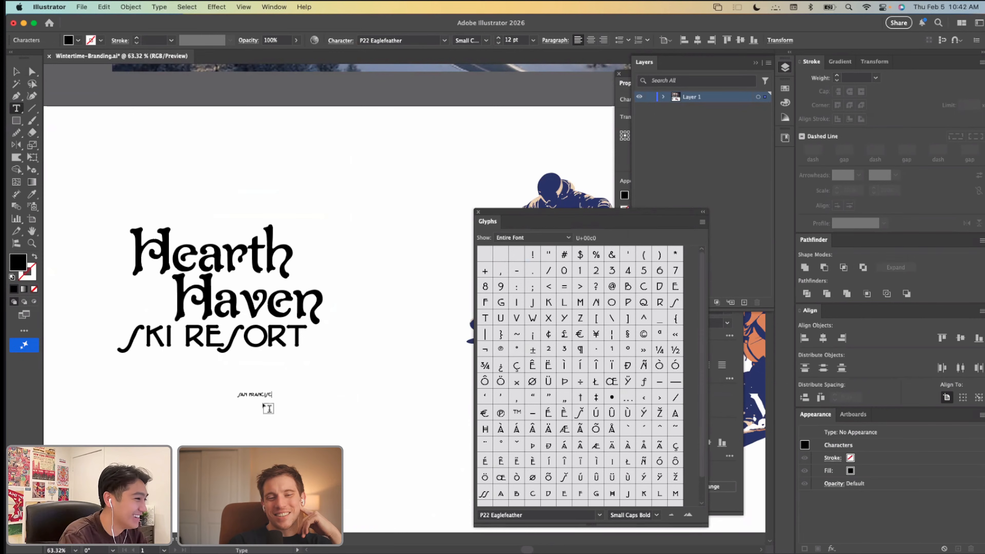
type("oo, California")
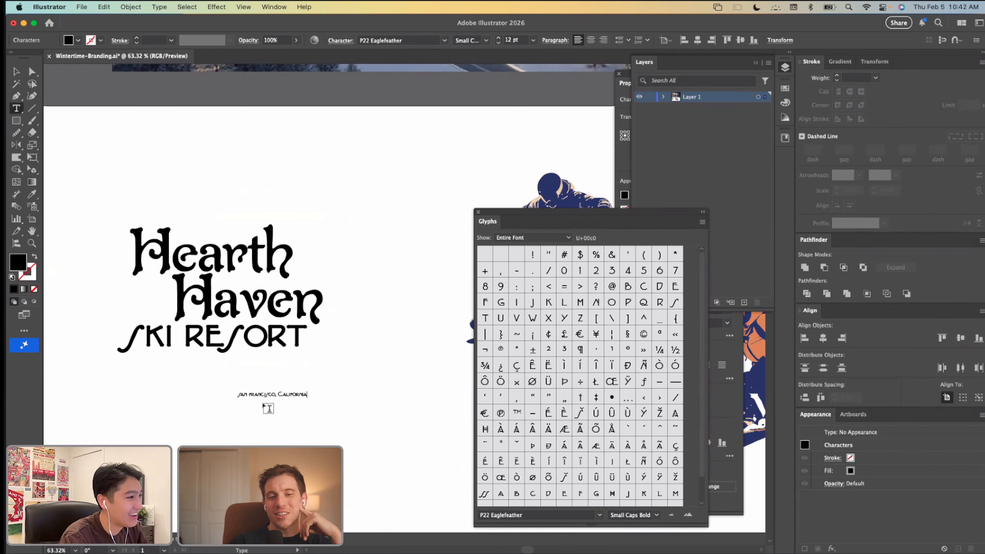
left_click(16, 71)
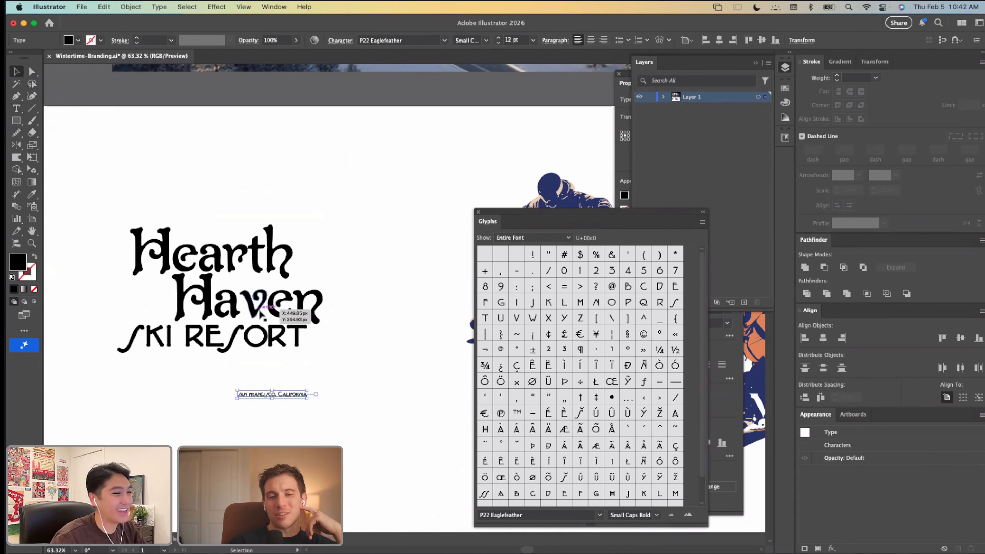
Step: Enlarge the San Francisco, California line and fit it closely beneath SKI RESORT in the lockup
left_click_drag(272, 398, 269, 365)
left_click_drag(332, 363, 184, 273)
left_click(284, 397)
scroll(283, 397, "down", 5)
left_click(284, 417)
scroll(284, 417, "down", 1)
scroll(284, 418, "right", 1)
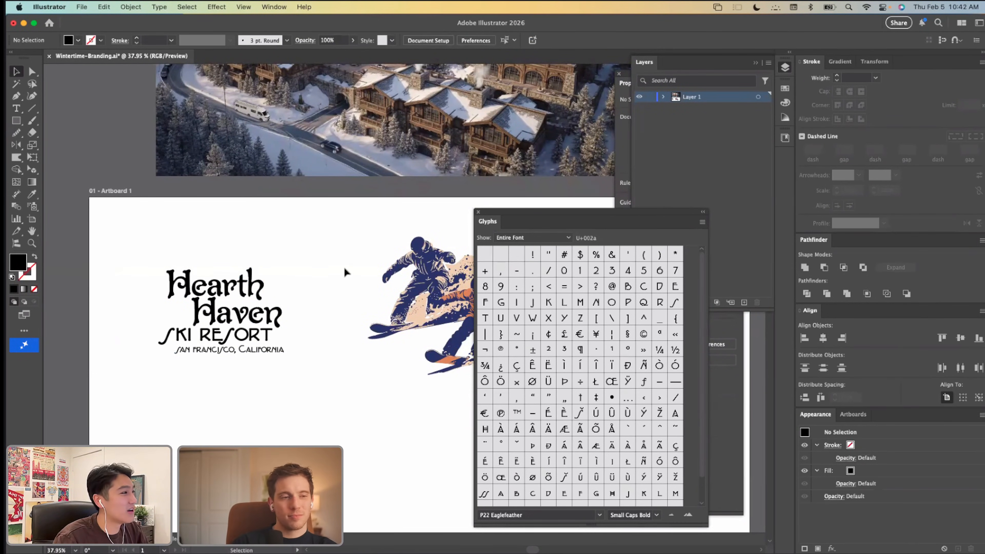
Step: Draw a black square about 343 px wide in the empty area below the Hearth Haven wordmark
left_click_drag(501, 215, 666, 211)
scroll(429, 325, "down", 2)
scroll(430, 325, "right", 3)
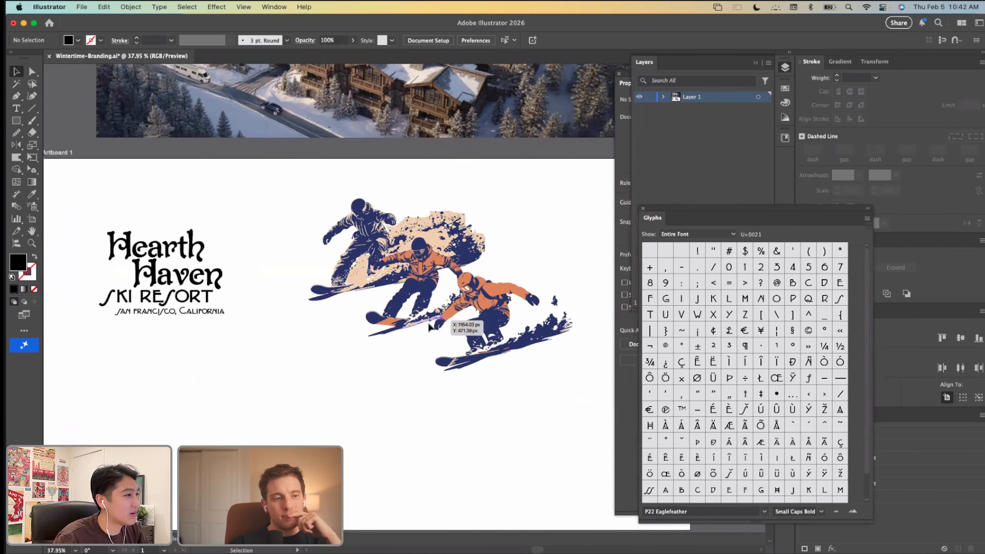
left_click(17, 123)
left_click_drag(179, 358, 296, 477)
key("v")
Step: Set up Generate Vectors for the square with the prompt "Ski Lodge", Icon content type and maximum detail
left_click(216, 6)
mouse_move(131, 7)
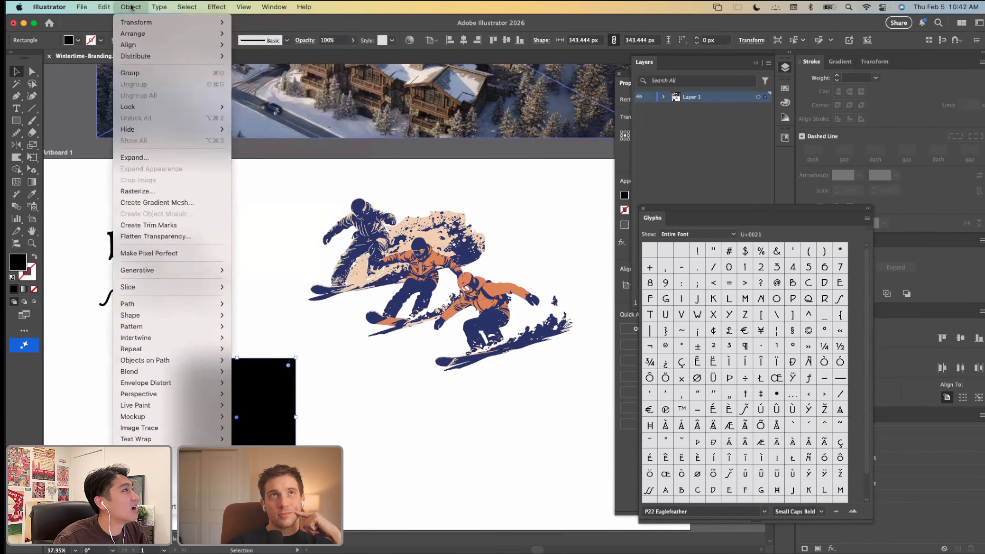
mouse_move(159, 270)
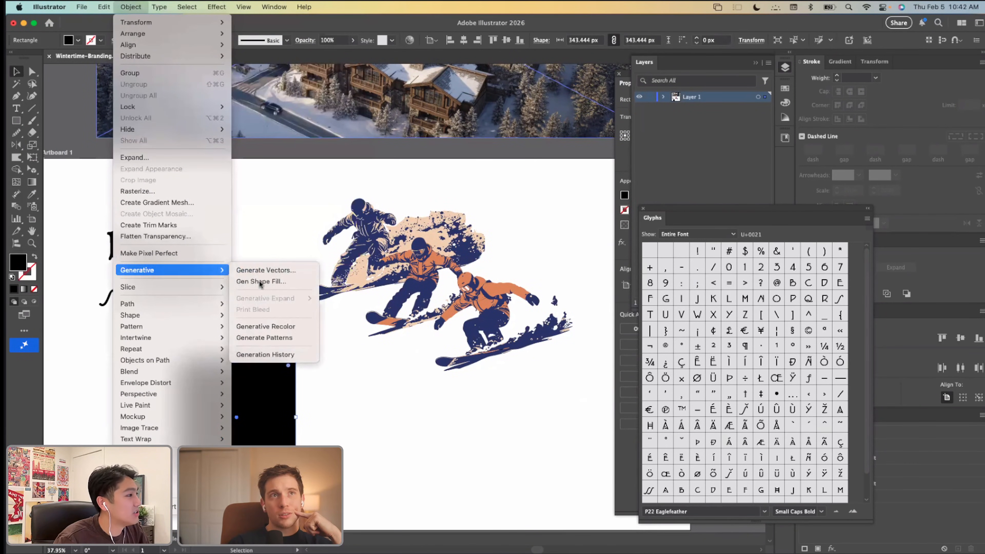
left_click(268, 272)
left_click(551, 265)
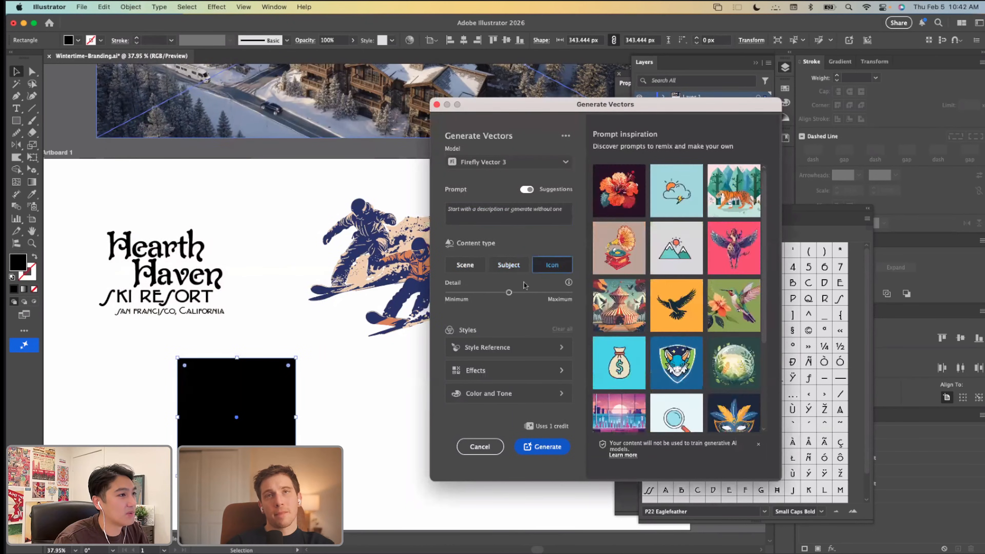
left_click(569, 293)
left_click(521, 220)
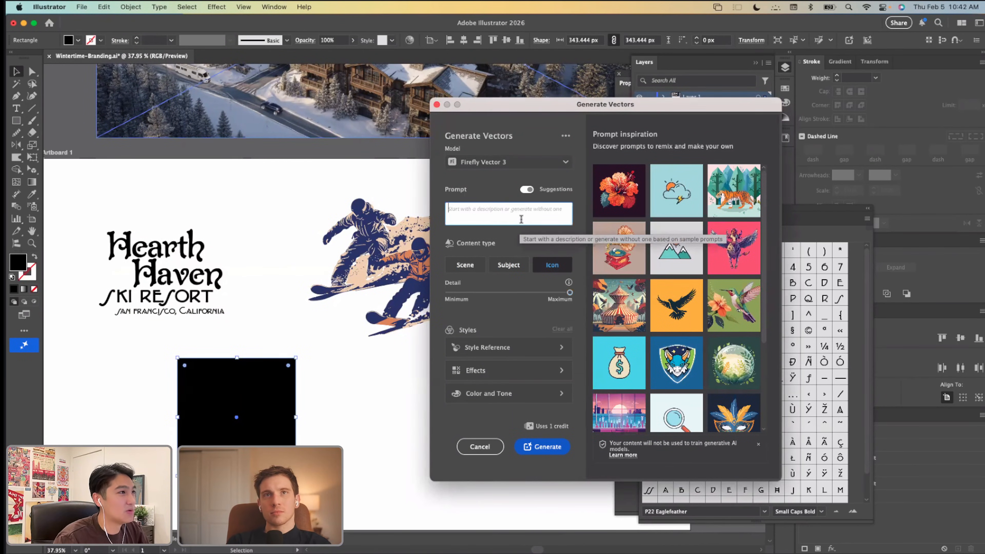
type("Ski Lod")
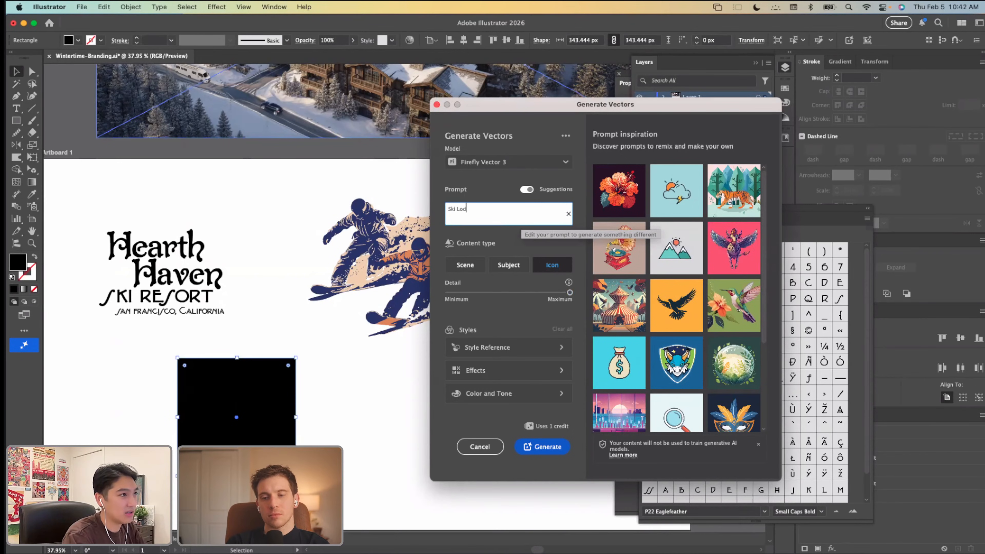
type("ge")
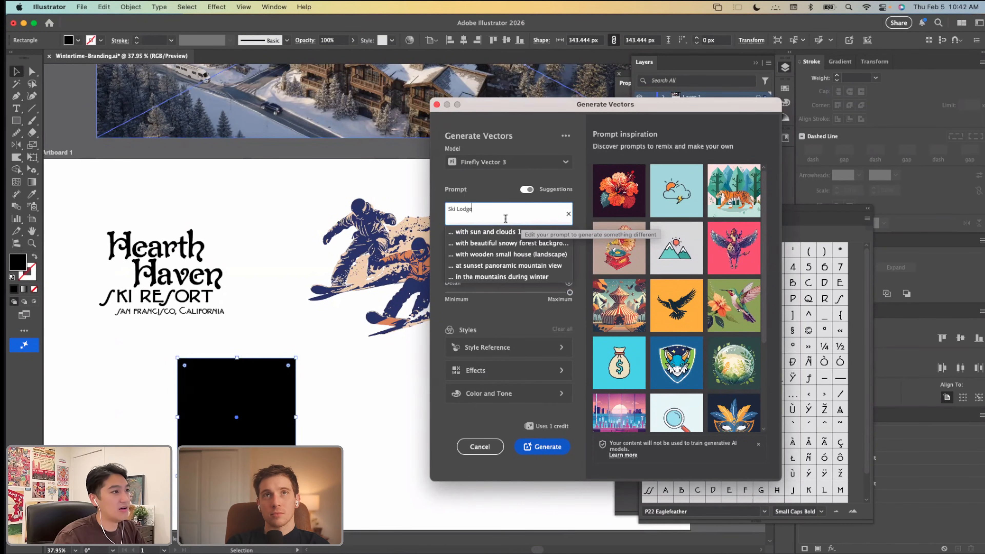
Step: Use the snowy village photo above the artboard as the style reference and generate the ski lodge vectors
left_click(488, 347)
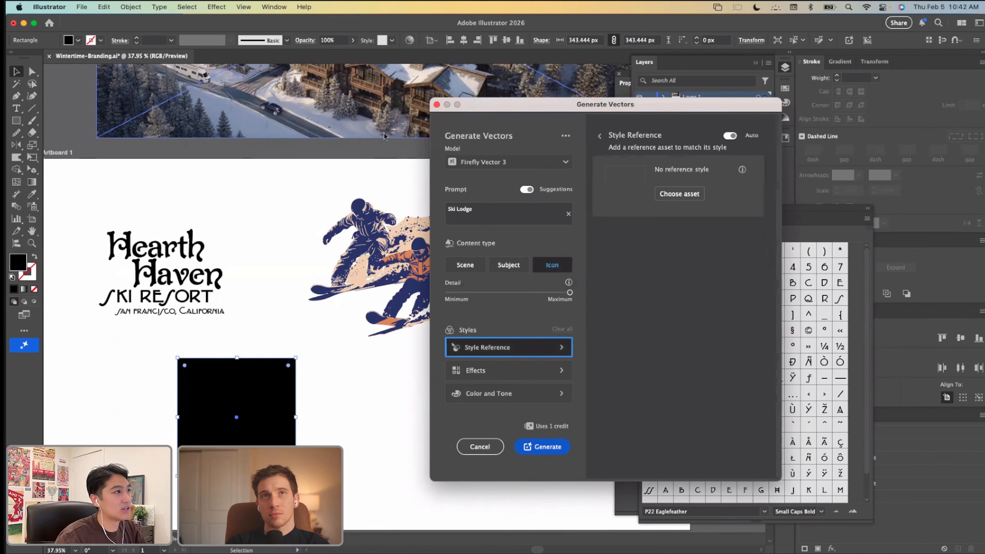
left_click(679, 193)
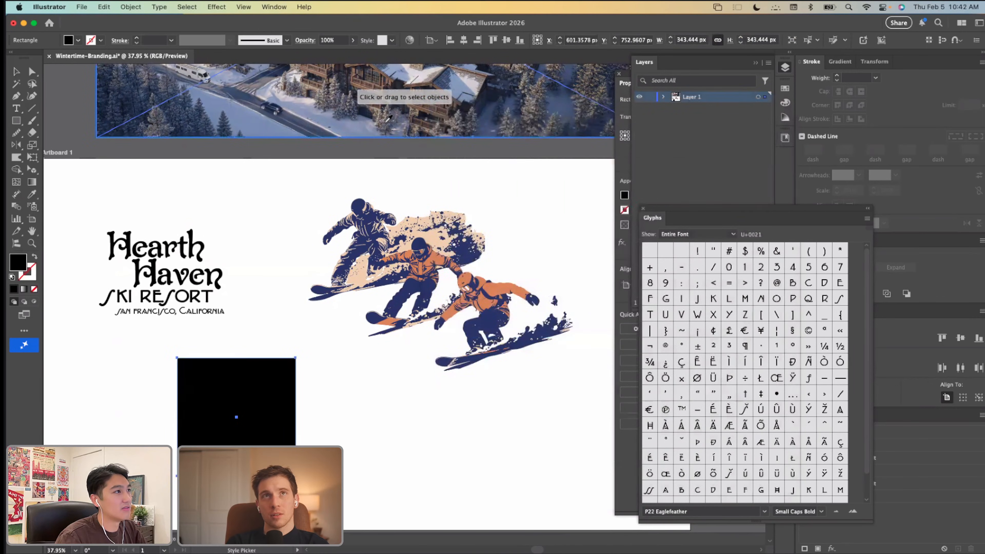
left_click(388, 118)
left_click(504, 208)
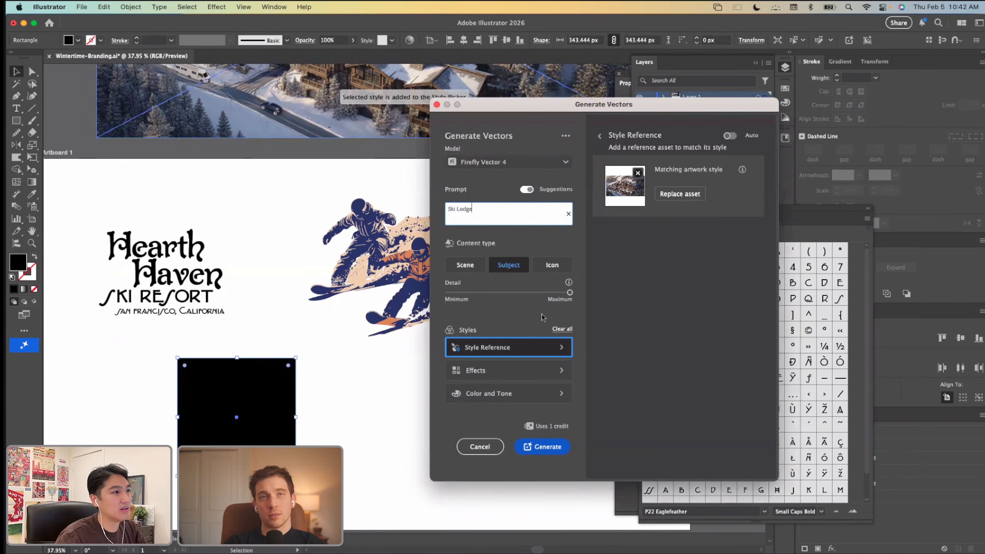
left_click(546, 447)
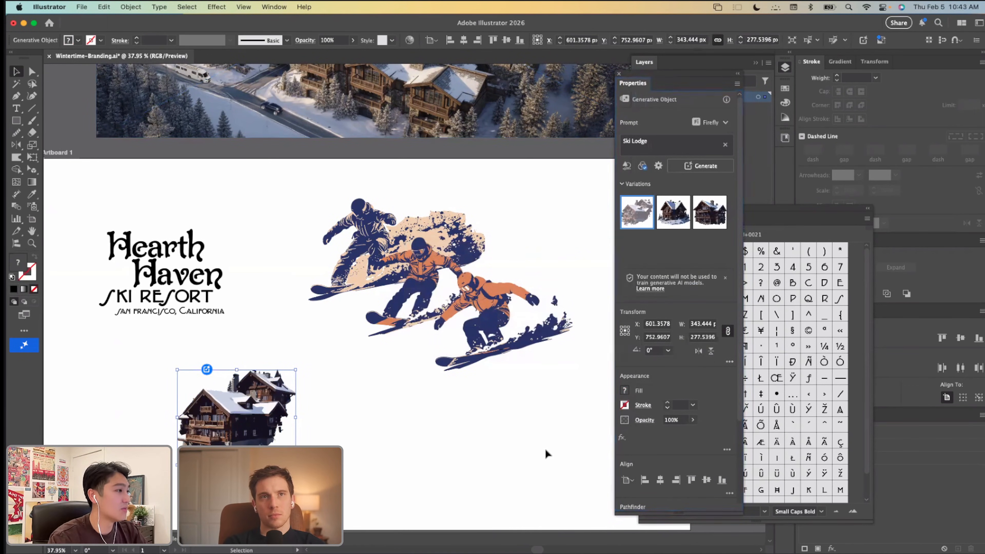
Step: Compare the generated ski lodge variations, return to the first one and inspect its detail up close
left_click(681, 218)
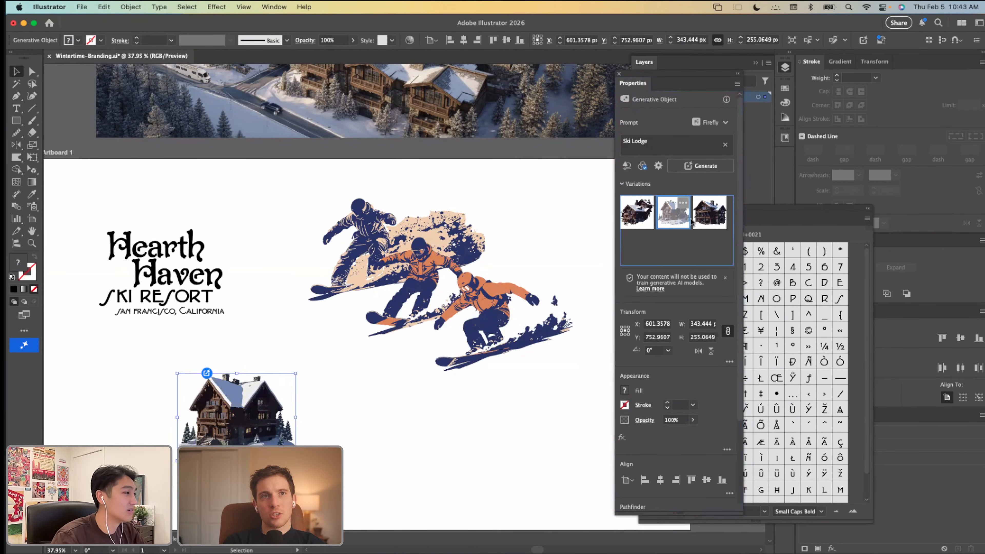
left_click(714, 224)
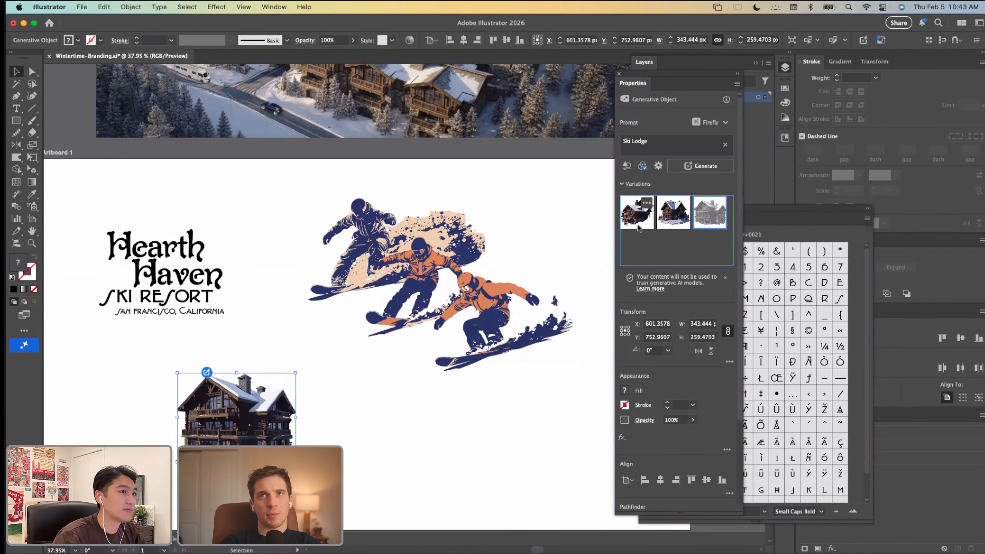
scroll(178, 455, "up", 8)
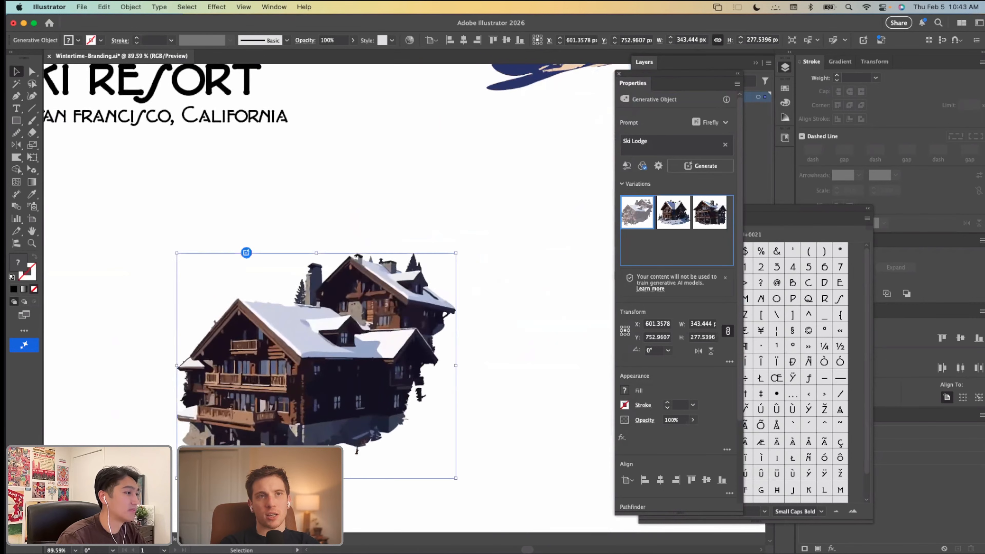
scroll(319, 356, "down", 1)
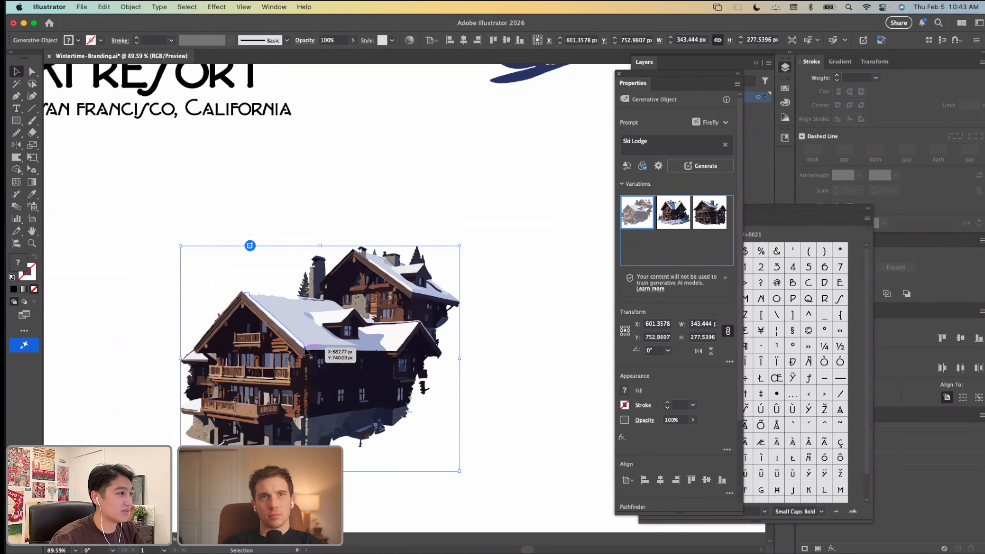
scroll(295, 421, "up", 5)
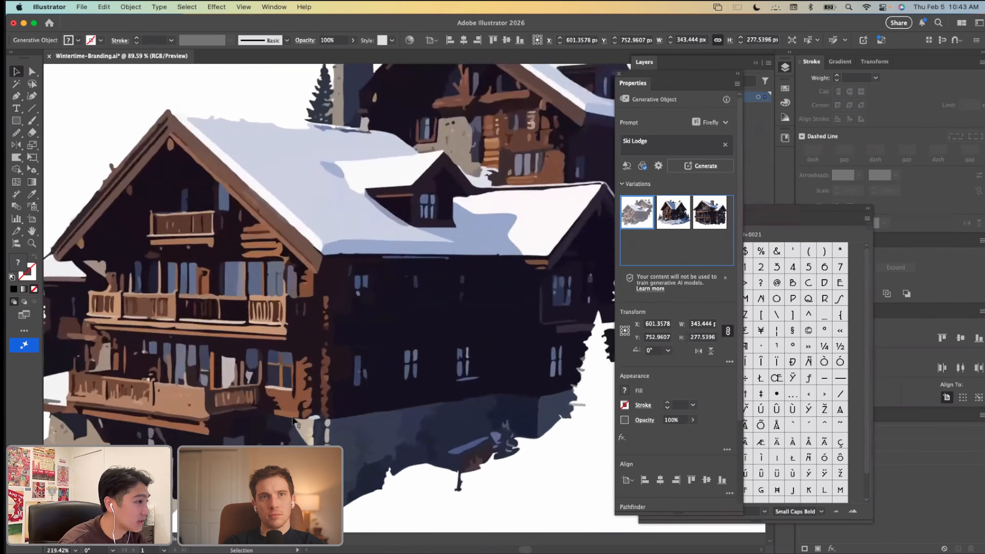
scroll(295, 421, "down", 3)
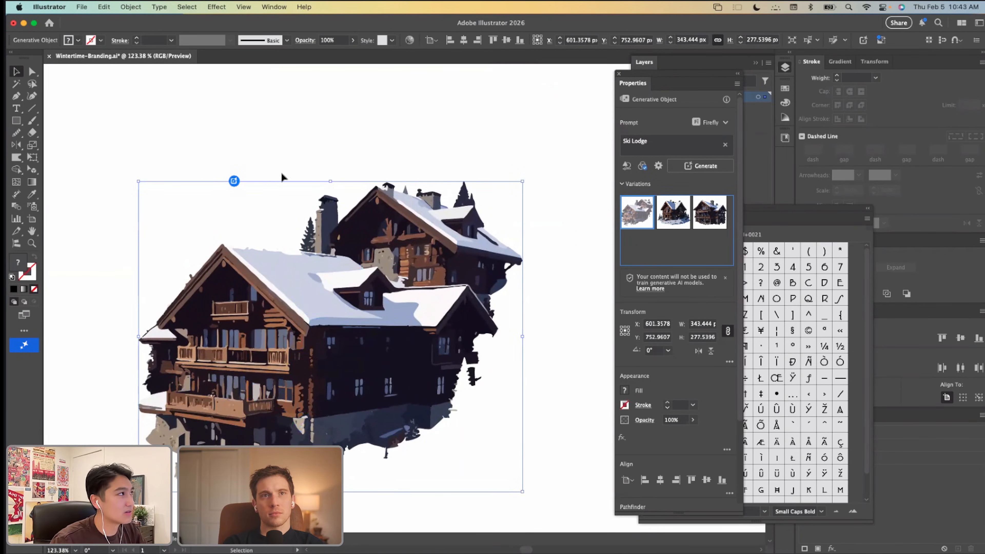
Step: Isolate the generated ski lodge, select all its artwork and open Recolor Artwork with its settings clear of other panels
double_click(275, 270)
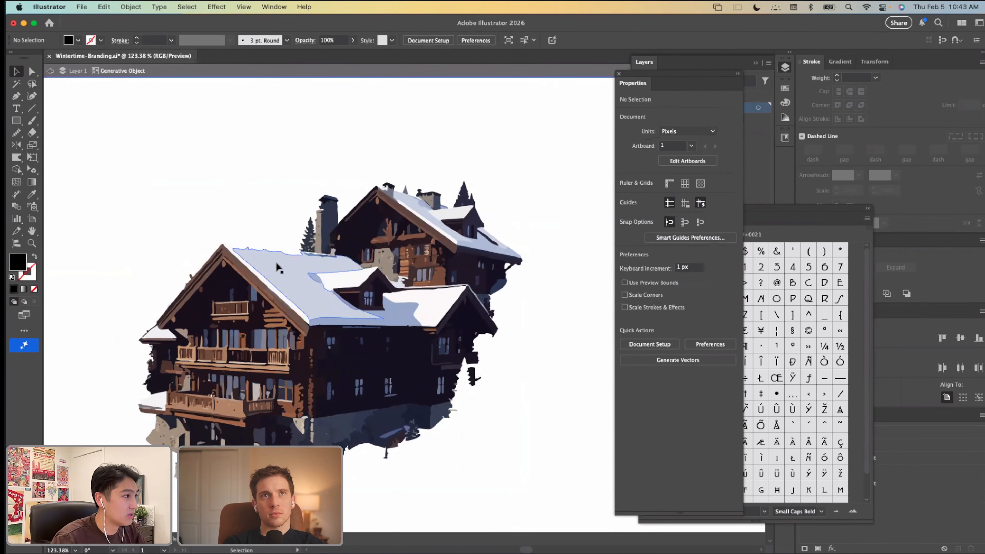
key("super+a")
left_click(104, 6)
mouse_move(217, 208)
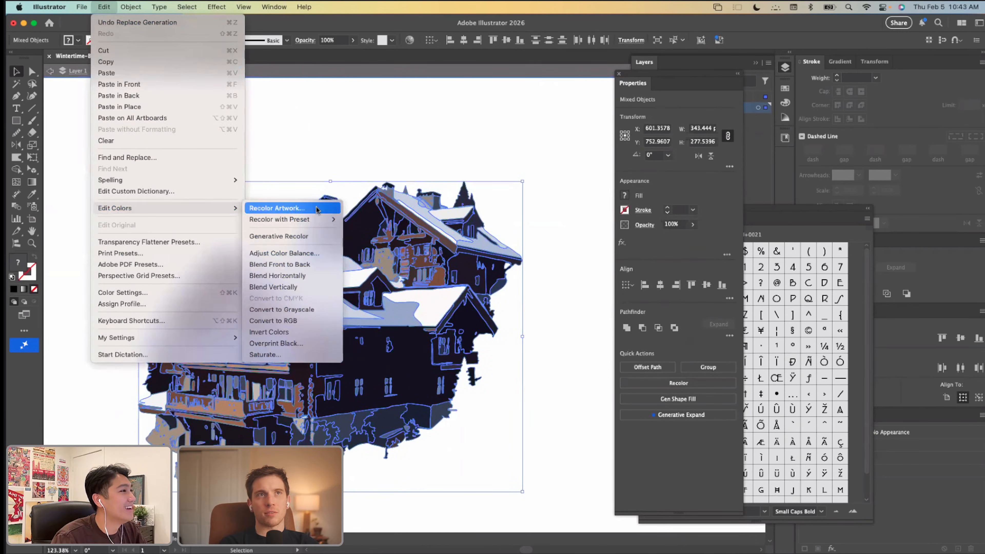
left_click(277, 208)
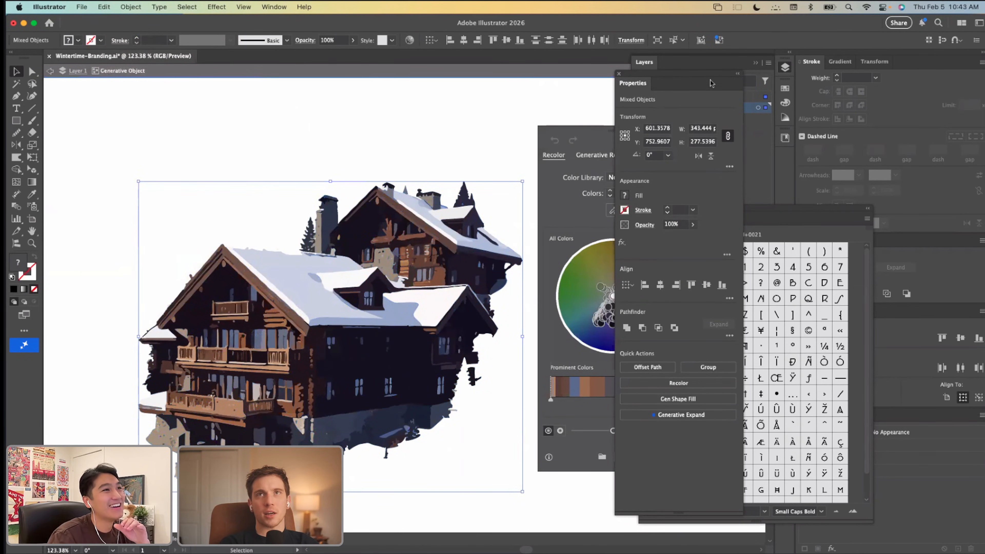
left_click_drag(630, 74, 714, 77)
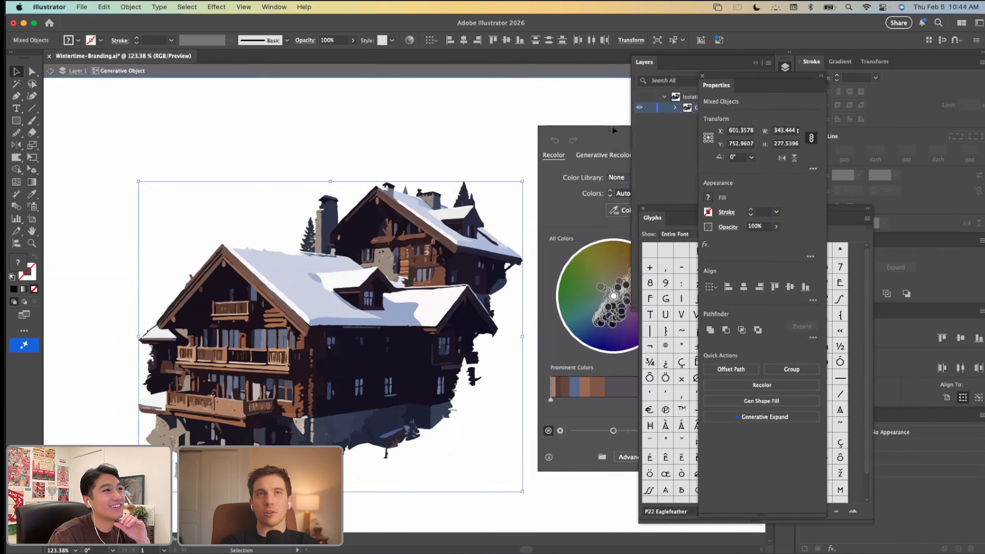
left_click_drag(606, 130, 499, 124)
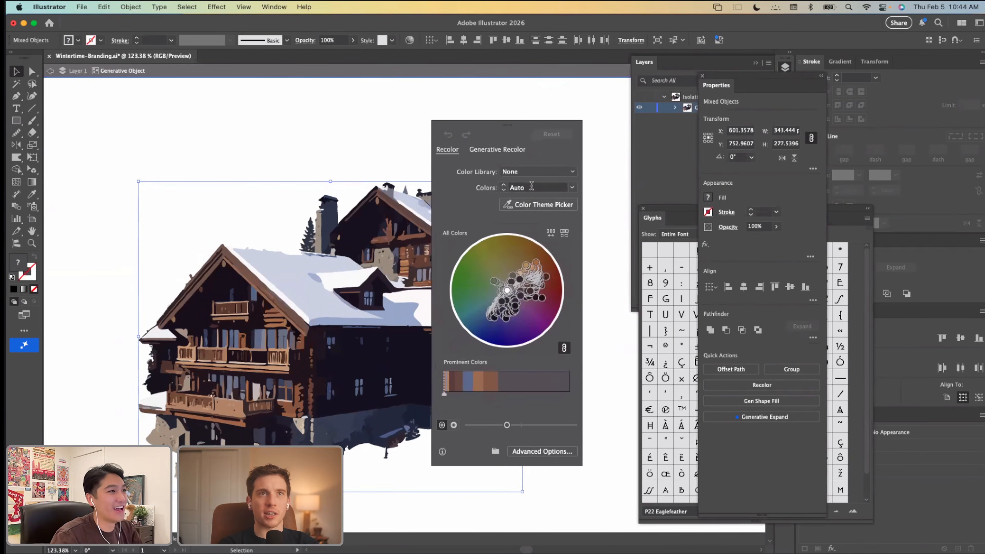
Step: Reduce the ski lodge artwork to 4 colors
left_click(531, 187)
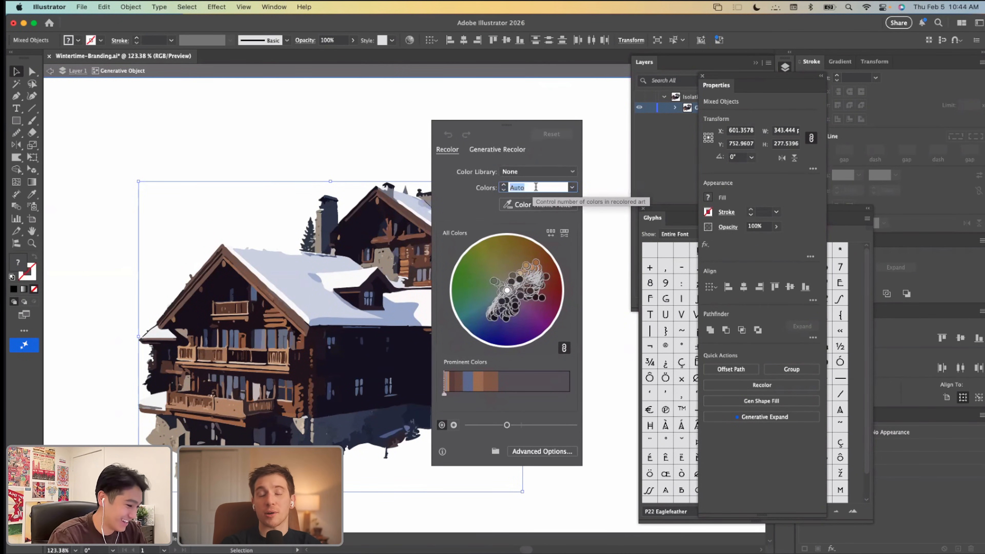
type("3")
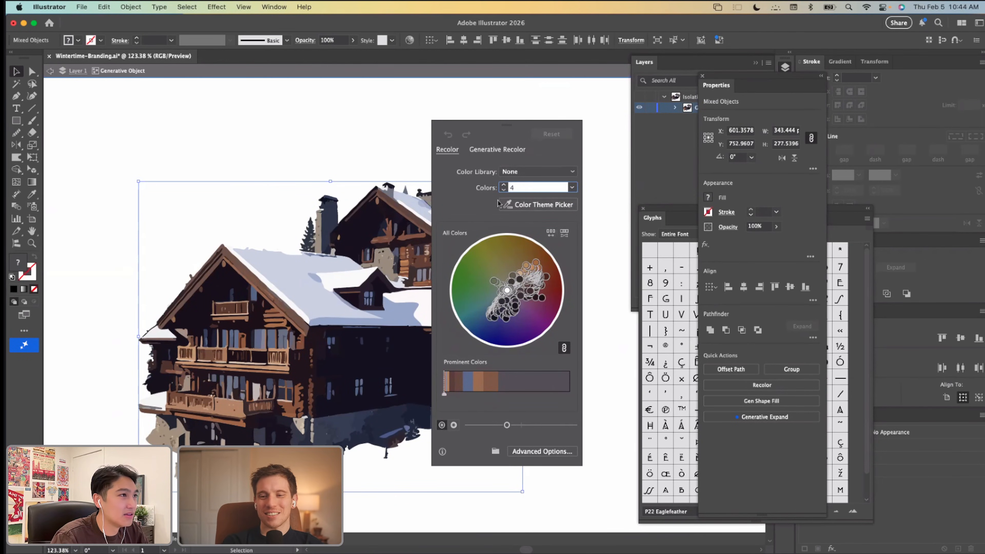
left_click(527, 175)
left_click(453, 185)
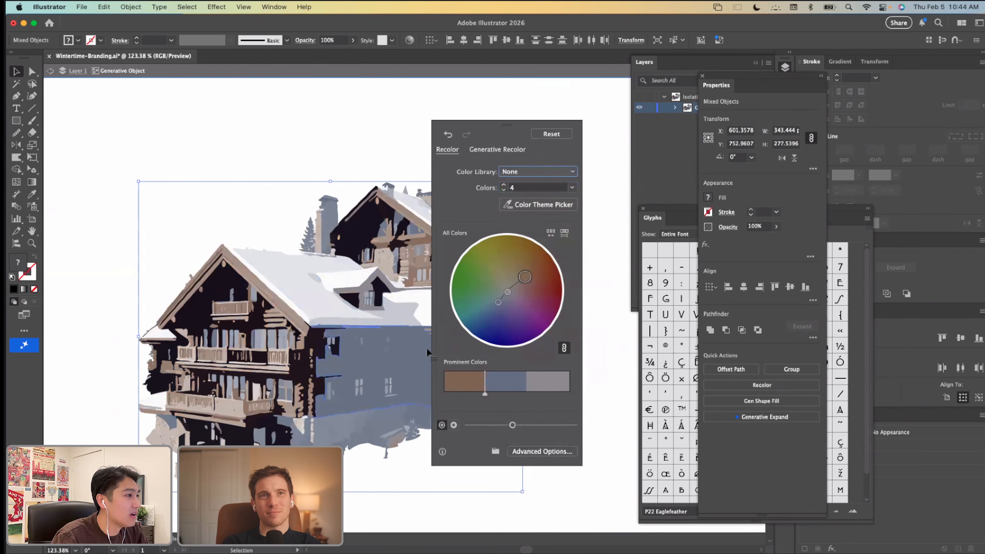
Step: Open the advanced recolor options and reduce the ski lodge artwork to 6 colors
scroll(421, 342, "right", 2)
scroll(374, 344, "right", 1)
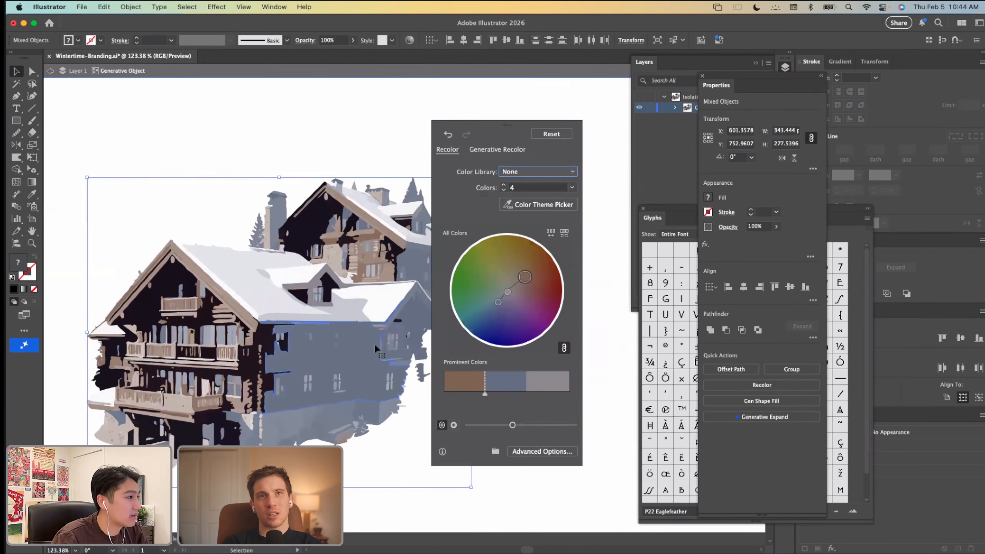
left_click(537, 452)
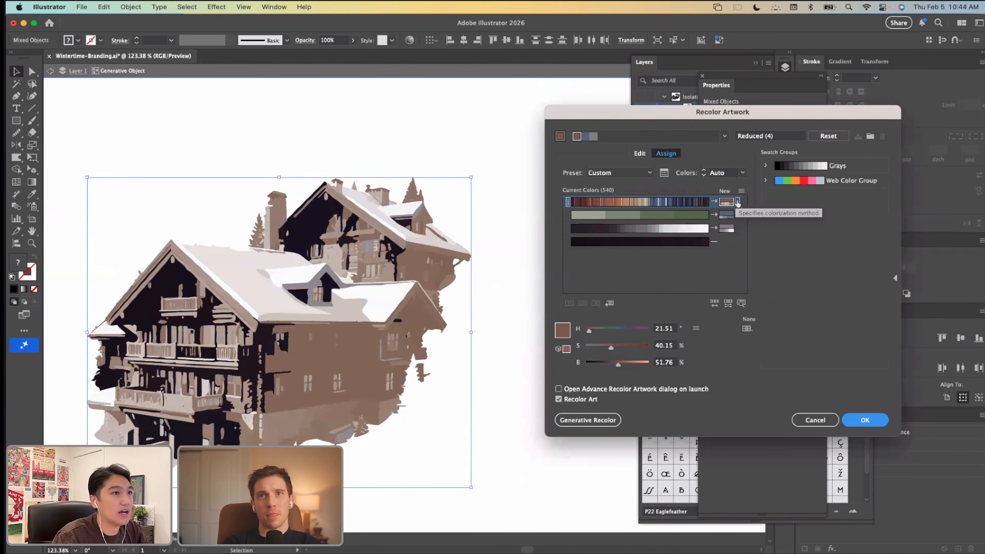
left_click(737, 201)
left_click(732, 175)
left_click(731, 173)
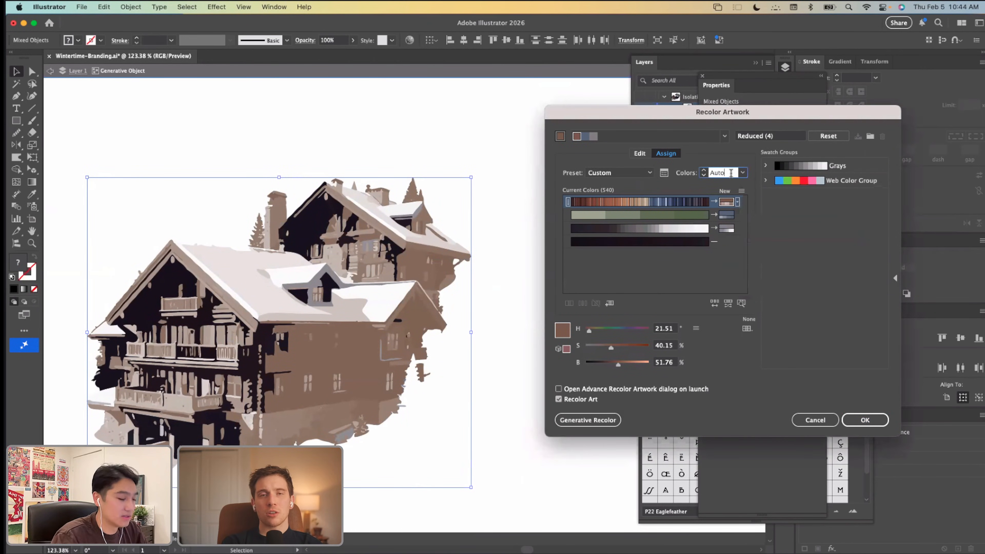
left_click_drag(731, 174, 706, 171)
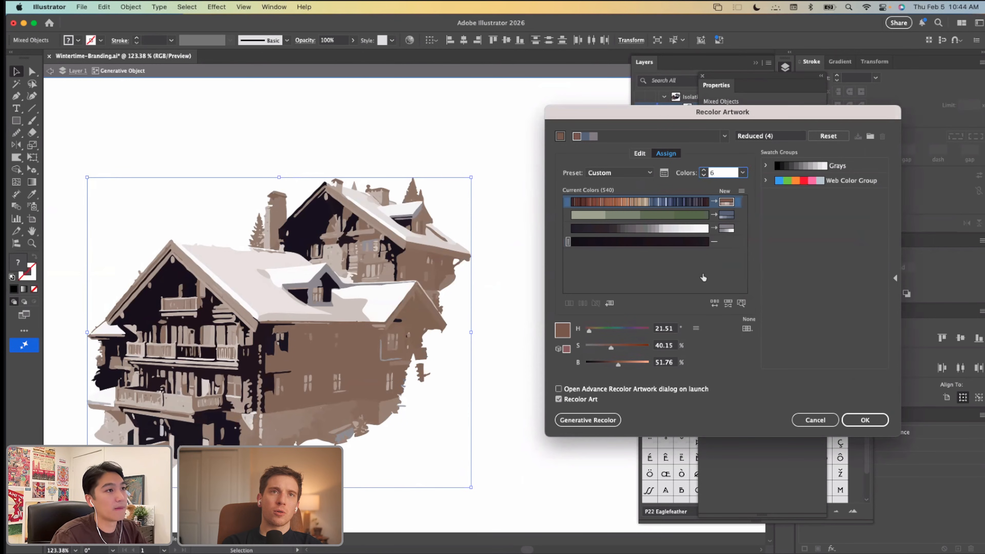
left_click(648, 173)
left_click(697, 165)
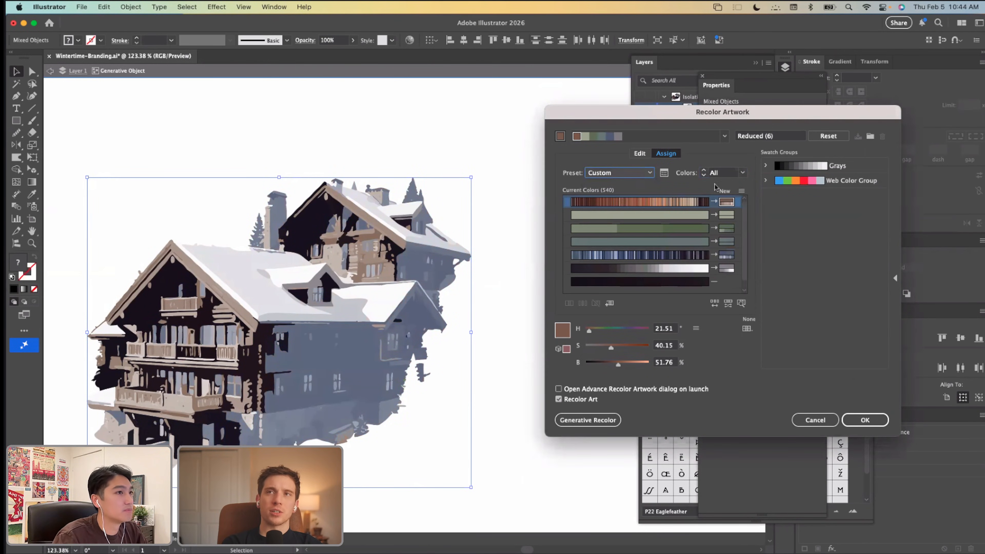
Step: Set the colorization method to Exact for all the lodge's colors and apply the recoloring
left_click(737, 201)
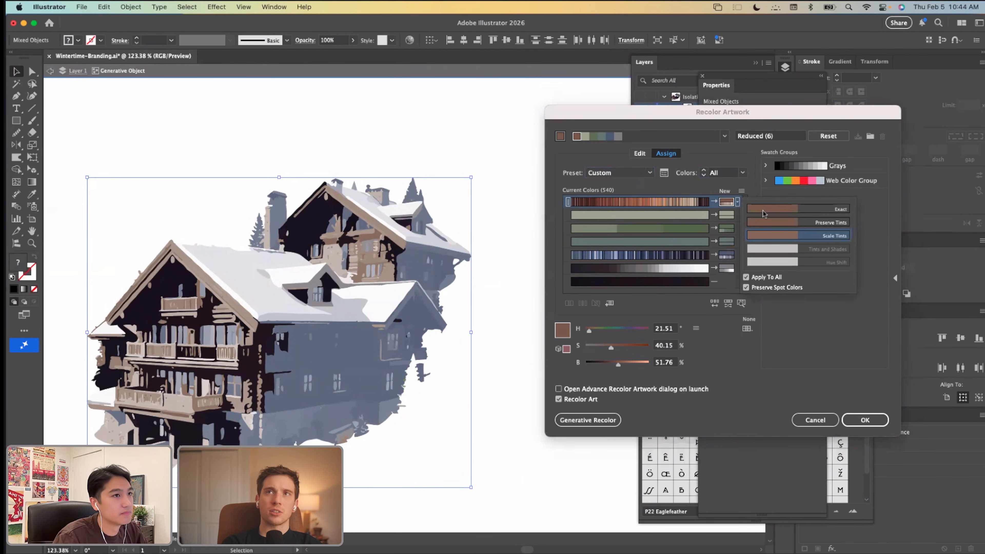
left_click(764, 209)
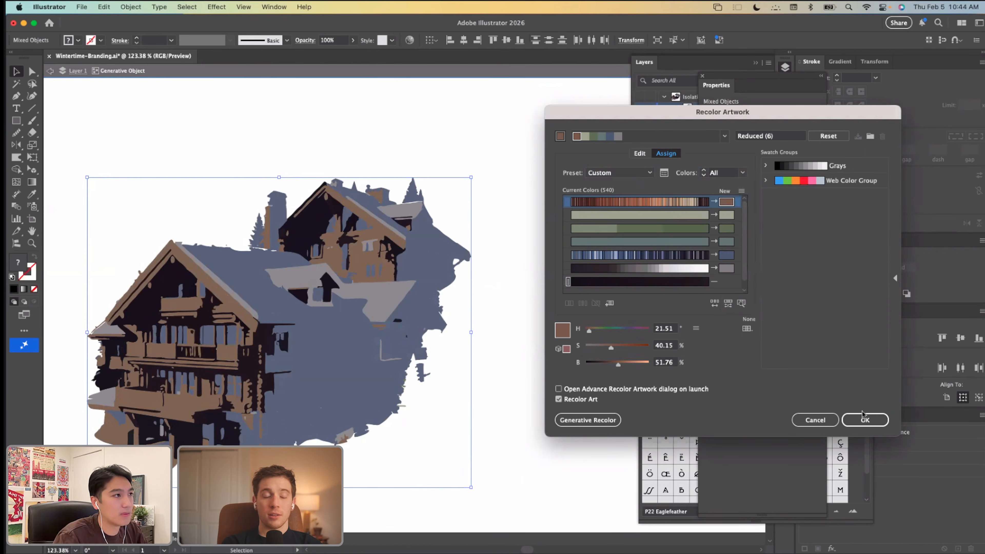
left_click(864, 419)
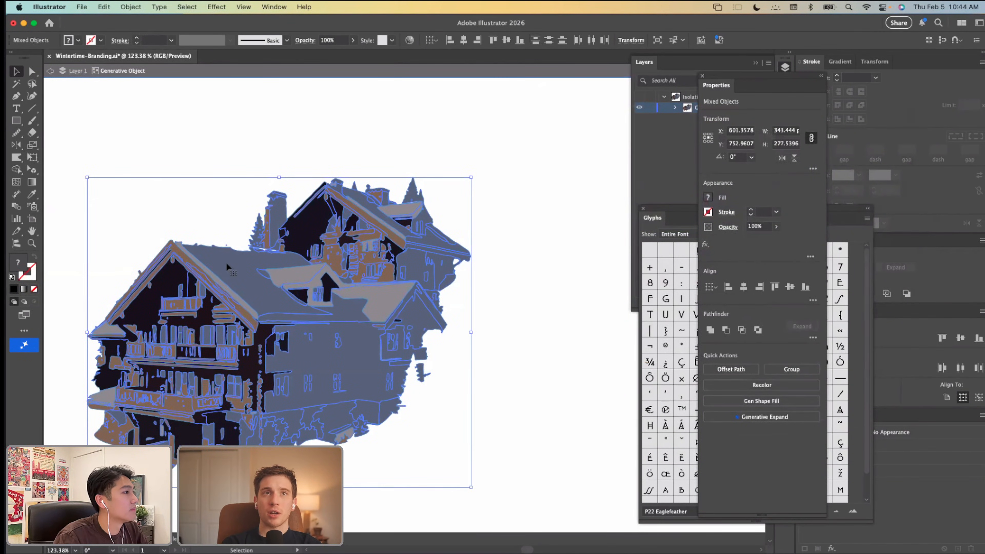
Step: Open Recolor Artwork for the selected lodge artwork and bring up its advanced color assignment options
left_click_drag(225, 261, 299, 227)
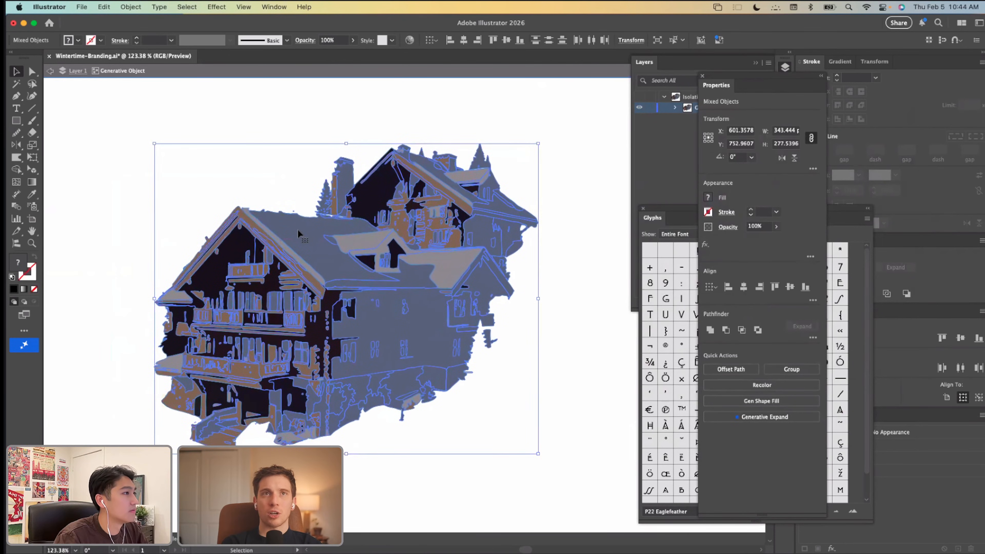
left_click(104, 7)
mouse_move(128, 208)
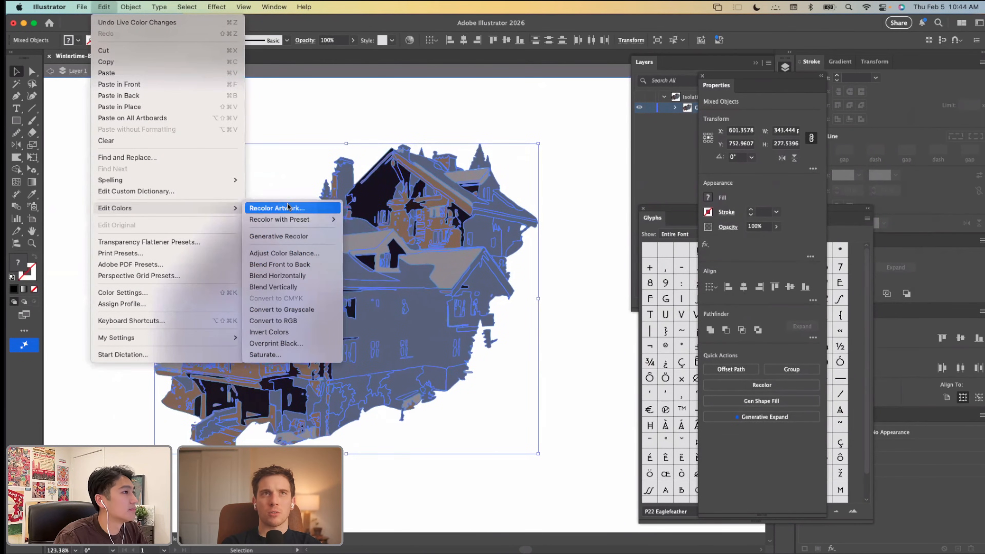
left_click(279, 208)
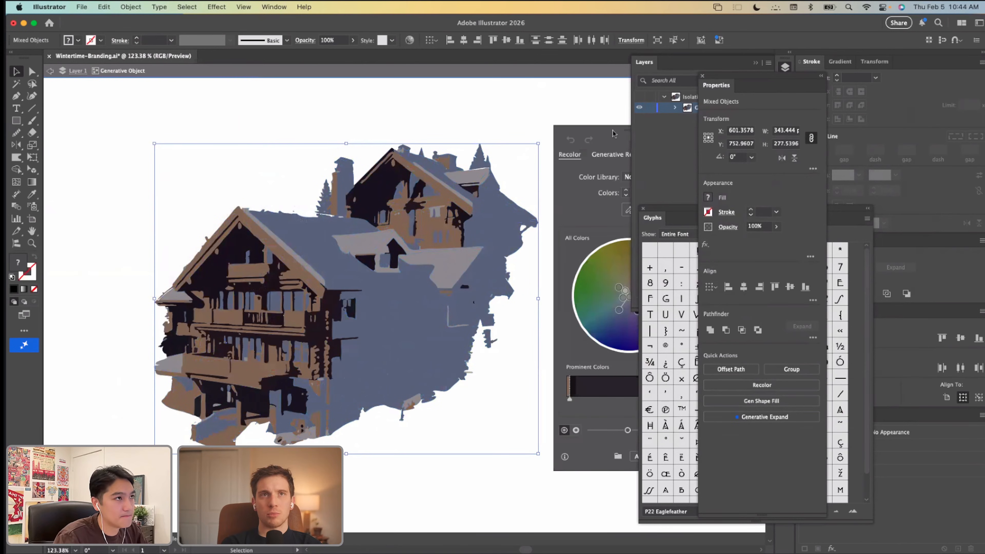
left_click_drag(613, 134, 480, 134)
left_click_drag(436, 402, 491, 404)
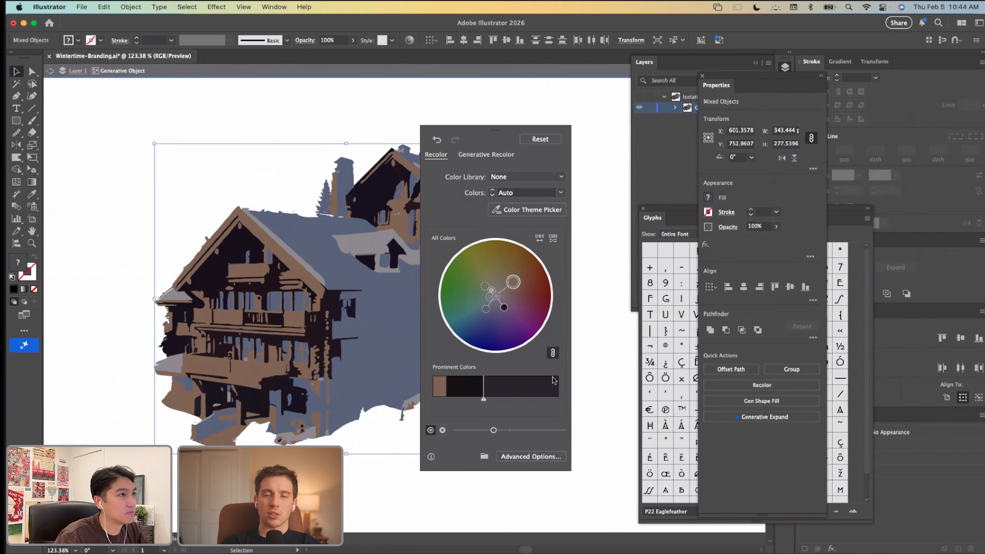
left_click(538, 456)
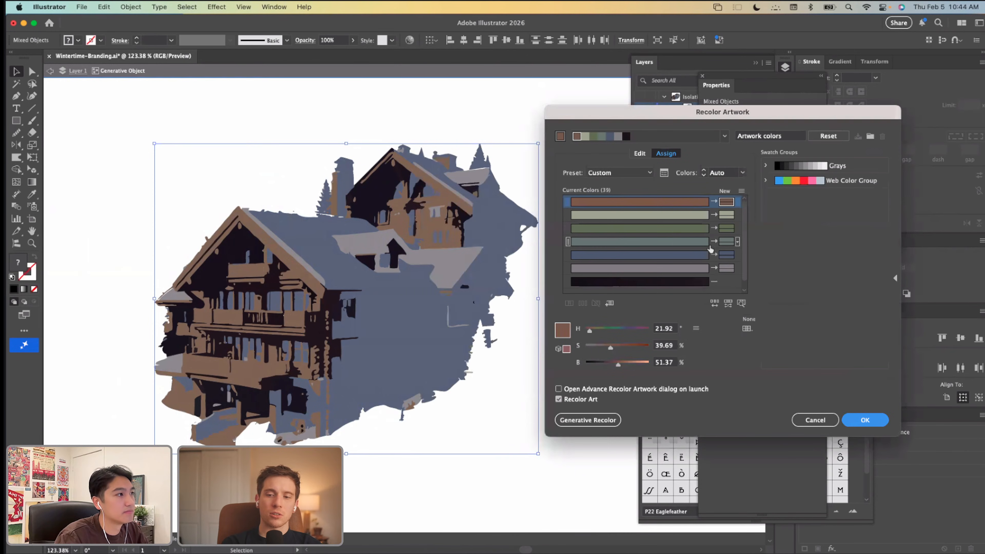
Step: Recolor the lodge's blue areas with the green and the green areas with the near-black, apply it, and deselect the artwork
left_click_drag(705, 231, 729, 256)
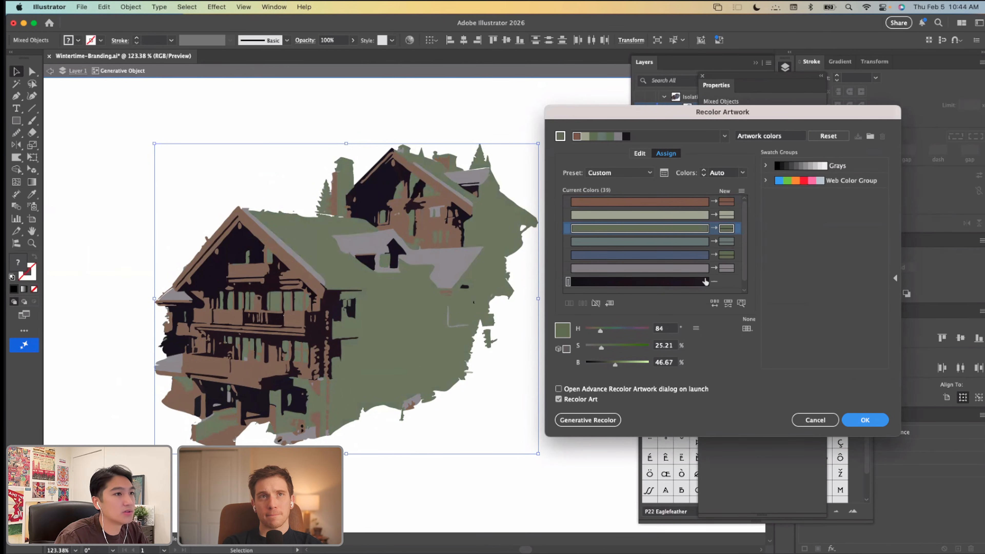
left_click_drag(705, 282, 730, 231)
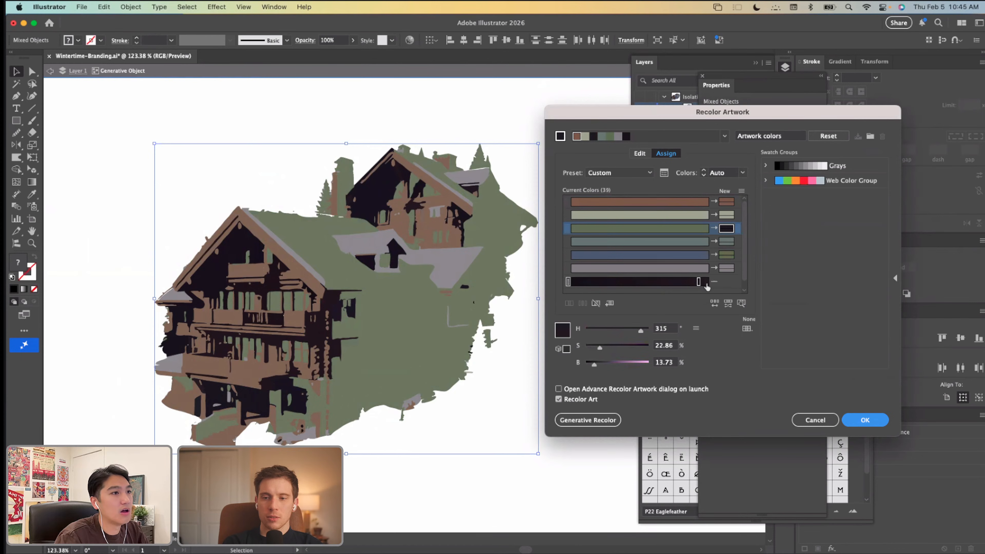
left_click(867, 421)
left_click(368, 440)
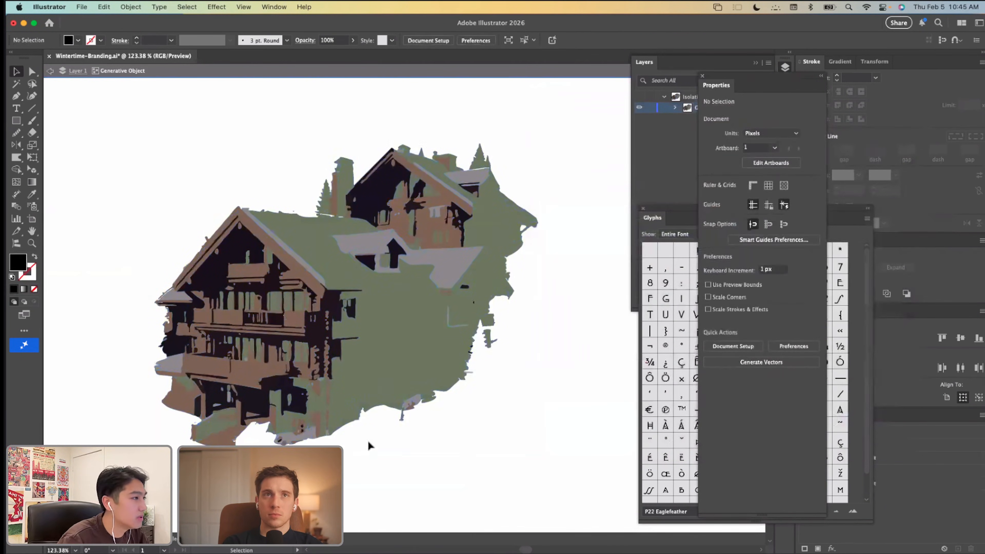
Step: Select every lodge shape that shares the green side wall's fill color, ready for color sampling
key("a")
left_click(321, 328)
left_click(369, 316)
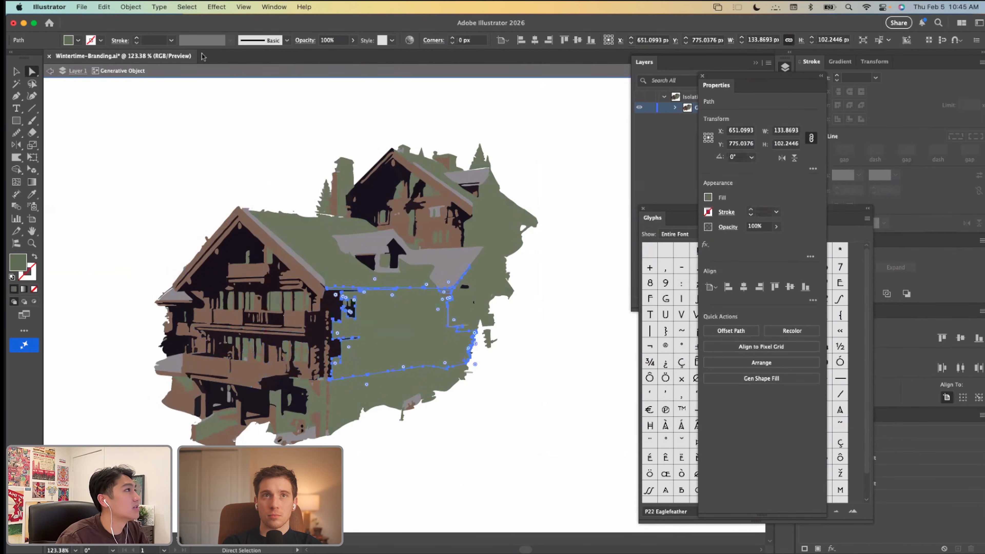
left_click(186, 7)
left_click(304, 167)
key("i")
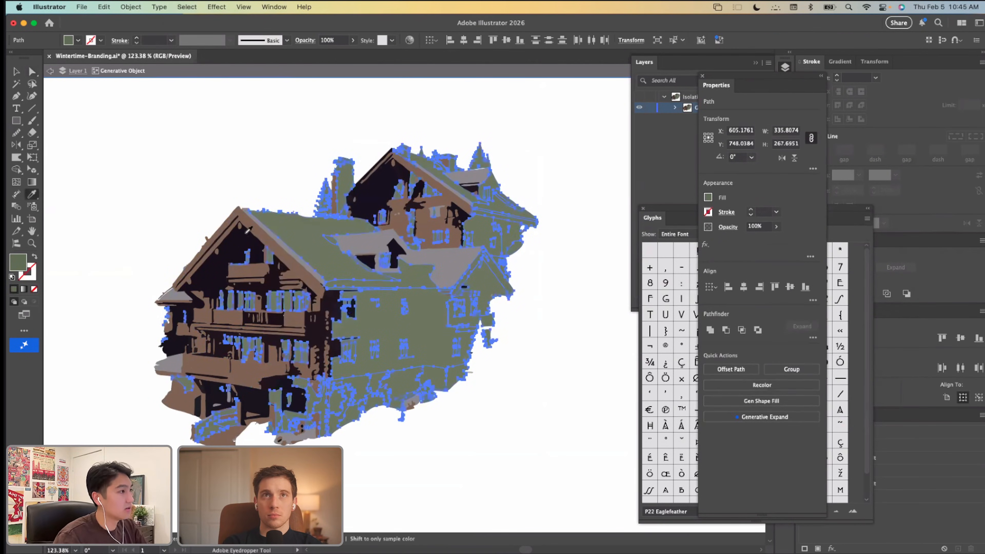
Step: Try filling the selected green shapes with a color sampled near the front gable's peak, and undo it
left_click(245, 232)
key("v")
left_click(207, 175)
key("ctrl+z")
key("ctrl+z")
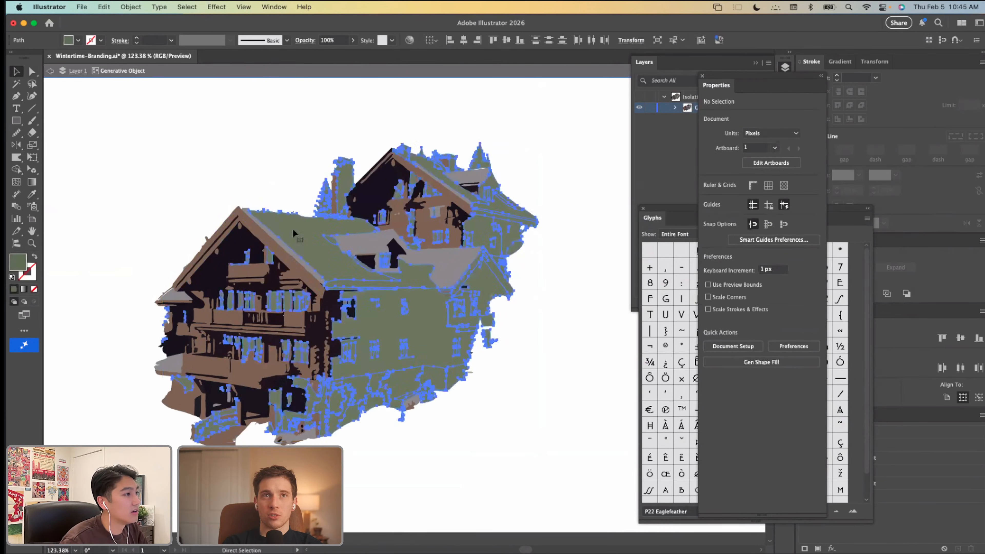
Step: Fill the selected green shapes with the dark color sampled from the lodge's shadows and deselect them
scroll(292, 229, "up", 3)
key("i")
left_click(354, 332)
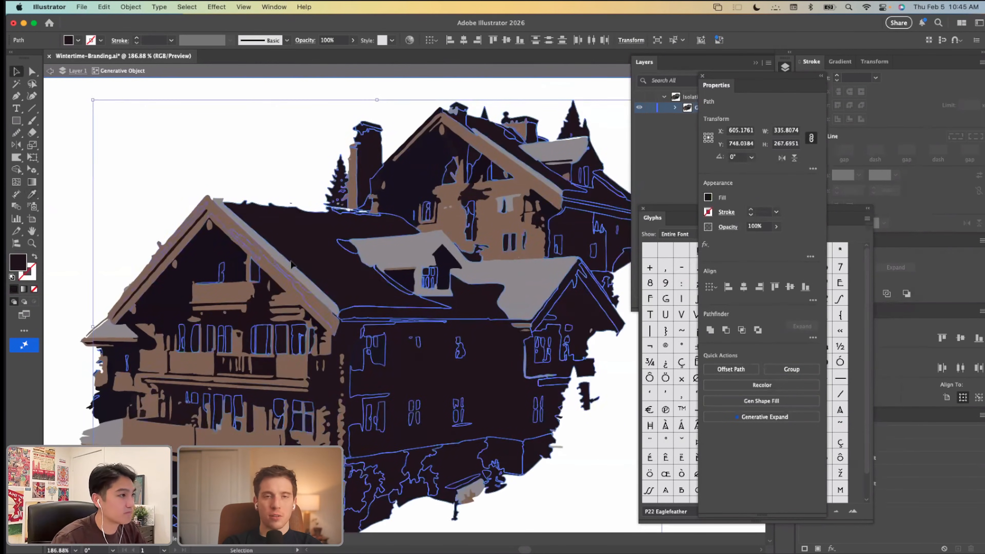
key("v")
left_click(220, 138)
Step: Inspect the darkened lodge inside and outside isolation mode, and isolate its artwork again
scroll(221, 138, "down", 5)
scroll(311, 138, "up", 5)
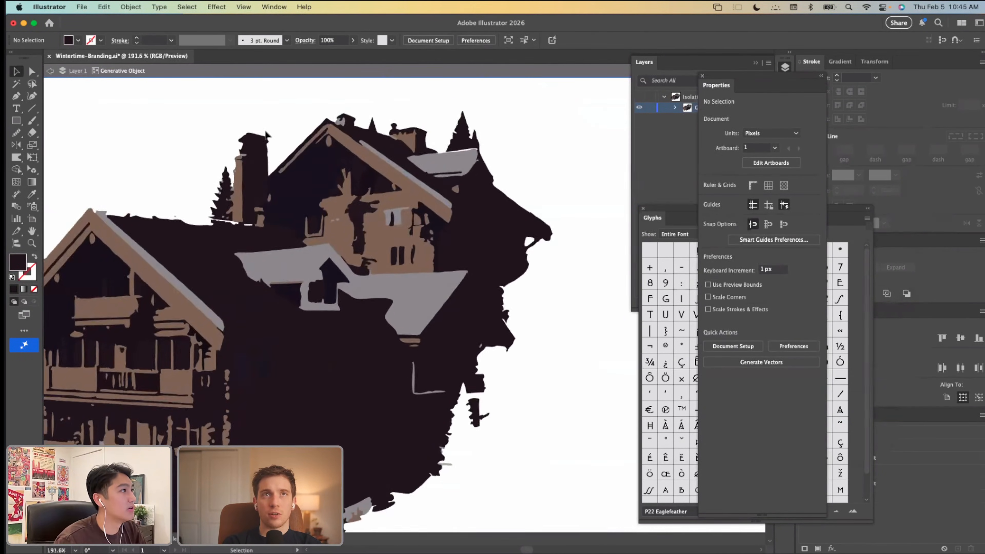
scroll(316, 170, "down", 5)
scroll(318, 173, "down", 5)
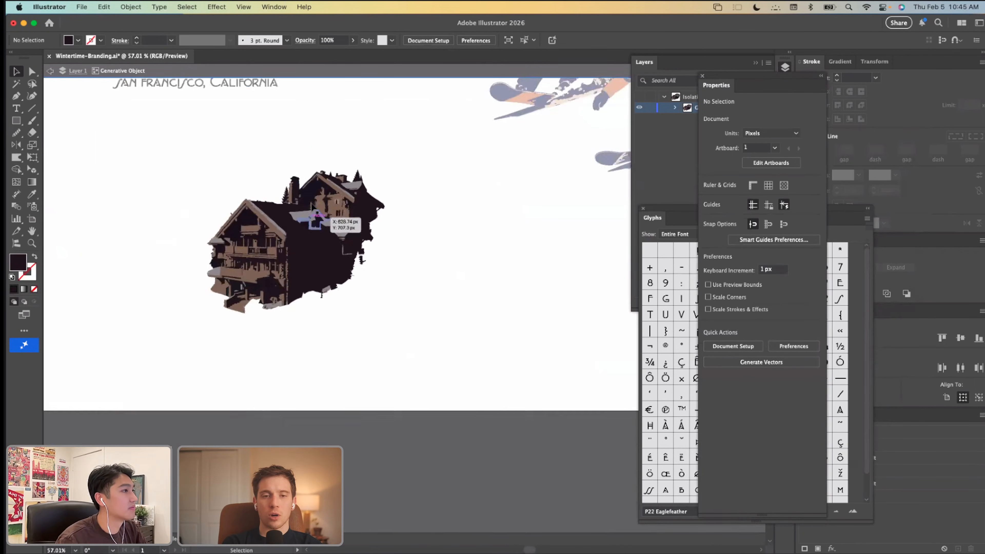
scroll(318, 237, "up", 2)
scroll(317, 236, "up", 3)
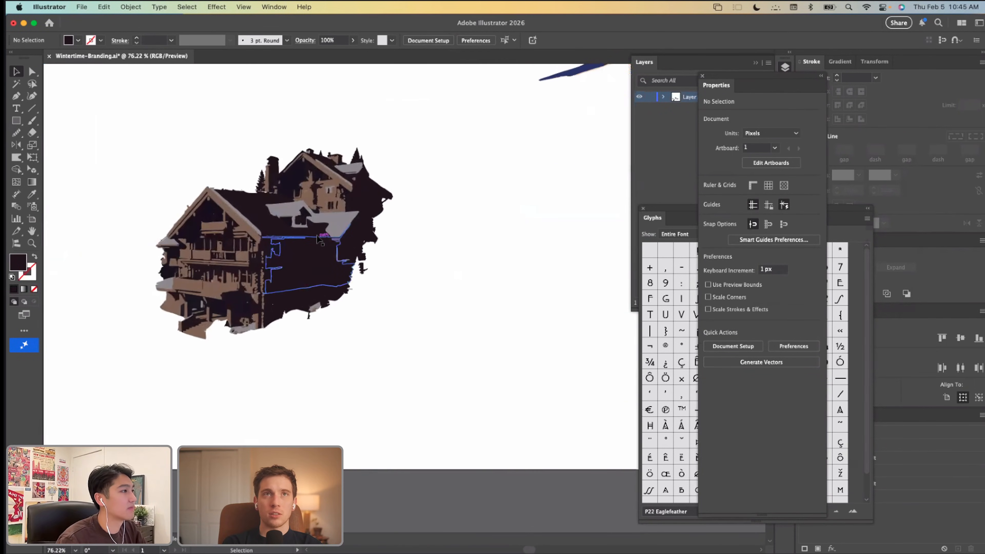
left_click(318, 242)
left_click(311, 340)
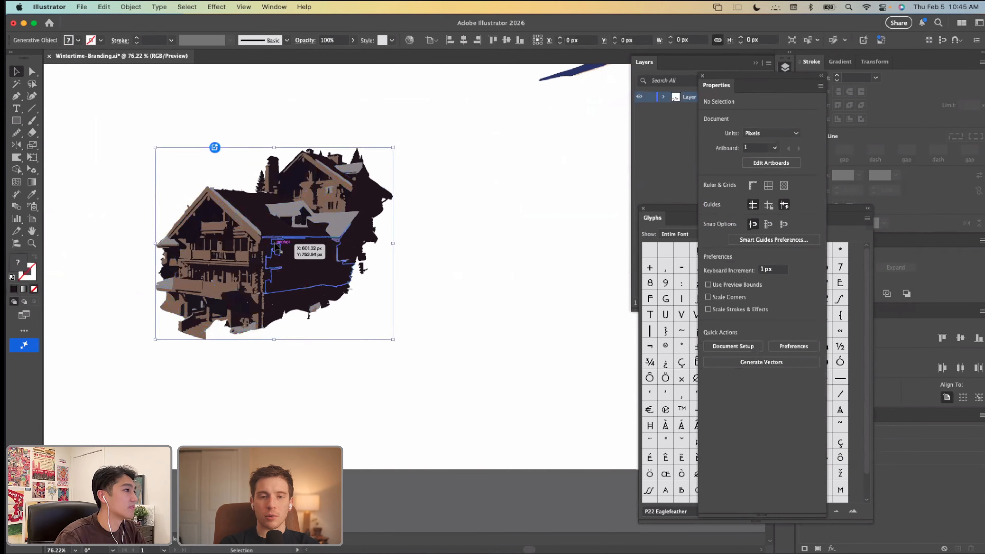
double_click(276, 245)
scroll(252, 252, "up", 4)
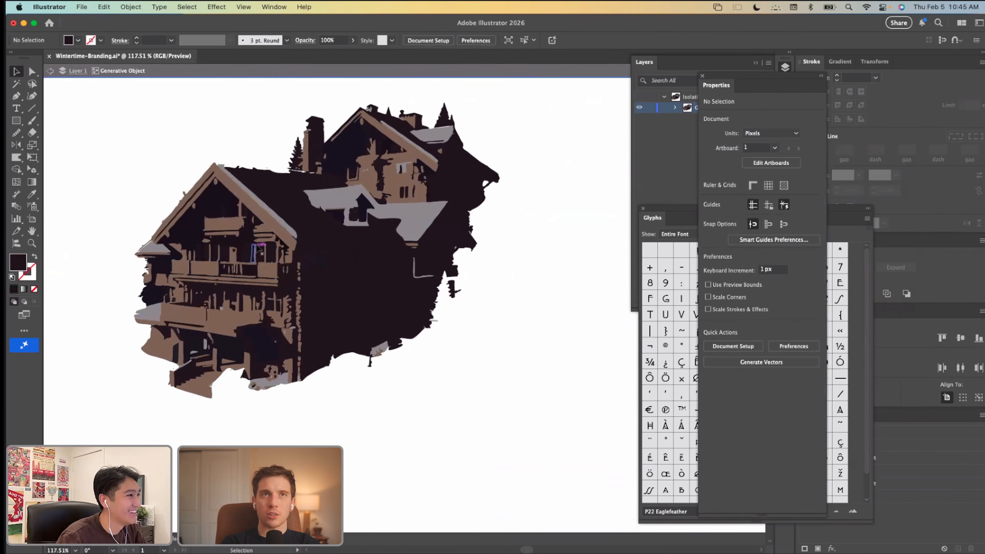
Step: Select all the isolated lodge artwork and open the advanced Recolor Artwork options
key("super+a")
left_click(104, 7)
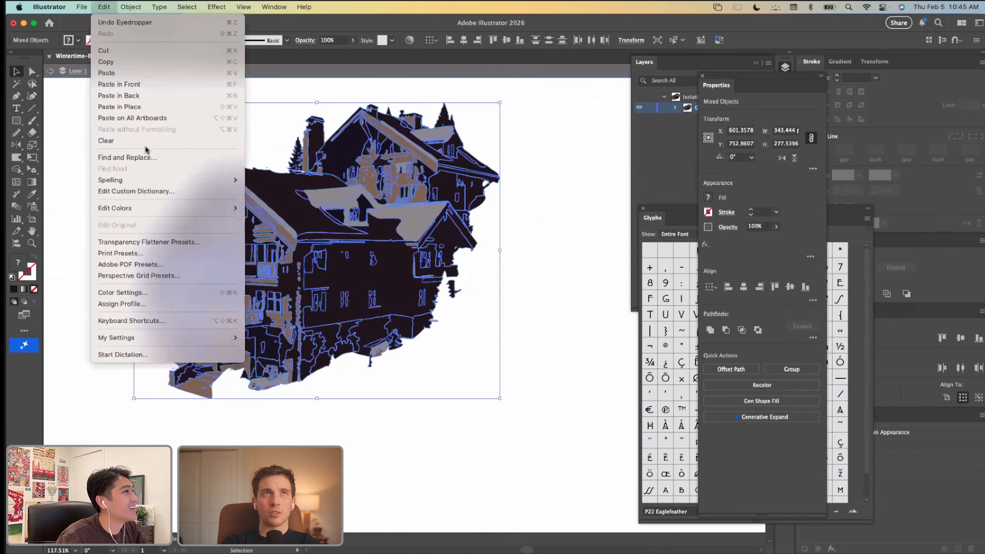
mouse_move(147, 207)
left_click(252, 208)
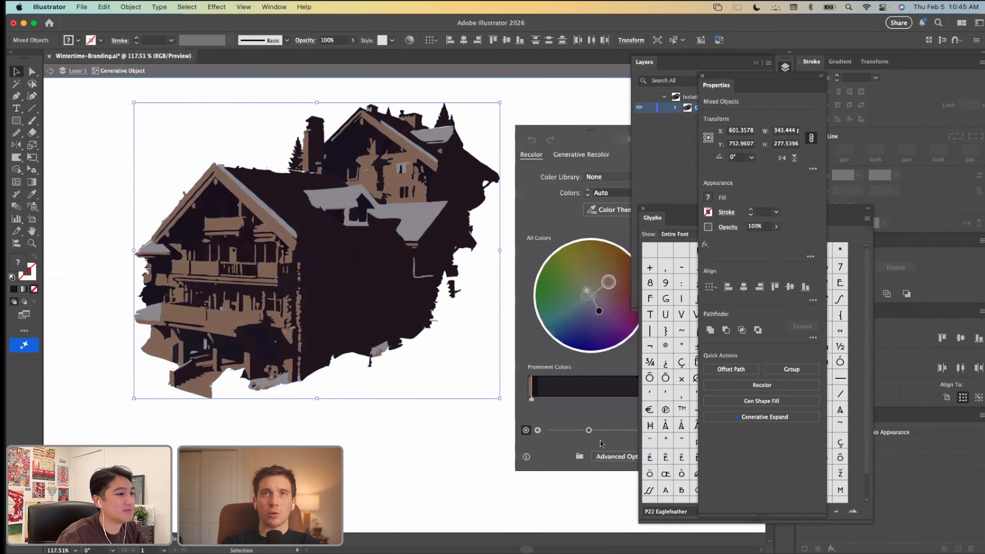
left_click(614, 456)
left_click_drag(712, 119, 651, 123)
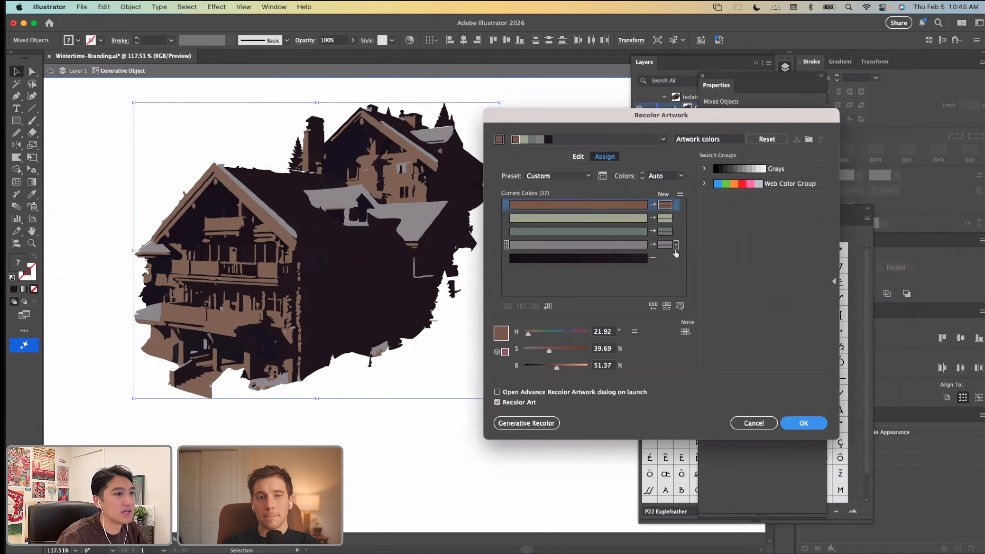
Step: Add a new color for the lodge's darkest tones, set colorization to Exact for all colors, and apply the recoloring
left_click(675, 256)
left_click(739, 295)
left_click(676, 258)
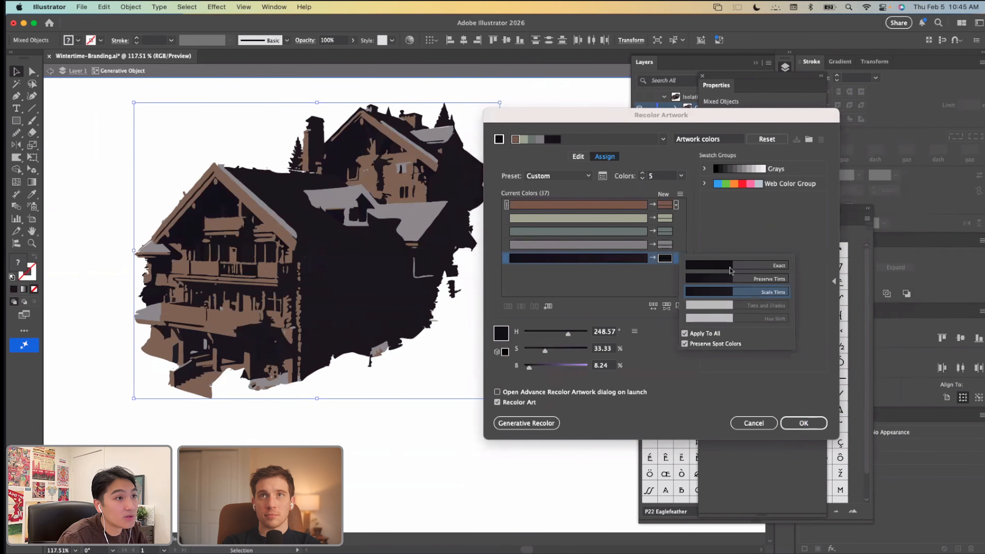
left_click(610, 292)
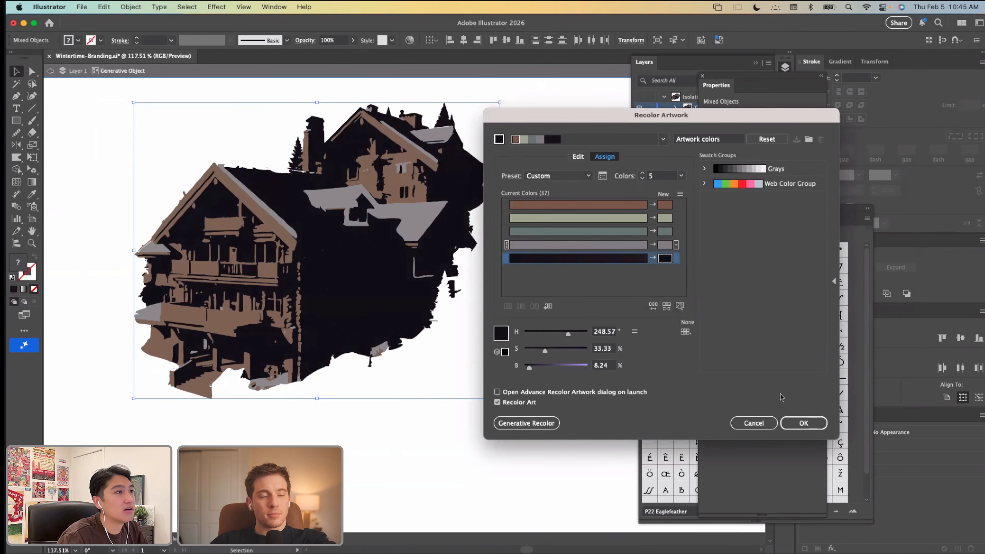
left_click(804, 423)
Step: Reopen the advanced recolor options for the lodge and add a new color for its near-black tone
left_click(105, 9)
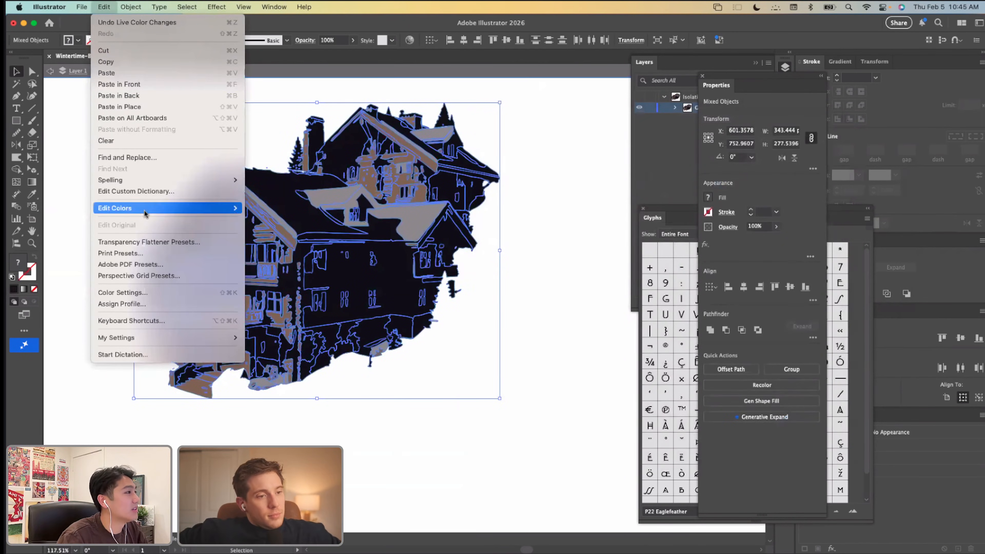
mouse_move(209, 207)
left_click(264, 210)
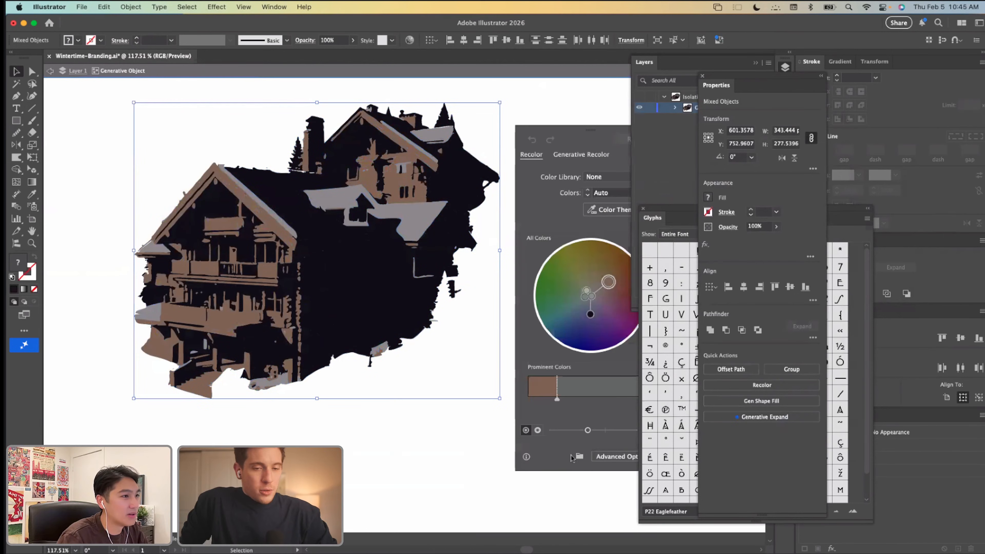
left_click(605, 458)
left_click(667, 258)
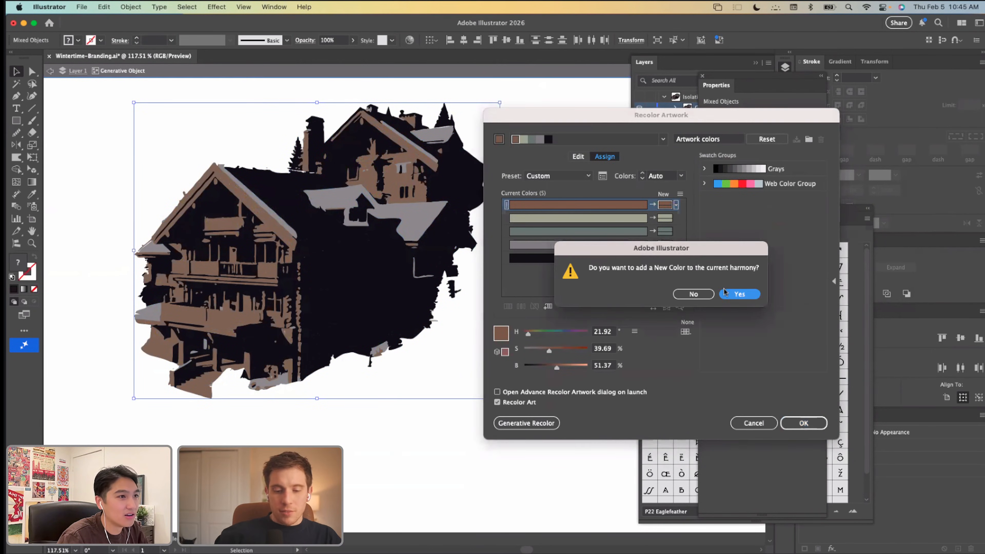
key("Return")
double_click(668, 259)
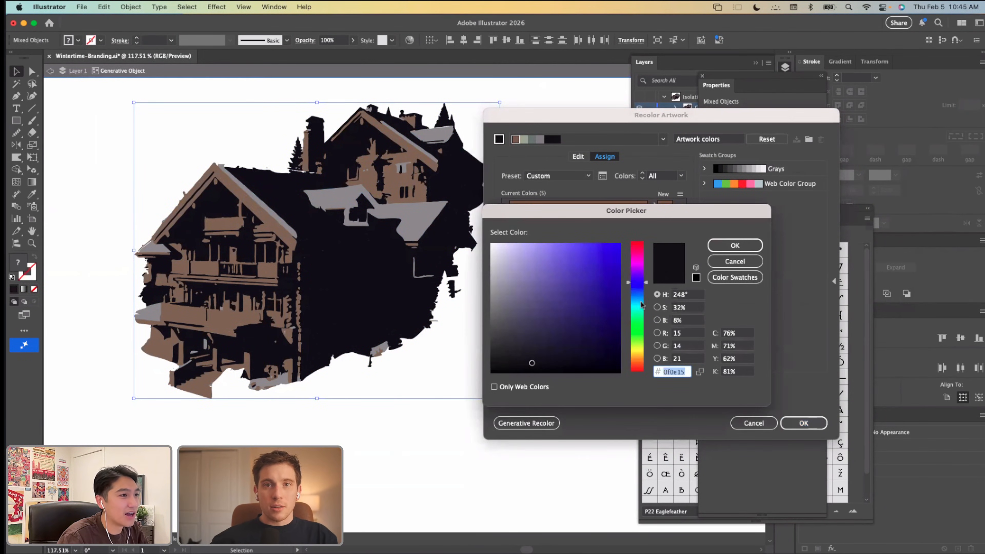
left_click(735, 261)
Step: Replace the lodge's near-black color with a very dark brown, about 18° hue, 82% saturation and 13% brightness
left_click(643, 206)
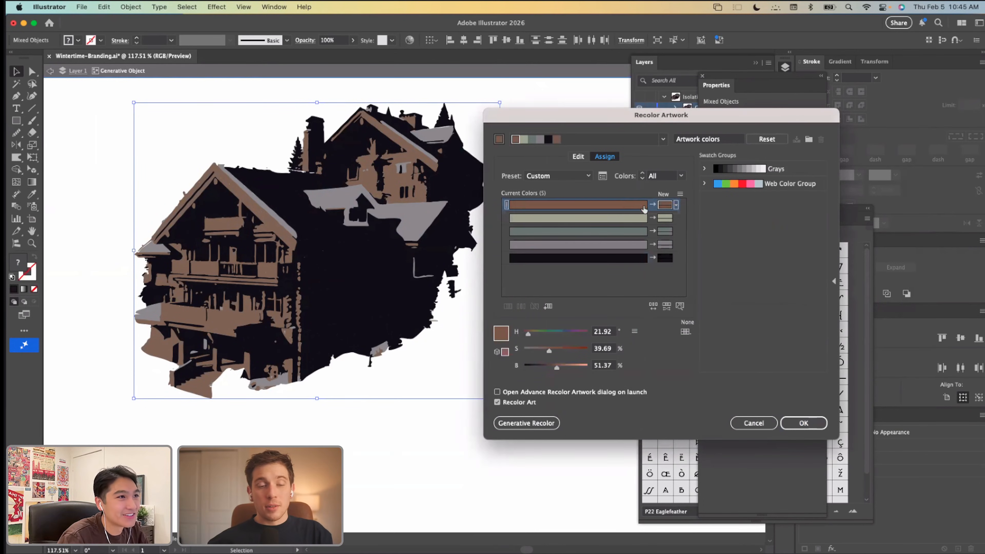
left_click_drag(644, 207, 665, 258)
double_click(665, 258)
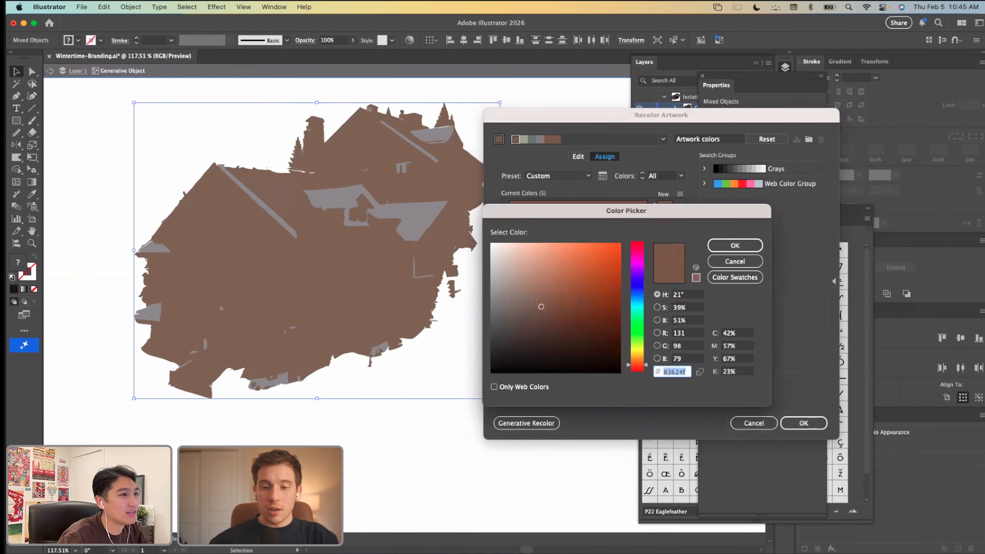
left_click_drag(582, 303, 581, 348)
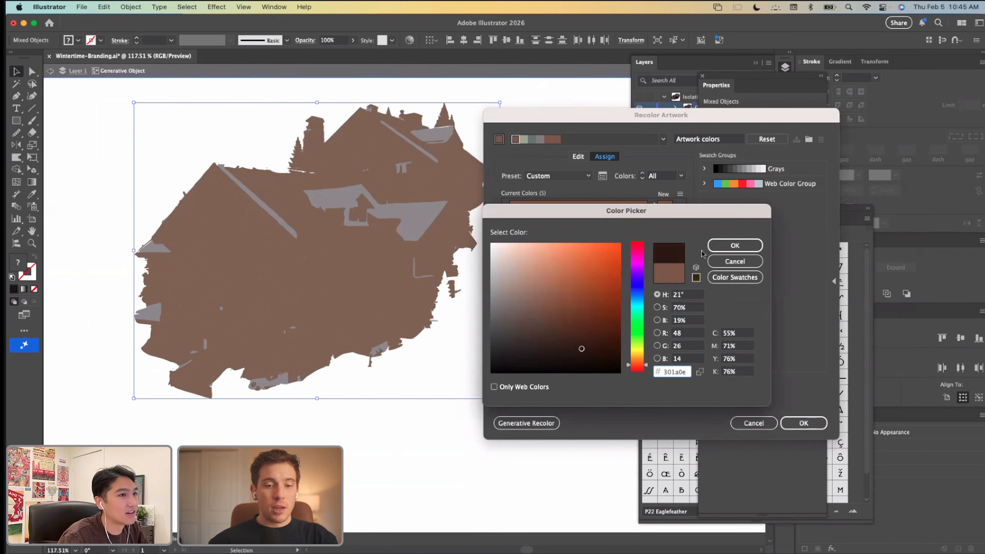
left_click(725, 245)
double_click(665, 258)
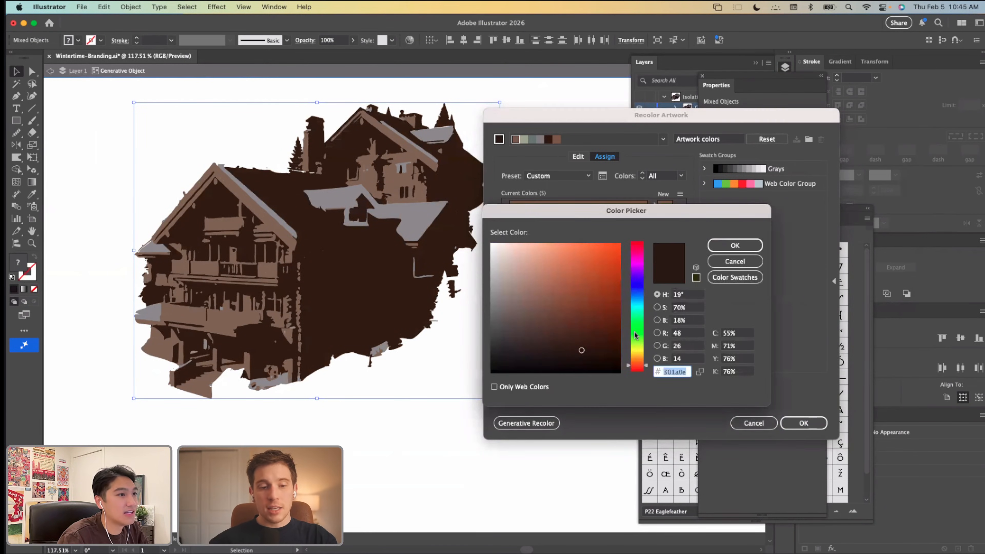
left_click_drag(591, 353, 594, 357)
left_click(736, 248)
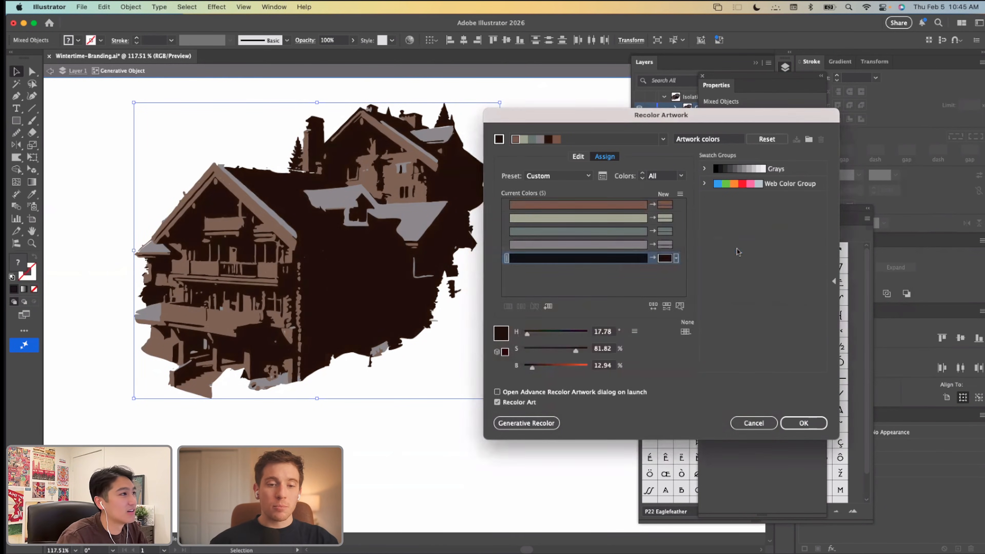
Step: Replace the lodge's gray with a pale icy blue, about 191° hue, 19% saturation and 98% brightness, and exit isolation after applying it
double_click(665, 245)
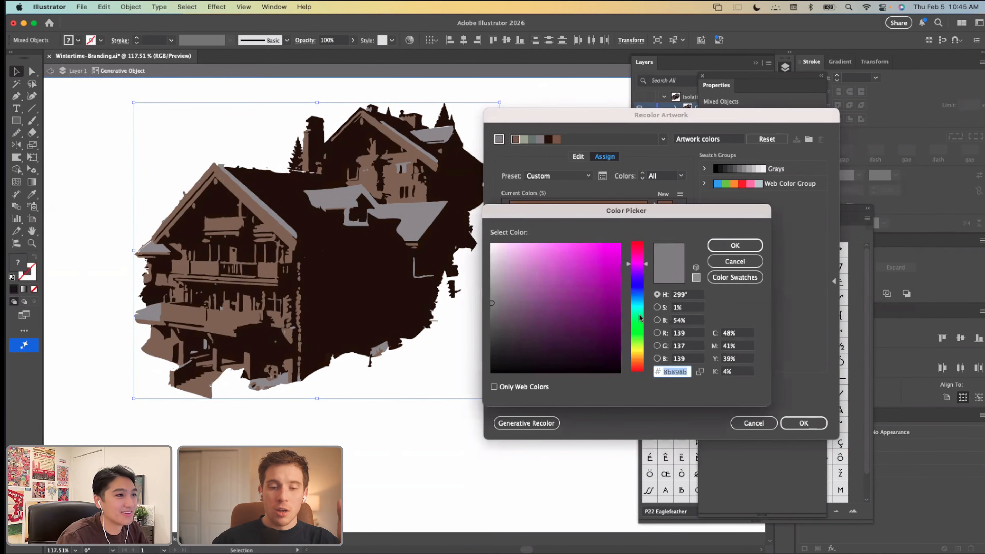
left_click_drag(640, 317, 638, 303)
left_click_drag(528, 247, 508, 245)
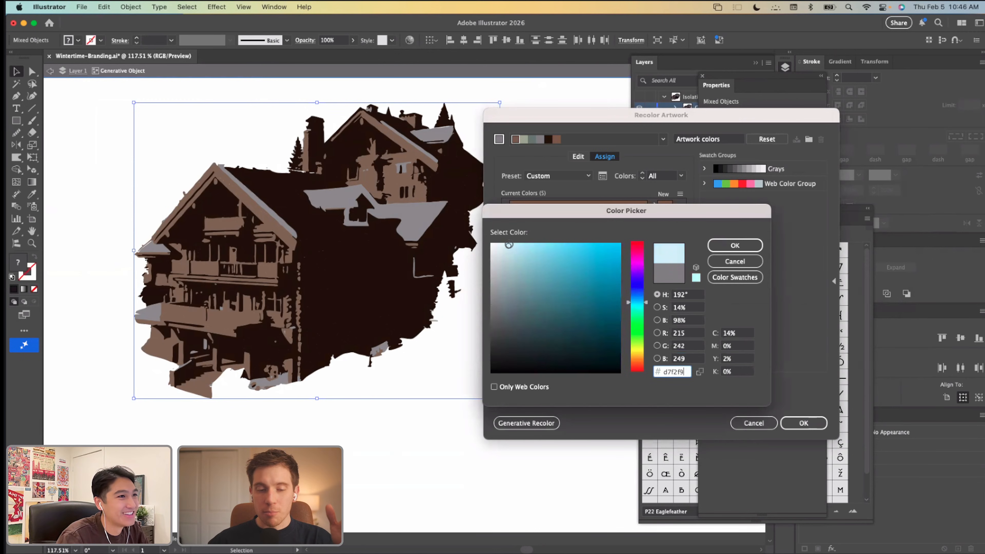
left_click(735, 245)
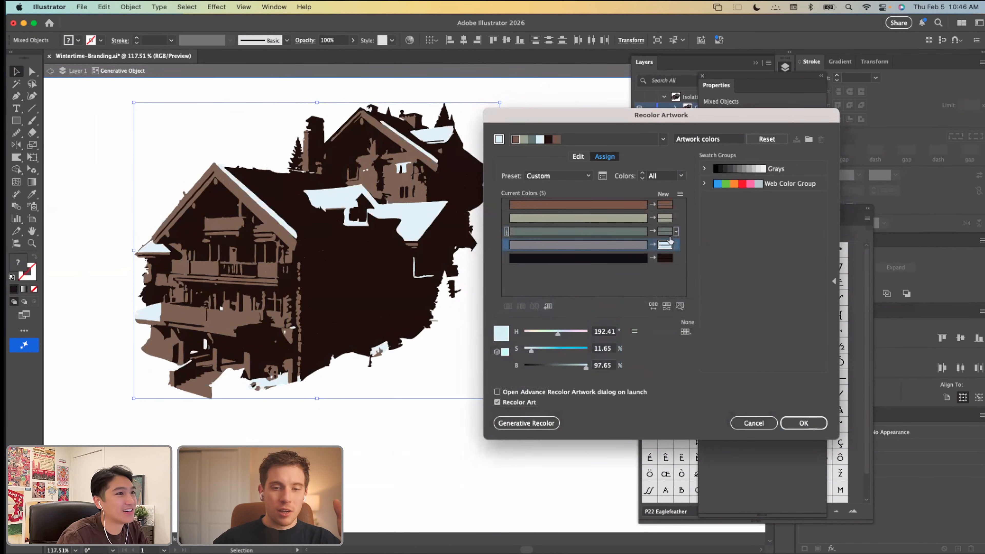
double_click(666, 245)
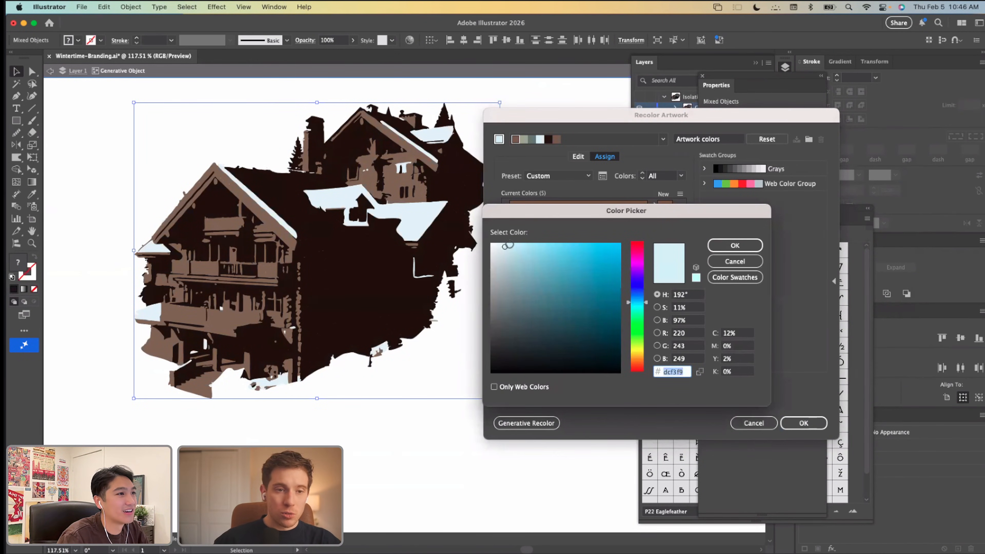
left_click(723, 248)
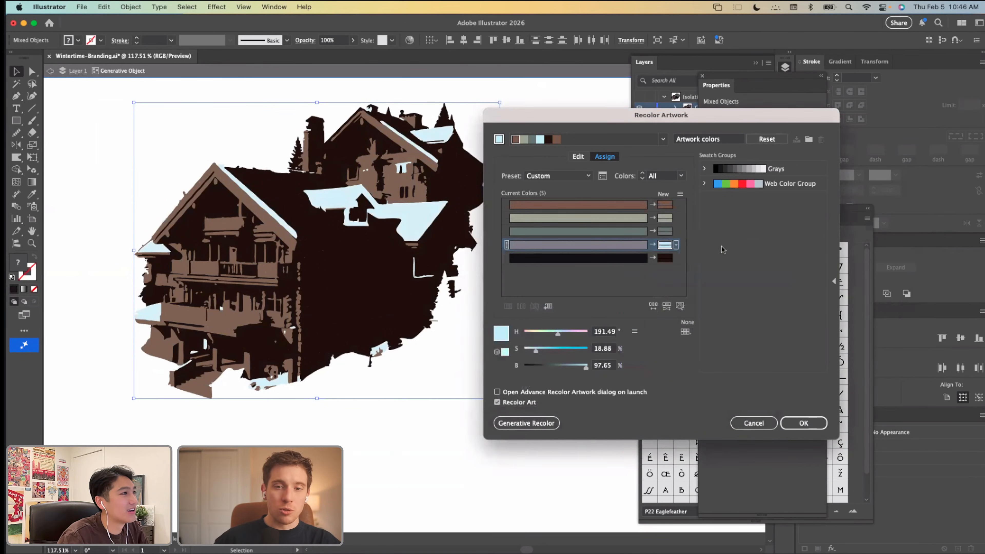
left_click(803, 423)
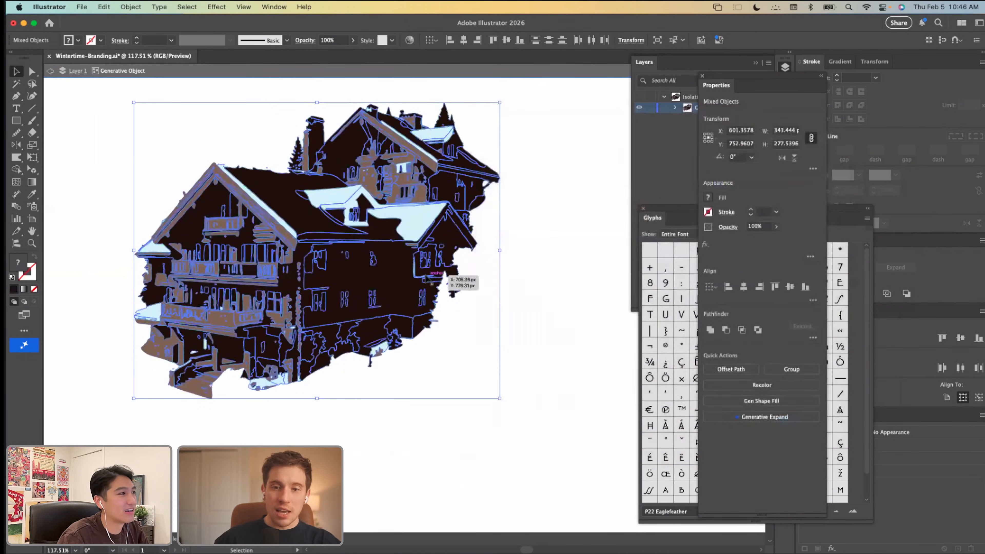
left_click(506, 283)
scroll(506, 287, "down", 5)
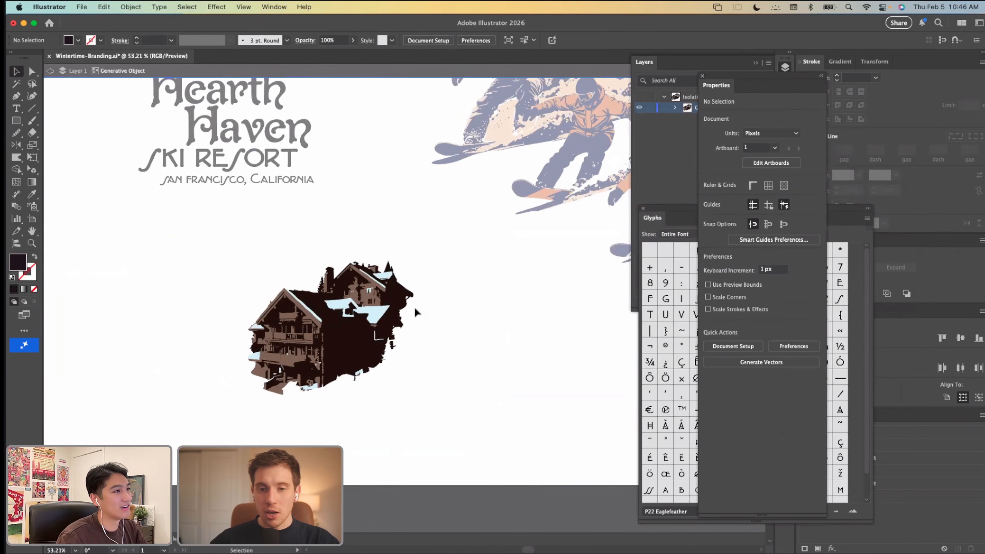
double_click(415, 312)
scroll(421, 300, "up", 1)
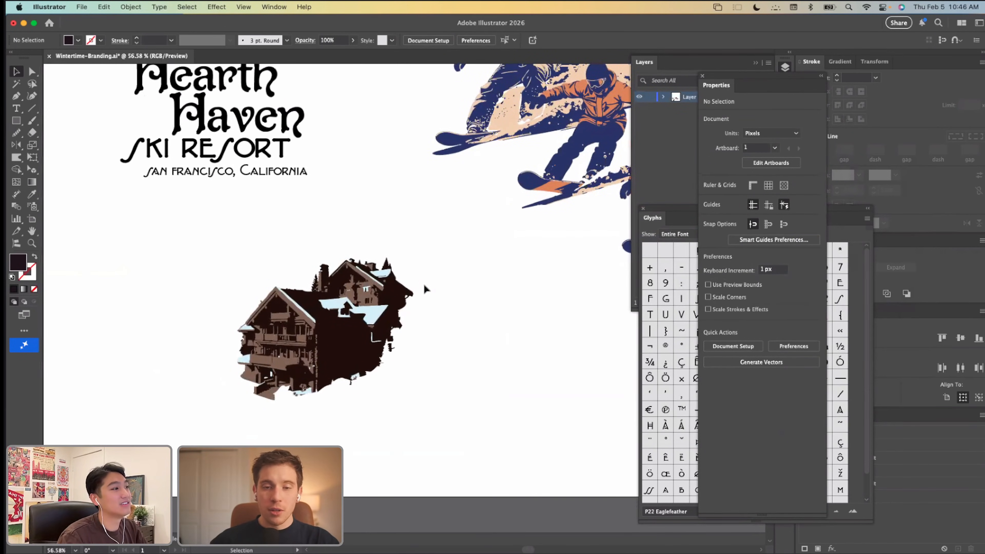
Step: Open Recolor for the ski lodge and use the Color Theme Picker to sample the navy and peach theme from the snowboarder artwork
left_click(364, 280)
left_click(104, 7)
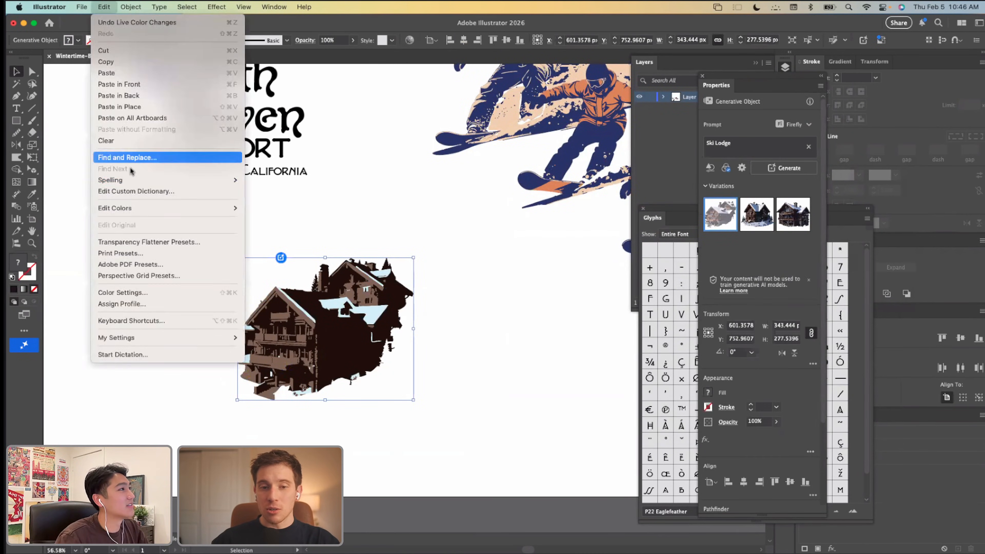
mouse_move(128, 208)
left_click(280, 210)
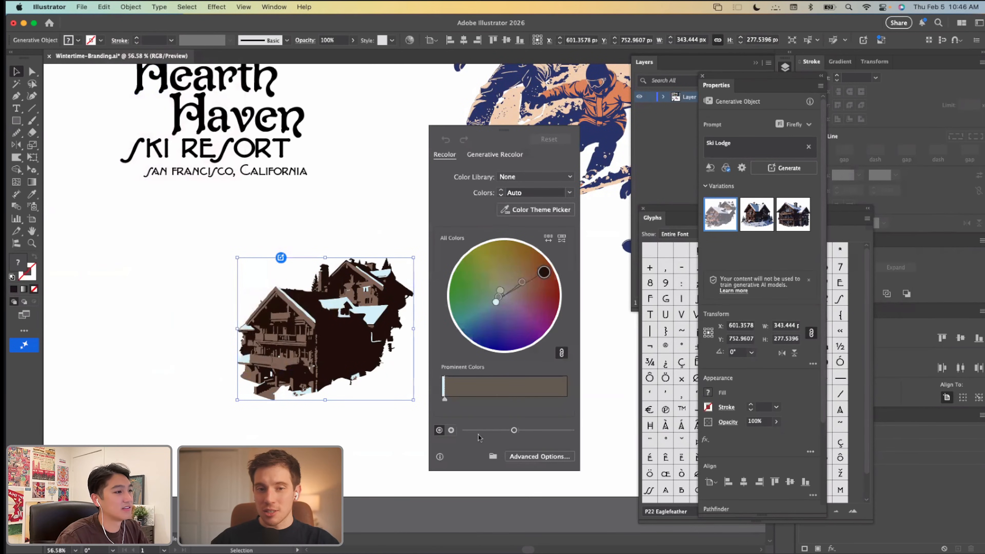
left_click(519, 212)
left_click(601, 114)
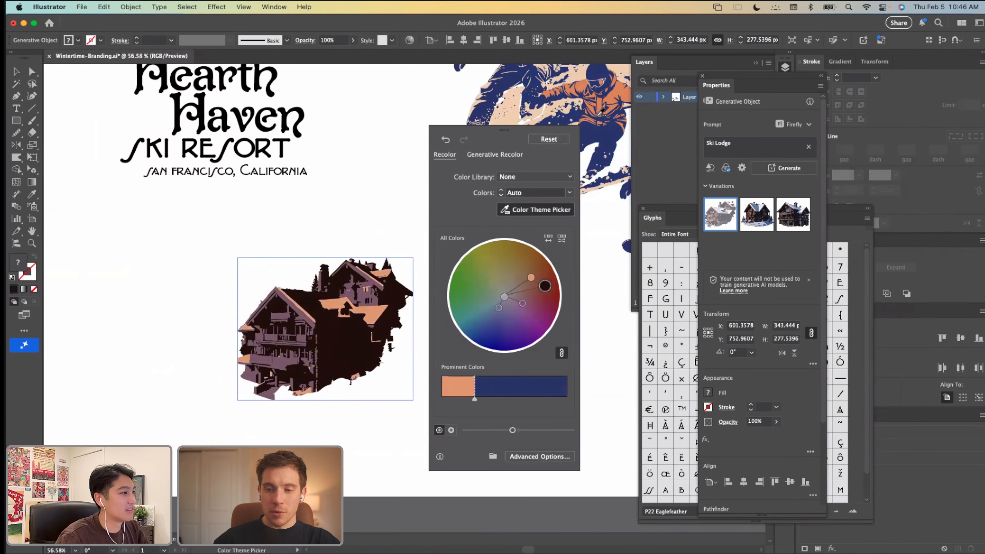
left_click(498, 95)
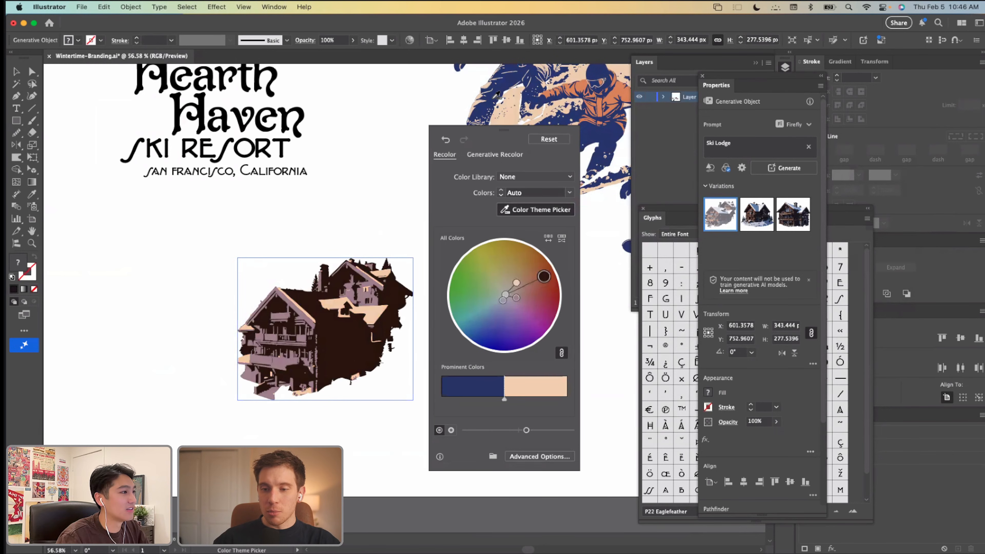
Step: Try sampling a navy and orange color theme from the lower snowboarder for the lodge, and undo it
scroll(513, 101, "right", 3)
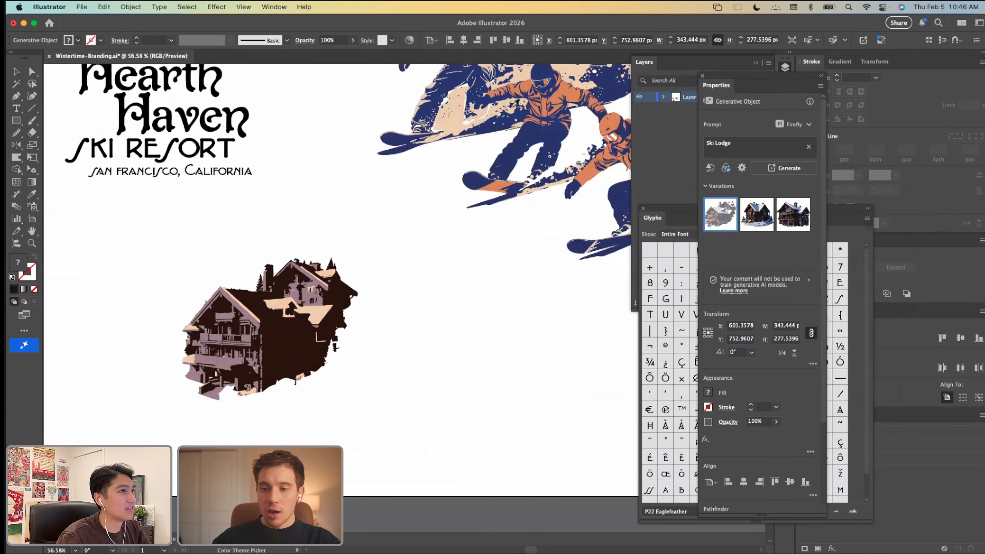
left_click(610, 159)
scroll(384, 202, "right", 3)
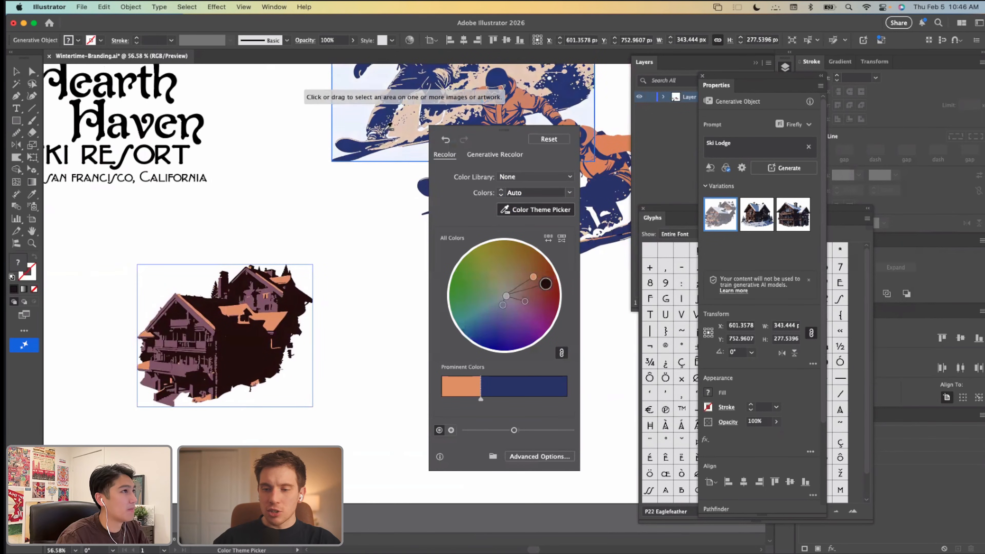
key("super+z")
key("super+z")
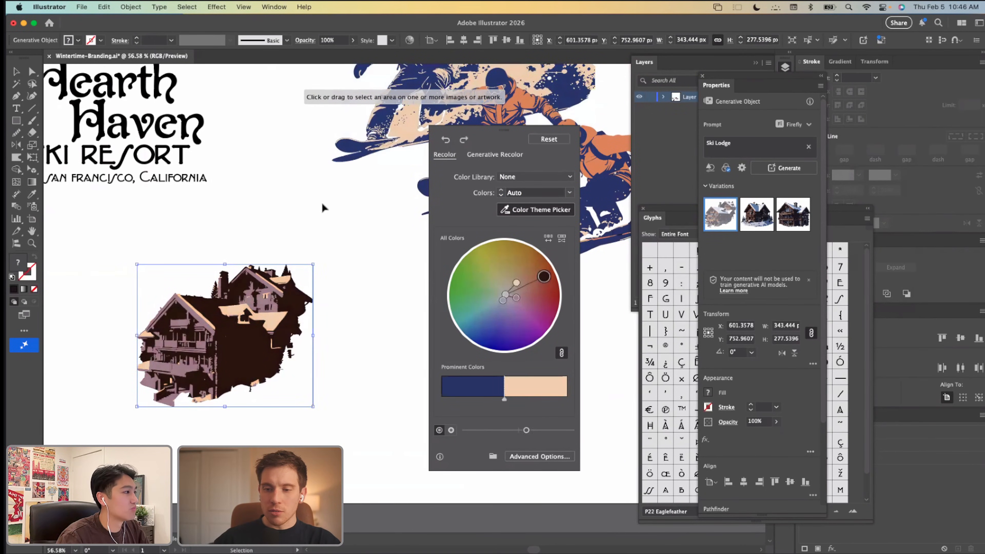
key("super+z")
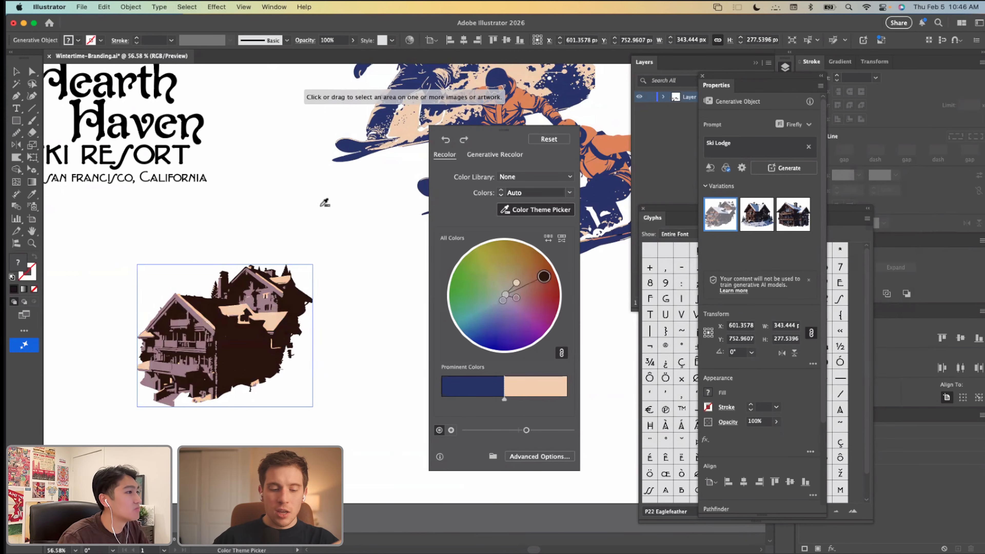
Step: Copy an orange jacket shape from a snowboarder onto the lodge's dark wall and select it together with the lodge
scroll(321, 208, "up", 2)
scroll(322, 207, "down", 1)
scroll(322, 207, "left", 1)
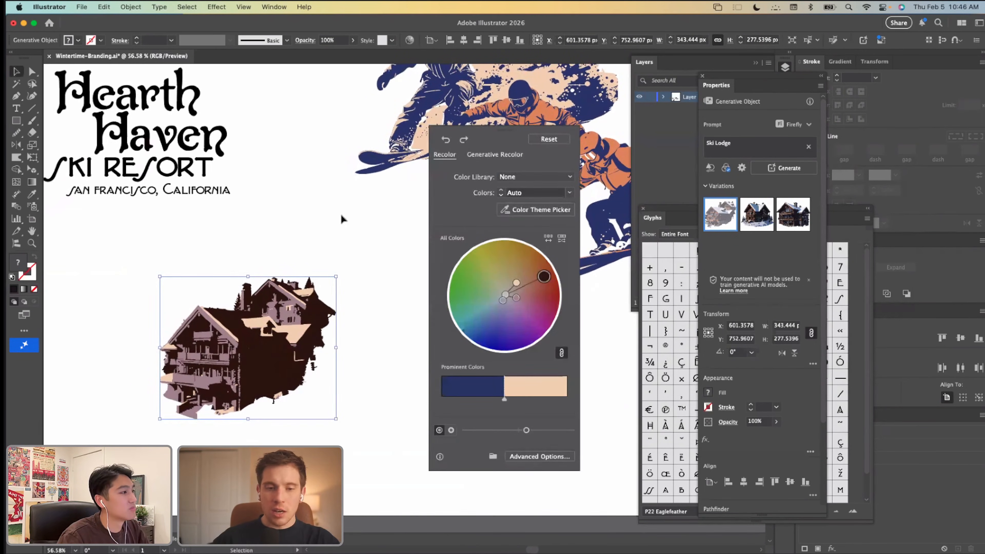
left_click(535, 109)
left_click(540, 110)
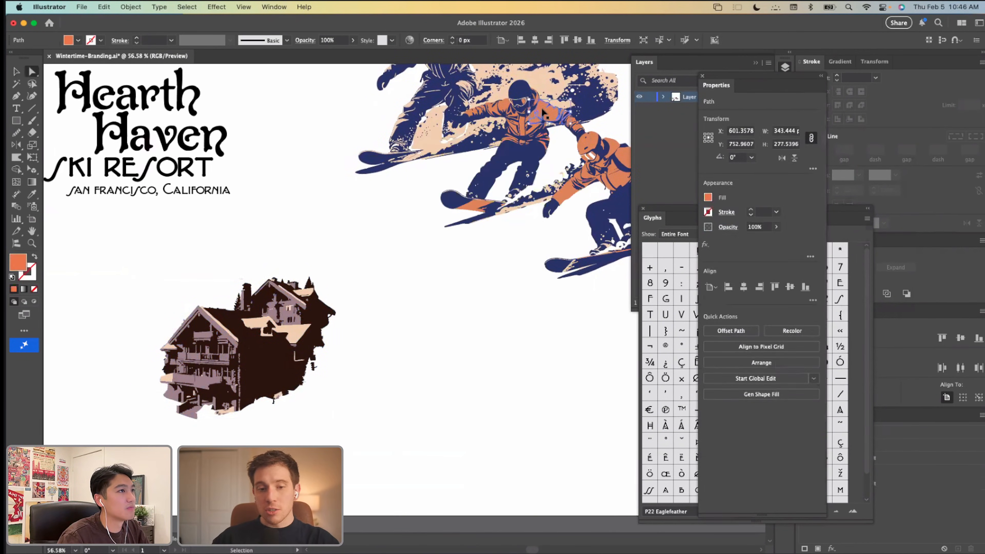
key("super+c")
left_click(352, 284)
key("super+v")
left_click_drag(402, 300, 282, 359)
left_click_drag(353, 426, 136, 246)
Step: Reassign the jacket orange to the lodge's mauve tone in the advanced Recolor Artwork options and apply the recoloring
left_click(104, 7)
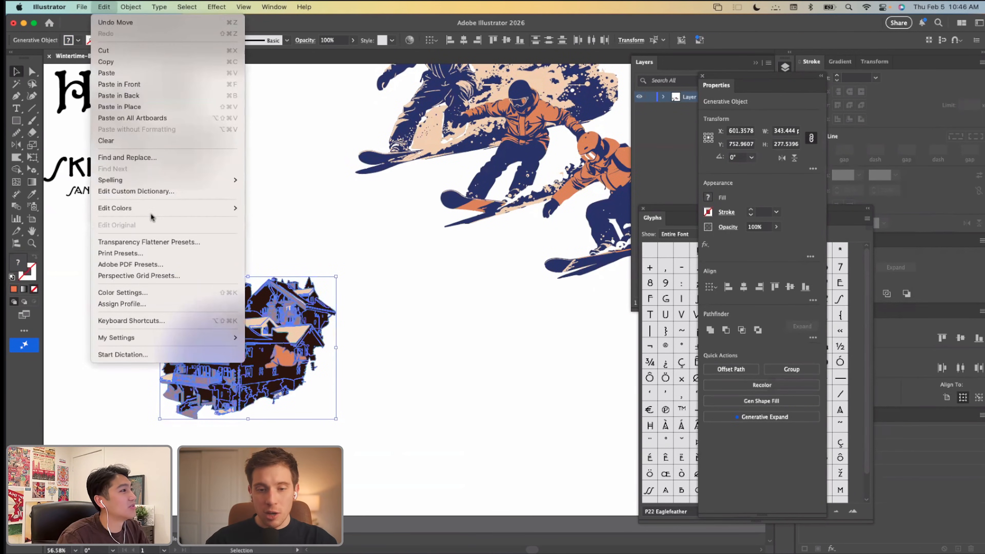
mouse_move(240, 209)
left_click(271, 208)
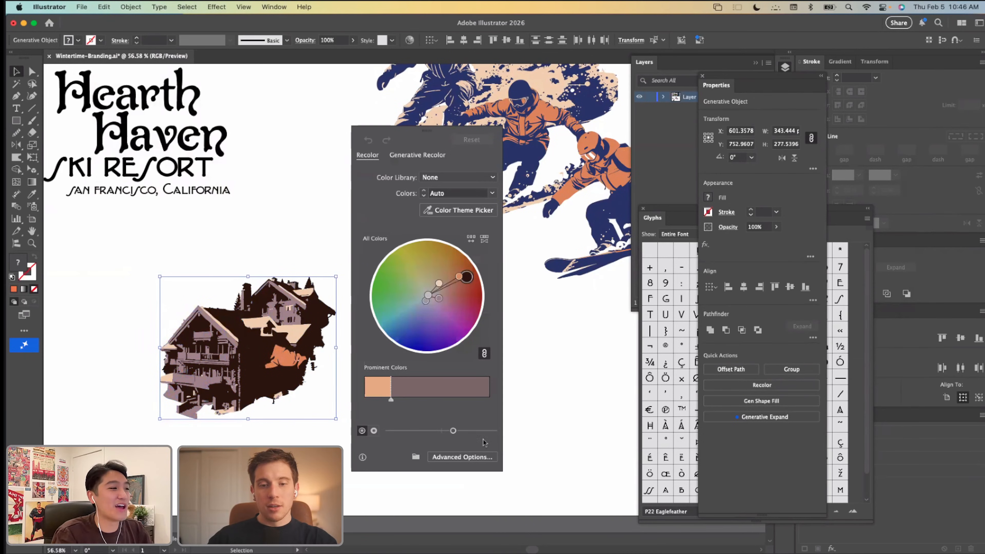
left_click(484, 457)
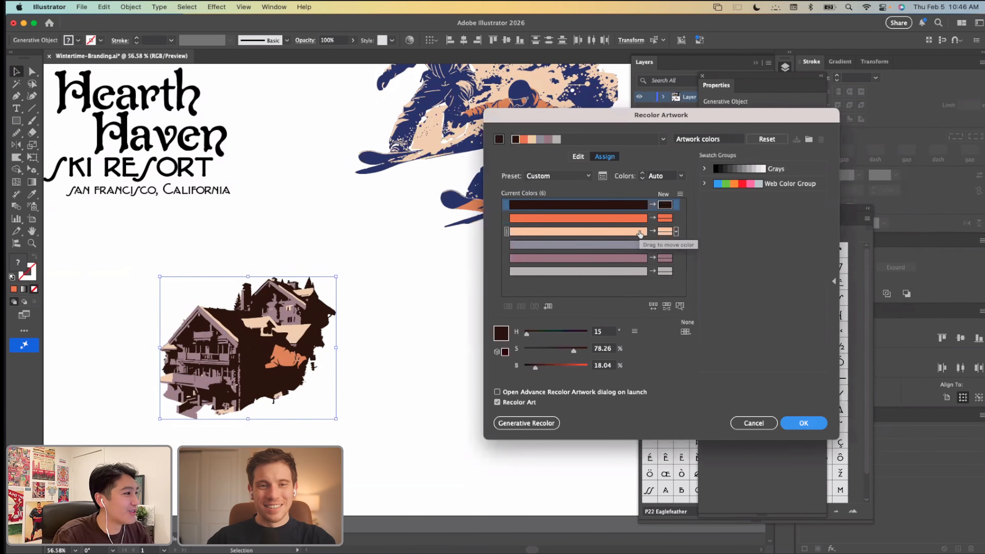
left_click_drag(665, 218, 667, 259)
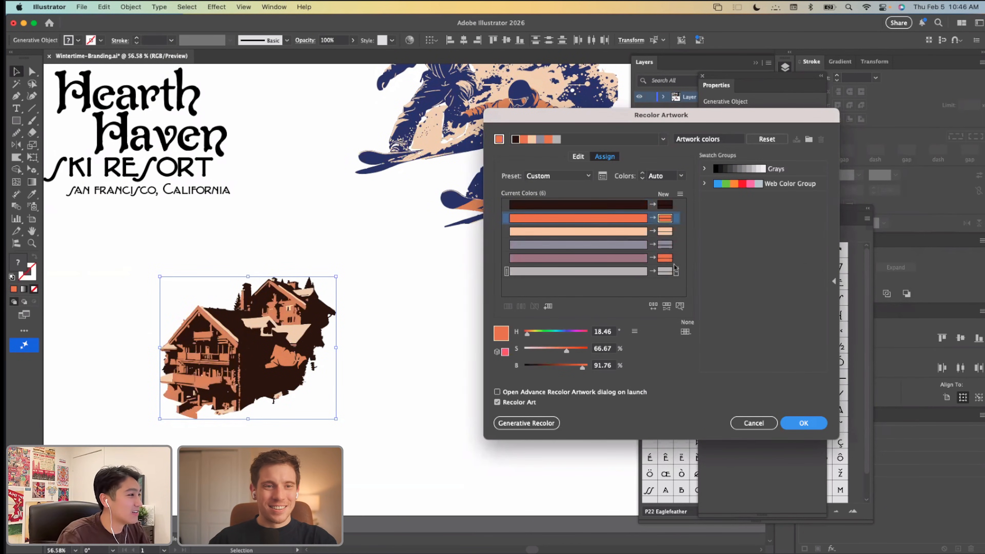
left_click(803, 423)
Step: Delete the pasted jacket shape from the lodge's dark wall
left_click(368, 309)
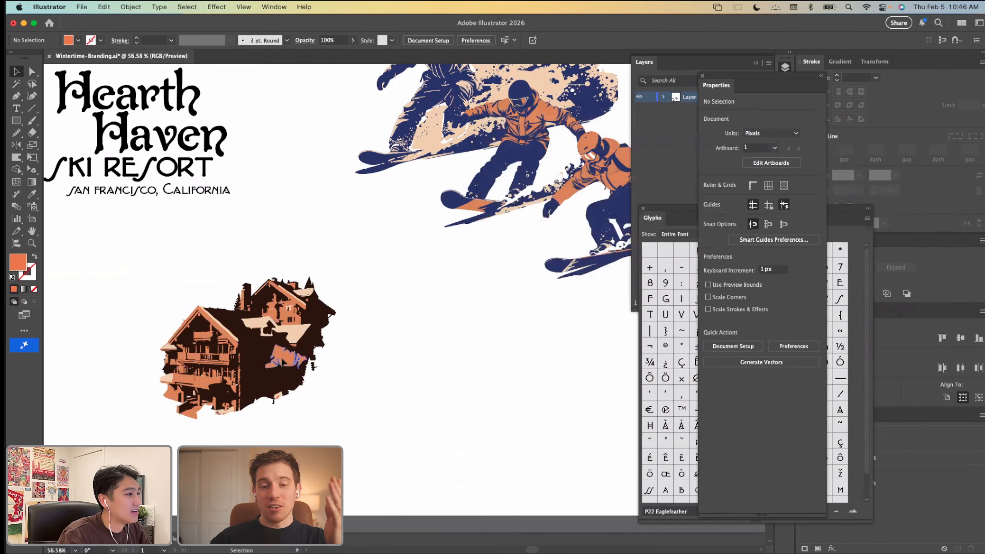
left_click(295, 355)
key("Delete")
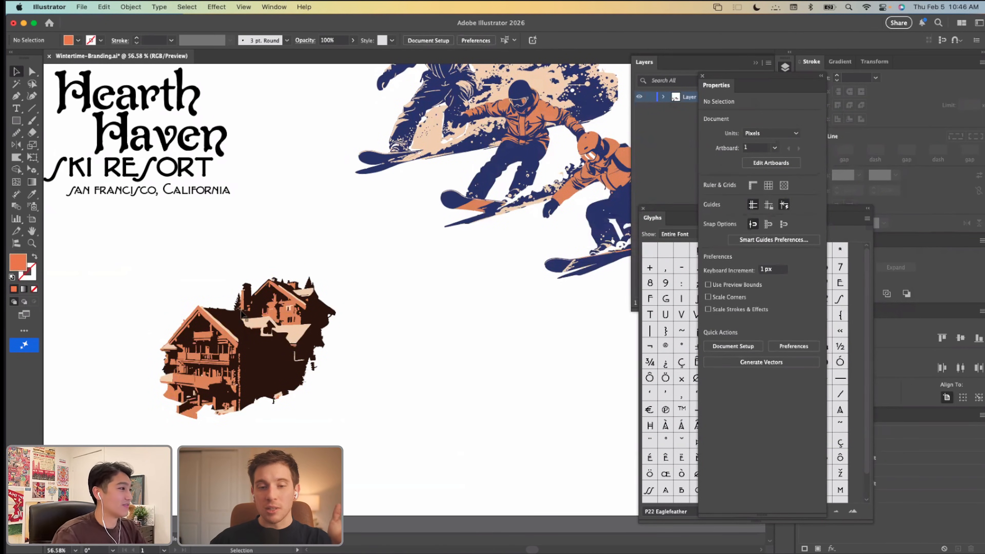
Step: Duplicate the recolored lodge about 415 px to the right of the original
scroll(271, 379, "up", 5)
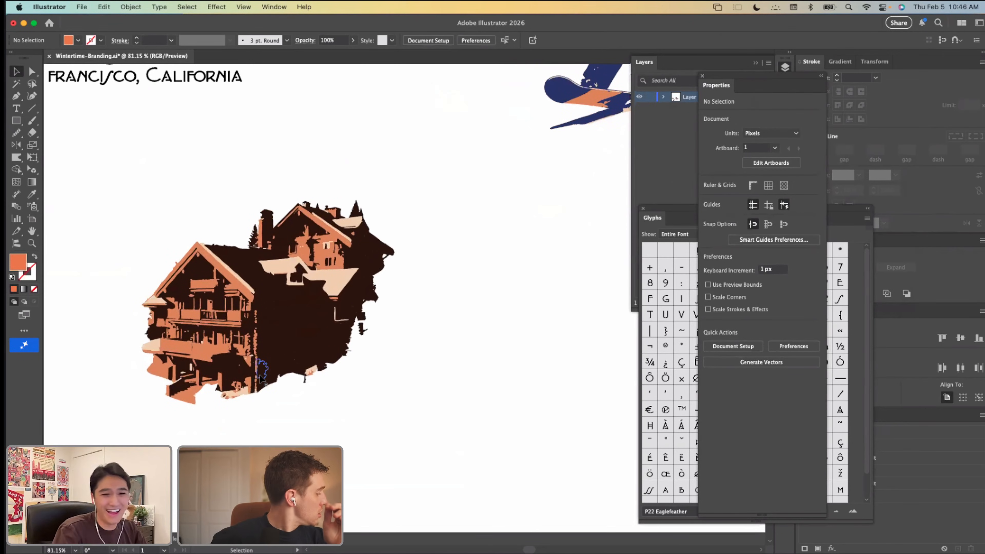
left_click_drag(424, 407, 114, 171)
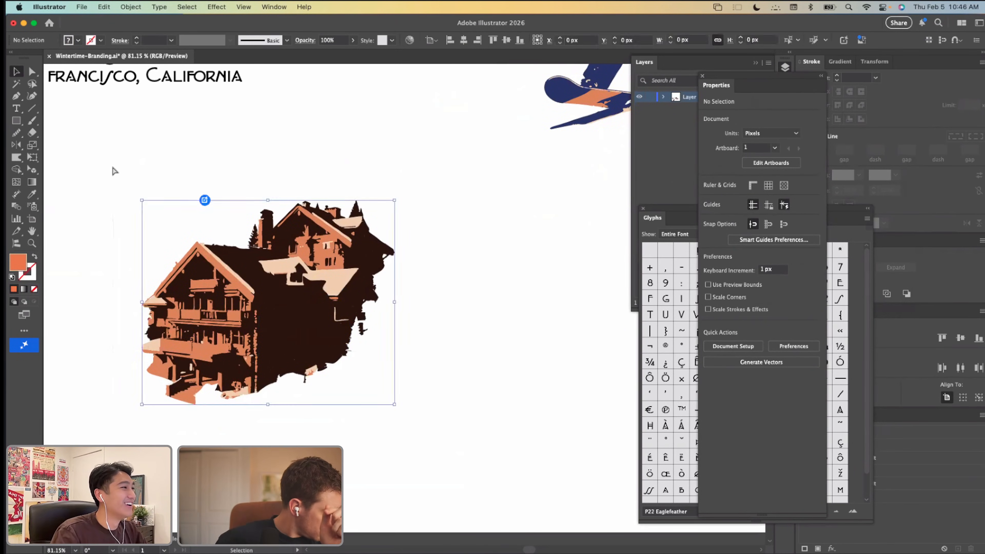
left_click(481, 248)
left_click_drag(311, 325, 477, 324)
scroll(477, 324, "right", 3)
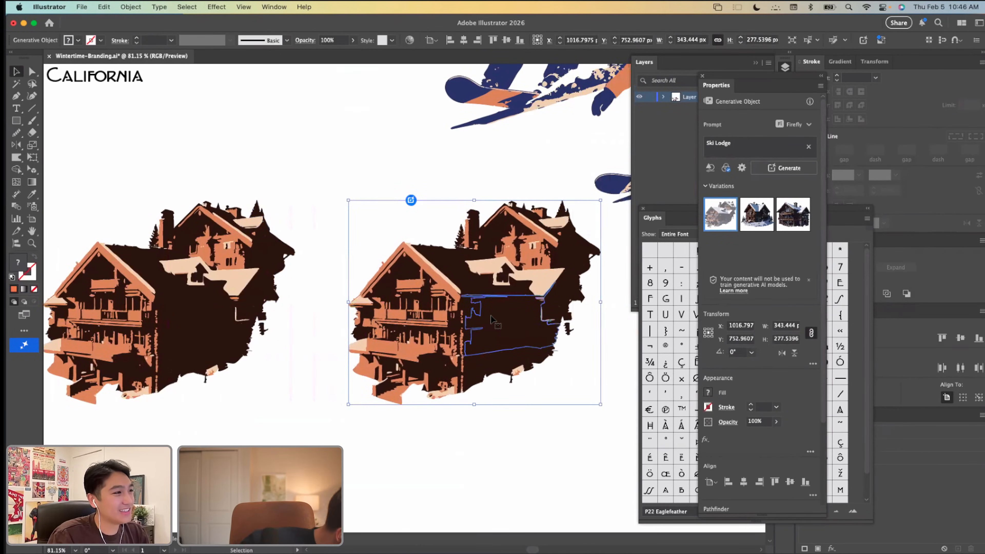
Step: Isolate the duplicated lodge and select all of its shapes that share the orange fill color
scroll(492, 320, "right", 1)
double_click(493, 321)
scroll(549, 301, "up", 4)
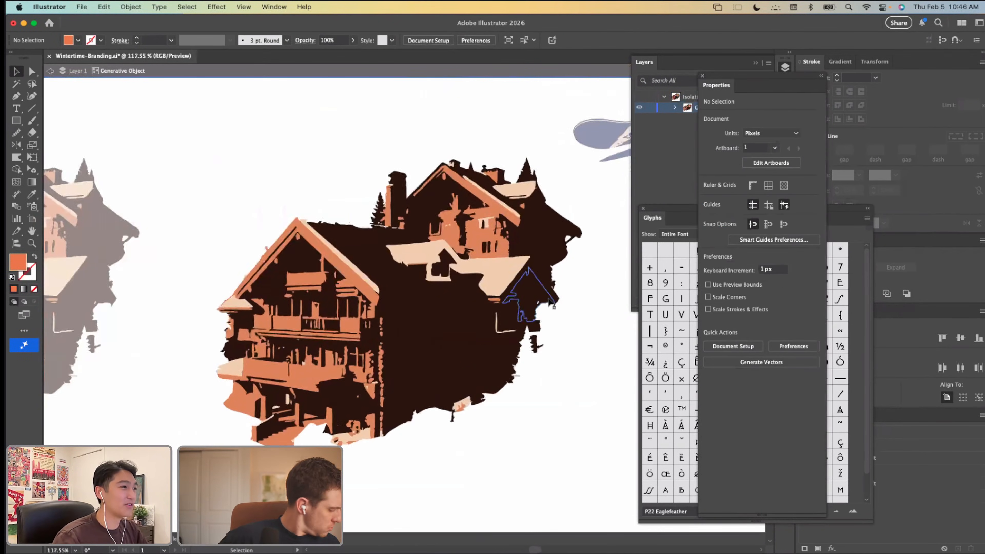
key("a")
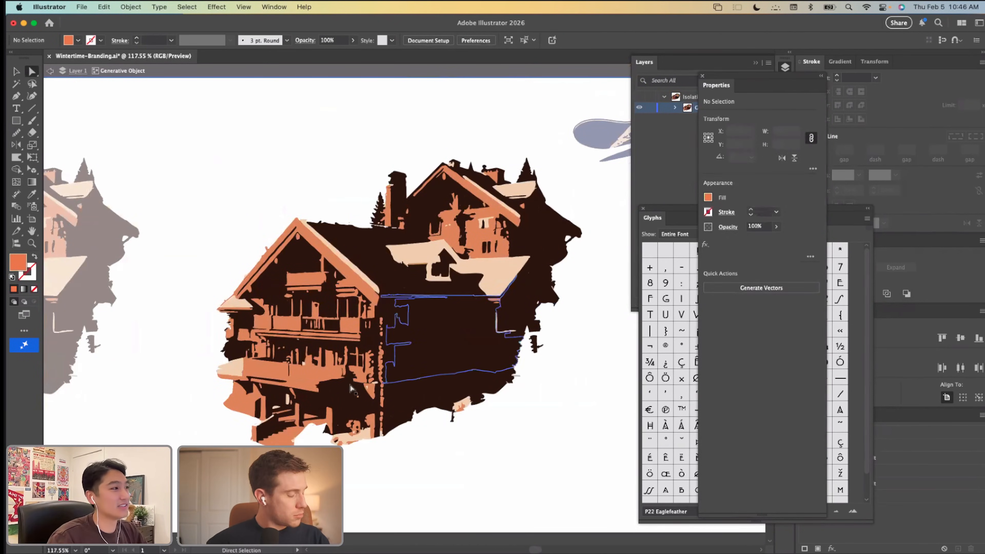
left_click(252, 366)
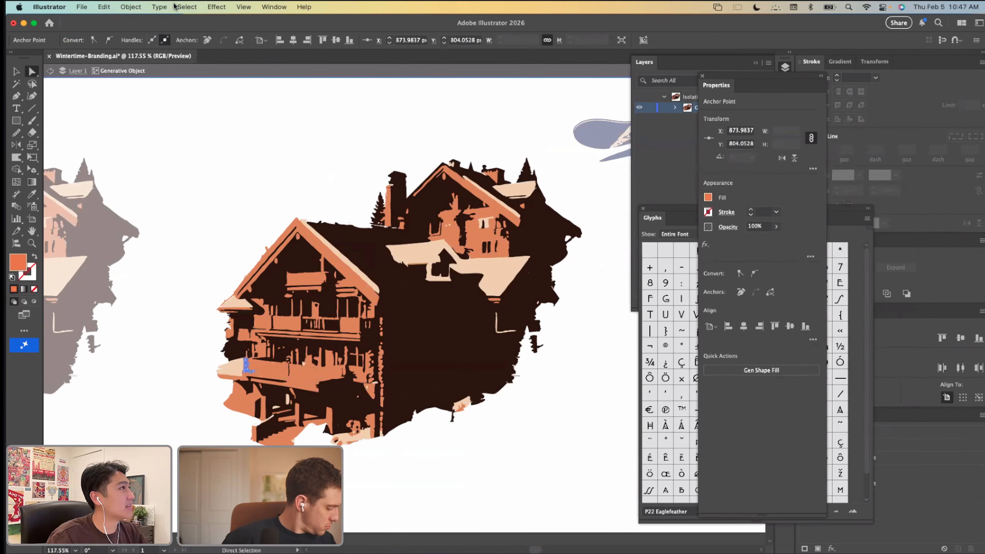
left_click(186, 6)
mouse_move(201, 112)
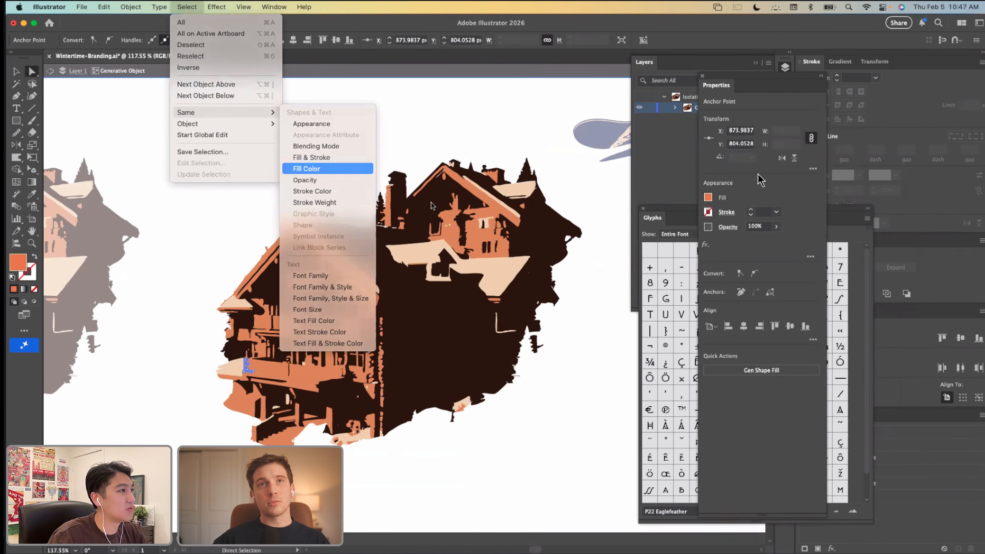
left_click(306, 168)
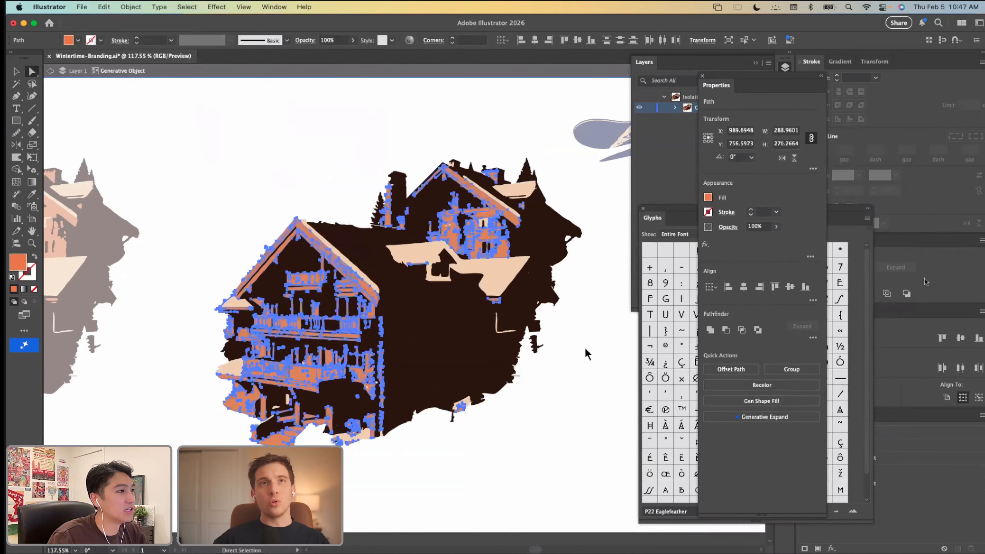
Step: Clear the Glyphs panel from the workspace and group the selected orange shapes within the isolated lodge copy
left_click(644, 210)
left_click_drag(776, 82, 715, 88)
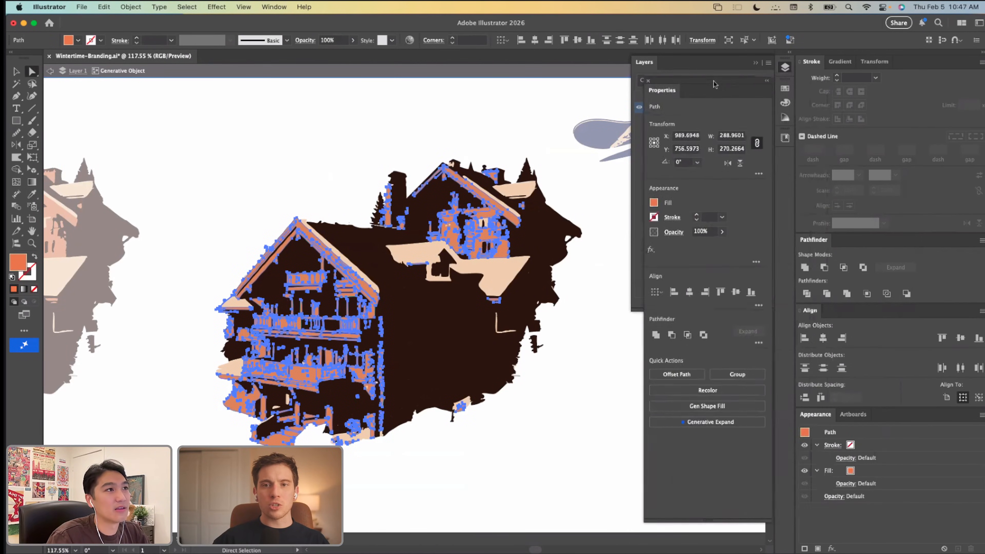
key("super+g")
scroll(414, 285, "down", 5)
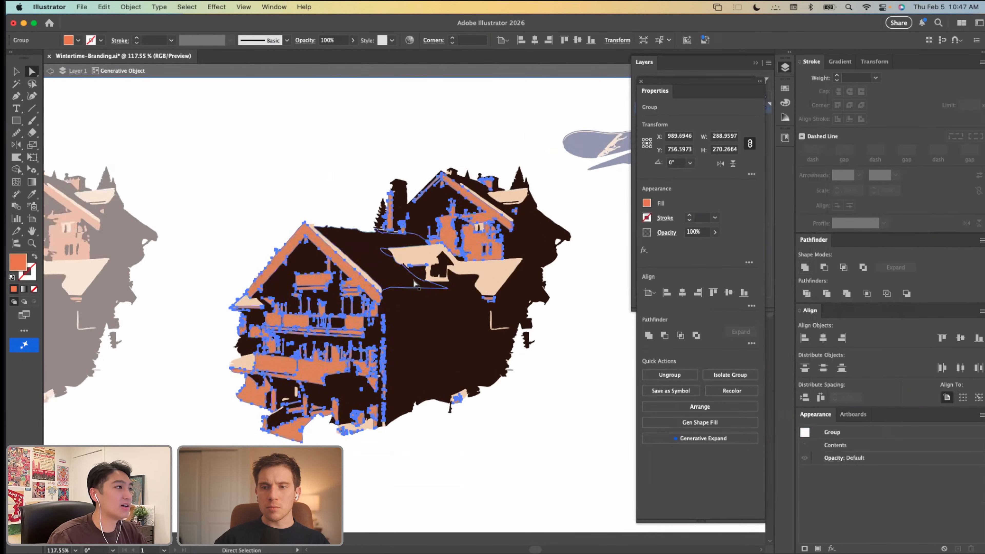
scroll(444, 227, "down", 1)
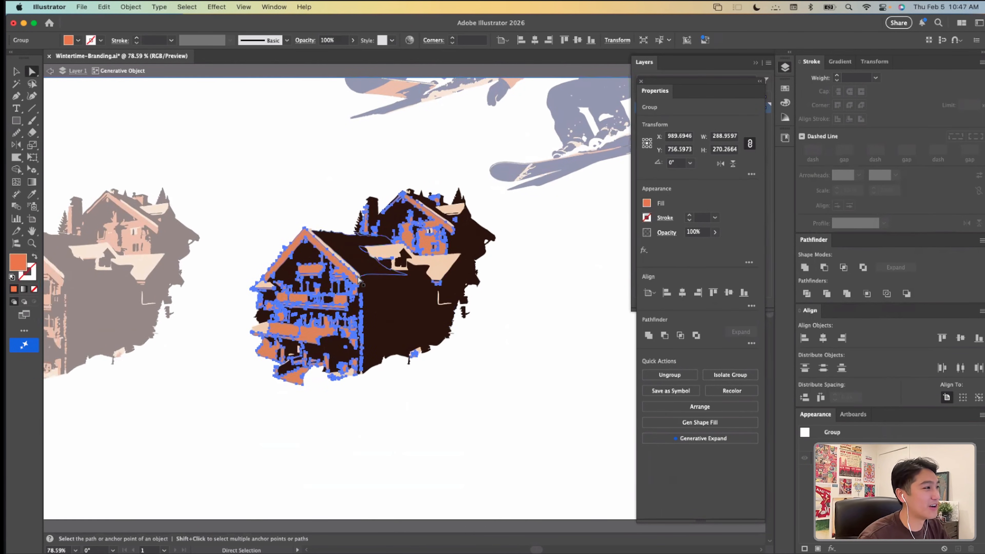
Step: Select all shapes sharing the cream fill color in the isolated lodge copy and group them
scroll(282, 267, "up", 3)
left_click(392, 247)
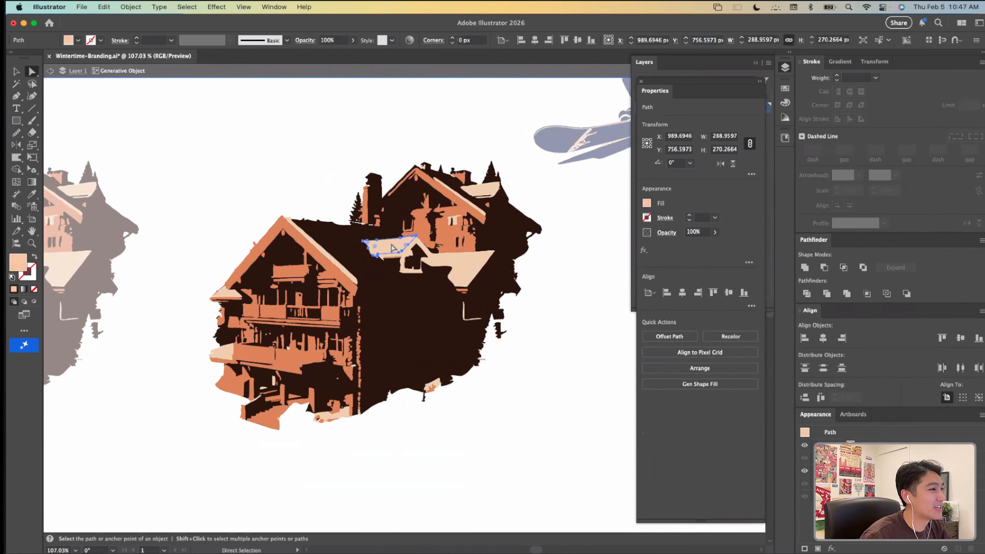
left_click(187, 7)
mouse_move(186, 112)
left_click(306, 168)
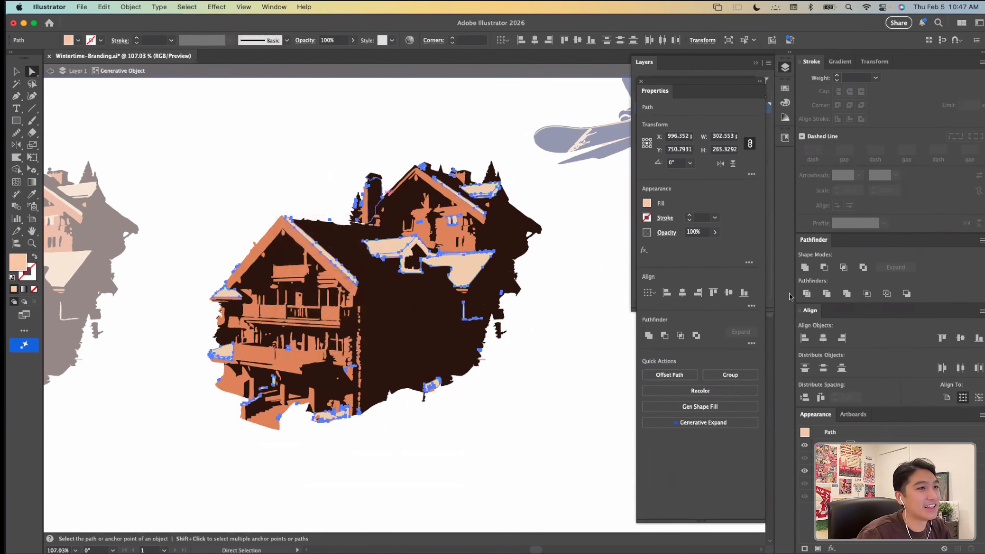
key("v")
left_click(306, 260)
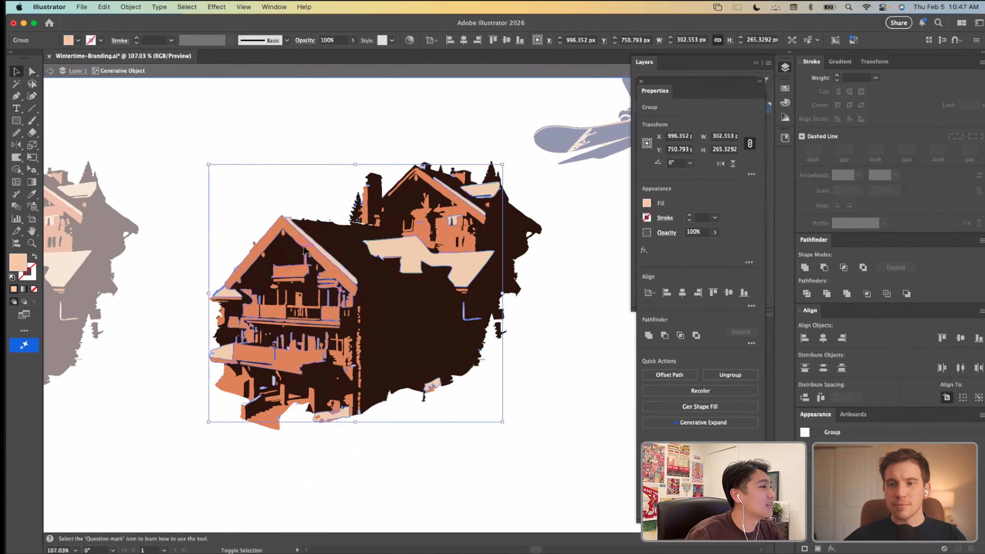
left_click(370, 295)
left_click(465, 432)
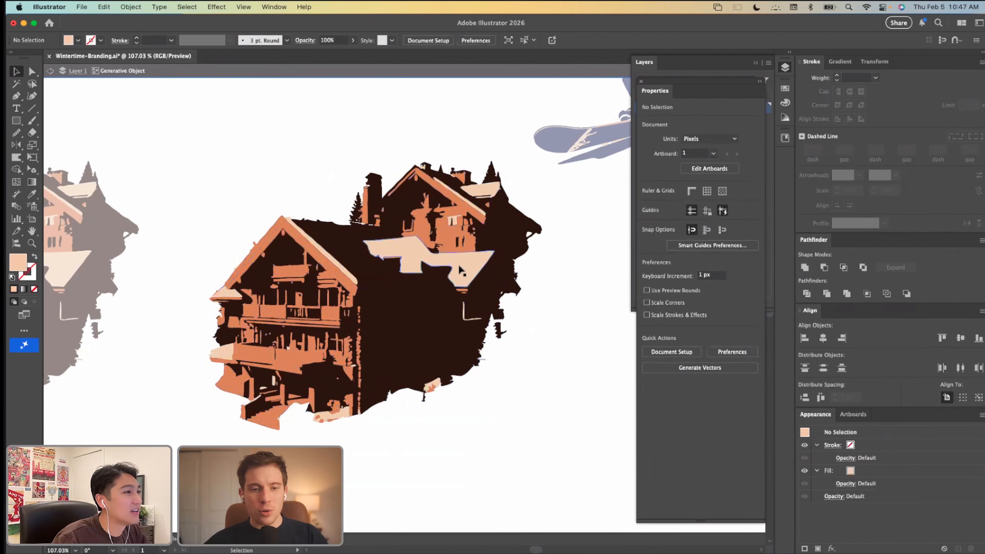
Step: Select all of the isolated lodge copy's artwork and ungroup it
scroll(460, 270, "up", 2)
scroll(460, 270, "up", 3)
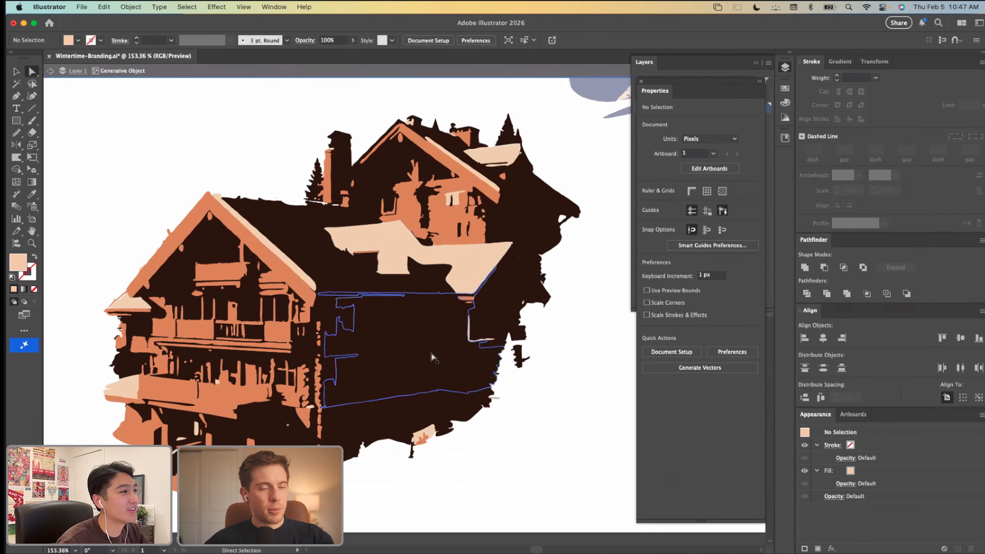
left_click(412, 343)
scroll(306, 255, "down", 3)
key("super+a")
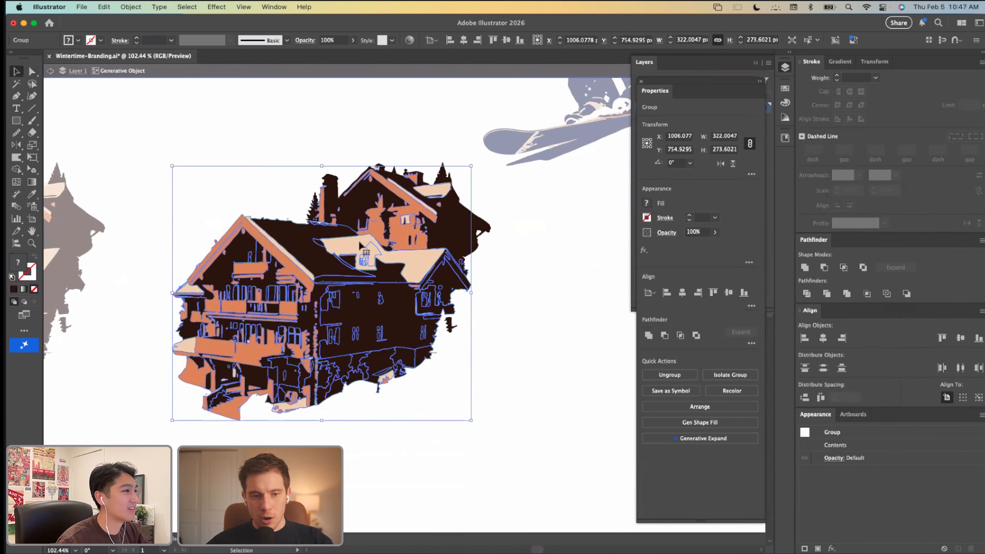
key("super+shift+g")
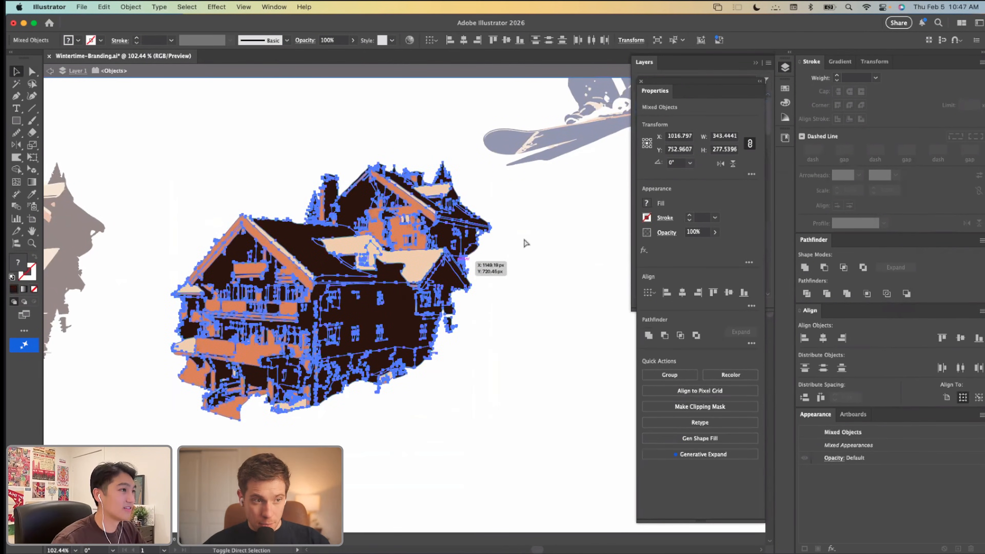
left_click(536, 215)
Step: Cut the cream and orange groups from the lodge copy and restore them in place
left_click(423, 255)
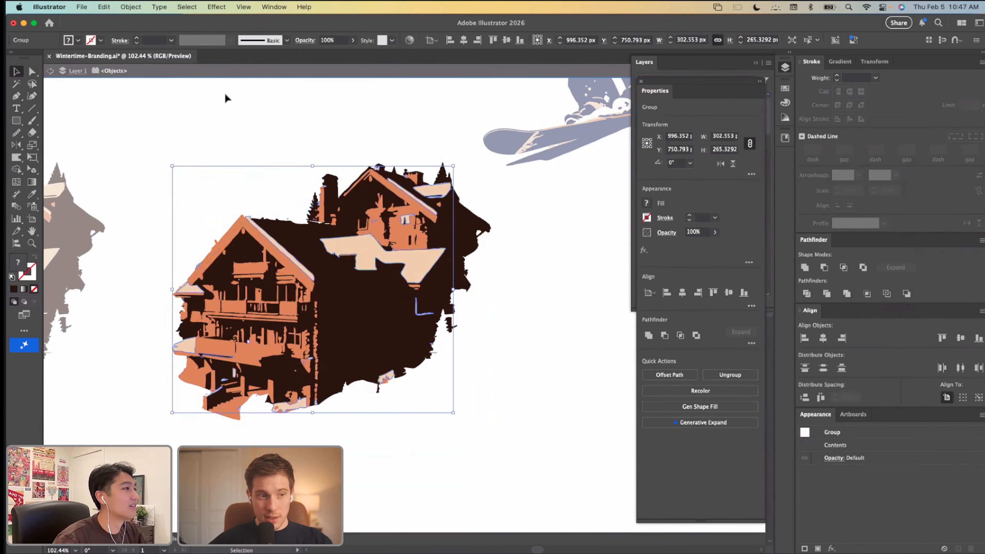
left_click(400, 274)
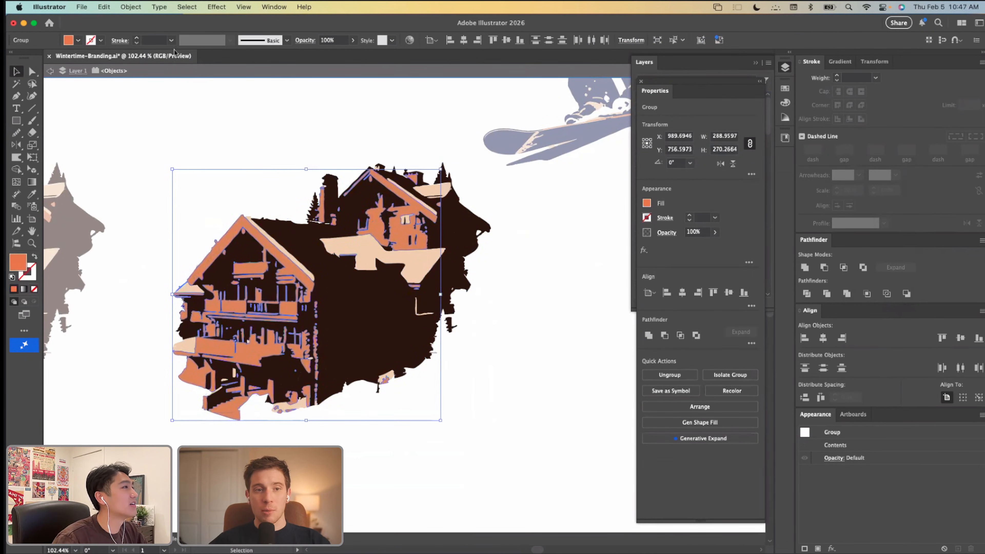
key("Delete")
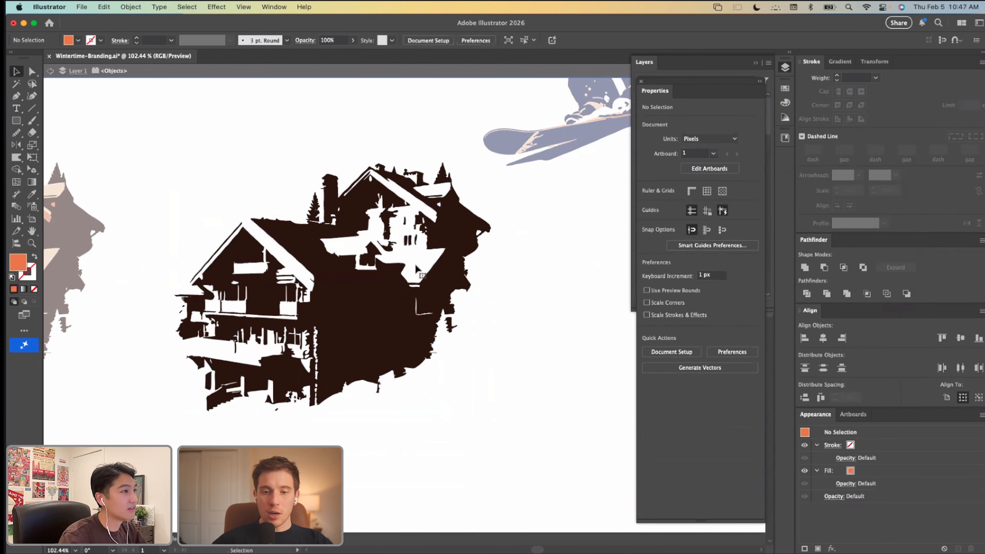
key("super+z")
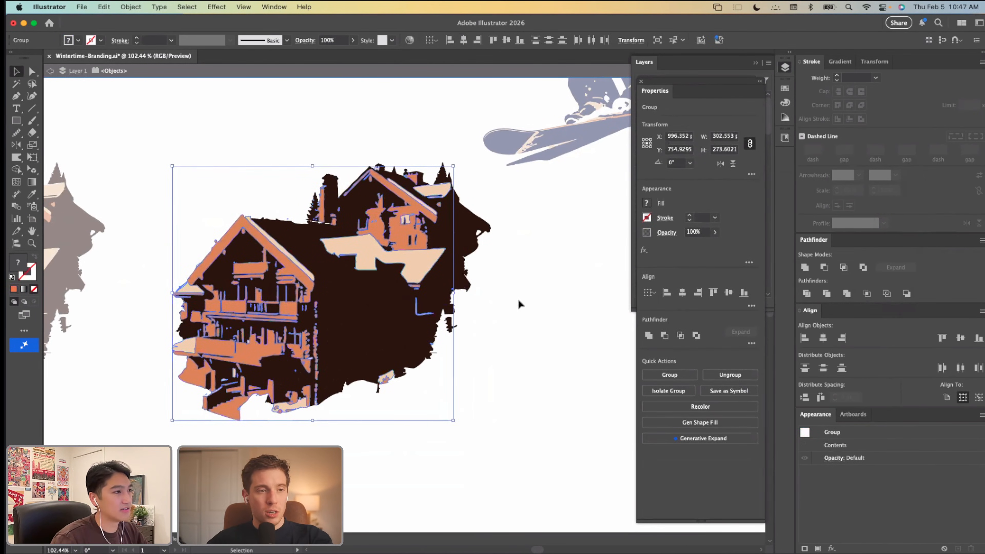
Step: Try to apply the wall's dark brown to all lodge shapes with the Eyedropper and unite them into one silhouette
key("v")
key("i")
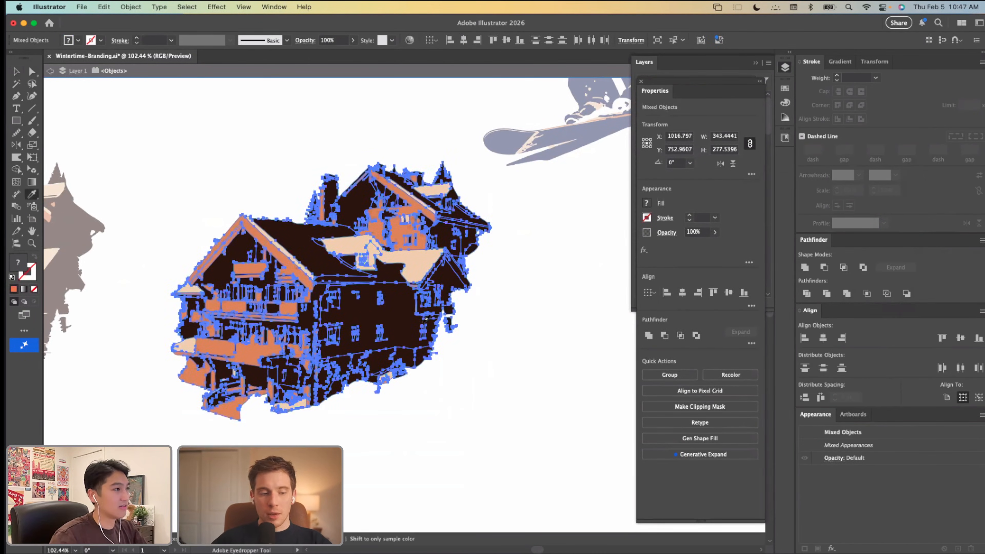
left_click(403, 324)
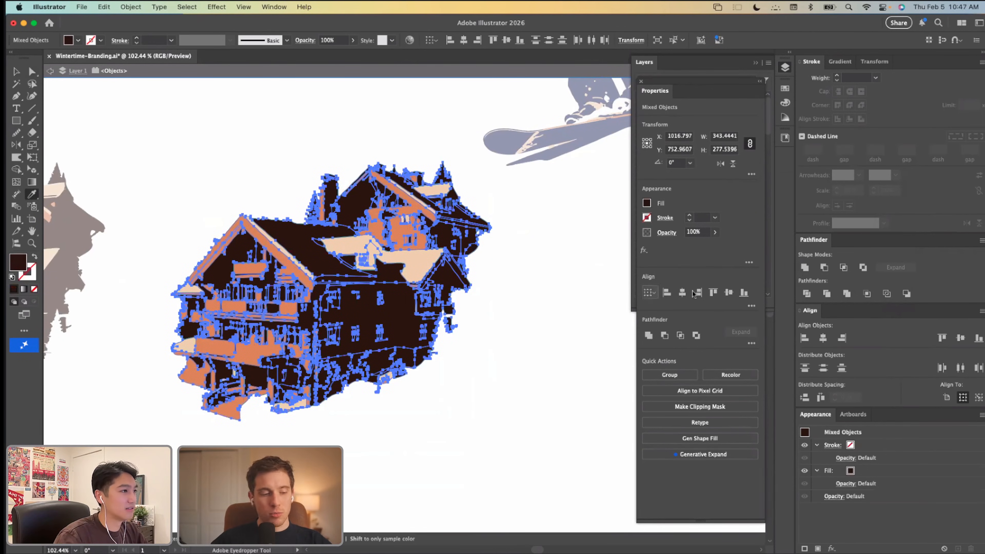
left_click(804, 268)
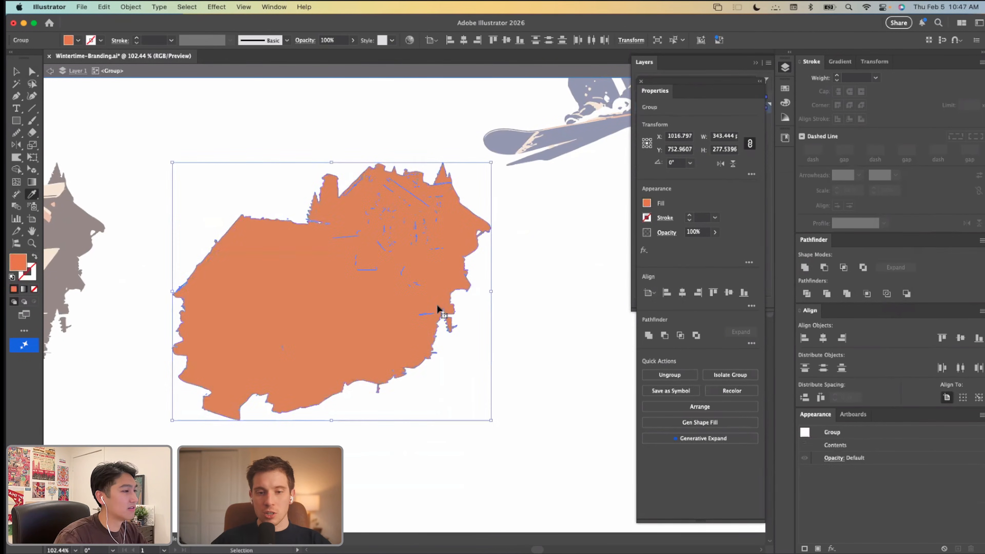
key("super+z")
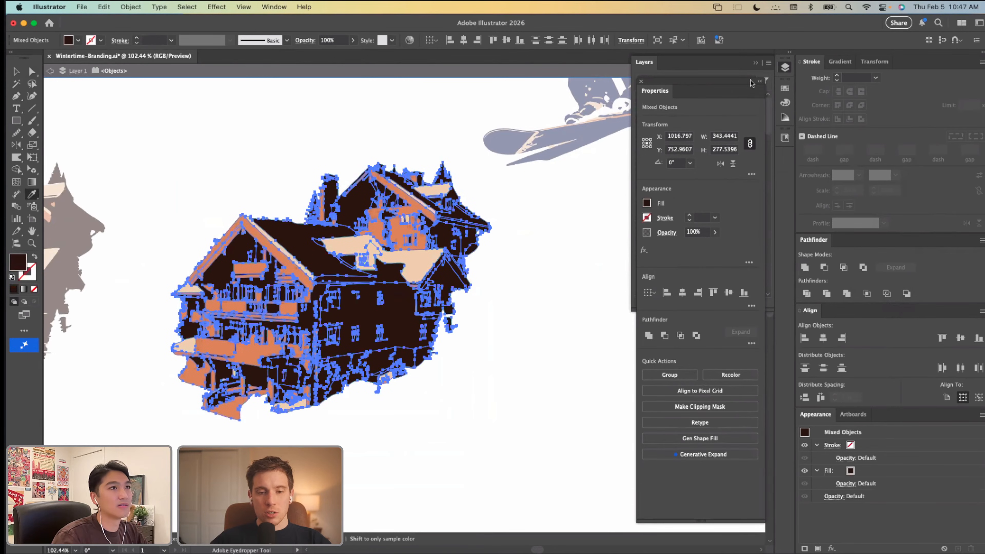
Step: Toggle the Appearance option for both what the Eyedropper picks up and what it applies
double_click(31, 198)
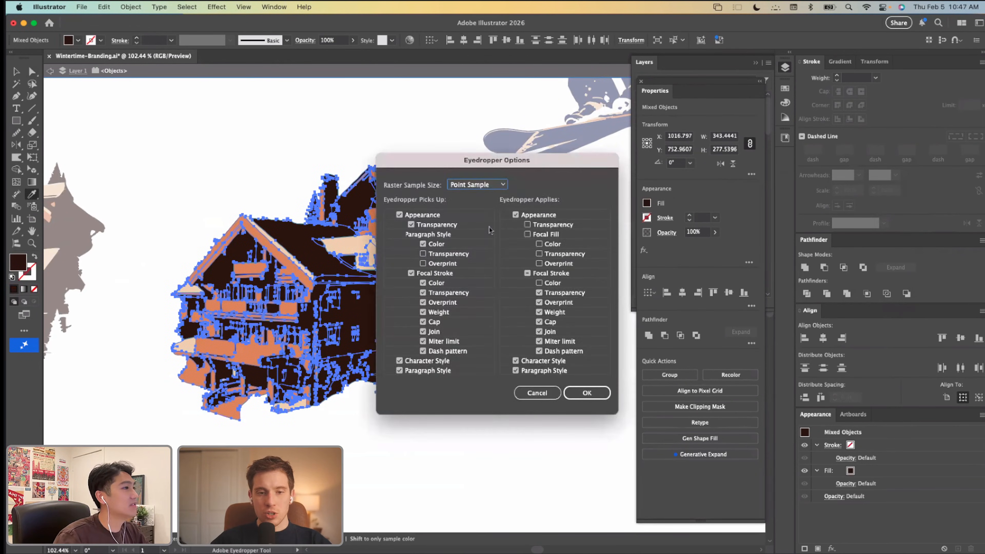
left_click(399, 216)
left_click(515, 215)
left_click(581, 392)
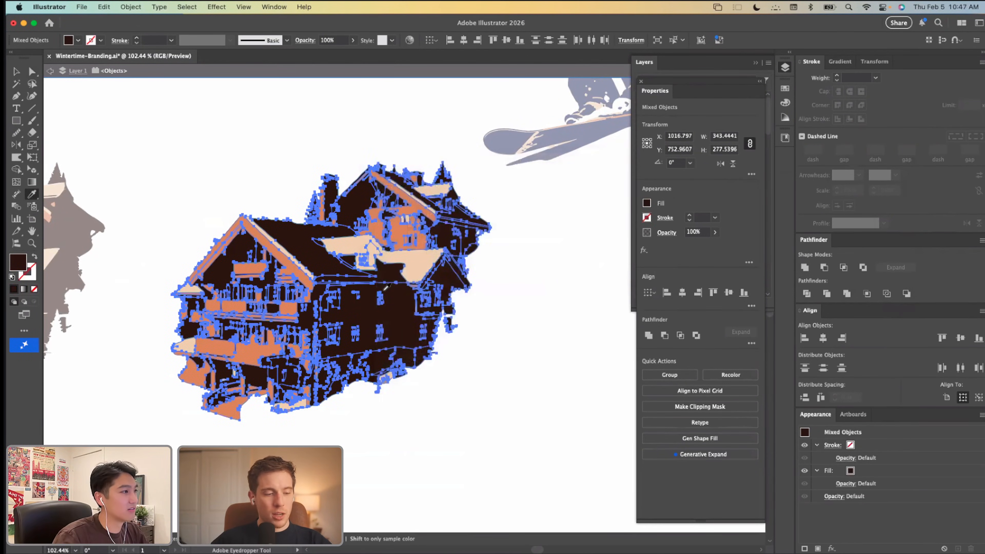
Step: Recolor the lodge copy's orange group with the dark brown sampled from the building
key("v")
key("a")
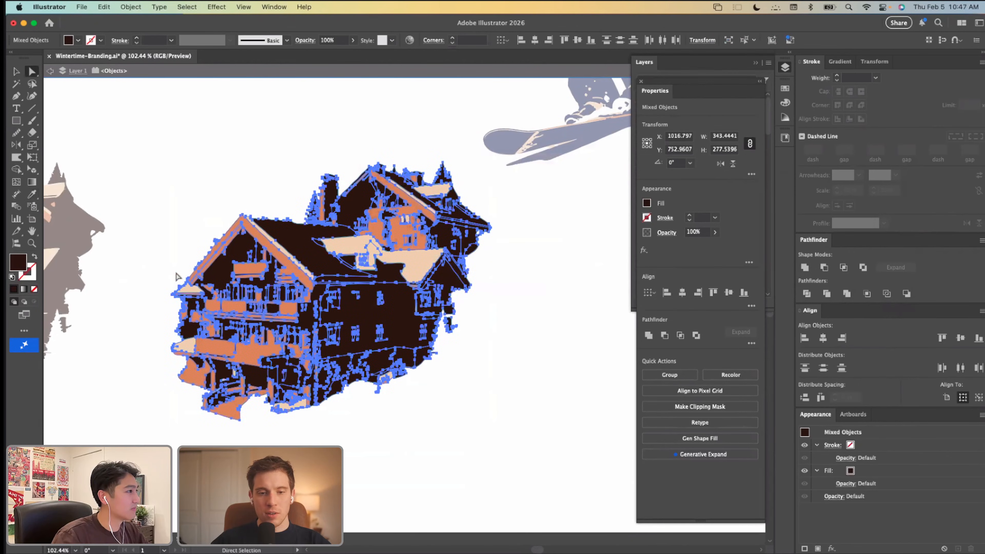
left_click(186, 229)
key("v")
left_click(288, 257)
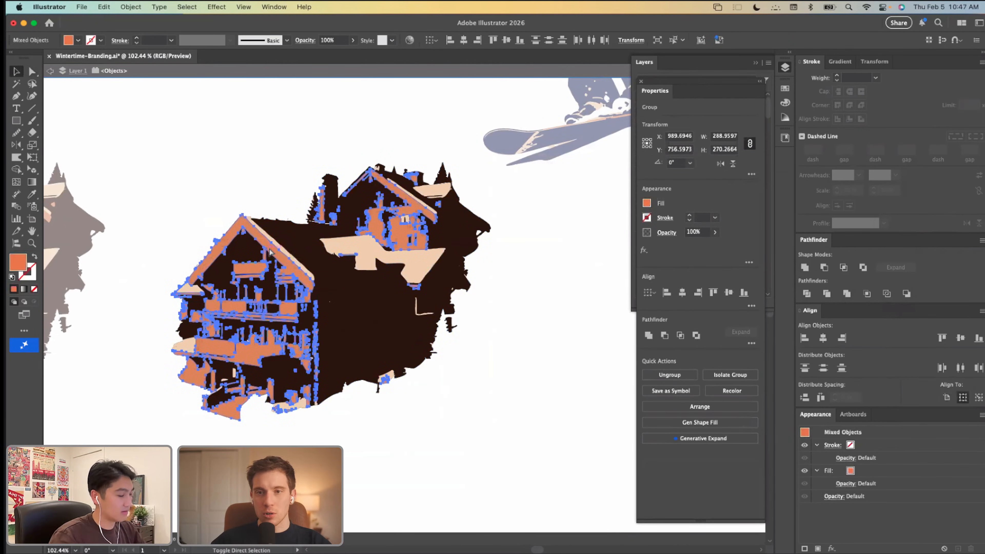
key("i")
left_click(332, 269)
key("v")
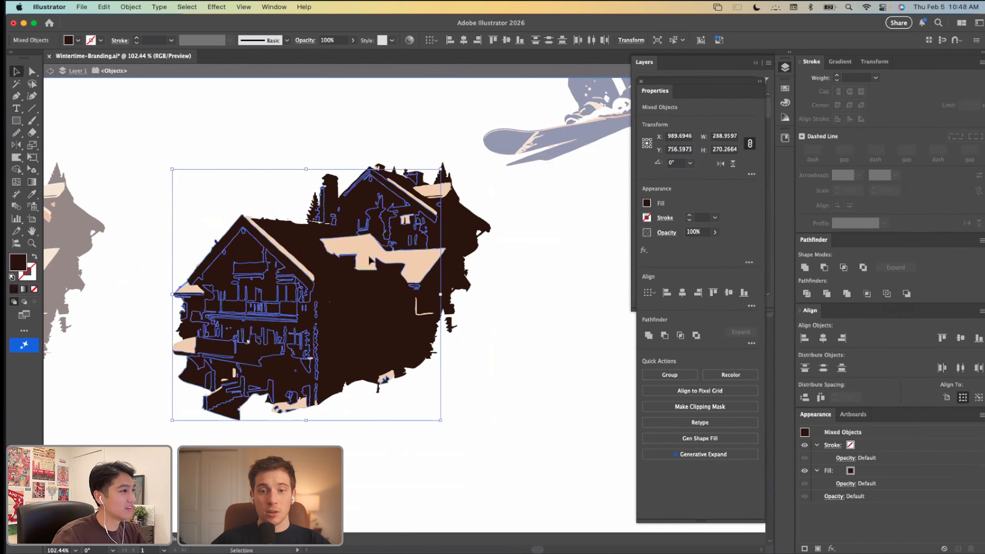
Step: Recolor the lodge copy's cream group with the dark brown sampled from the wall
left_click(370, 257)
key("i")
left_click(383, 302)
key("v")
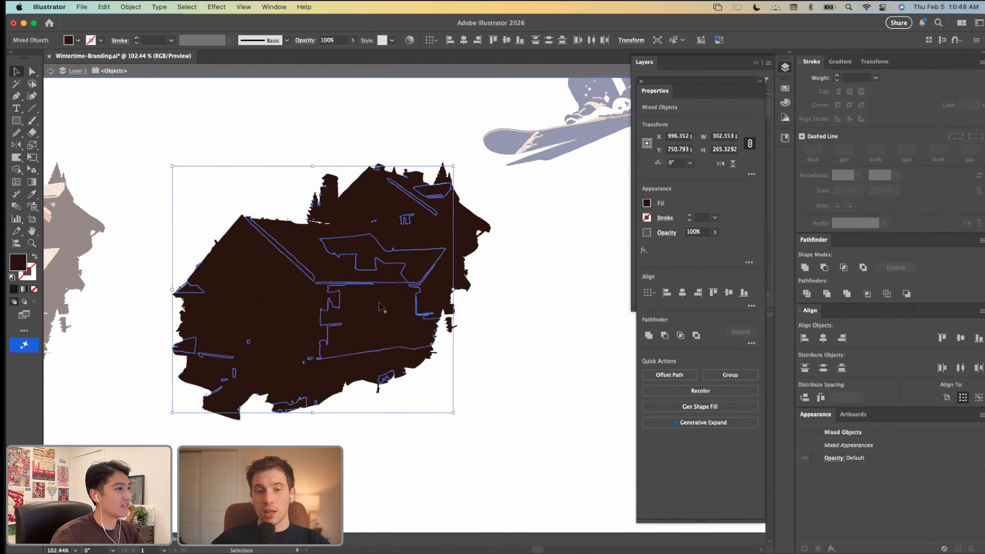
Step: Select all of the dark lodge shapes and unite them into one silhouette
key("super+a")
left_click(804, 267)
right_click(410, 276)
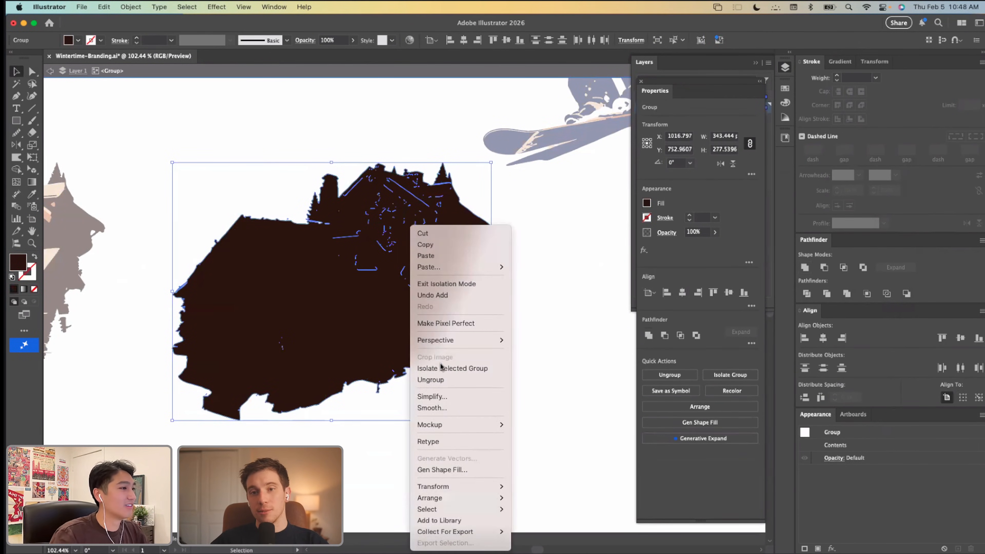
left_click(323, 386)
Step: Turn the silhouette into a compound path, release it, and unite the pieces into a solid shape without holes
key("super+8")
right_click(505, 332)
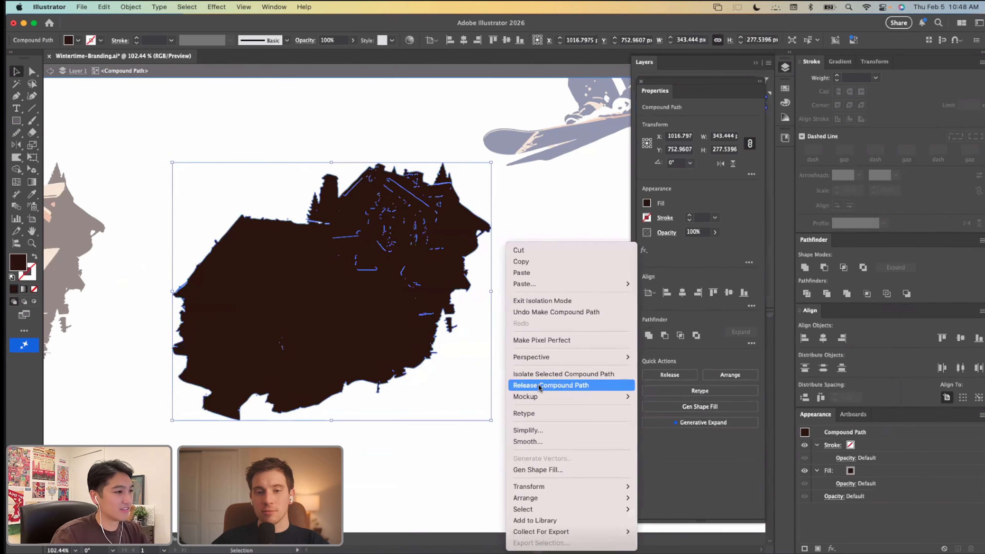
left_click(804, 269)
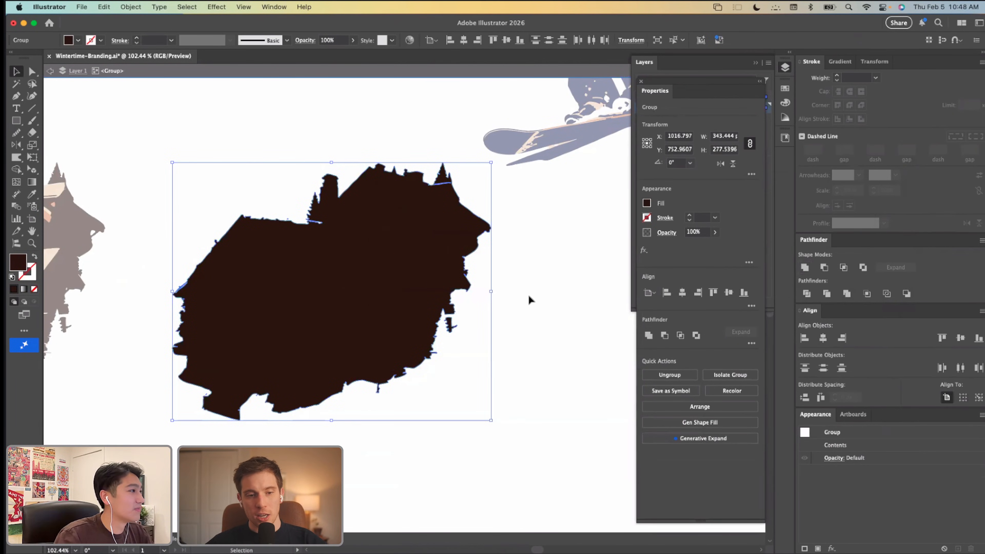
Step: Bring the original cream and orange groups back in place on top of the solid dark silhouette
key("super+z")
key("super+z")
key("super+z")
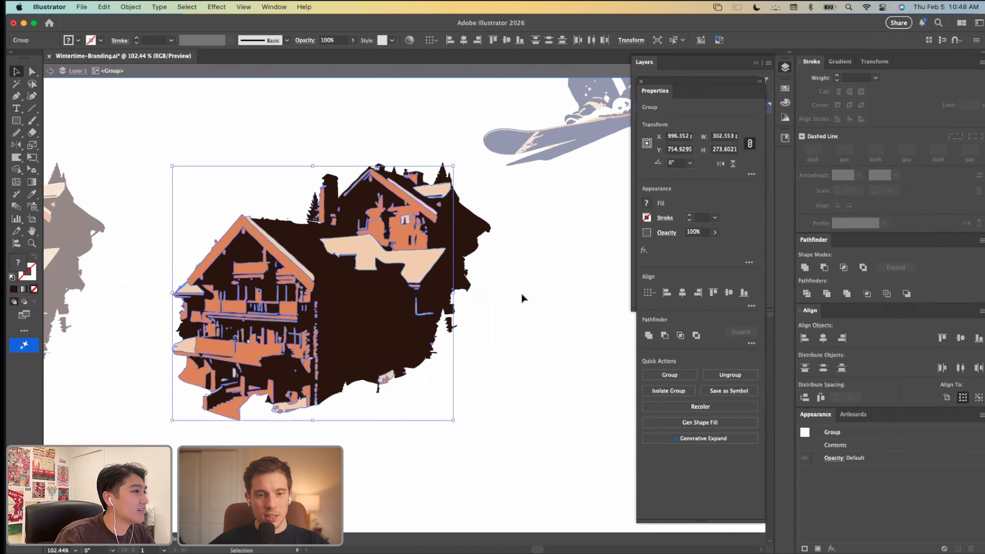
left_click(521, 294)
Step: Smooth the dark silhouette's roofline between the front gable and the chimney with the Smooth tool
left_click(423, 232)
scroll(325, 304, "up", 3)
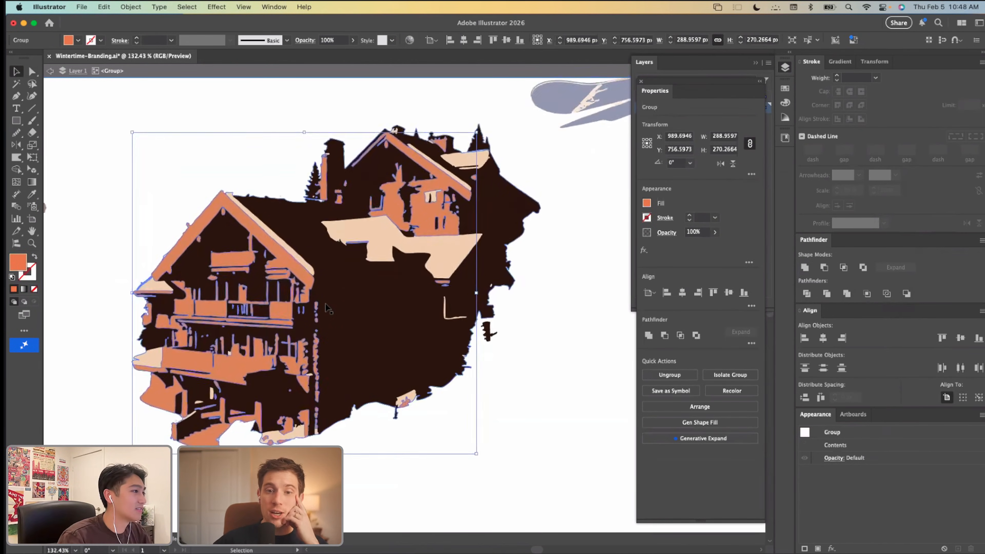
scroll(325, 304, "down", 3)
key("a")
left_click(295, 239)
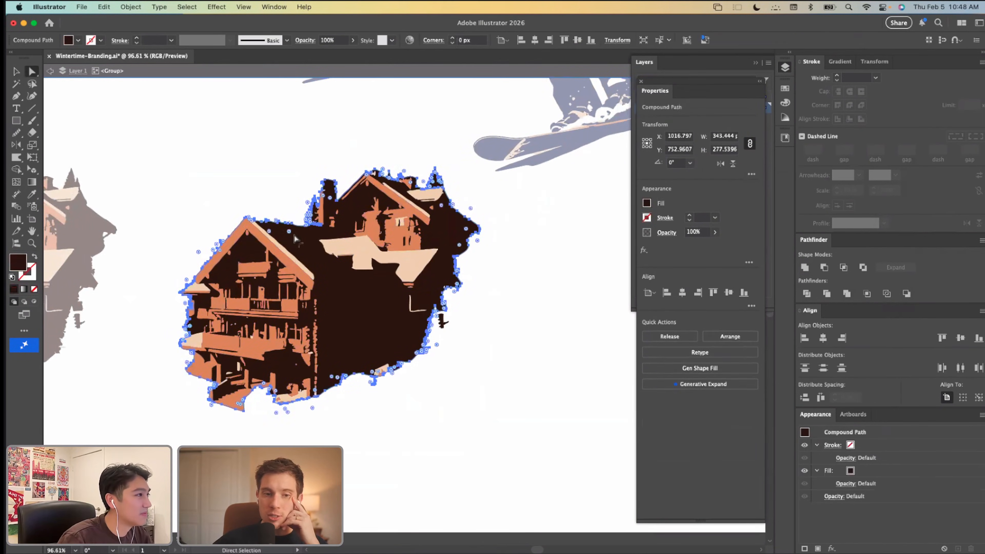
key("n")
left_click_drag(249, 217, 329, 228)
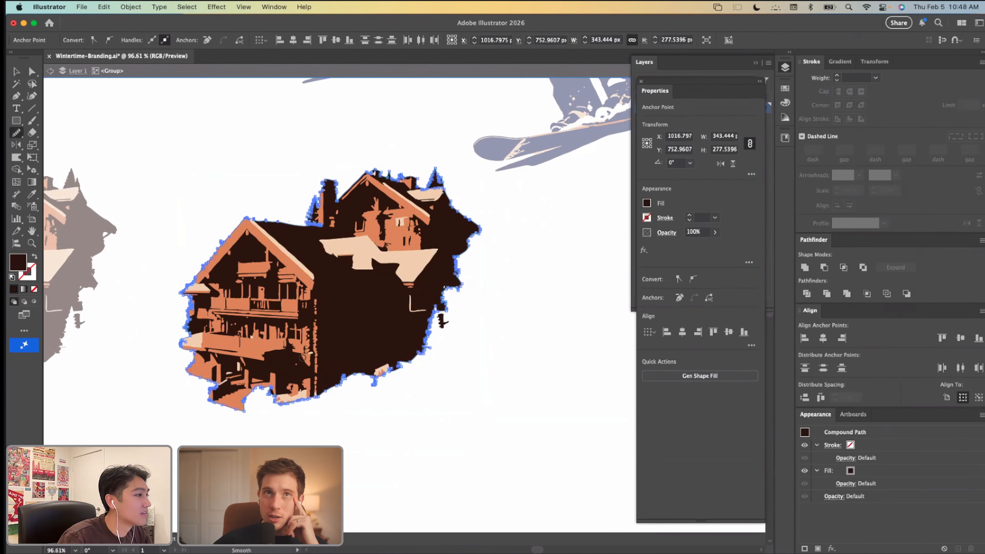
Step: Try smoothing the cream group's edges with the Smooth tool
key("v")
left_click(268, 349)
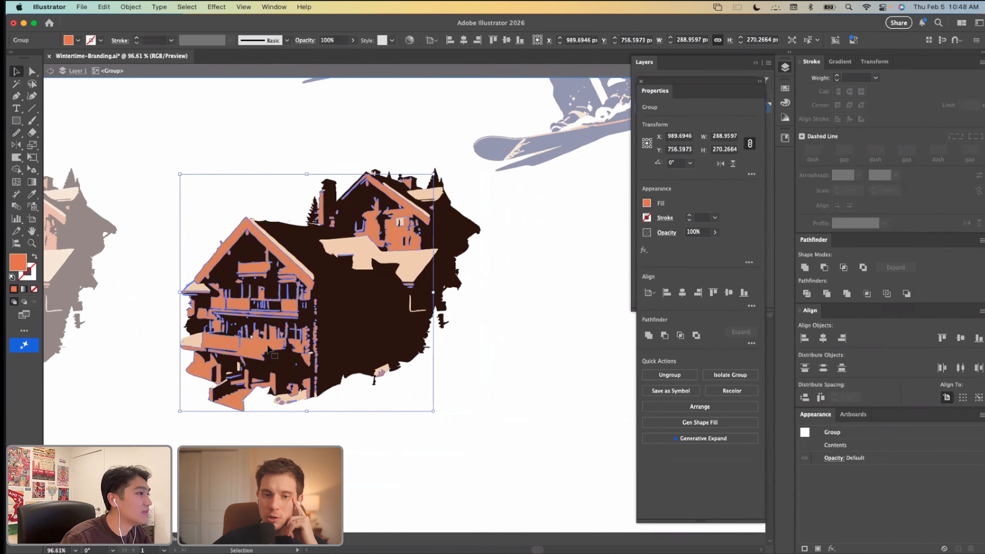
scroll(268, 349, "up", 3)
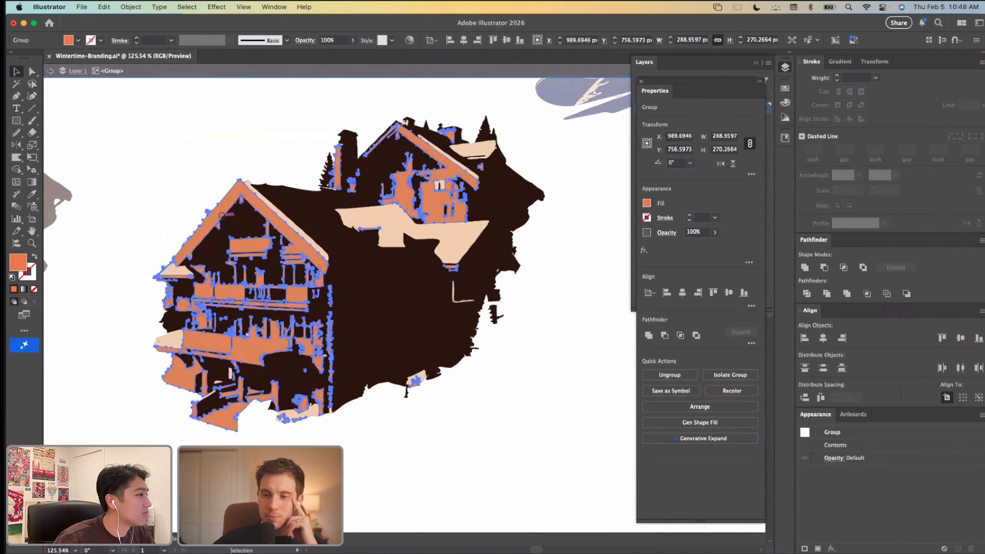
key("n")
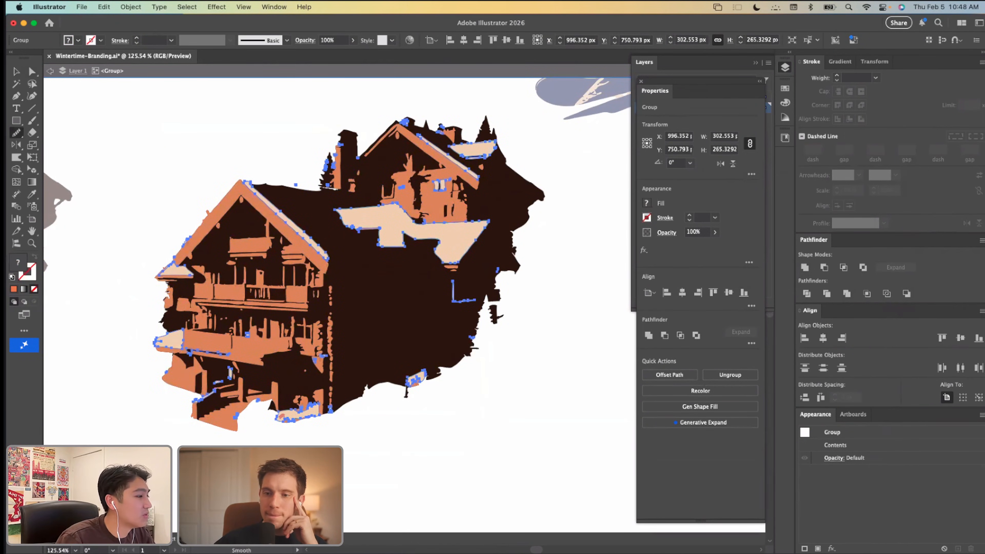
key("v")
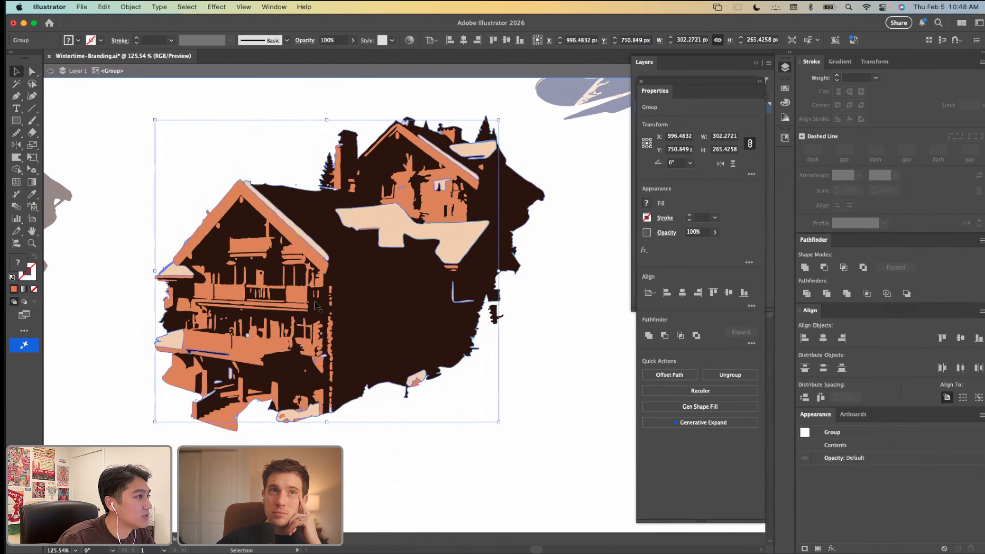
Step: Try smoothing the orange group's edges with the Smooth tool
key("n")
key("v")
key("n")
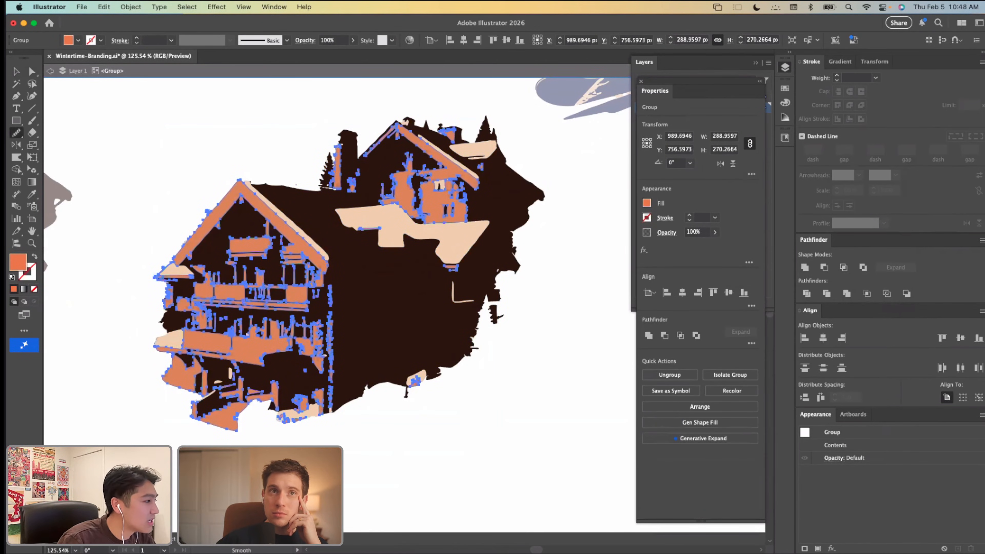
key("v")
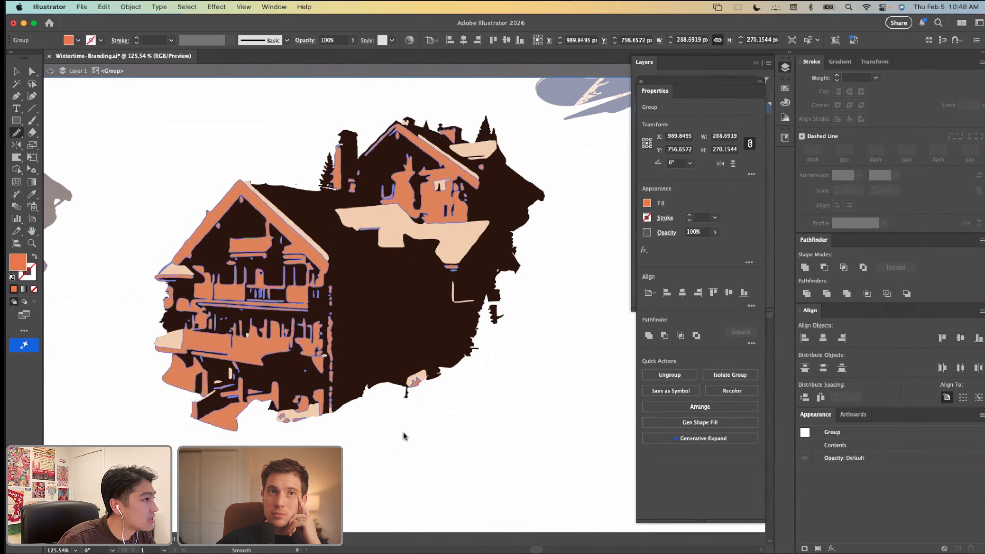
key("v")
left_click(403, 437)
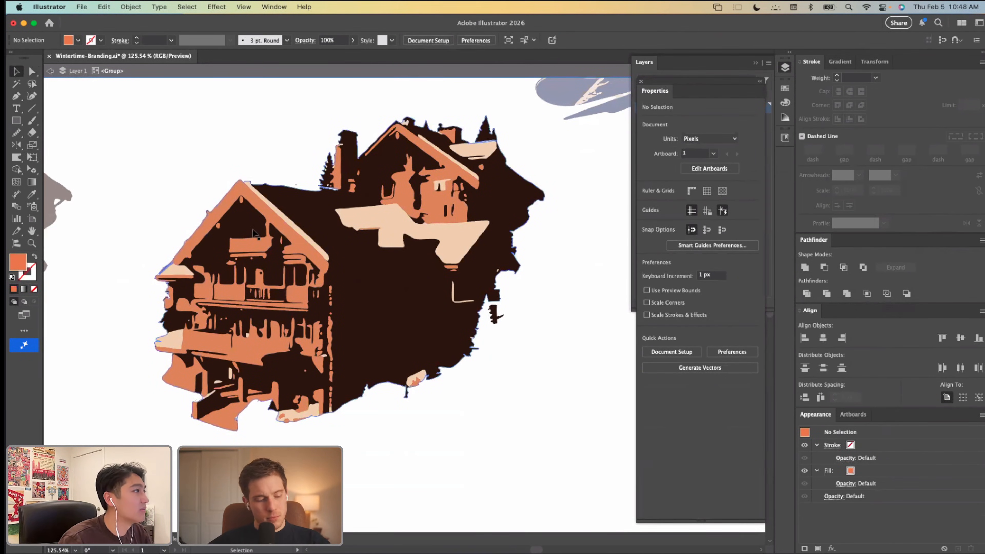
Step: Undo the smoothing of the orange and cream groups and reselect the cream group with the Smooth tool ready
left_click(341, 259)
scroll(349, 267, "up", 2)
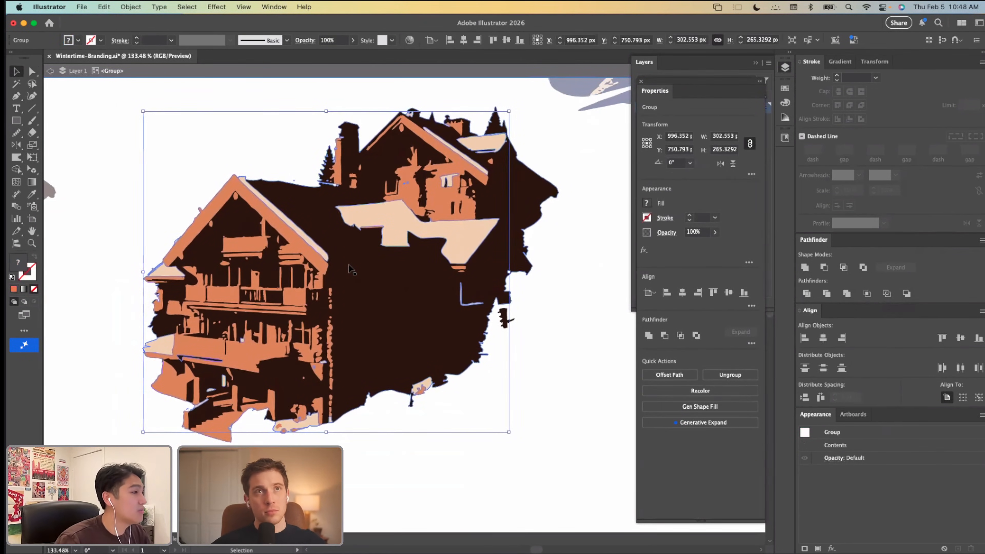
right_click(357, 214)
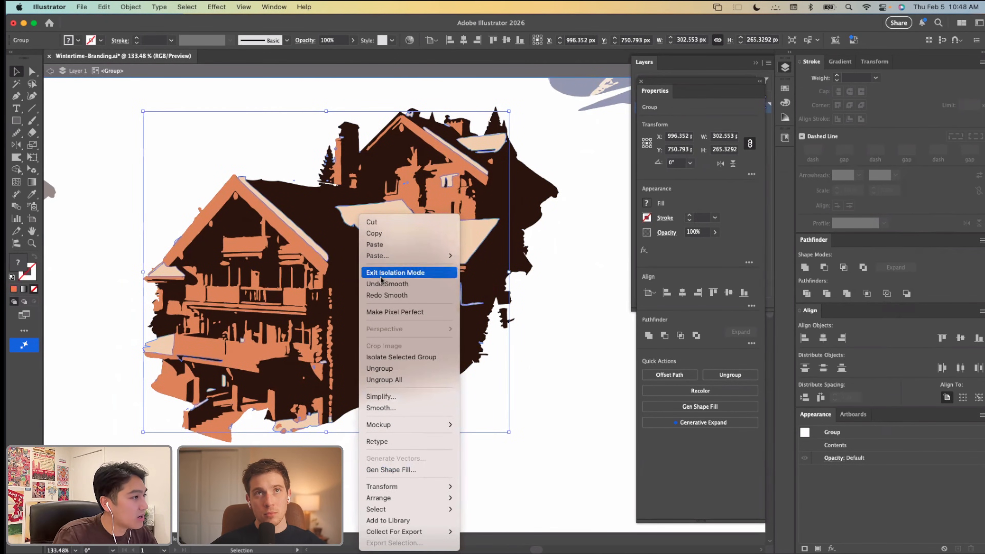
left_click(326, 426)
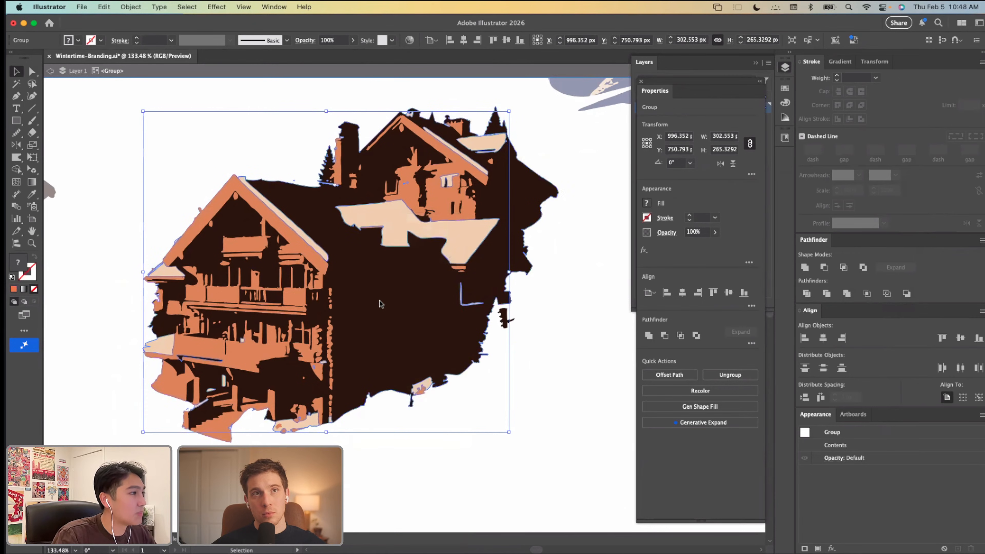
key("n")
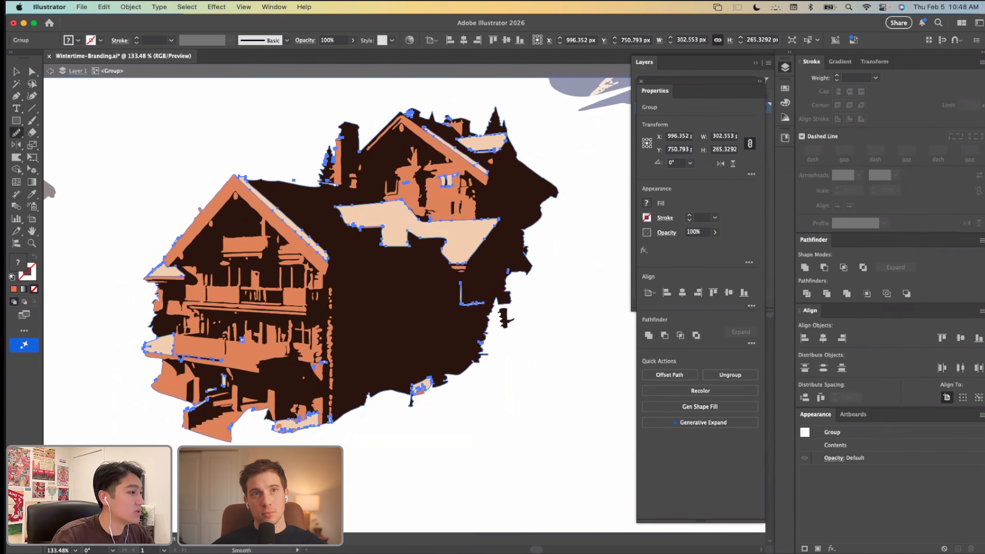
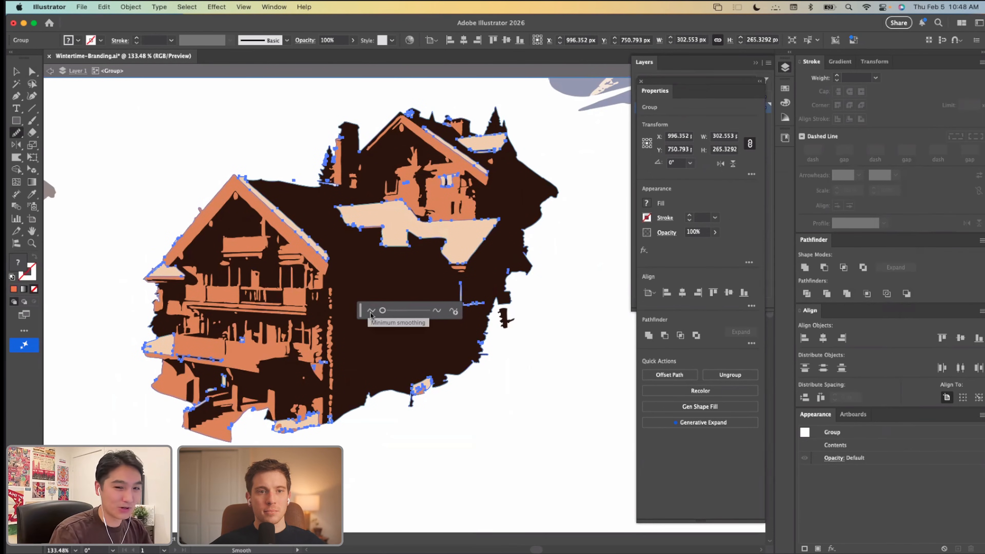
Step: Lightly smooth the cream group's edges and smooth the orange group by 7% with the Smooth tool
left_click_drag(382, 311, 386, 311)
key("v")
left_click(323, 272, "super")
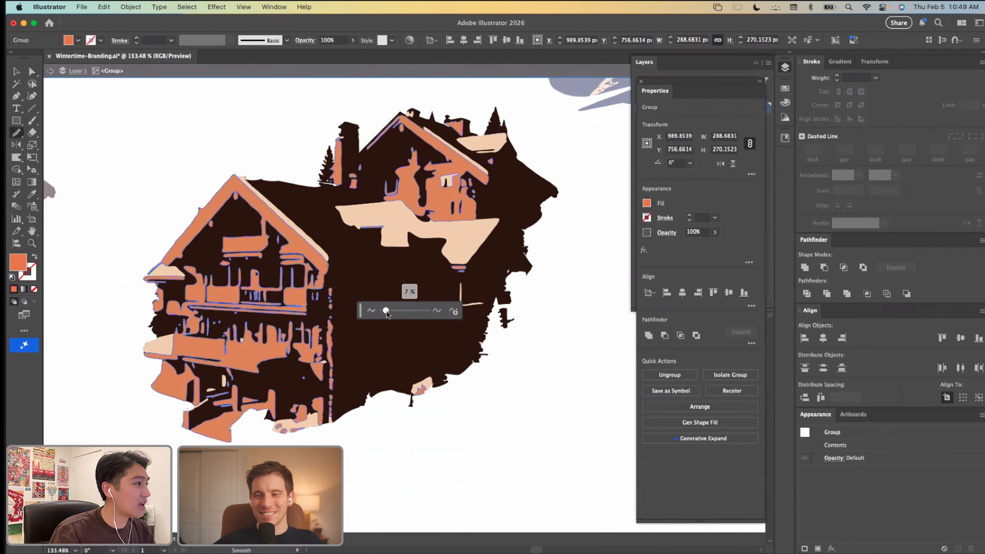
key("v")
left_click(375, 455)
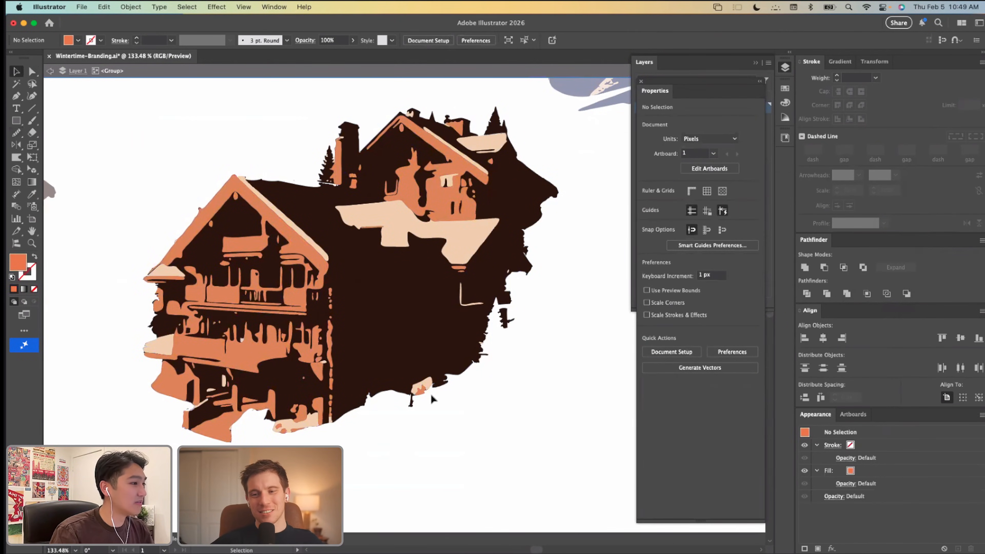
Step: Delete the small cream and orange patches hanging over the silhouette's lower edge
key("a")
scroll(426, 389, "up", 5)
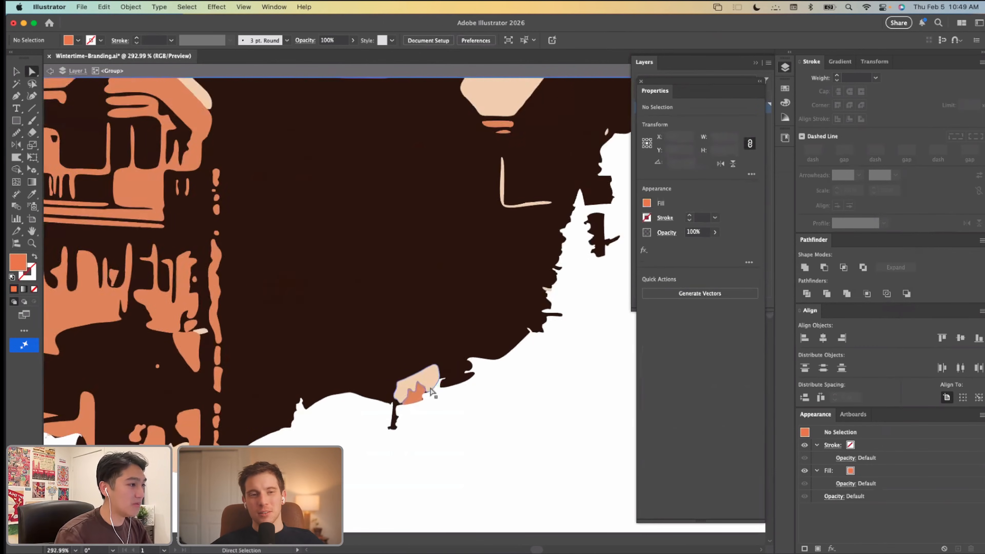
left_click(428, 384)
left_click(417, 398, "shift")
key("Delete")
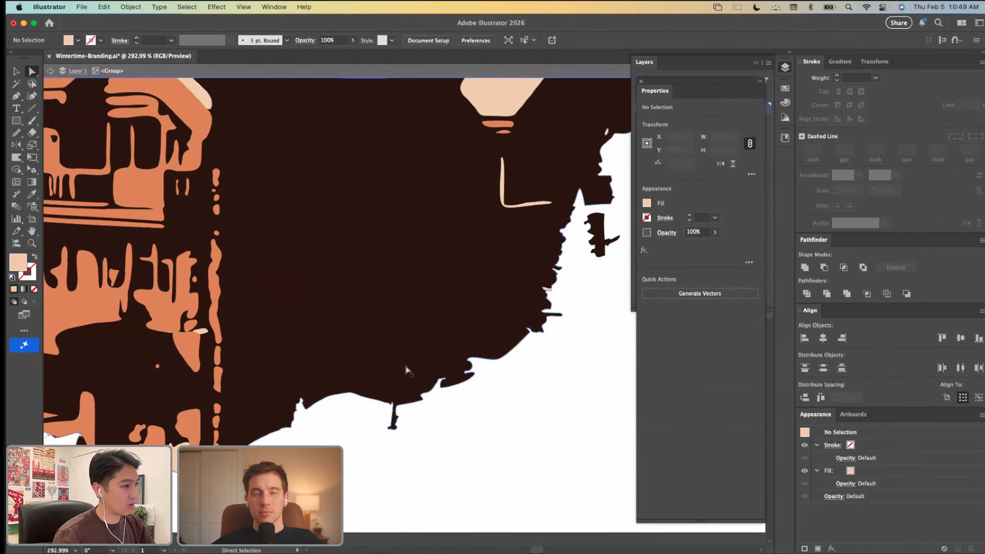
Step: Remove the thin dark post sticking out below the silhouette's lower edge
scroll(407, 396, "down", 2)
left_click(420, 376)
key("shift+e")
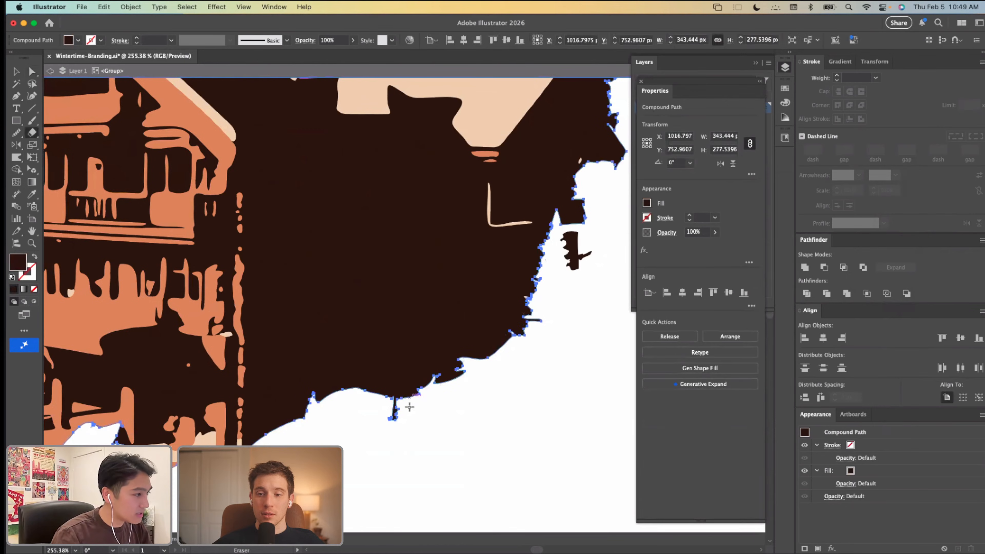
key("a")
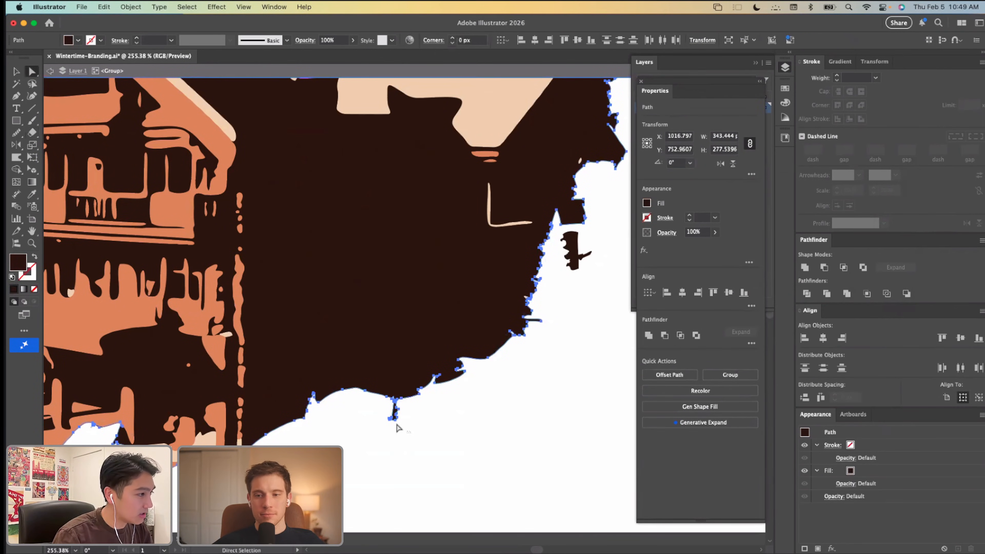
left_click(413, 436)
scroll(413, 435, "down", 3)
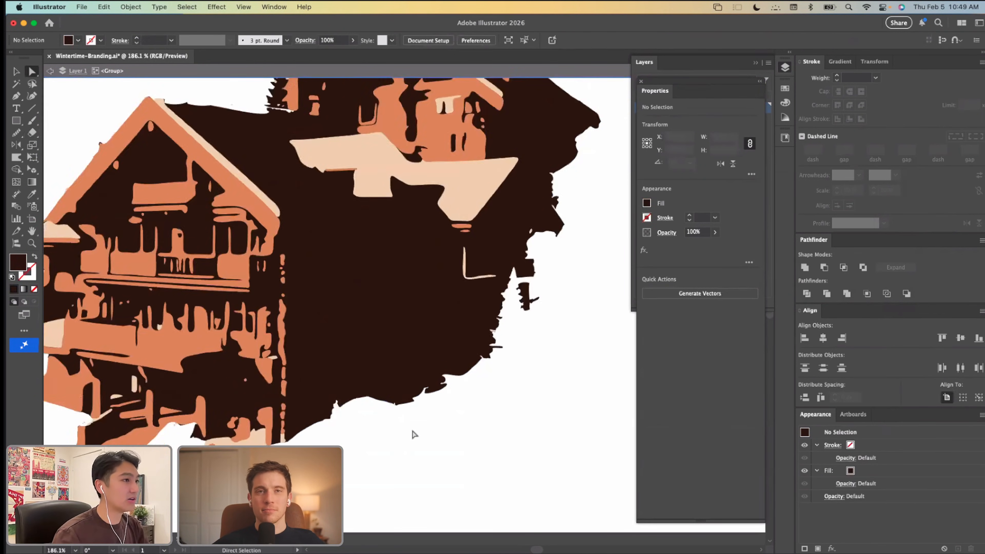
Step: Delete the detached dark fragment beside the silhouette's right edge
scroll(554, 311, "up", 5)
left_click_drag(513, 352, 460, 268)
key("Delete")
scroll(509, 280, "down", 3)
scroll(506, 233, "down", 3)
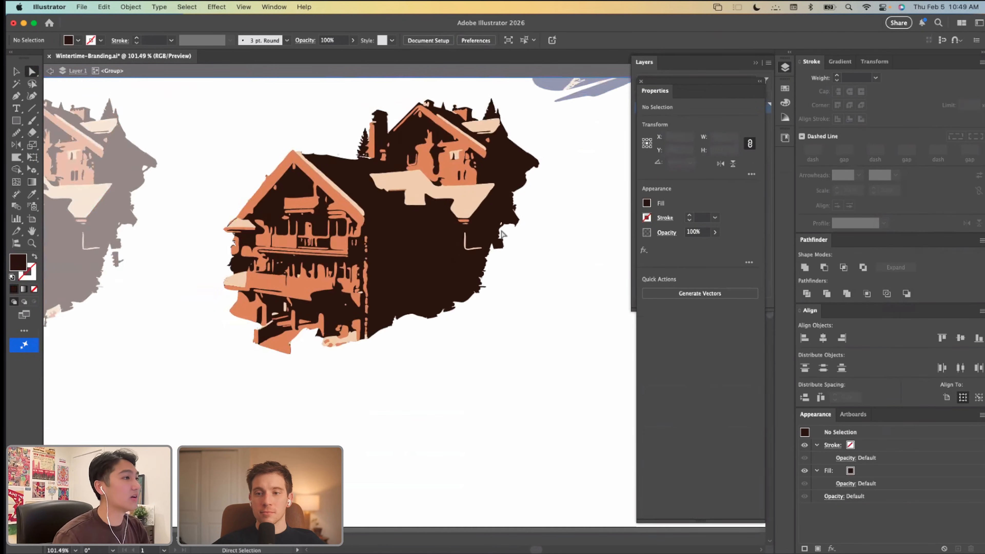
Step: Exit the isolated group, examine the cleaned lodge's paths in outline view, and compare its colour preview with the original copy
scroll(485, 225, "down", 2)
scroll(434, 273, "up", 2)
key("v")
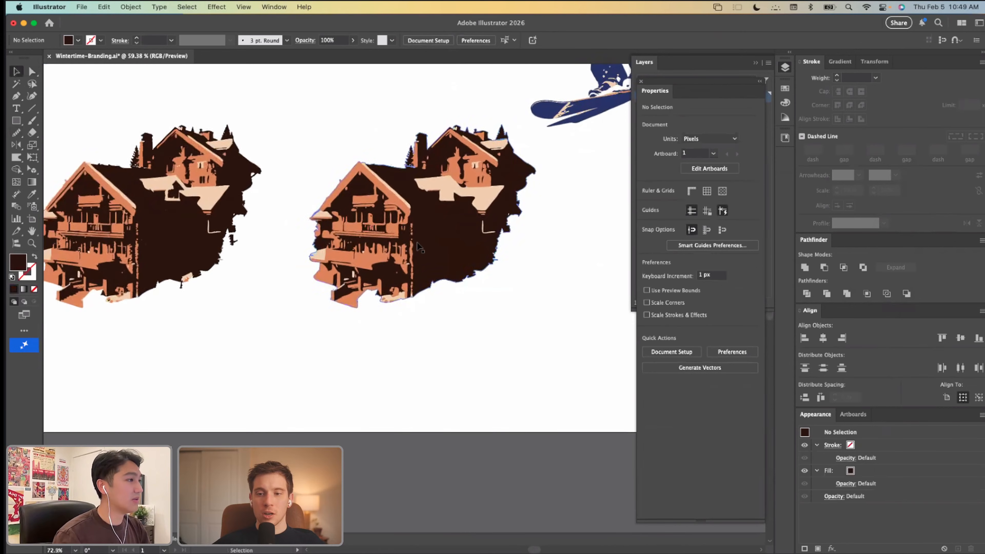
left_click_drag(449, 205, 416, 293)
key("super+y")
scroll(416, 293, "up", 5)
scroll(416, 292, "down", 2)
scroll(416, 292, "right", 1)
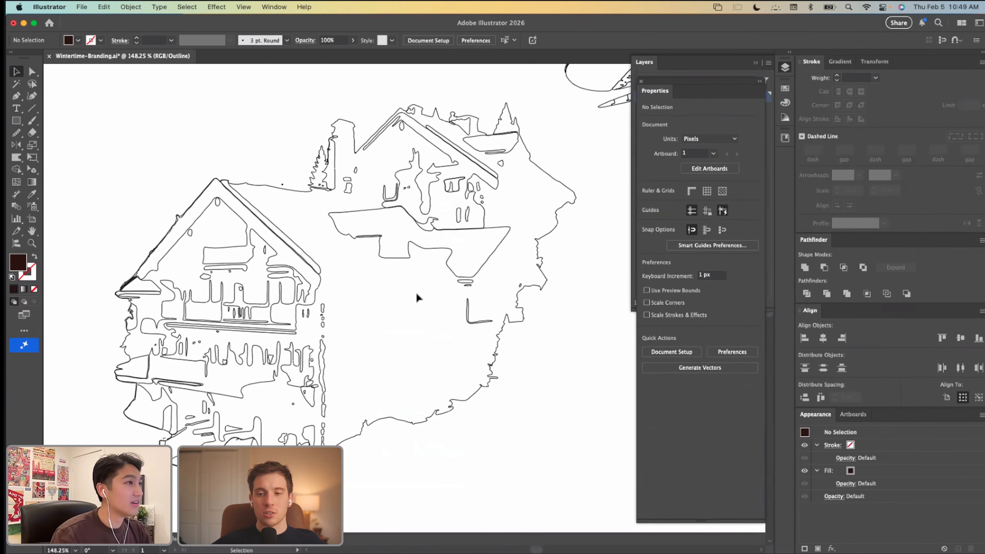
scroll(416, 294, "down", 1)
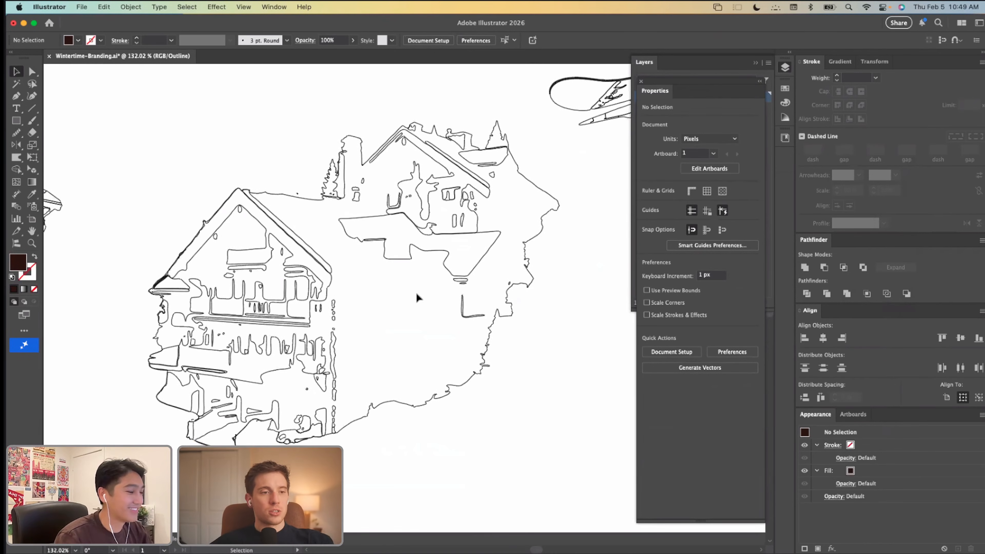
key("super+y")
scroll(418, 298, "down", 3)
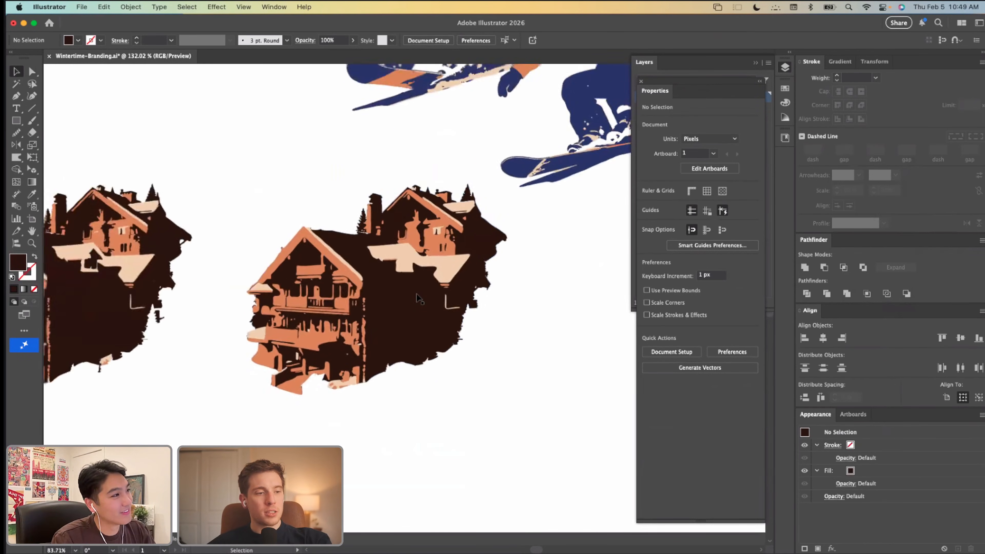
scroll(419, 299, "down", 2)
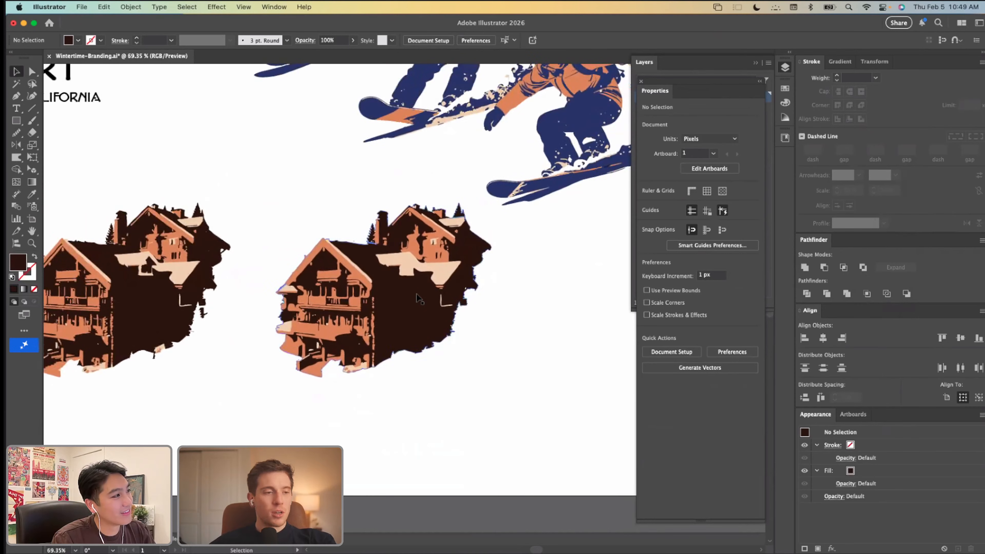
scroll(419, 299, "down", 2)
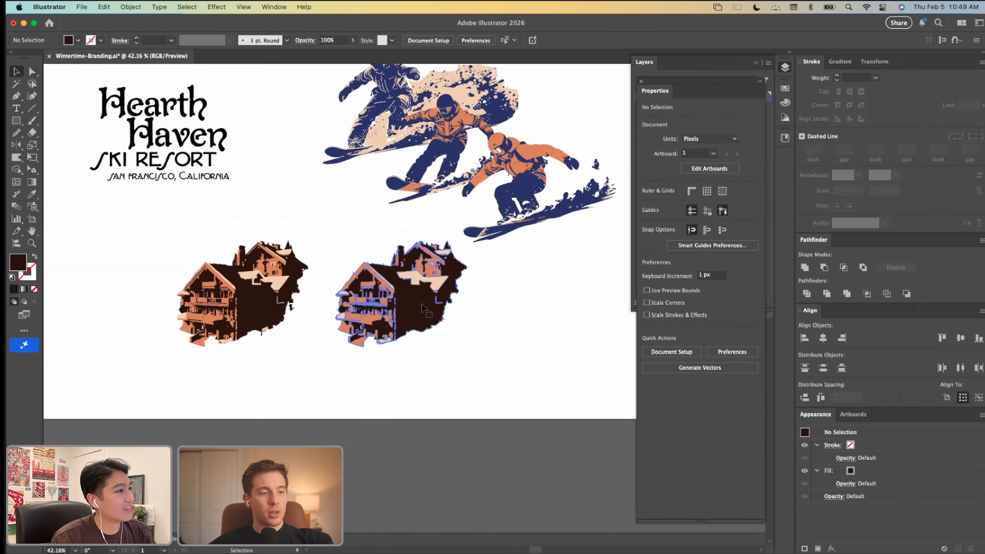
Step: Copy the cleaned lodge and place the duplicate to the left of the Hearth Haven wordmark, scaled down to about 281 px wide
left_click(418, 301)
scroll(393, 366, "left", 2)
scroll(394, 365, "left", 4)
left_click(254, 272)
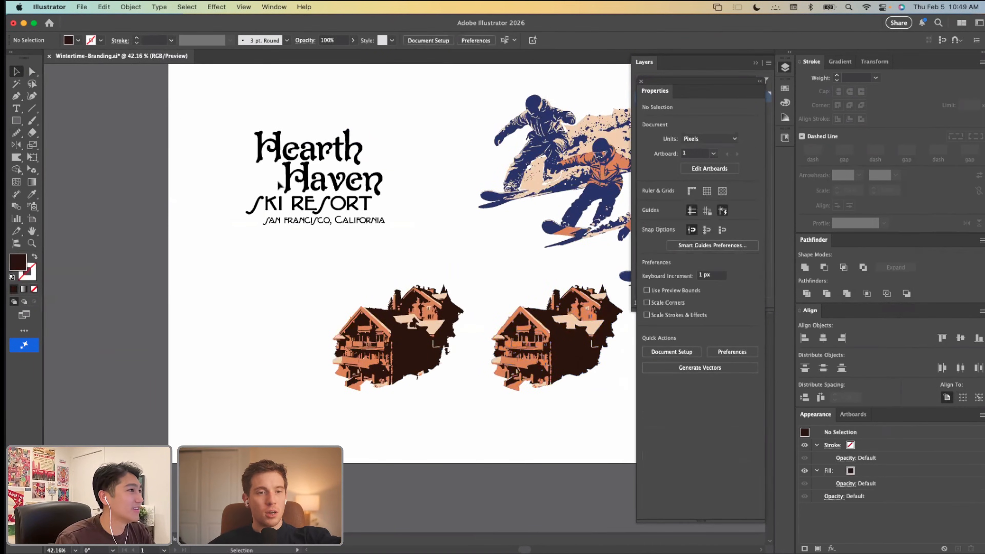
scroll(278, 180, "up", 3)
key("super+v")
left_click_drag(434, 276, 175, 149)
scroll(174, 149, "up", 3)
left_click_drag(76, 244, 108, 244)
left_click(184, 386)
scroll(184, 386, "down", 3)
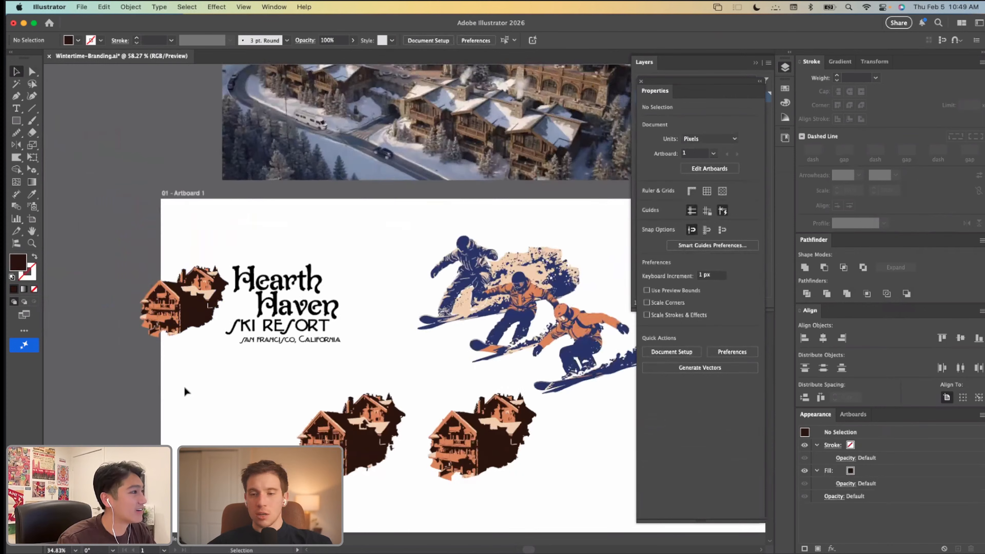
Step: Recolor the Hearth Haven wordmark with the dark brown sampled from the lodge silhouette using the Eyedropper
scroll(184, 386, "up", 4)
key("a")
key("v")
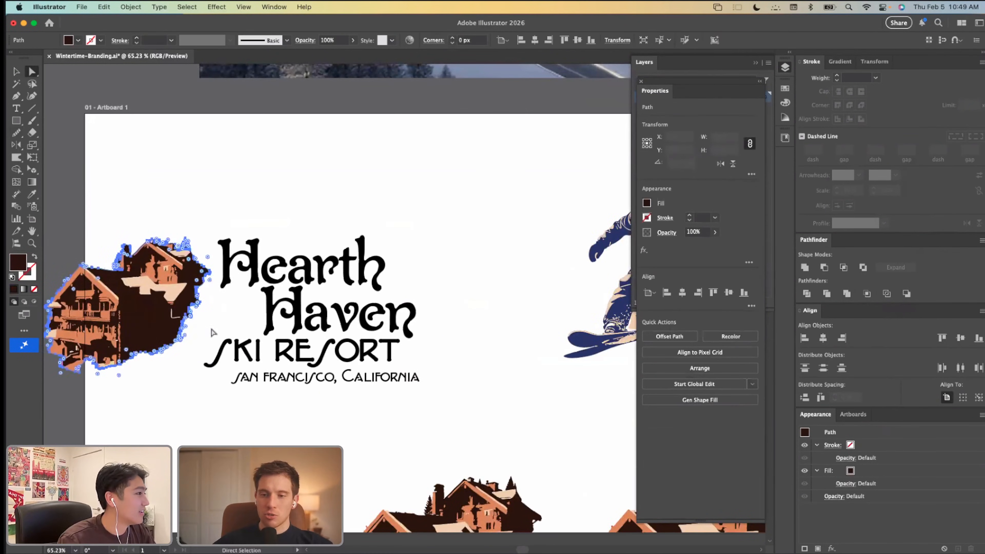
scroll(213, 329, "down", 1)
left_click(270, 315)
key("i")
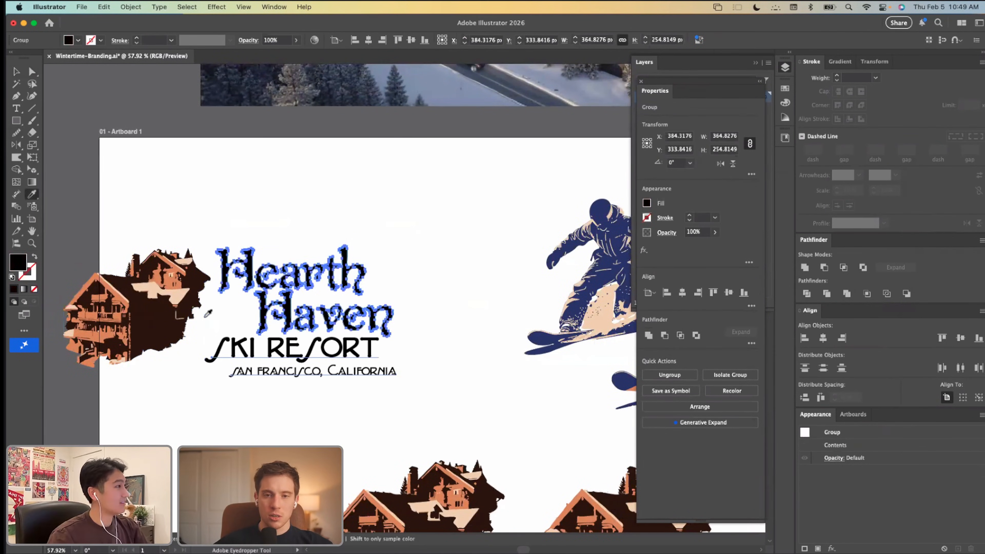
left_click(160, 320)
key("v")
left_click(219, 210)
Step: Copy the small lodge's dark brown base path and place the duplicate over the snowboarder artwork as a color source
key("a")
left_click(173, 316)
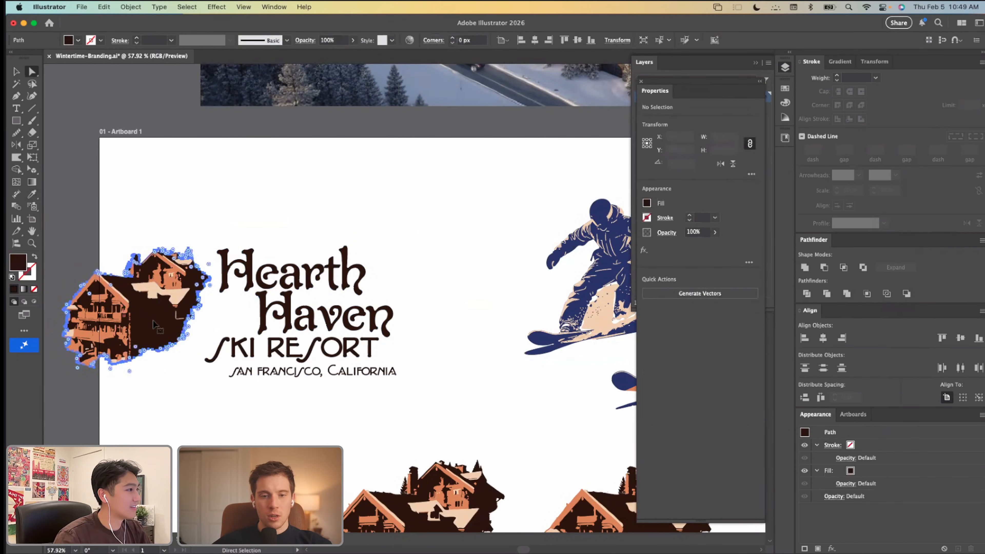
key("v")
left_click(176, 413)
scroll(176, 413, "right", 5)
scroll(176, 413, "down", 2)
scroll(176, 412, "right", 3)
scroll(176, 412, "down", 1)
key("super+v")
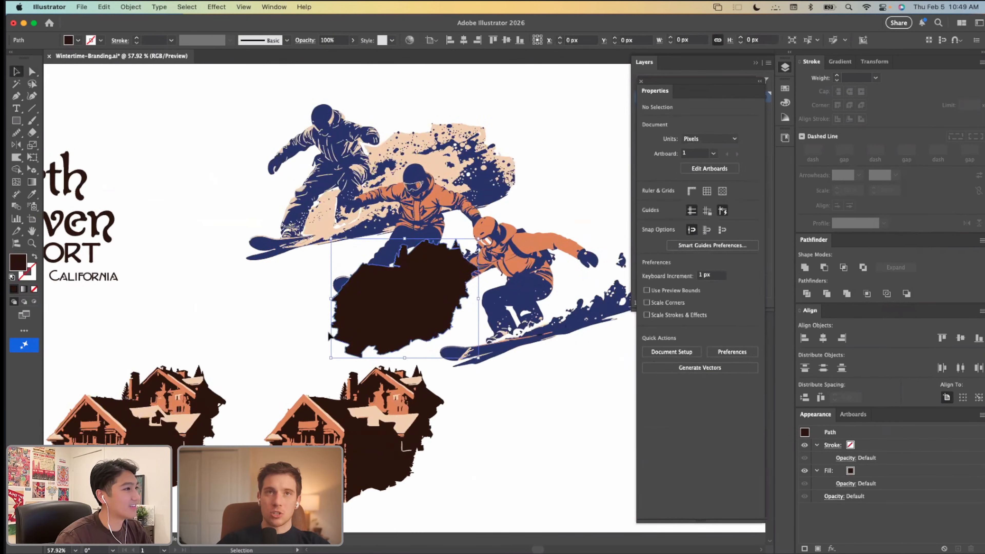
left_click_drag(400, 311, 374, 290)
Step: Recolor the snowboarder artwork together with the brown shape, changing the navy to the same dark brown
left_click_drag(234, 106, 597, 374)
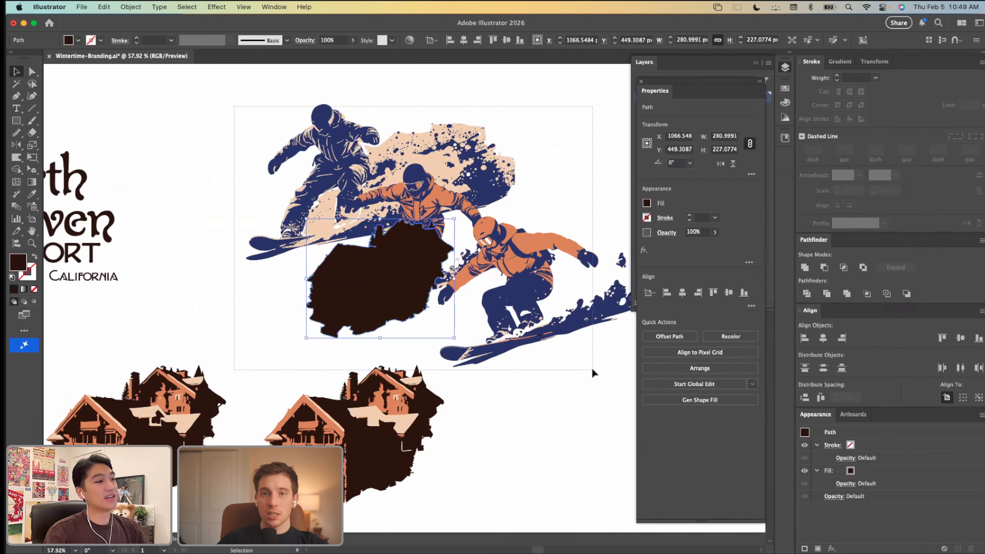
left_click(196, 198)
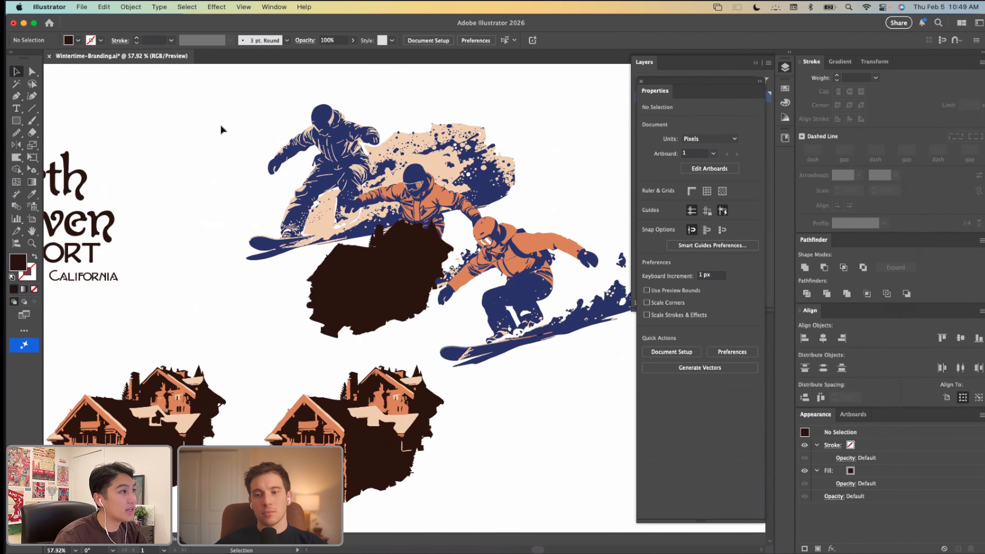
left_click_drag(220, 126, 590, 330)
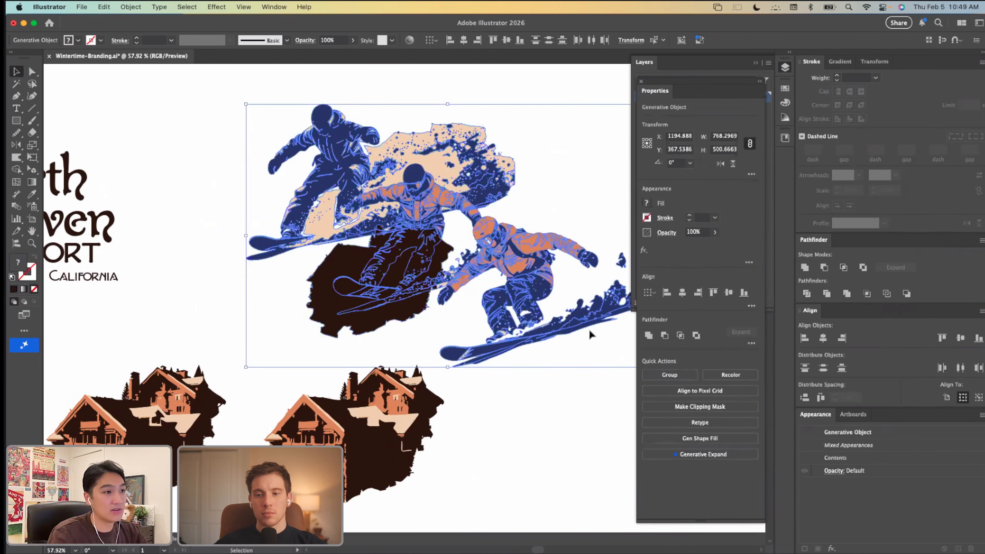
left_click(104, 7)
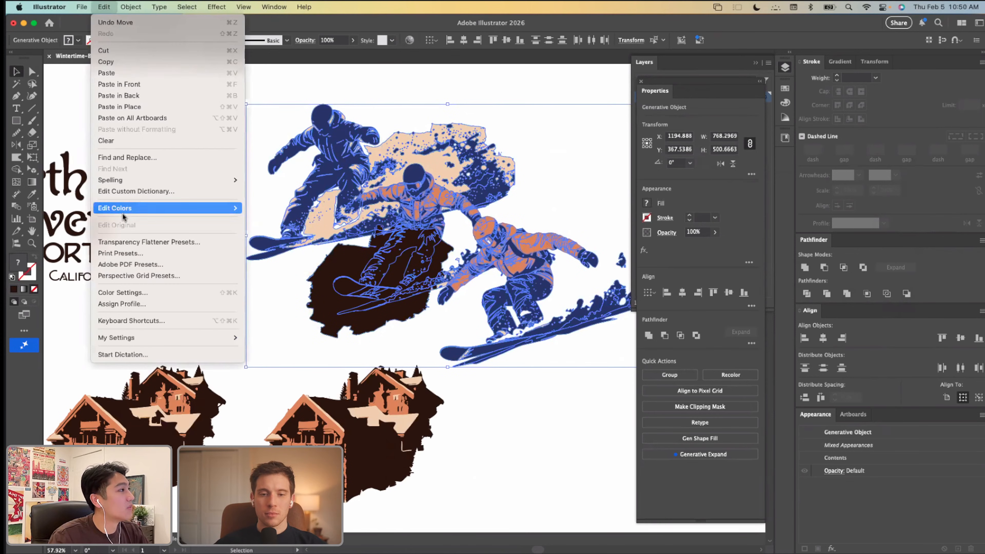
mouse_move(132, 213)
key("Return")
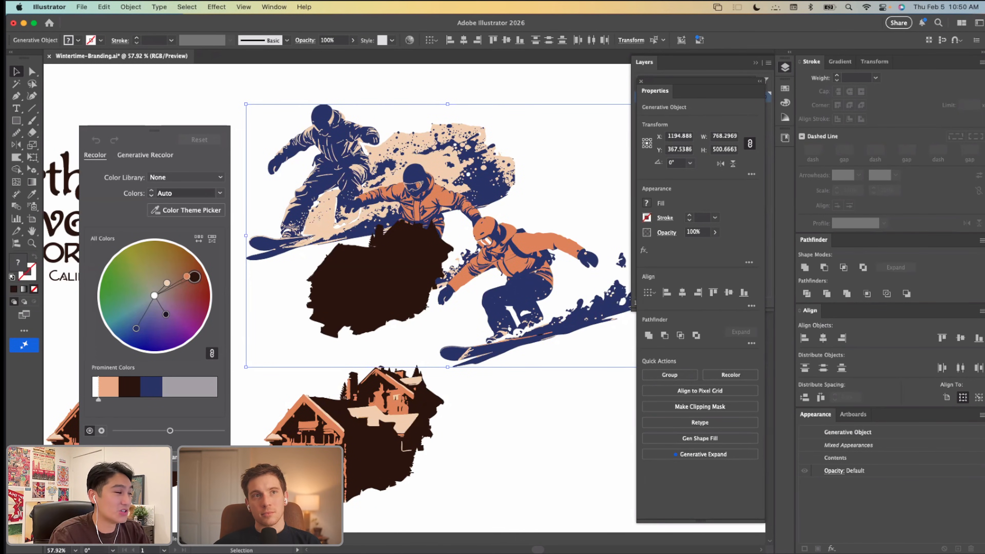
left_click(189, 457)
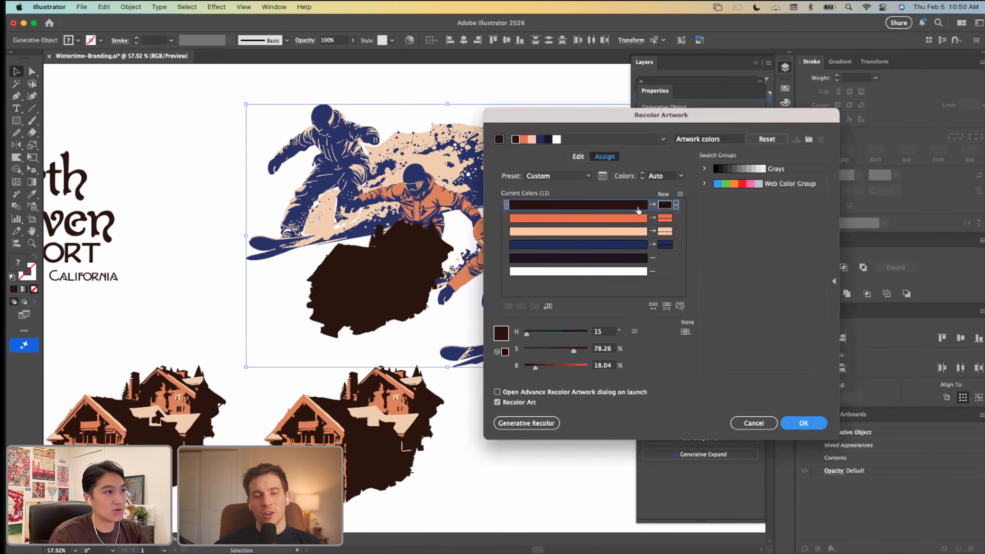
left_click_drag(670, 248, 668, 247)
left_click(804, 423)
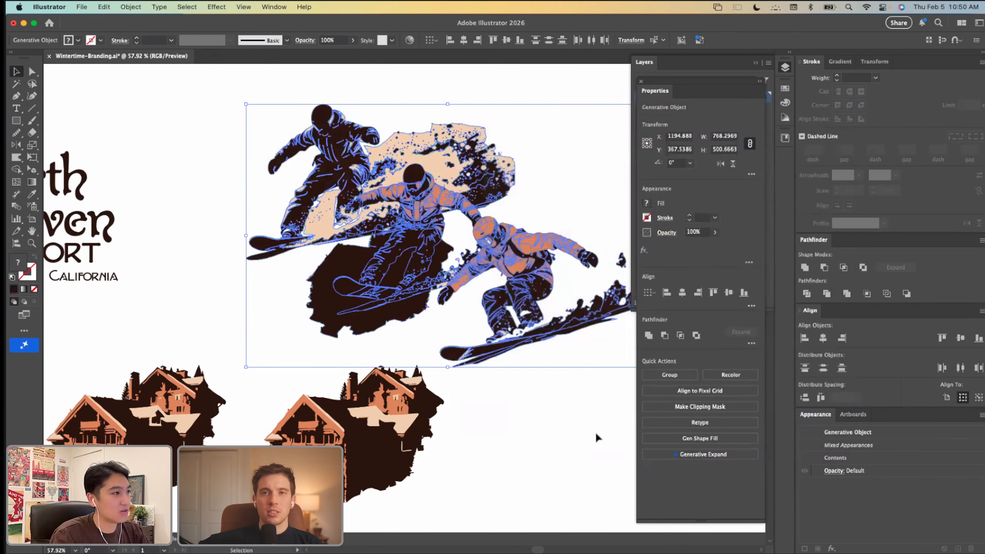
Step: Delete the dark brown silhouette shape from the snowboarder artwork
left_click(552, 410)
left_click(391, 322)
left_click(291, 360)
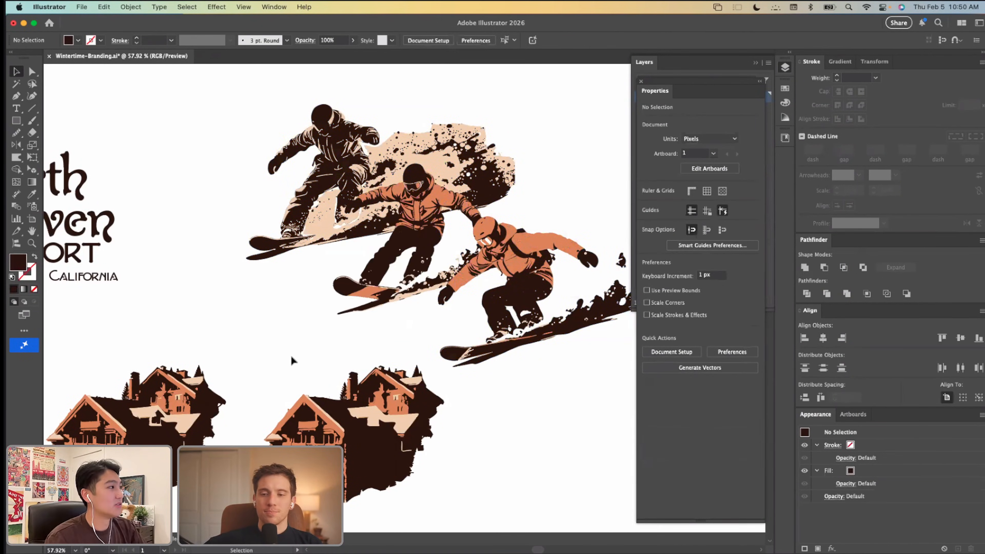
Step: Nudge the small lodge slightly down and away from the Hearth Haven wordmark
scroll(291, 358, "down", 5)
scroll(292, 358, "left", 3)
scroll(154, 298, "up", 4)
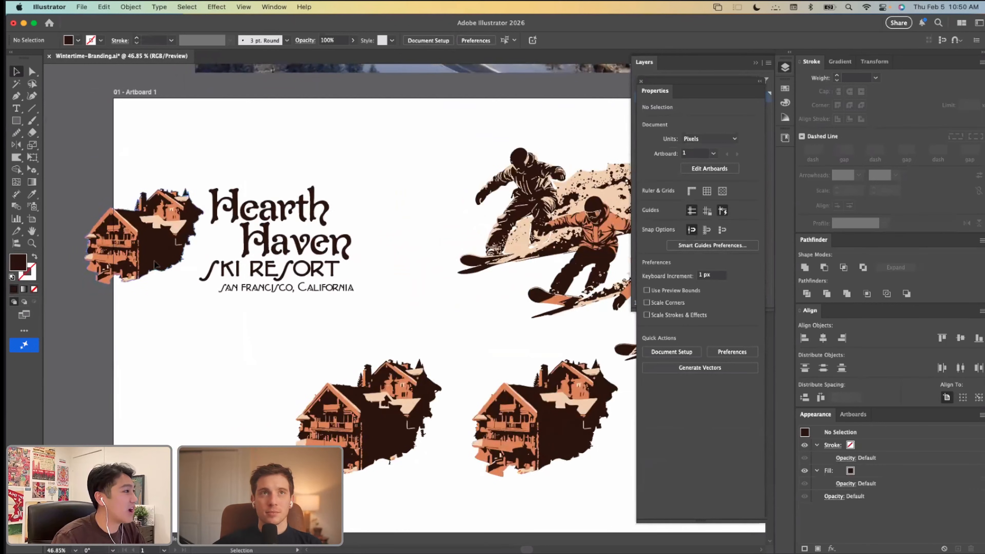
left_click_drag(154, 261, 150, 265)
left_click(404, 228)
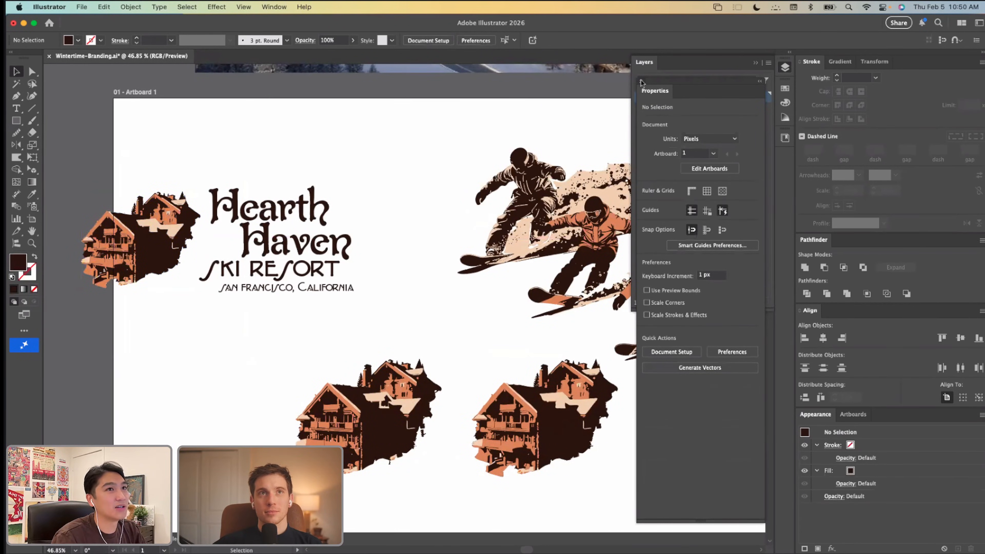
Step: Show the SNOWBRIGHT library and add the Hearth Haven wordmark group to it as a graphic
left_click(271, 7)
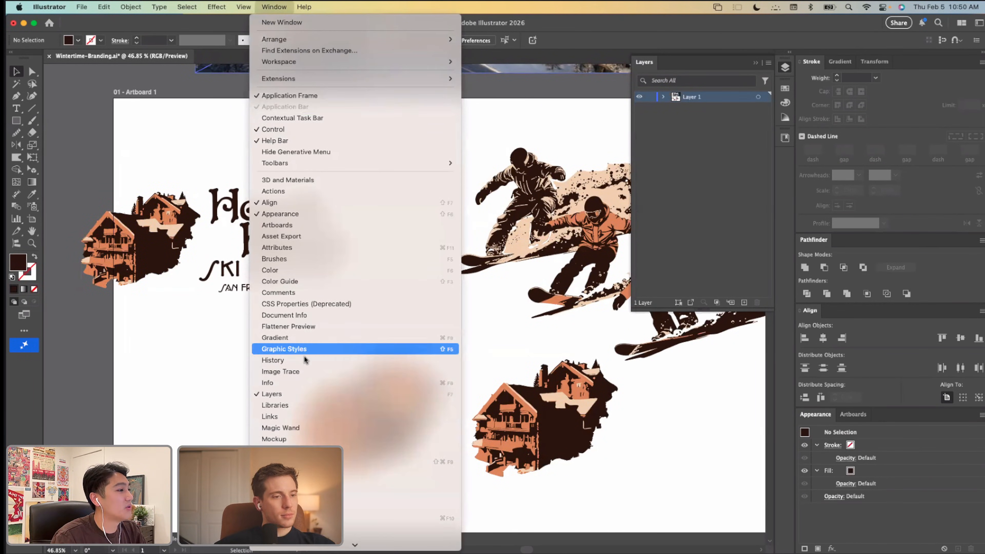
left_click(310, 405)
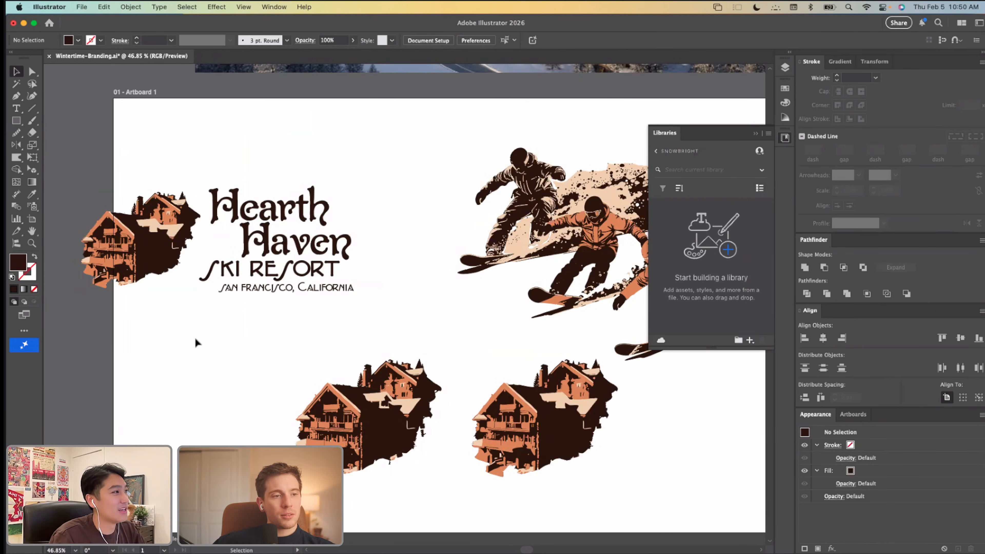
left_click_drag(159, 267, 159, 268)
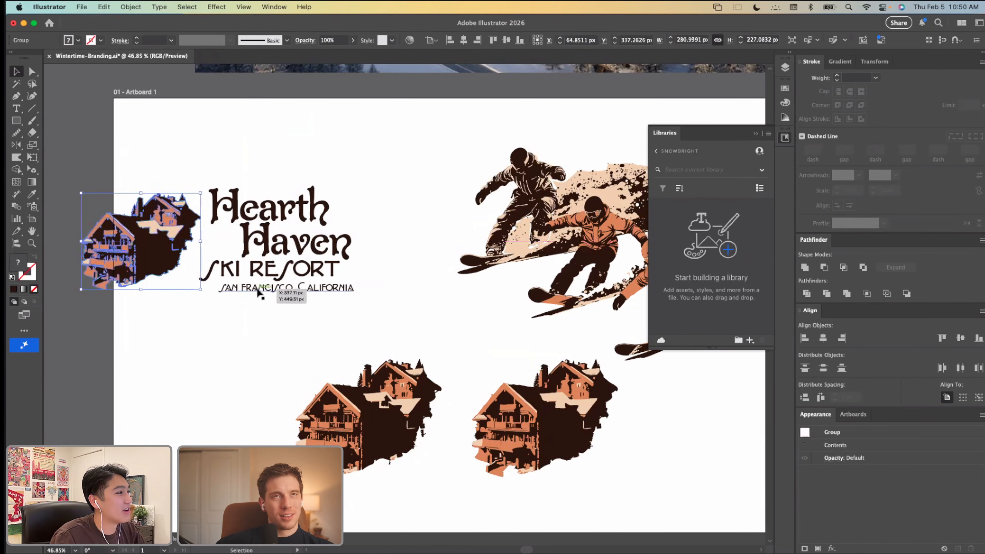
left_click(266, 254)
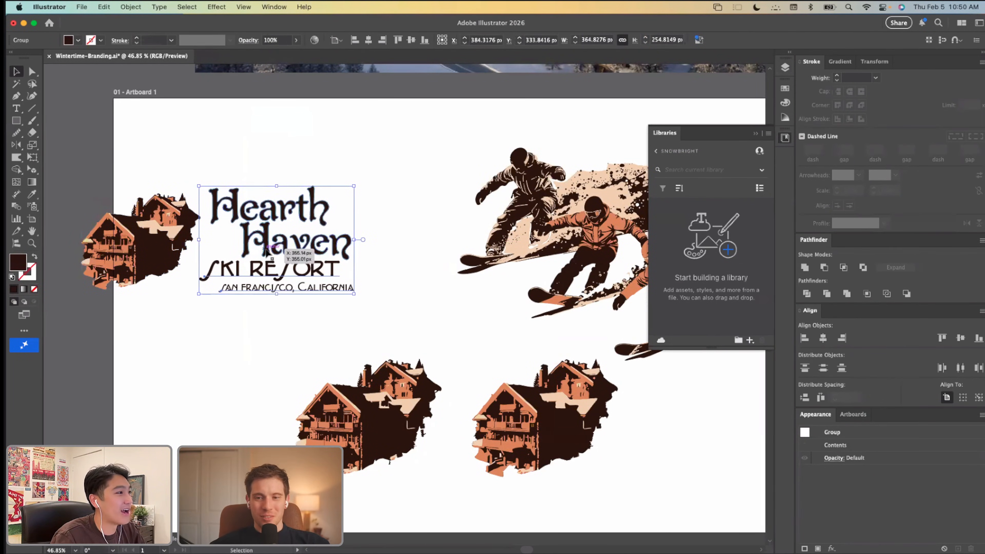
left_click_drag(270, 249, 706, 256)
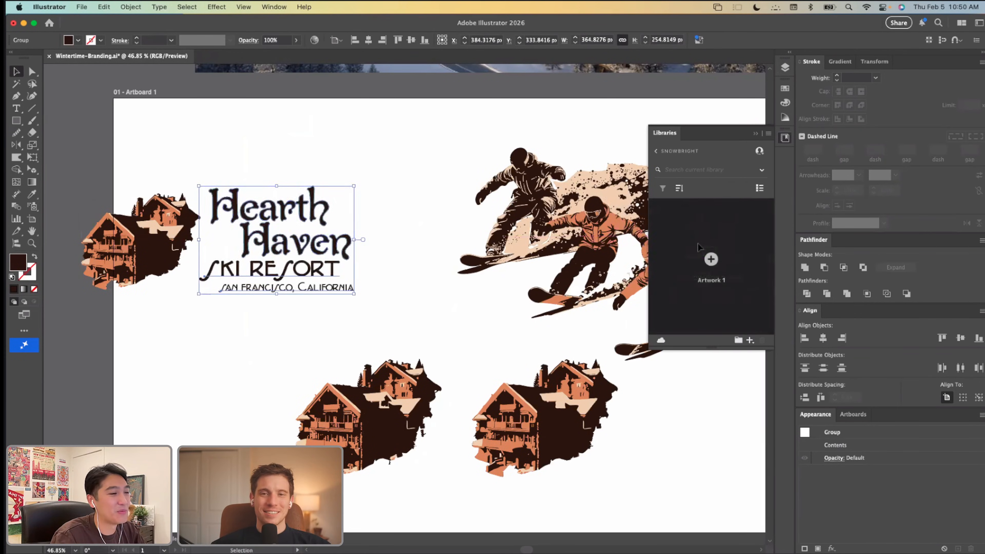
Step: Rename the new wordmark graphic in the SNOWBRIGHT library as "Hearth Haven Logo"
double_click(674, 253)
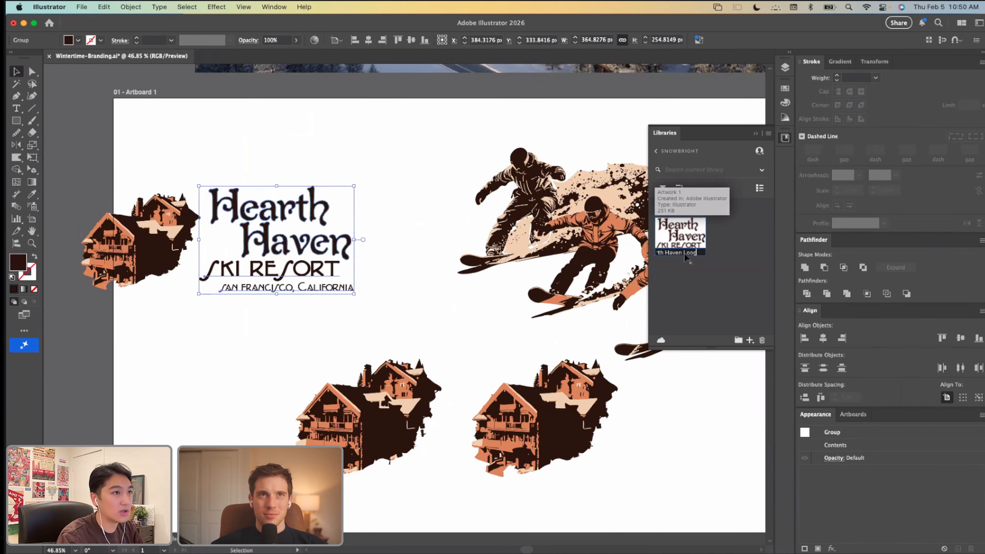
type("Hearth Haven Lo")
key("Return")
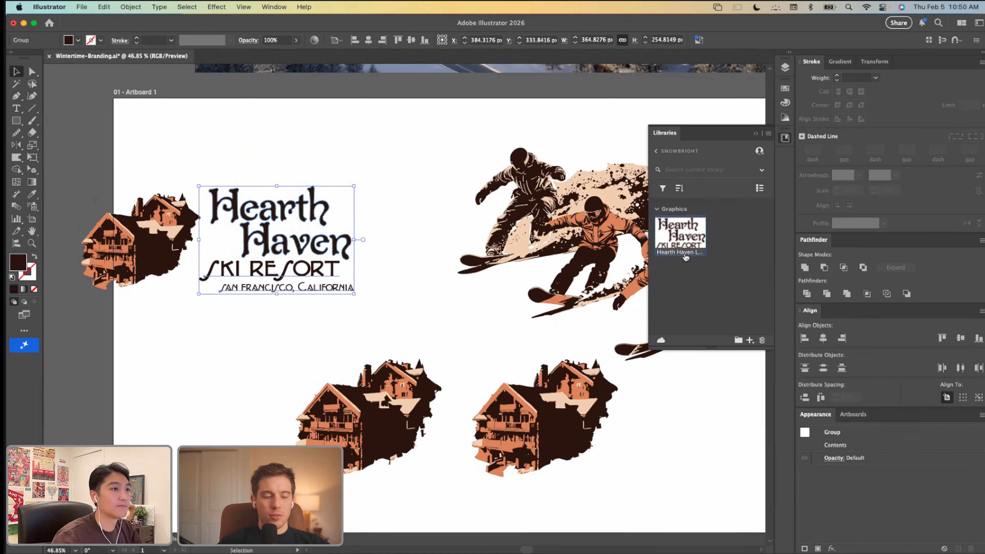
Step: Add the small lodge beside the wordmark to the SNOWBRIGHT library as a graphic named "Key Art"
left_click(172, 331)
left_click_drag(154, 246, 738, 243)
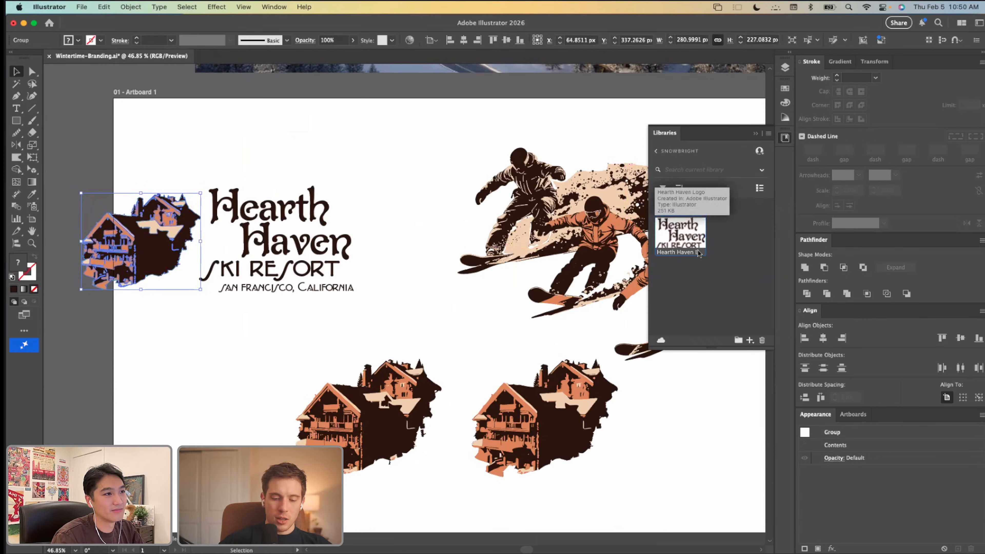
left_click(177, 312)
left_click_drag(147, 248, 734, 249)
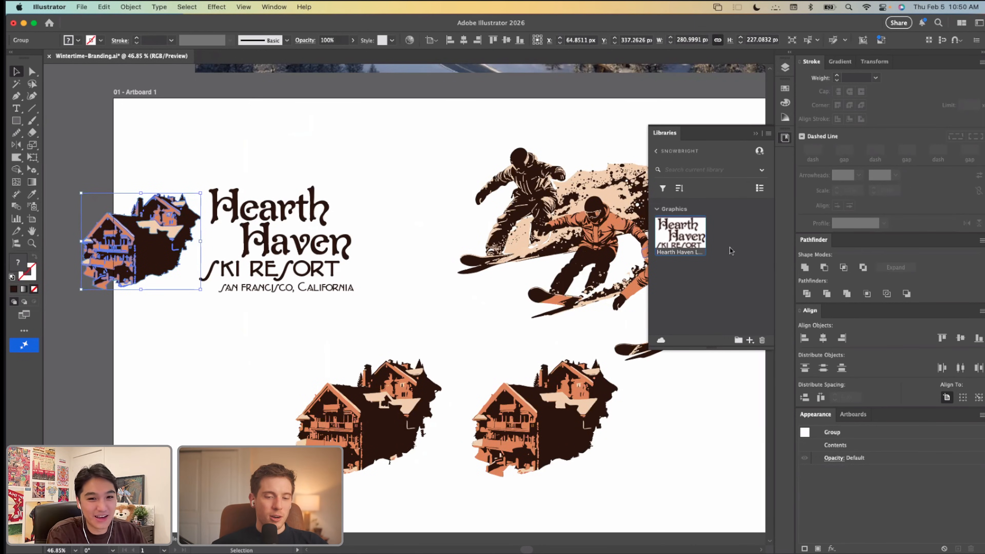
left_click_drag(138, 259, 711, 259)
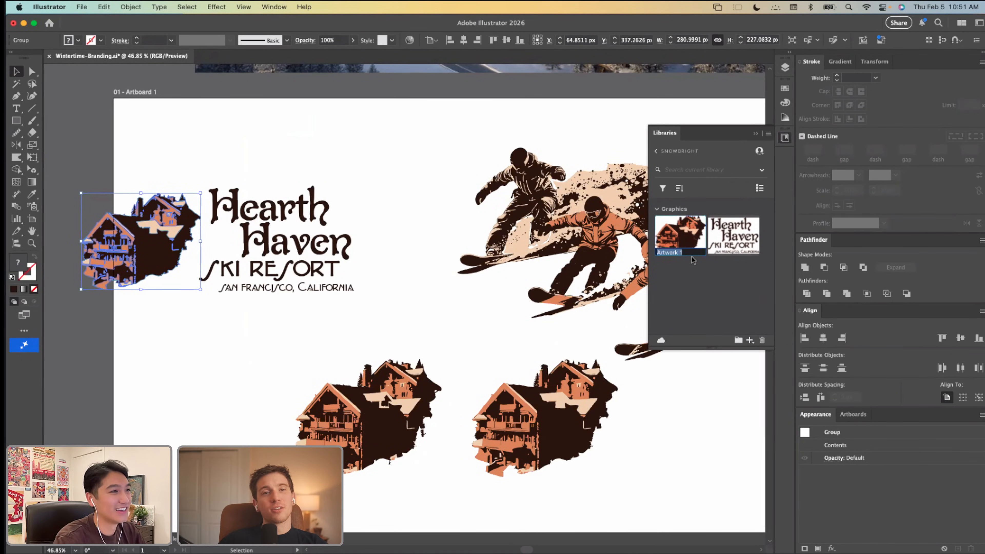
type("y Art")
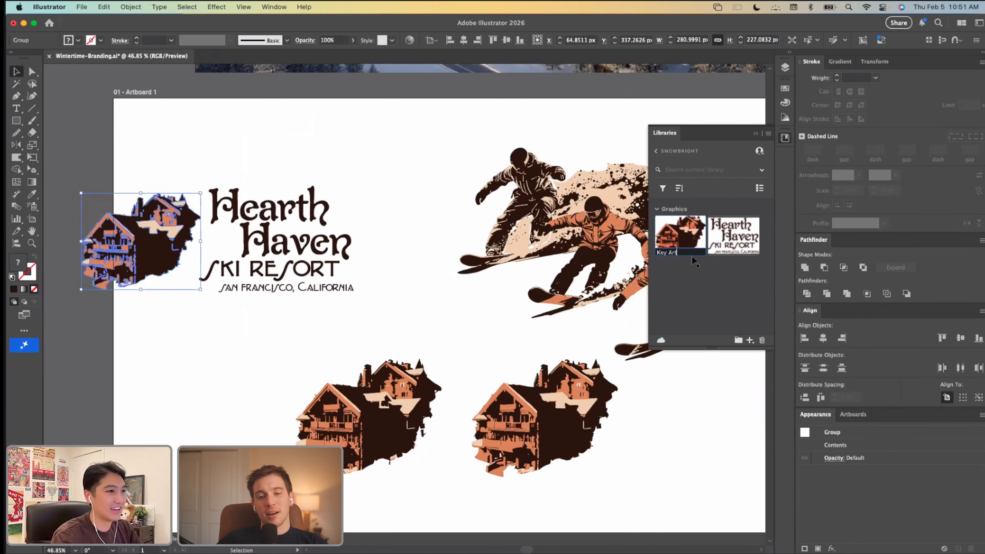
key("Return")
Step: Add each of the three snowboarder artworks to the SNOWBRIGHT library as a separate graphic
scroll(509, 272, "right", 5)
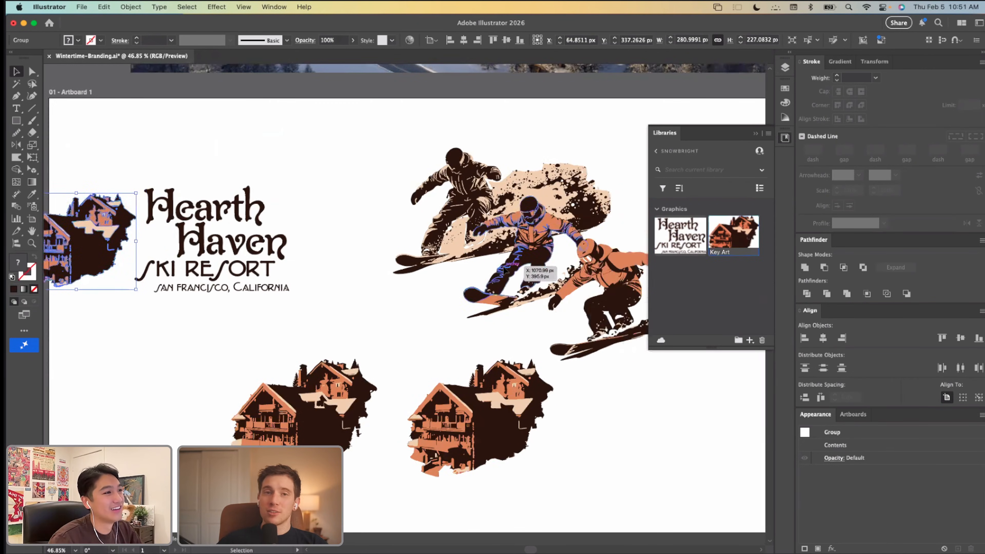
scroll(510, 272, "right", 2)
left_click_drag(510, 271, 694, 285)
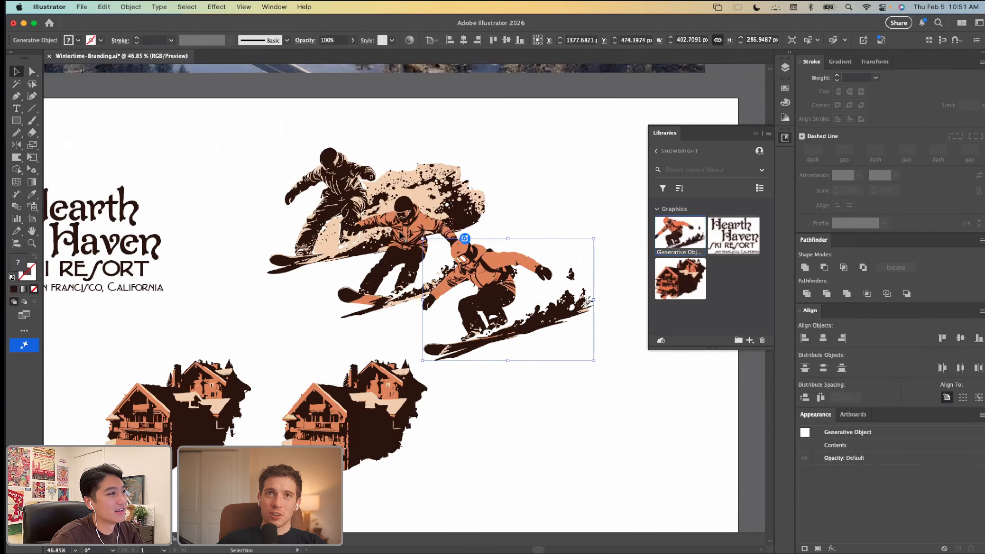
left_click(401, 251)
left_click_drag(401, 251, 710, 260)
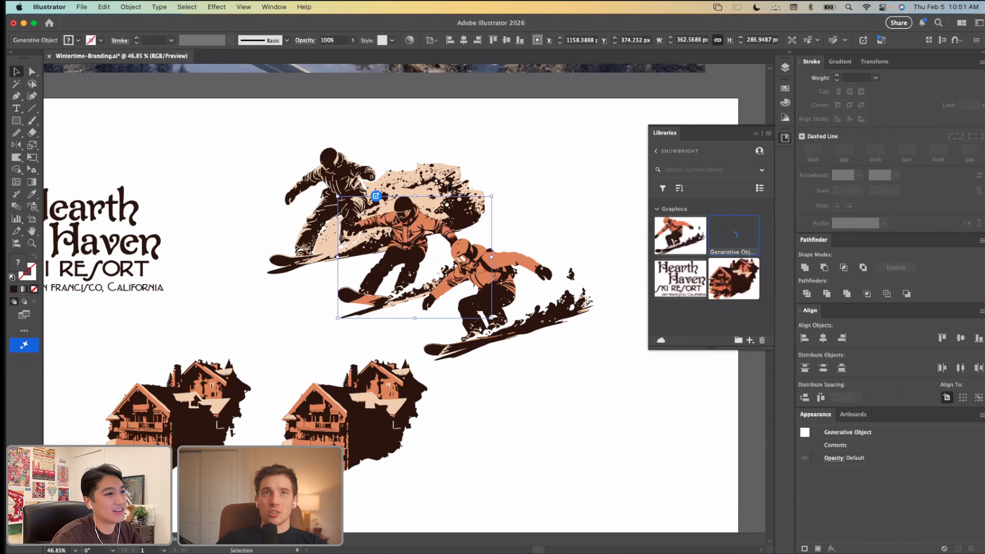
left_click(456, 151)
left_click_drag(360, 177, 710, 268)
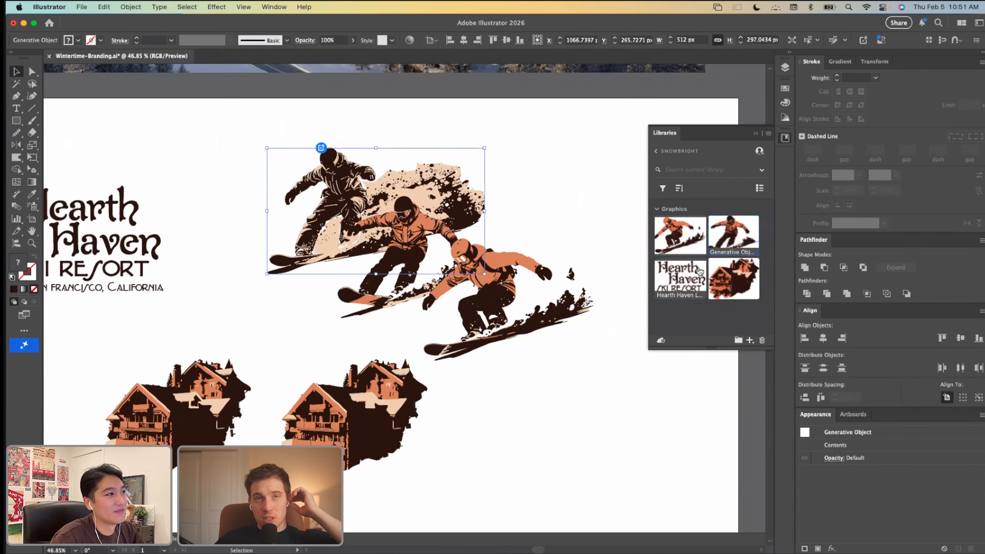
left_click_drag(466, 259, 713, 267)
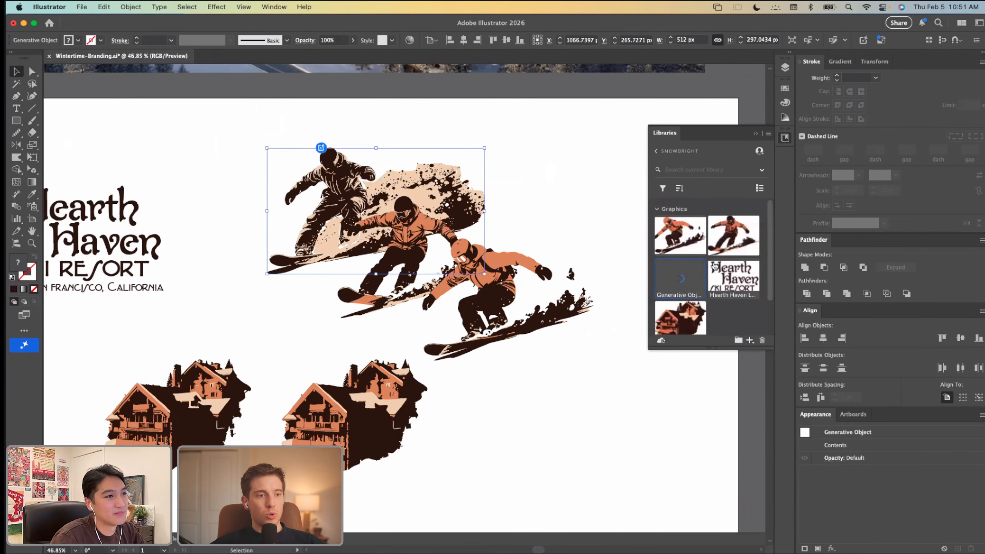
Step: Try to rename the library graphic of the snowboarder with the beige snow spray as "Snowboarder-1"
right_click(698, 299)
left_click(693, 294)
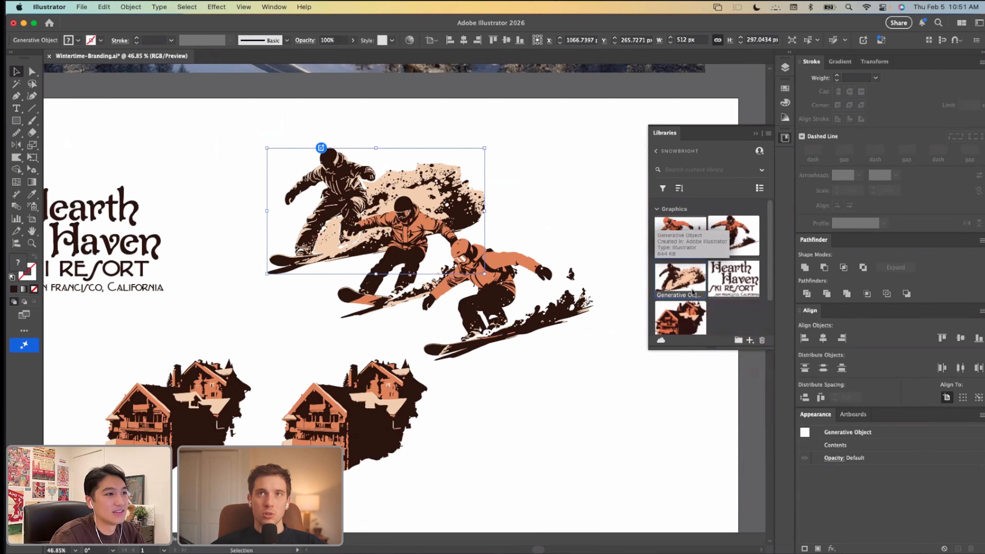
right_click(692, 292)
left_click(718, 442)
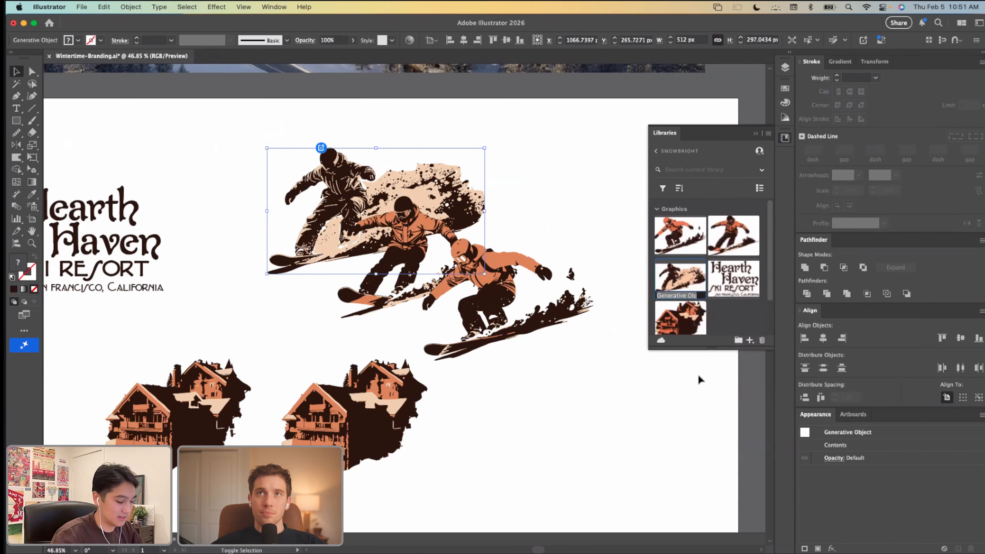
type("Snowboar")
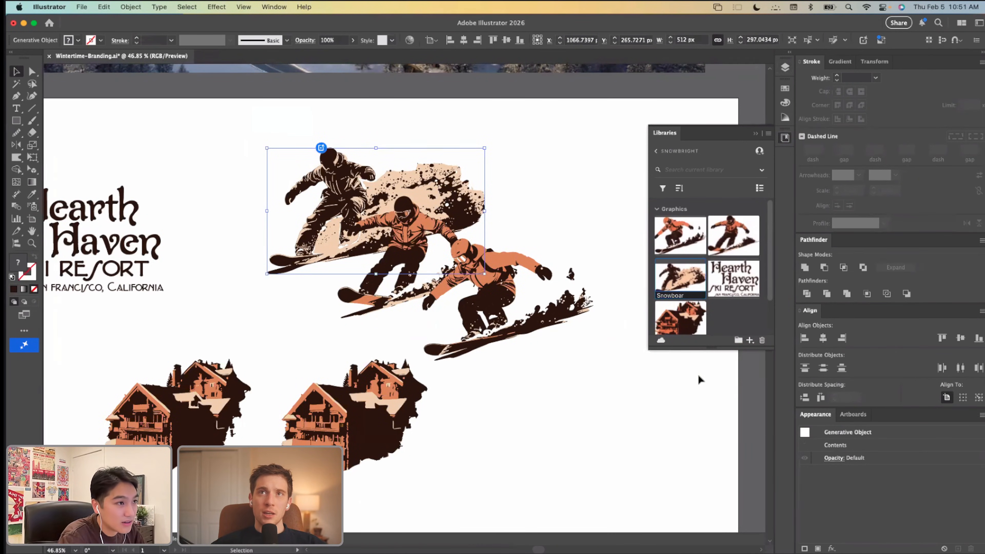
type("der-1")
left_click(720, 318)
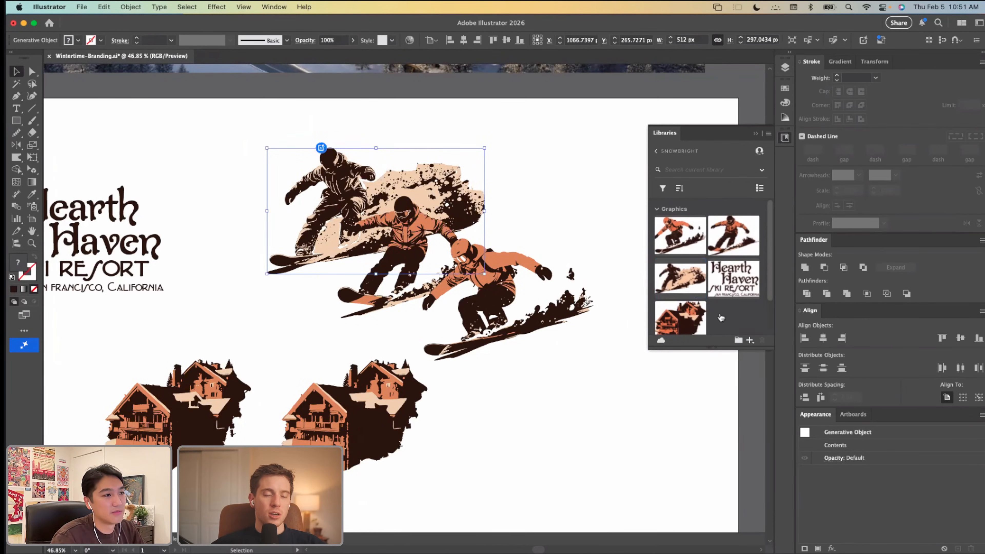
Step: Rename the library graphic of the crouching snowboarder with the orange helmet, entering "Snowboarder-1"
right_click(693, 237)
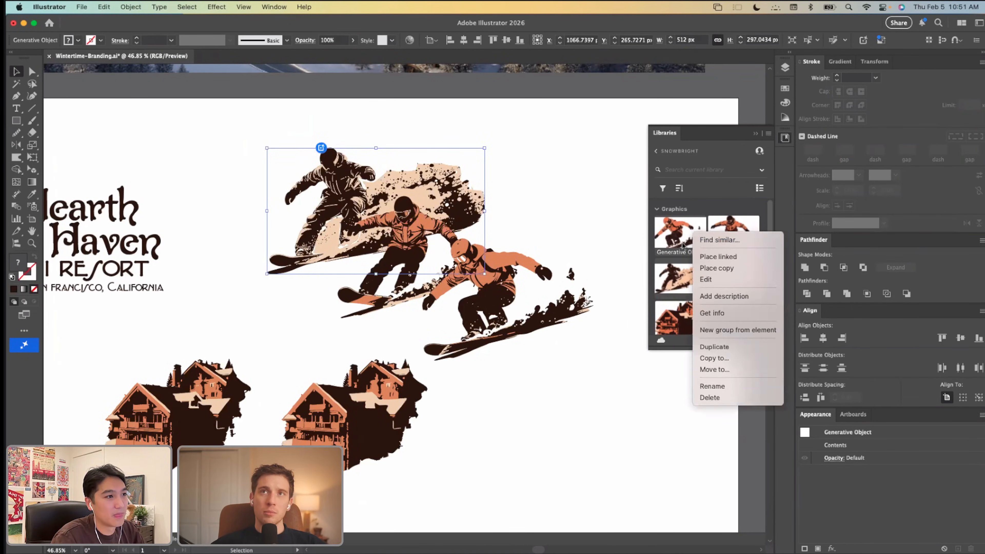
left_click(716, 388)
type("Snowboarder-1")
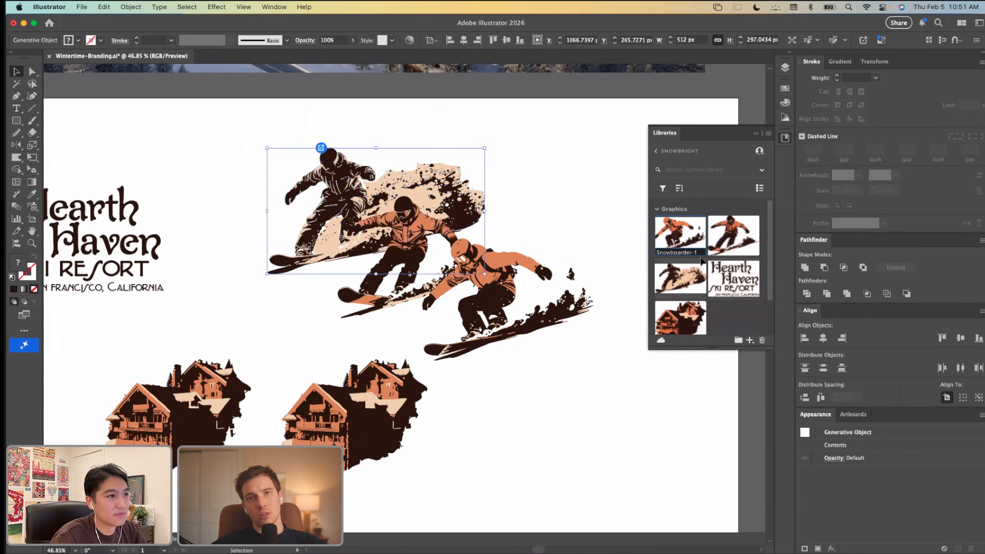
key("Return")
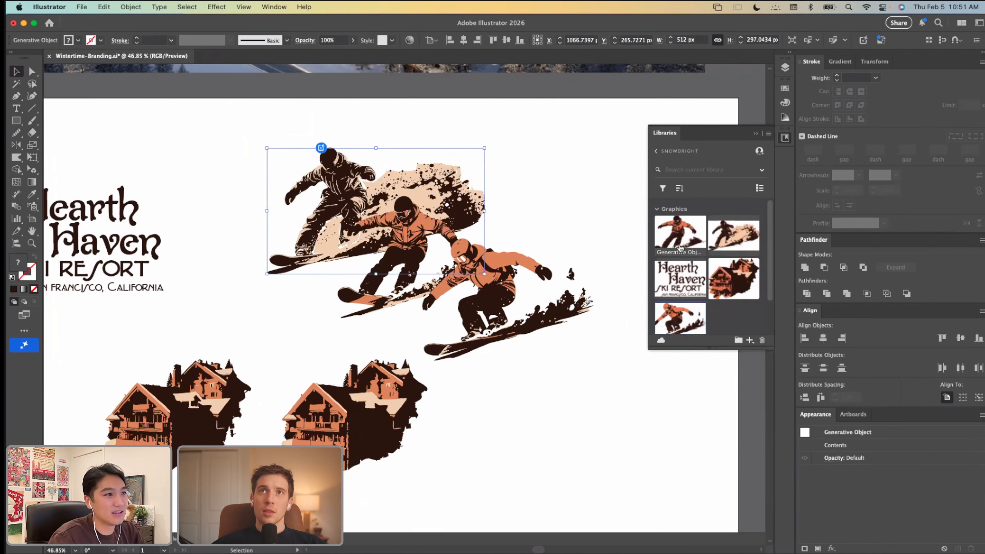
Step: Rename the library graphic of the orange-jacketed snowboarder with the dark helmet as "Snowboarder-3"
right_click(682, 235)
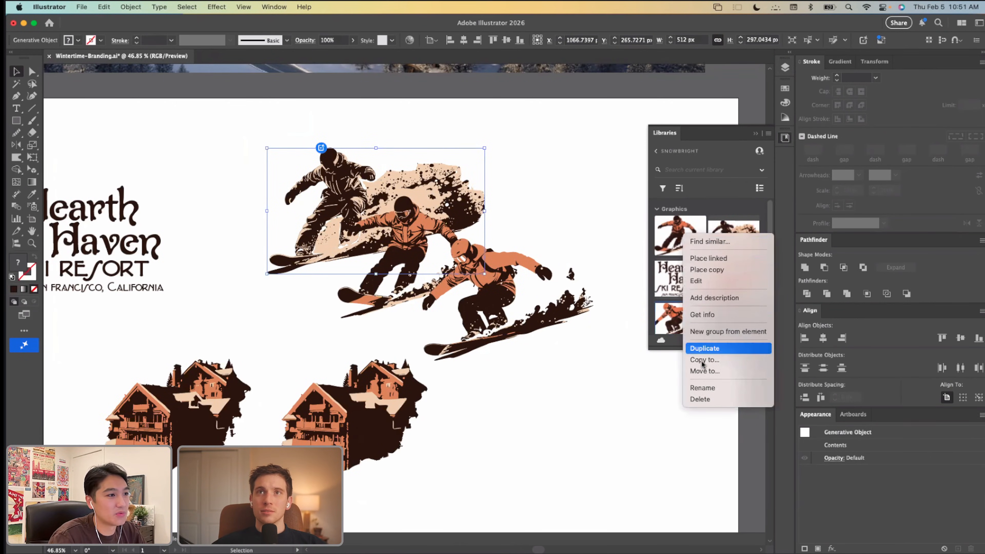
left_click(702, 388)
type("Snowboarder-1")
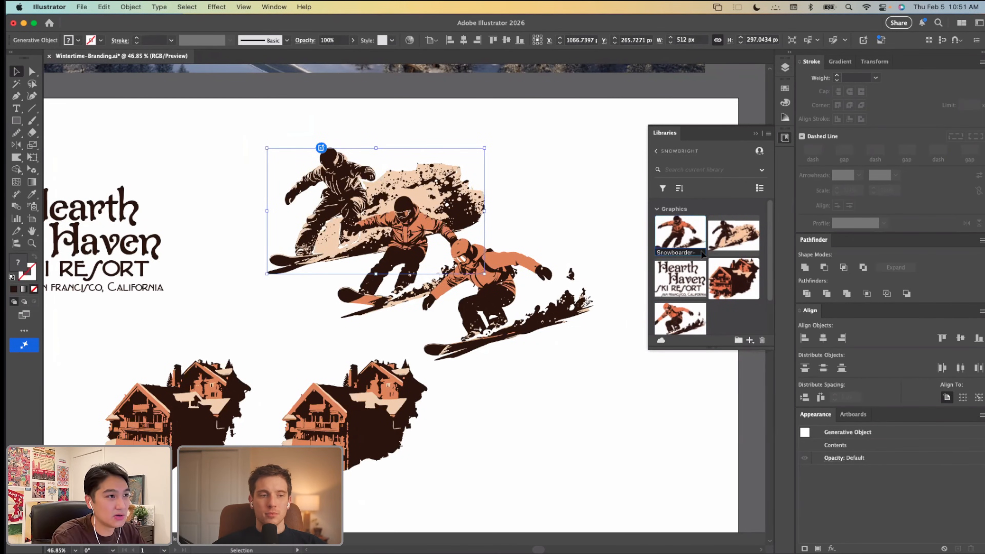
key("Return")
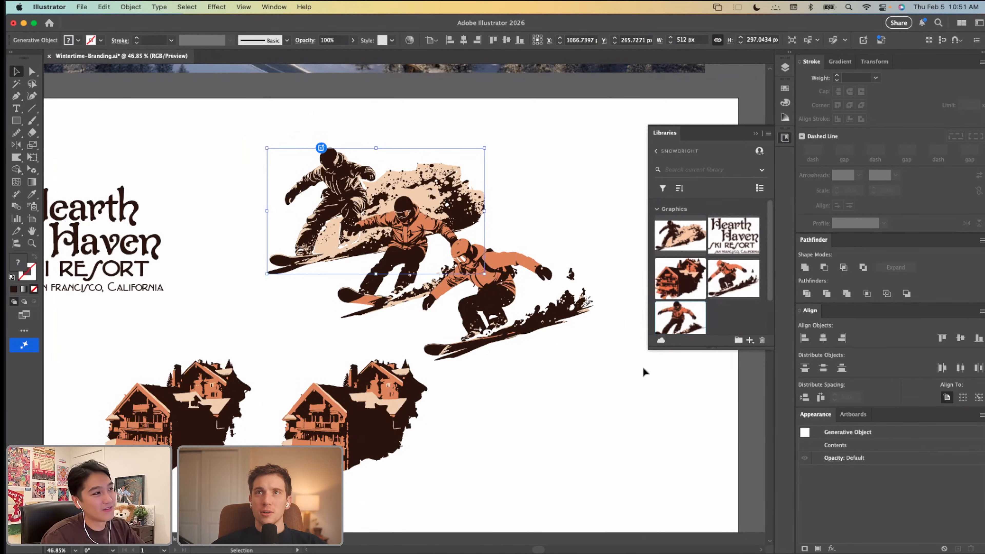
left_click(605, 395)
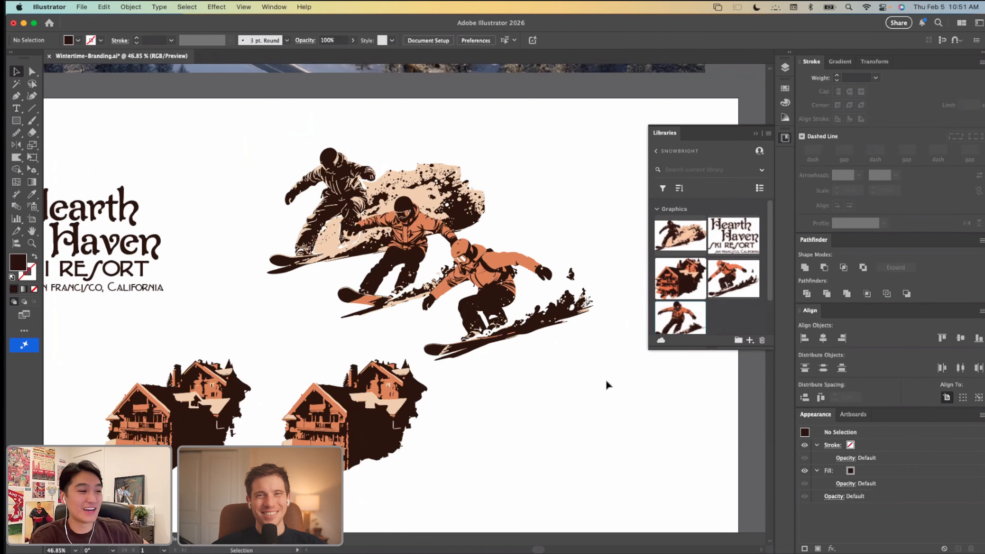
scroll(607, 384, "right", 3)
scroll(582, 383, "down", 1)
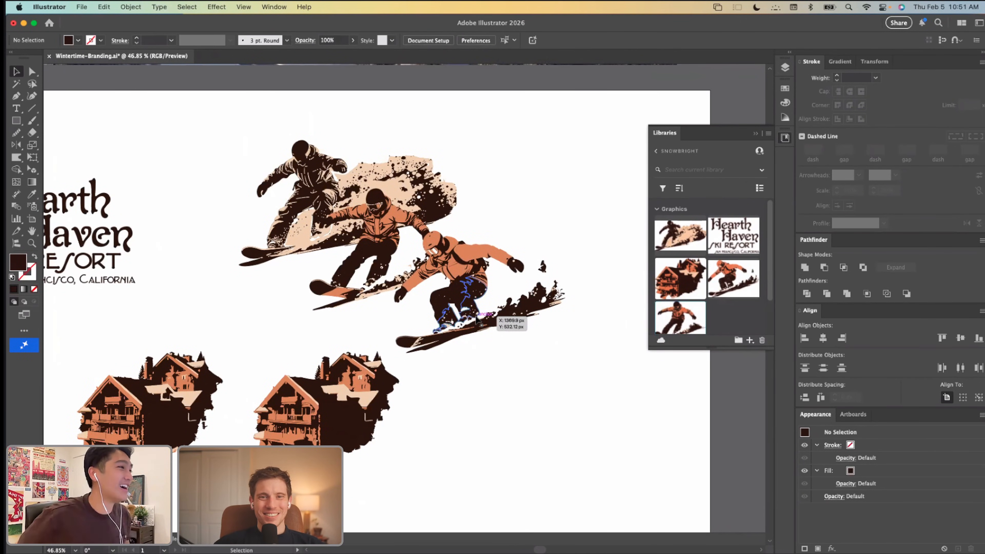
Step: Switch to Adobe Express in the browser and place the Hearth Haven logo from the Snowbright library onto the blank portrait page
mouse_move(319, 548)
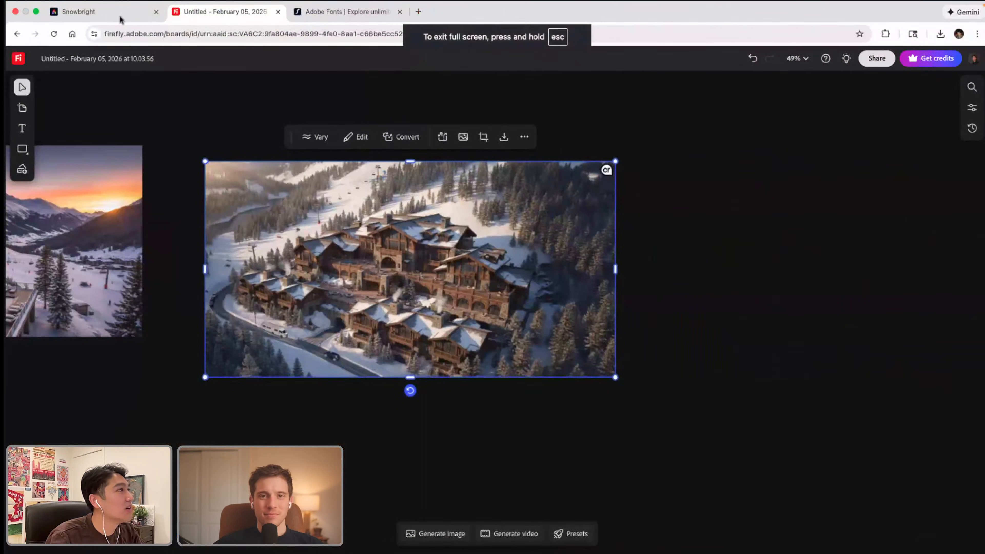
left_click(120, 19)
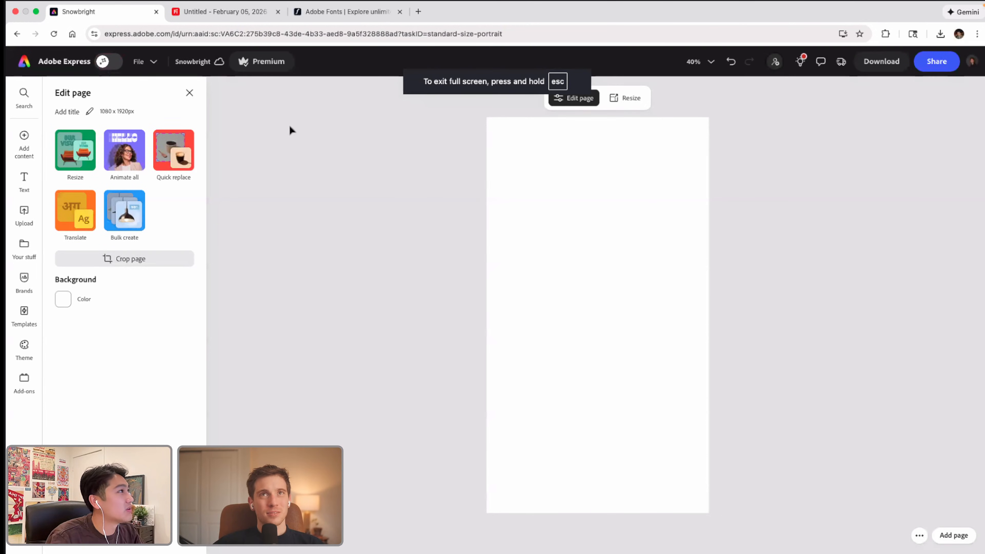
left_click(24, 246)
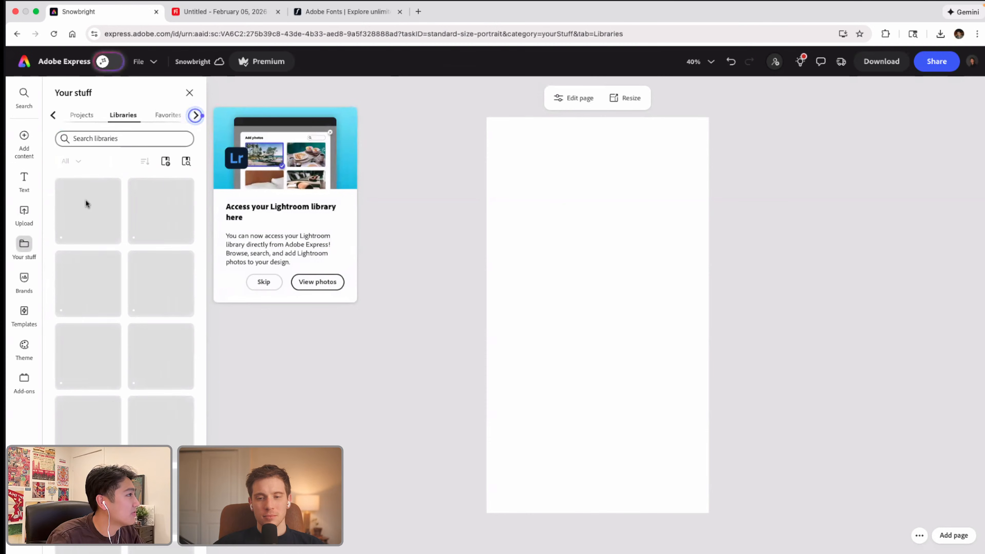
left_click(90, 213)
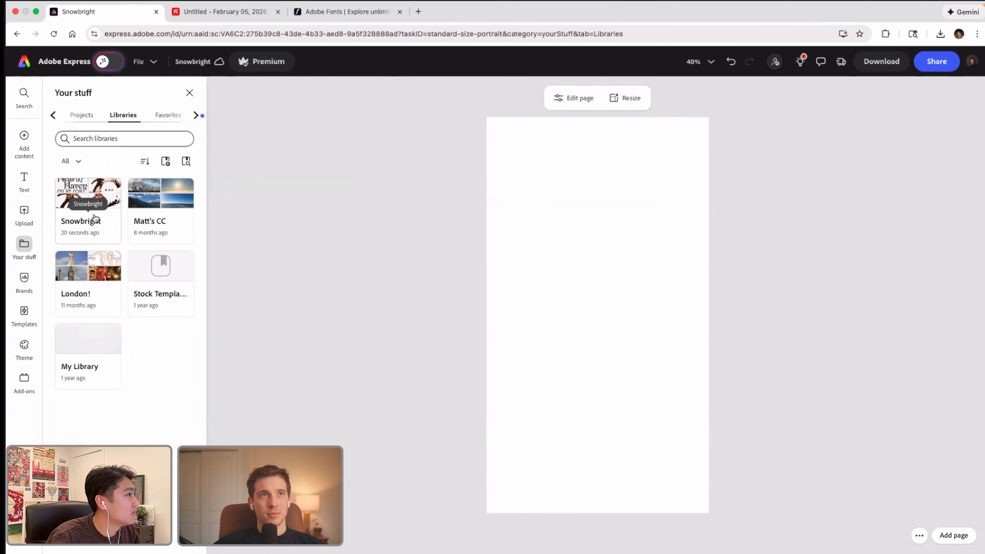
left_click(104, 219)
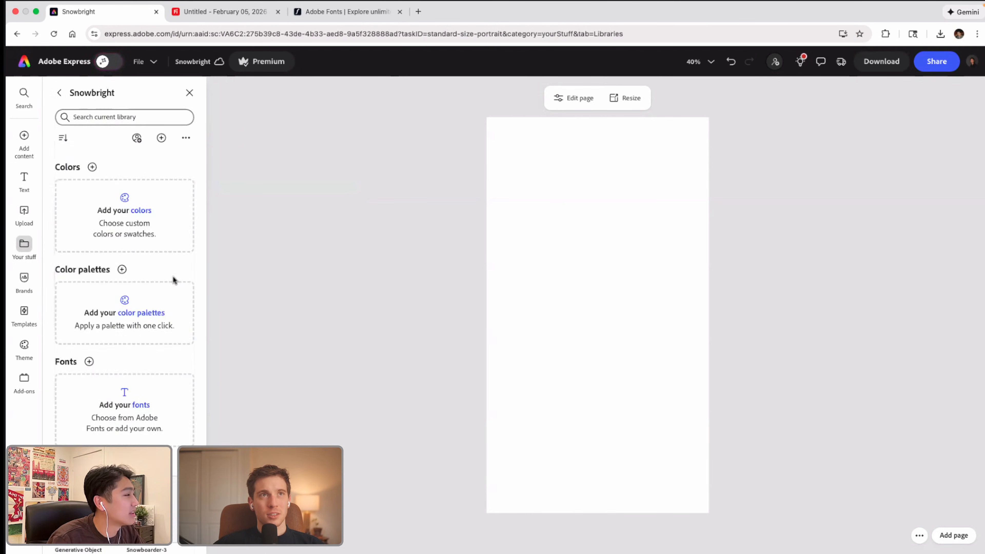
scroll(139, 374, "down", 5)
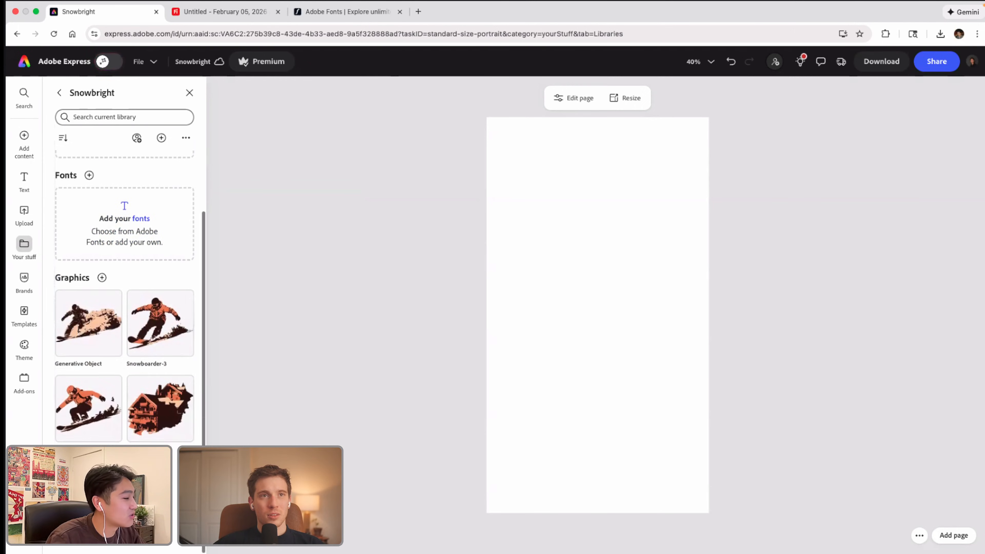
left_click_drag(103, 481, 577, 210)
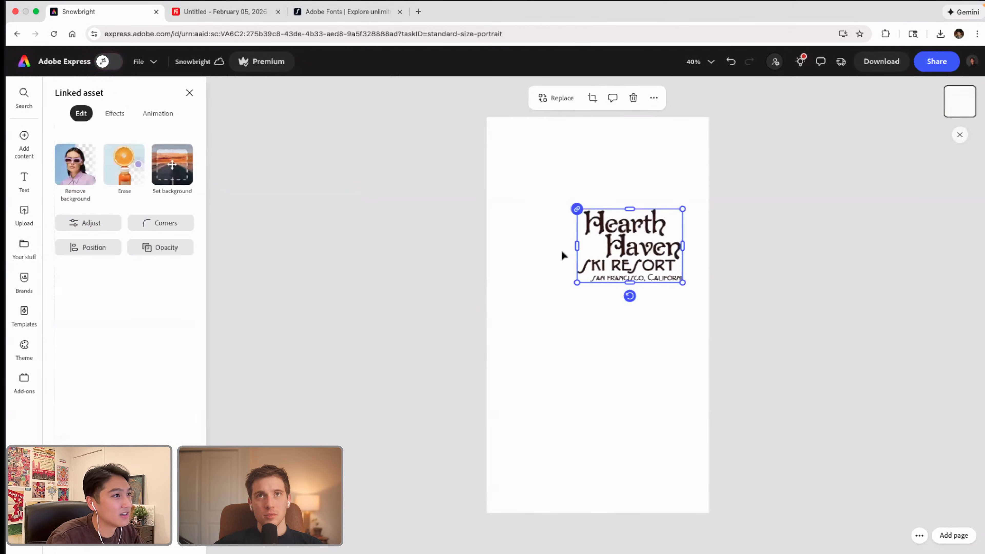
left_click_drag(578, 283, 240, 515)
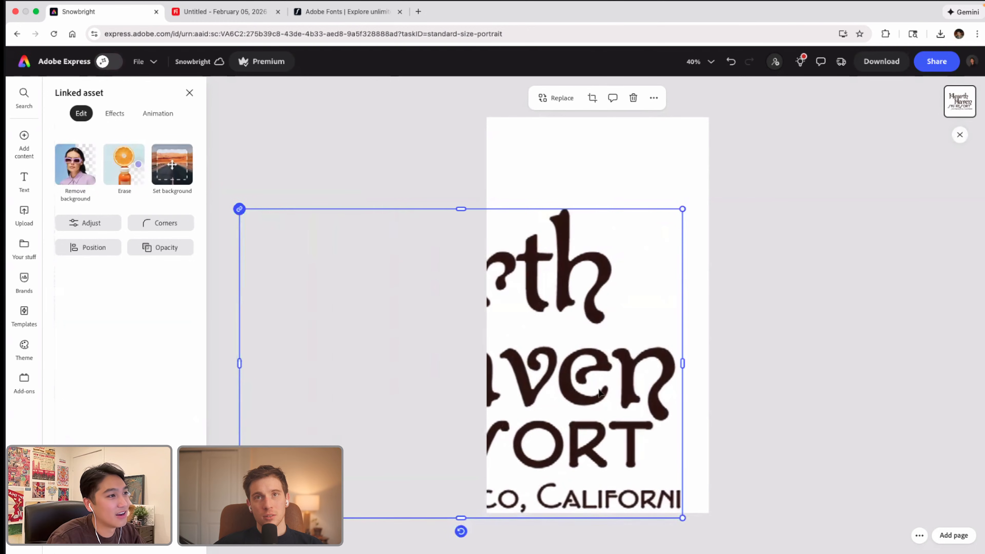
left_click_drag(618, 360, 660, 338)
key("super+z")
key("super+z")
key("super+z")
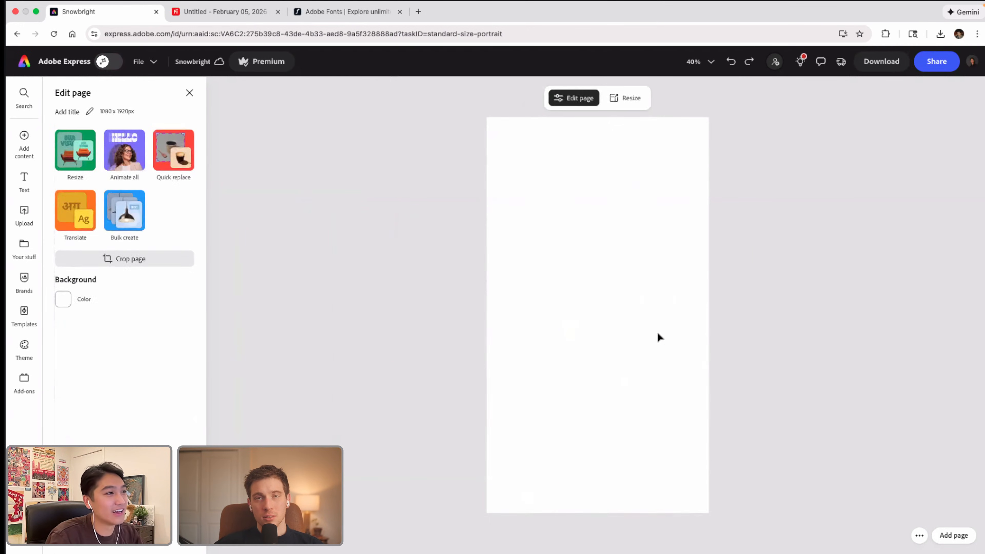
key("super+shift+z")
Step: Enlarge the Hearth Haven logo slightly, position it near the bottom of the portrait page, and return to Illustrator
left_click_drag(578, 283, 546, 308)
left_click_drag(618, 267, 612, 461)
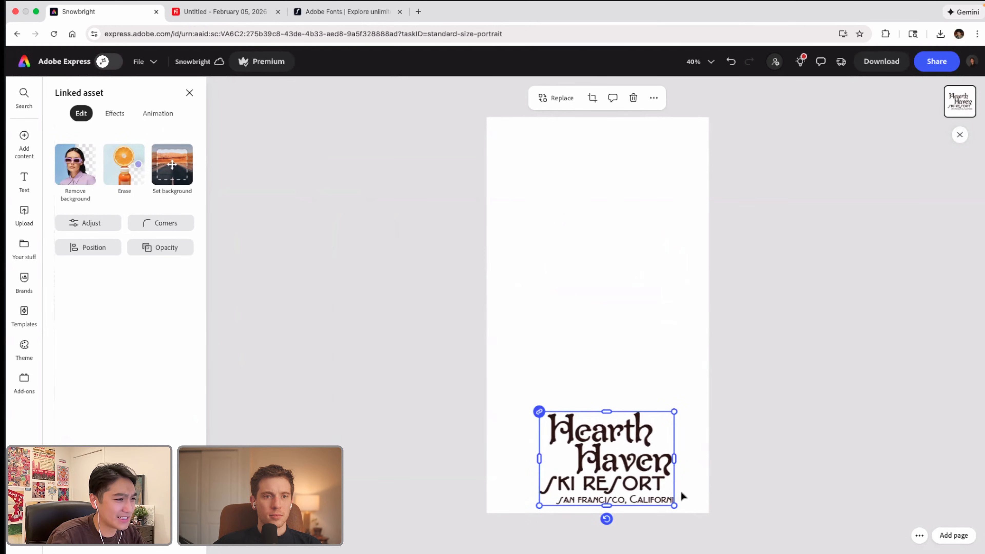
left_click(695, 489)
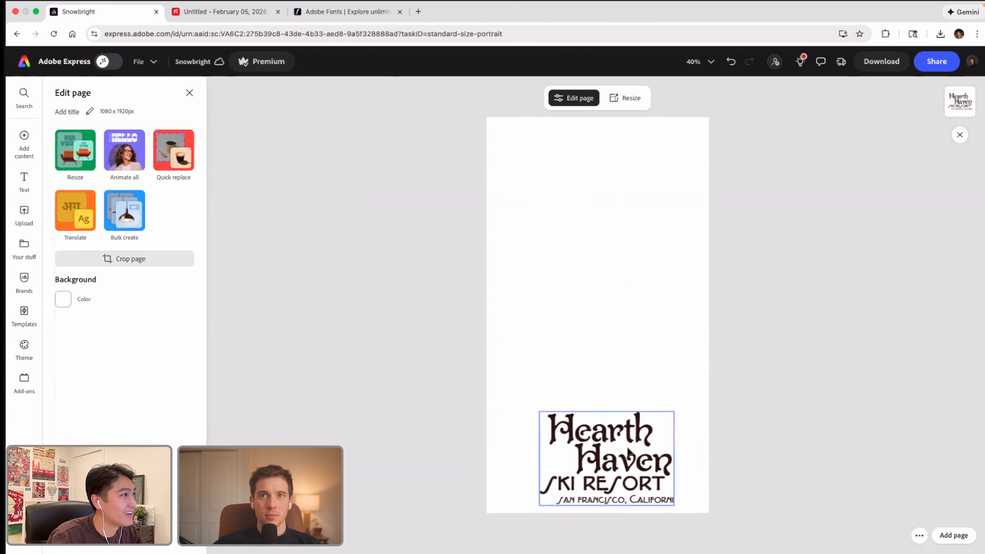
key("ctrl+Left")
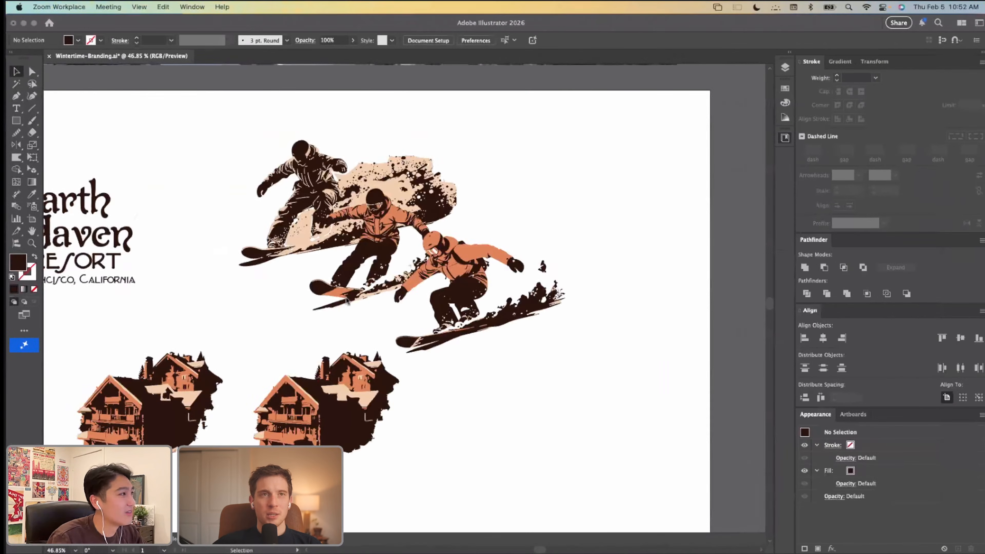
Step: Switch from Illustrator back to the Adobe Express page with the Hearth Haven logo
left_click(201, 285)
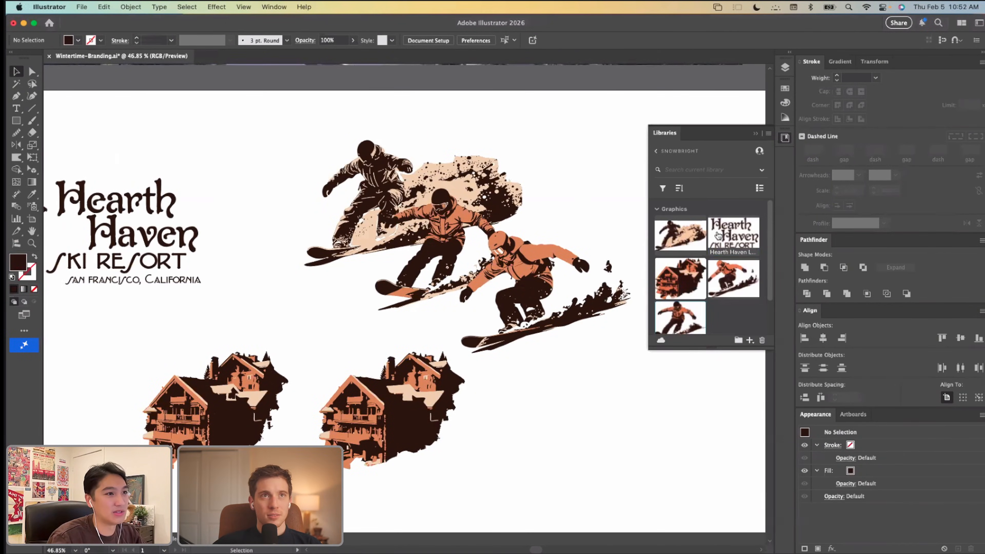
key("ctrl+Right")
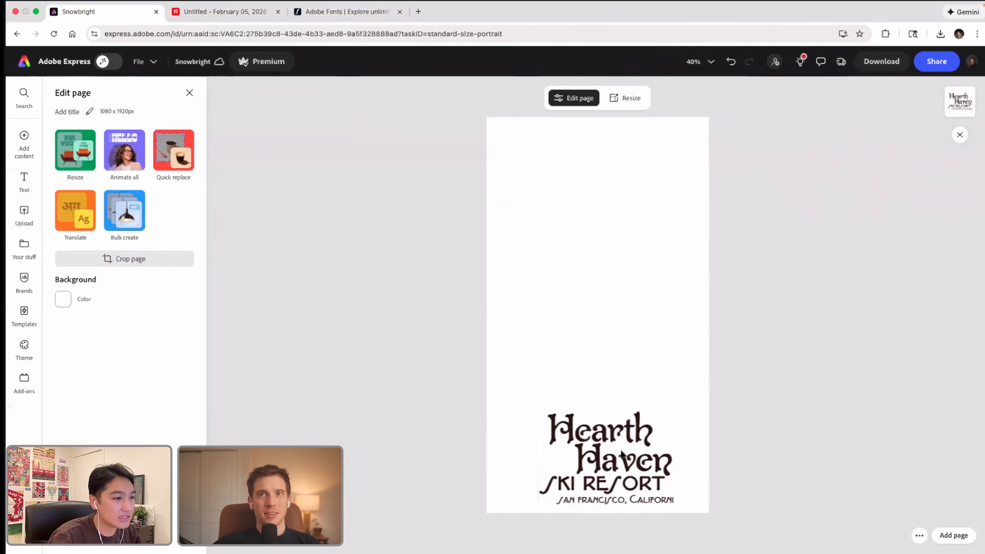
left_click(619, 460)
double_click(619, 460)
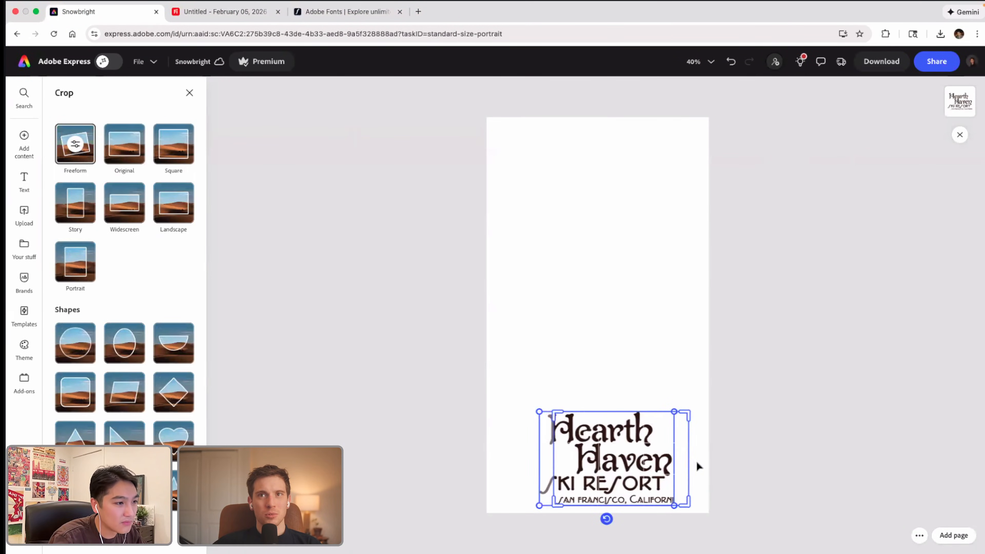
left_click(714, 458)
key("super+z")
left_click(728, 437)
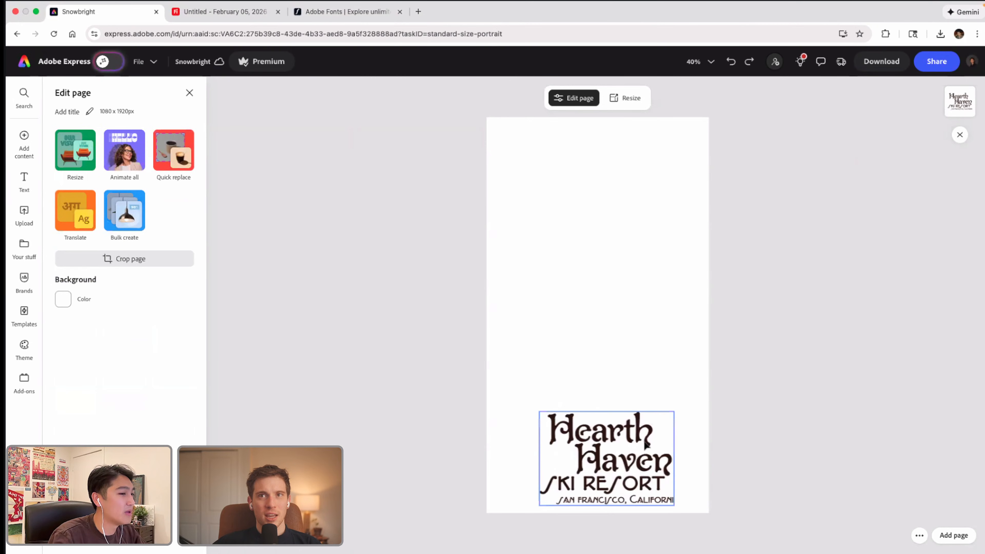
left_click(624, 416)
left_click(552, 317)
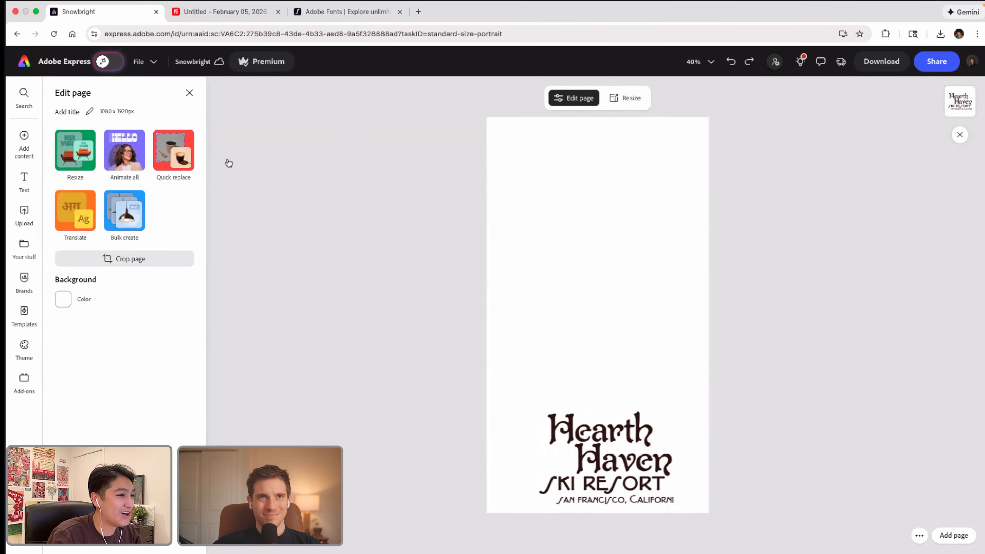
Step: Place the lodge graphic from the Snowbright library on the page and move it beside the Hearth Haven logo
left_click(24, 247)
left_click(90, 219)
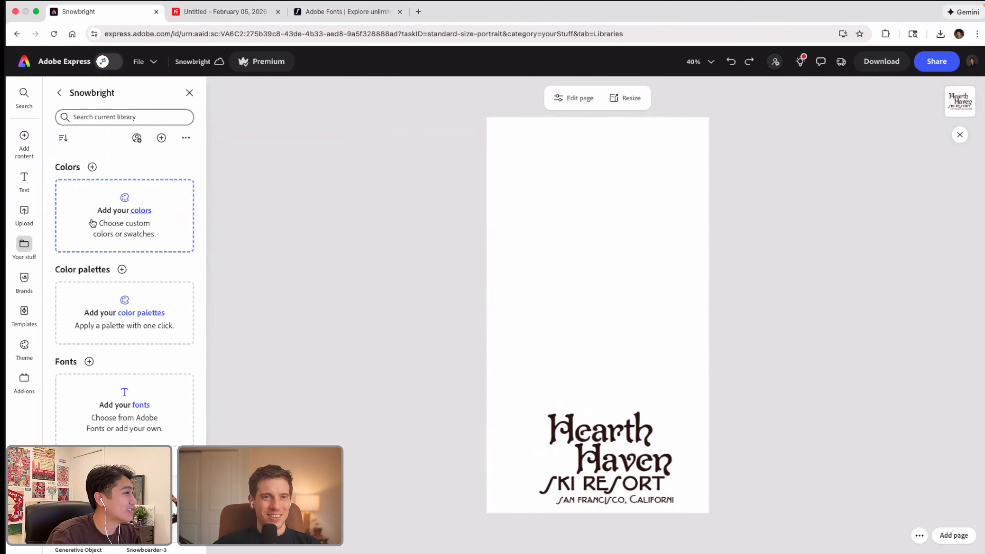
scroll(159, 288, "down", 5)
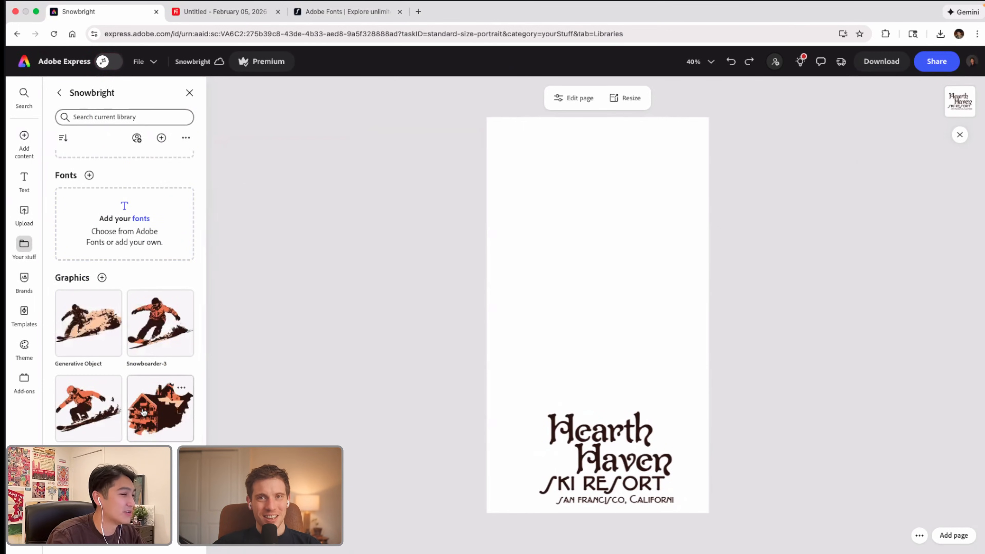
left_click(156, 416)
left_click_drag(597, 322, 493, 473)
Step: Shift the lodge and logo together and scale them down to fit the page width, and nudge the lodge into line
left_click(584, 458, "shift")
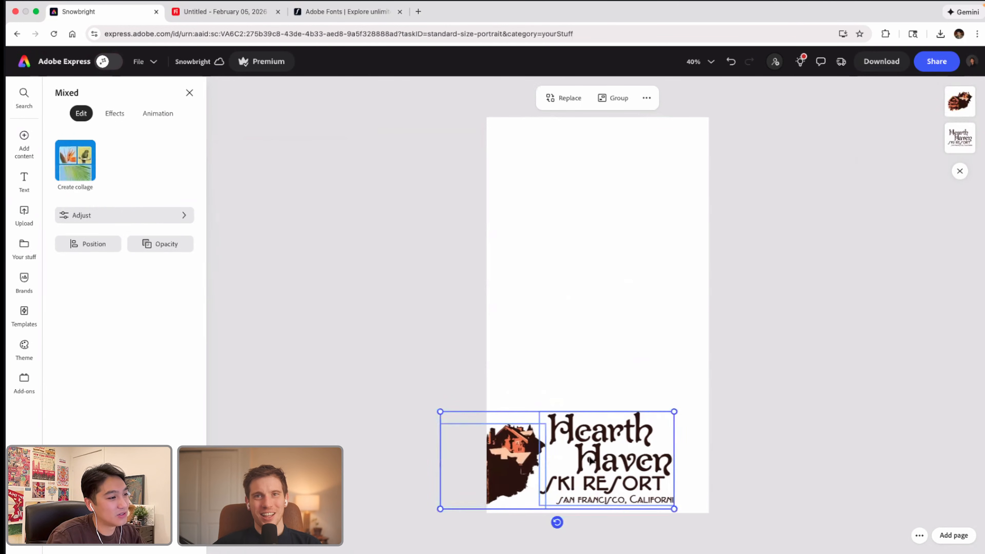
left_click_drag(590, 457, 640, 456)
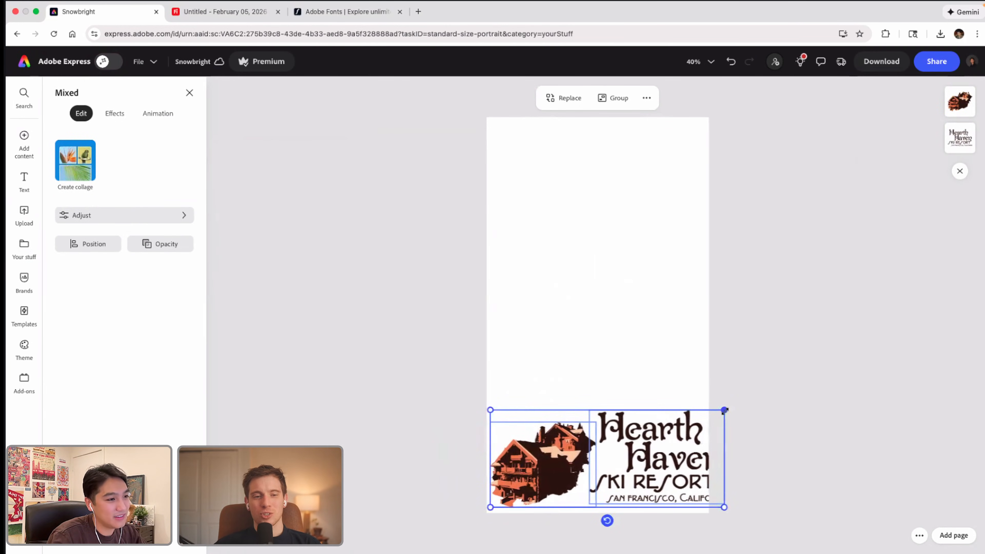
left_click_drag(724, 411, 664, 449)
left_click(640, 403)
left_click_drag(560, 452, 557, 448)
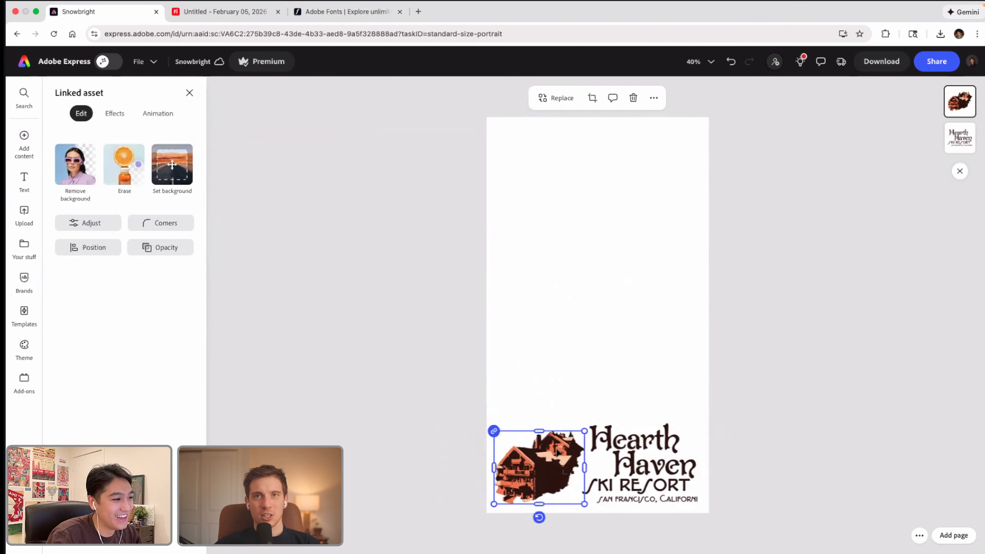
left_click(238, 220)
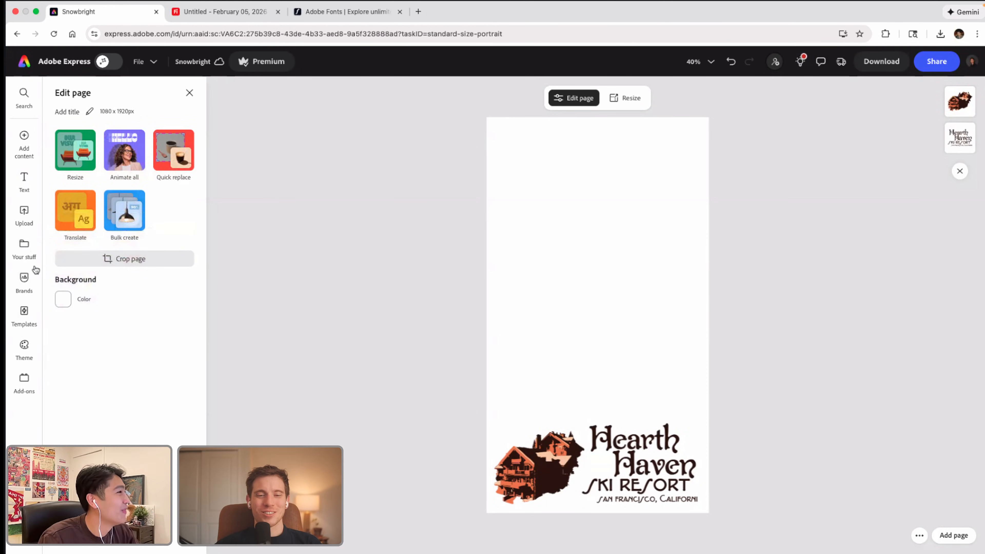
Step: Add the dark snowboarder graphic with the tan snow spray from the Snowbright library to the page
left_click(26, 252)
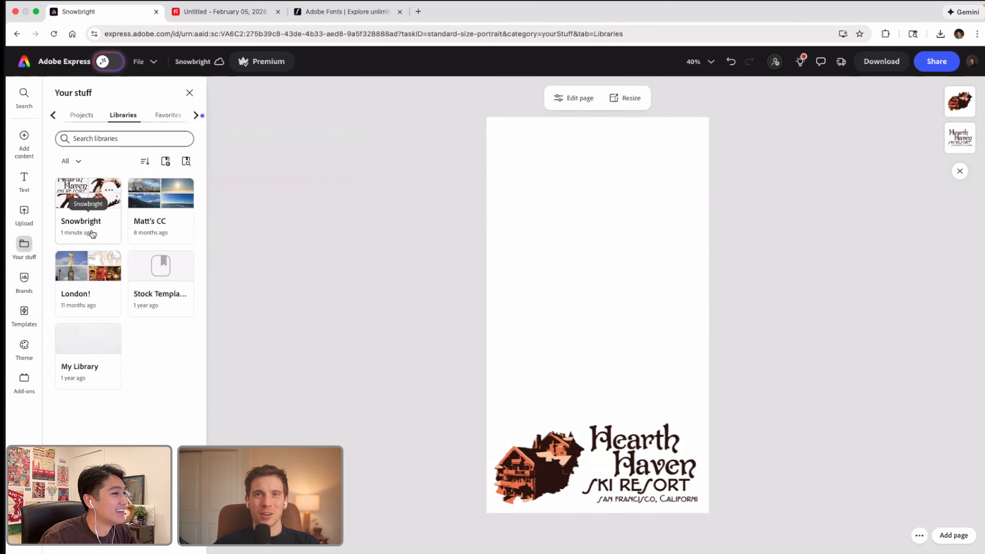
left_click(109, 191)
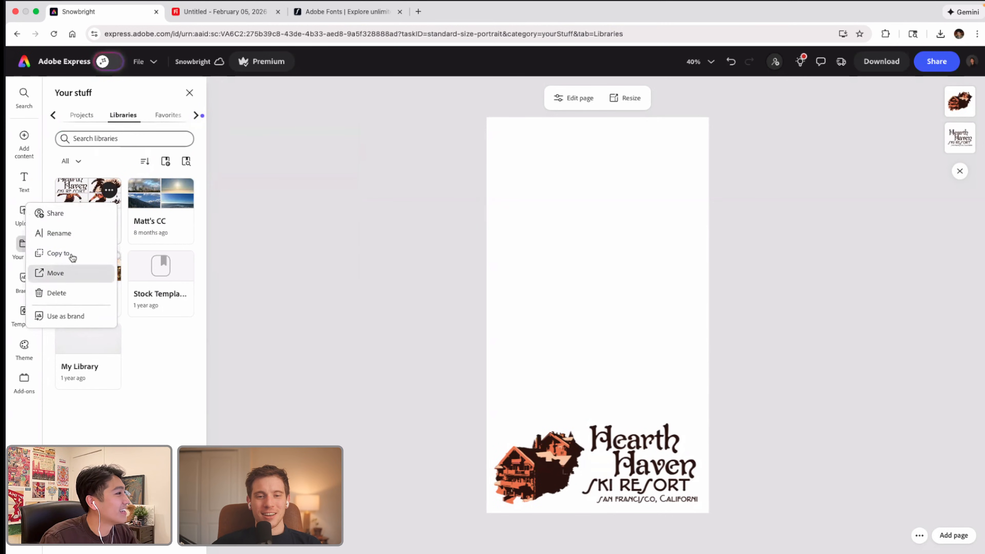
left_click(84, 194)
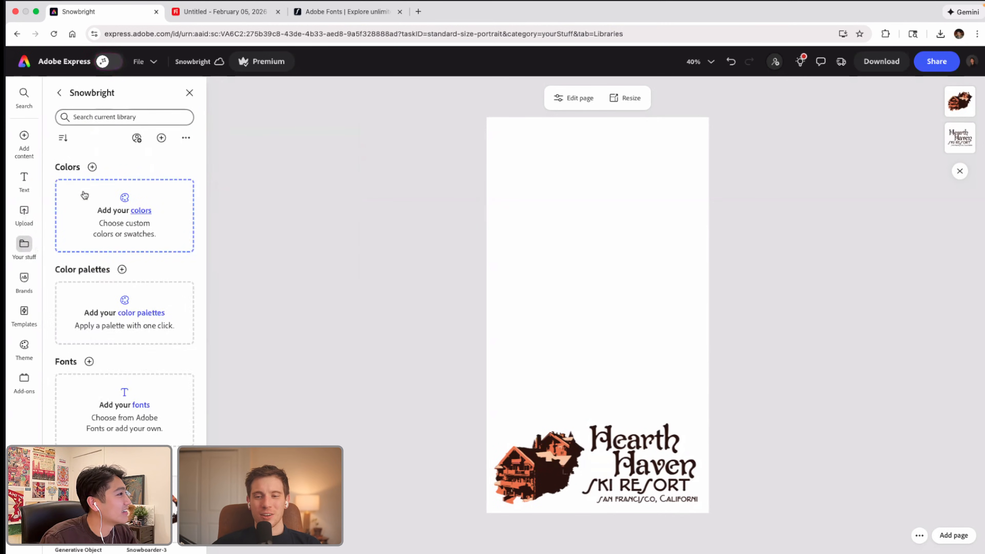
scroll(101, 419, "down", 2)
left_click(87, 428)
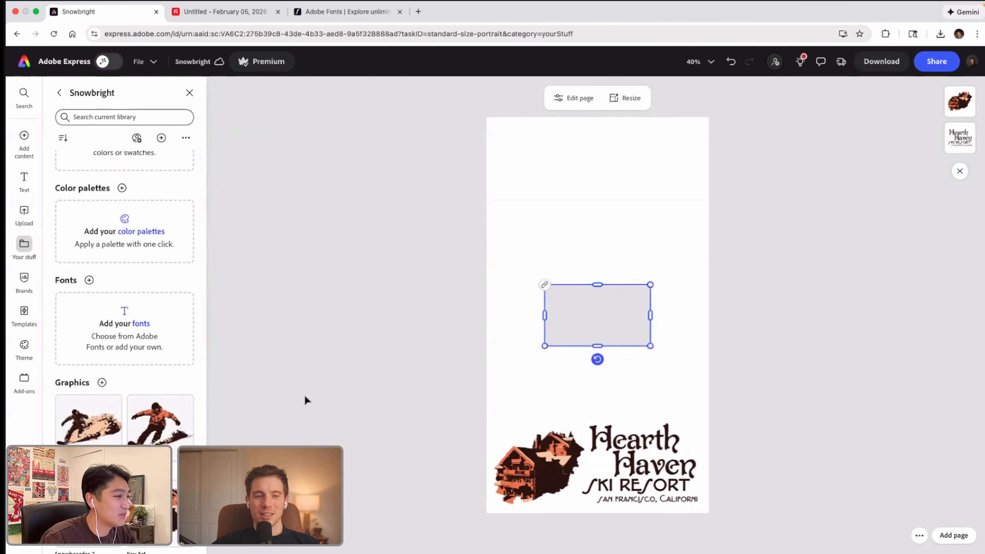
Step: Enlarge the dark snowboarder graphic and position it just above the lodge, slightly over the page's left edge
left_click_drag(591, 327, 566, 339)
left_click_drag(625, 357, 582, 383)
left_click_drag(635, 328, 603, 348)
left_click_drag(563, 390, 576, 392)
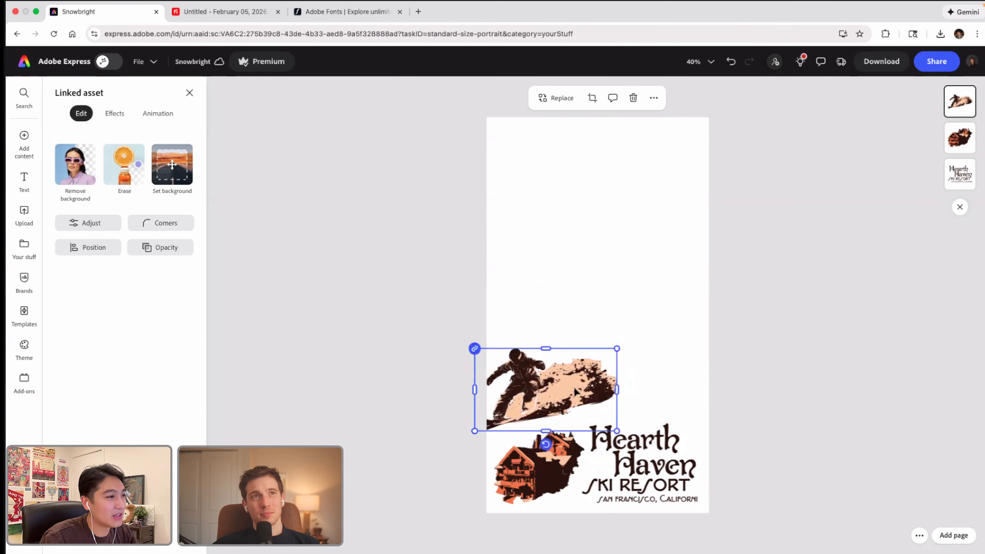
left_click(426, 212)
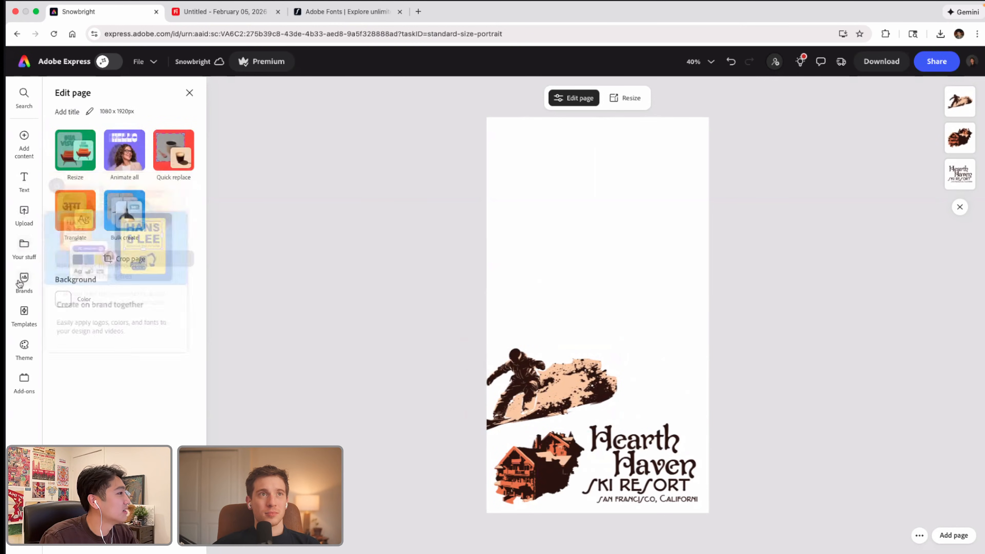
Step: Search the design elements for "Polaroid frame"
mouse_move(28, 148)
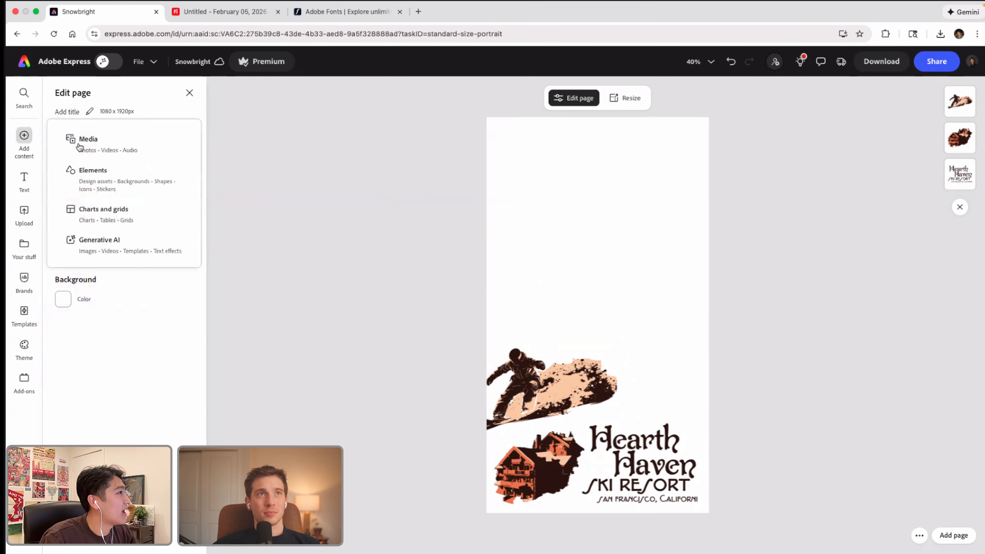
left_click(85, 170)
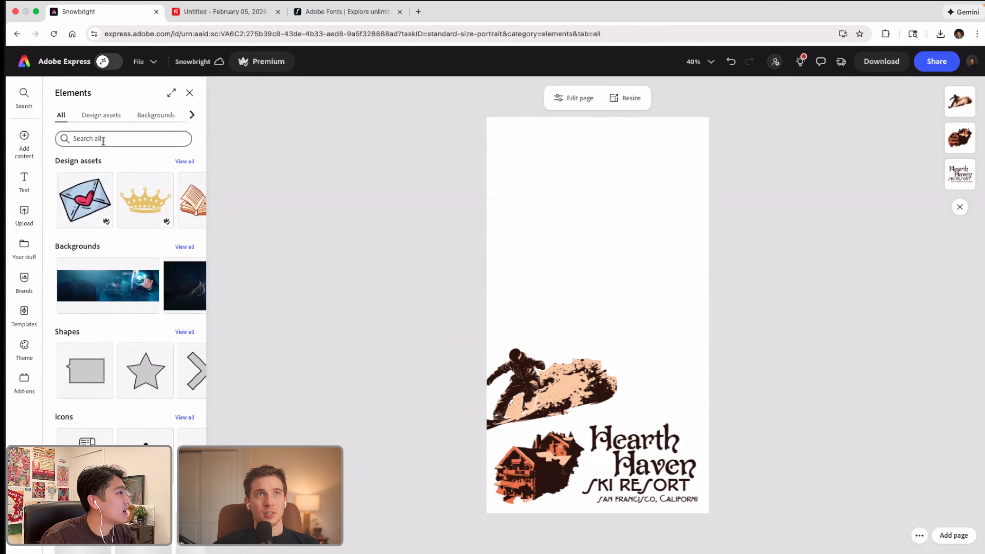
left_click(123, 141)
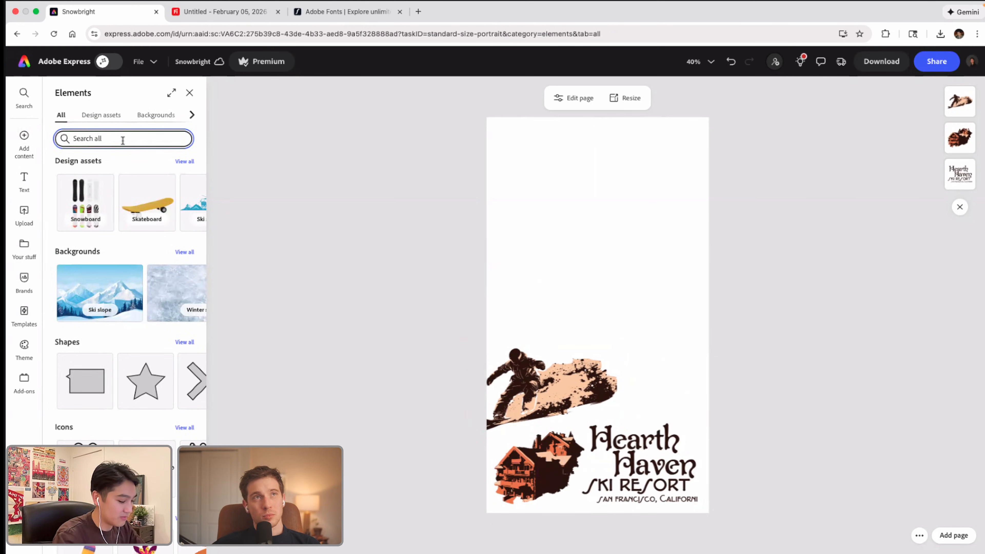
type("Polaroid fra")
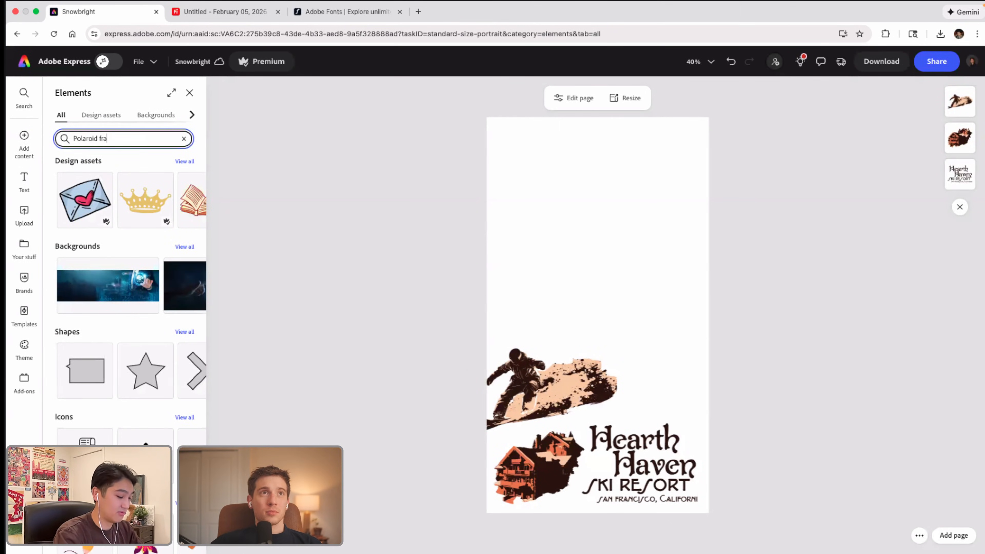
type("me")
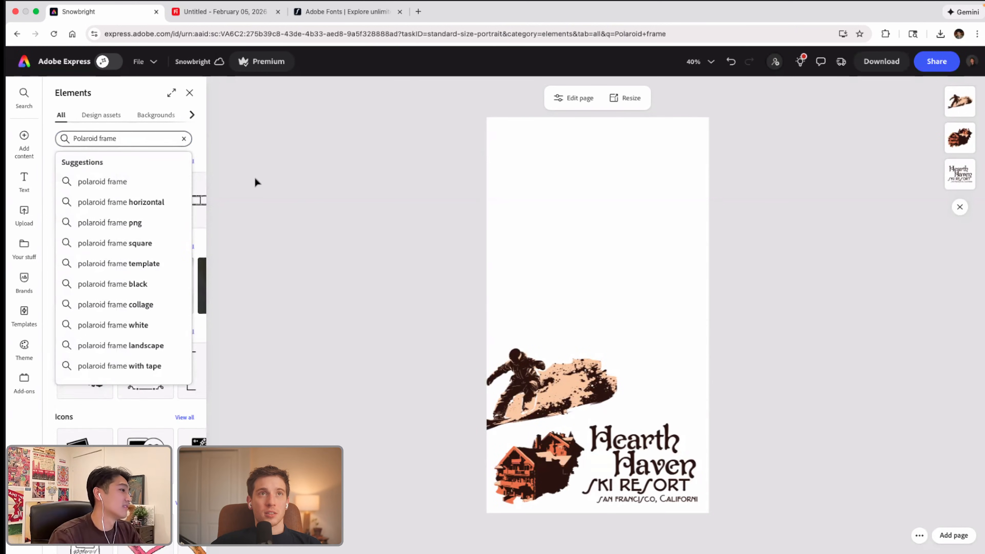
left_click(196, 152)
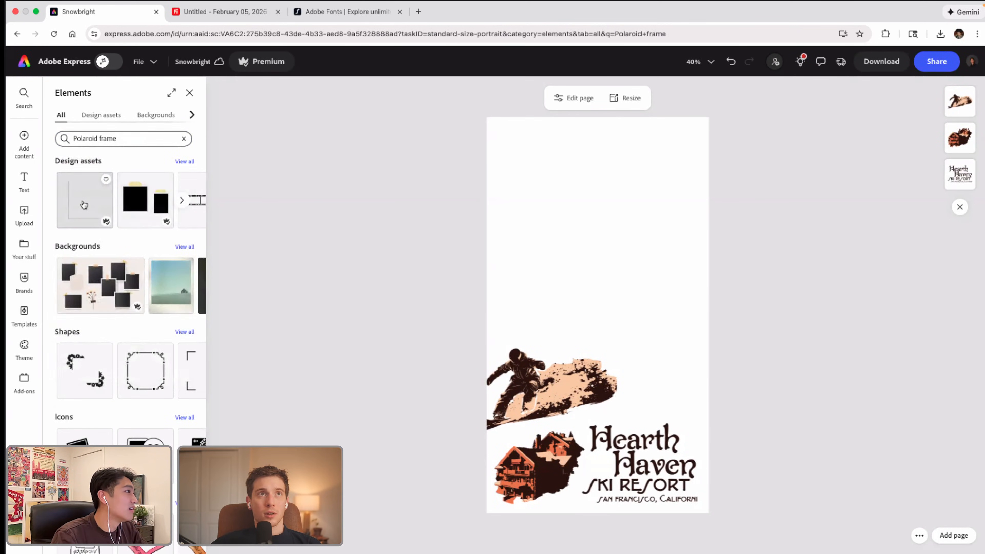
Step: Insert the single grey Polaroid frame, enlarge it to nearly the page width and position it above the logo
left_click(84, 200)
left_click(585, 305)
left_click_drag(631, 289, 851, 120)
left_click_drag(667, 324, 547, 379)
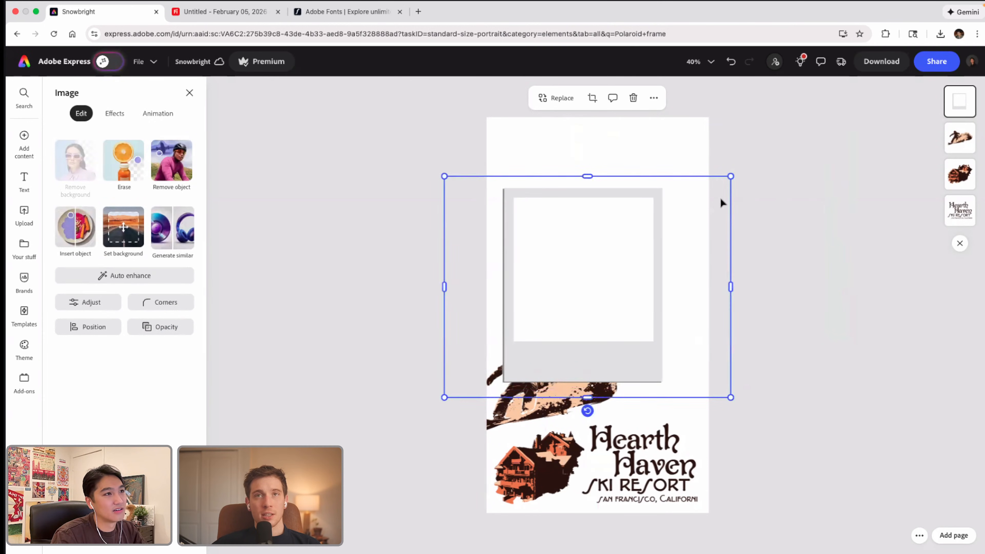
left_click_drag(729, 175, 796, 123)
left_click_drag(673, 293, 663, 324)
Step: Send the Polaroid frame behind the snowboarder and lower it to sit just above the lodge and logo
right_click(663, 324)
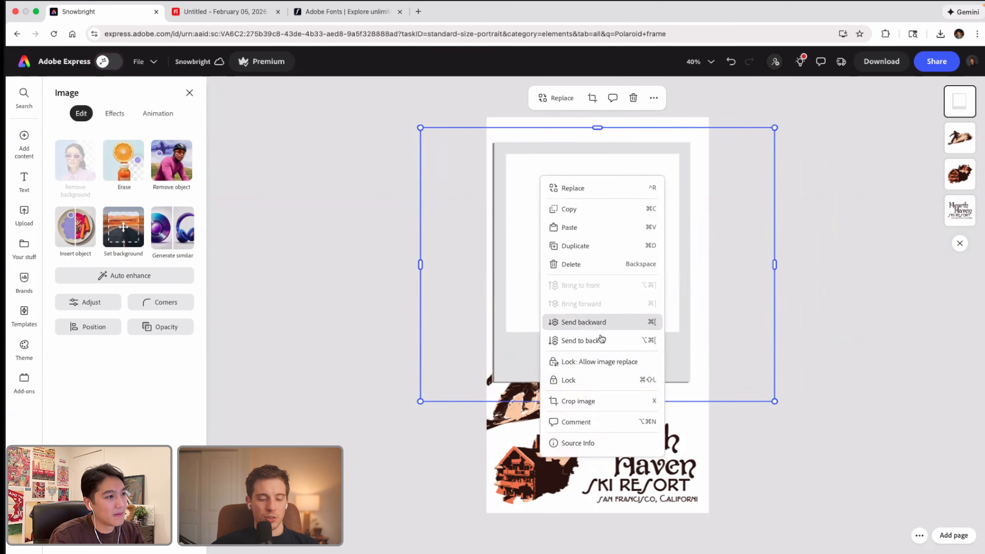
left_click(621, 341)
left_click_drag(655, 363, 655, 385)
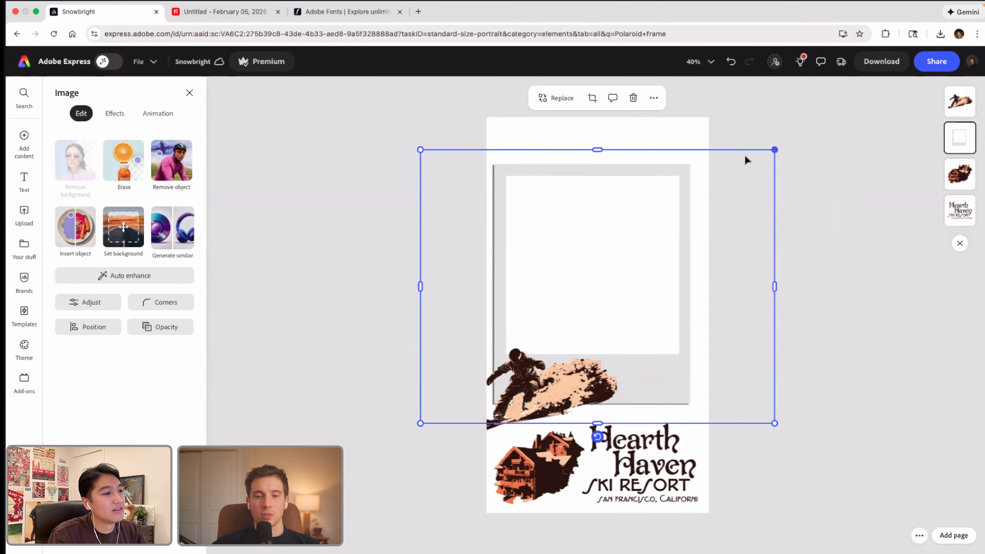
left_click_drag(650, 242, 655, 233)
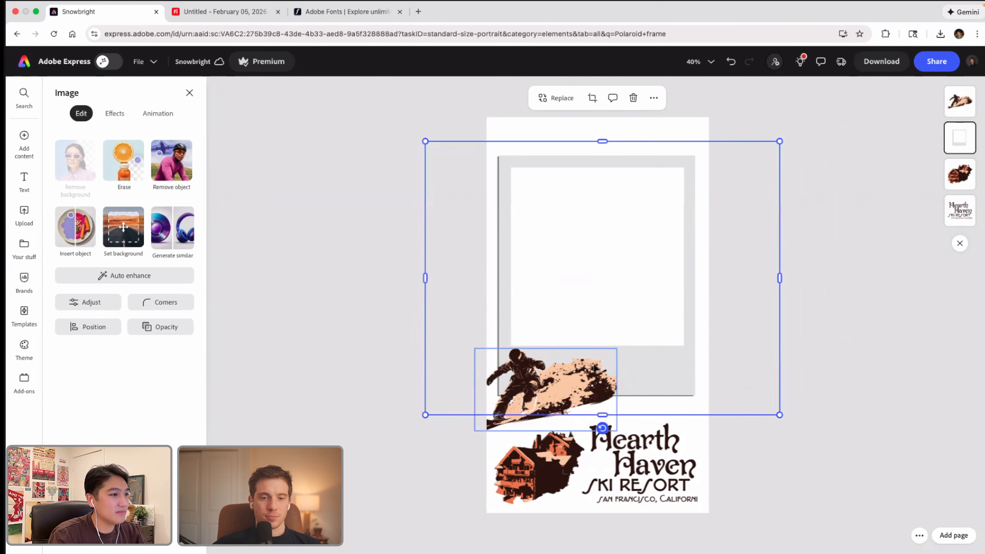
Step: Shrink the dark snowboarder graphic slightly and place it over the Polaroid frame's upper-left corner
left_click_drag(600, 411, 629, 376)
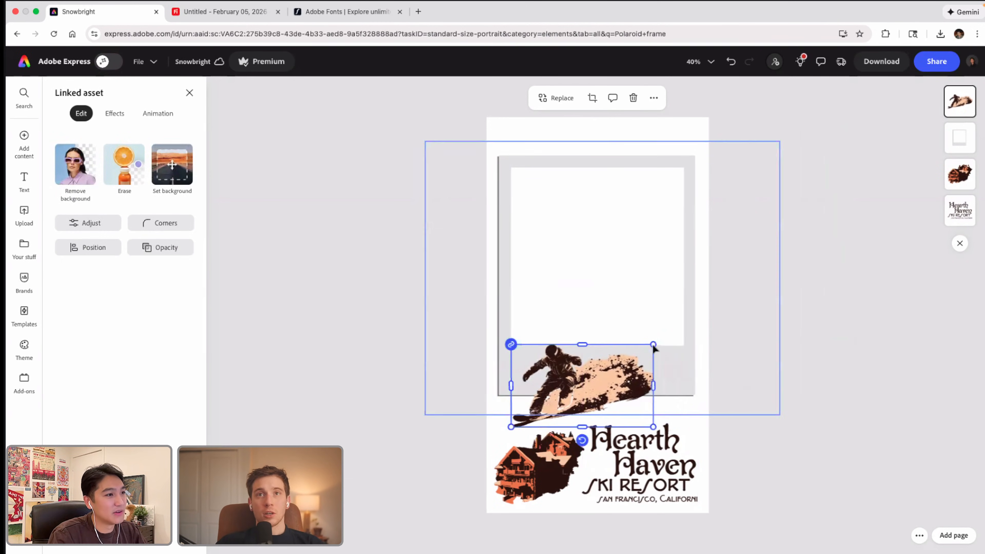
left_click_drag(655, 345, 585, 351)
left_click_drag(562, 379, 686, 308)
left_click_drag(625, 356, 554, 171)
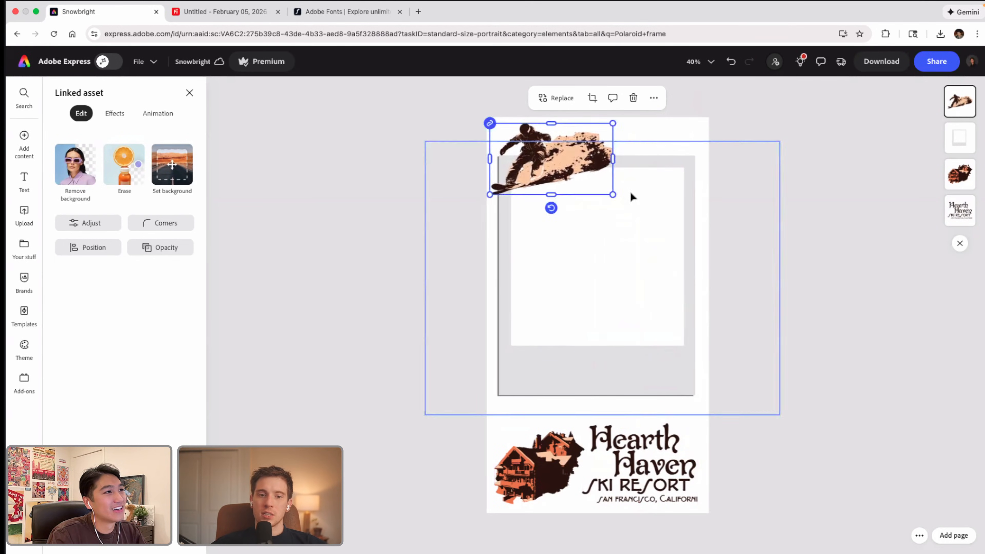
Step: Bring the Polaroid frame to the front, over the dark snowboarder graphic
left_click(644, 196)
right_click(655, 197)
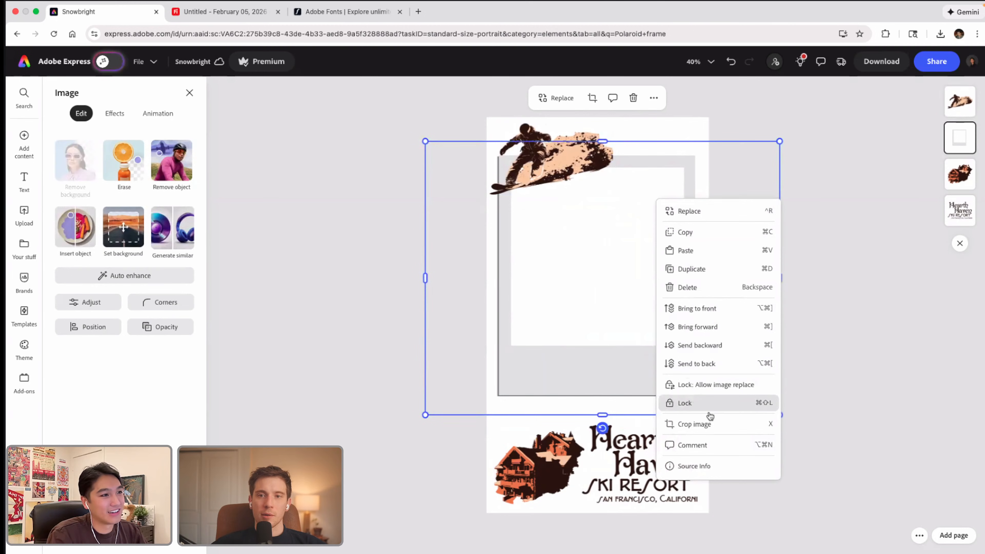
left_click(705, 309)
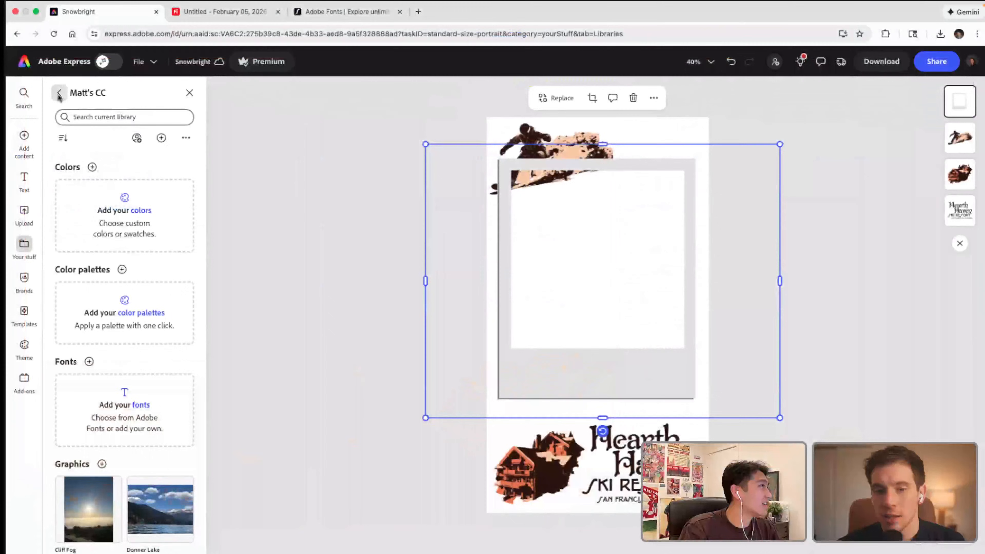
Step: Browse the suggested background collections in the elements library for one that suits a ski theme
left_click(22, 248)
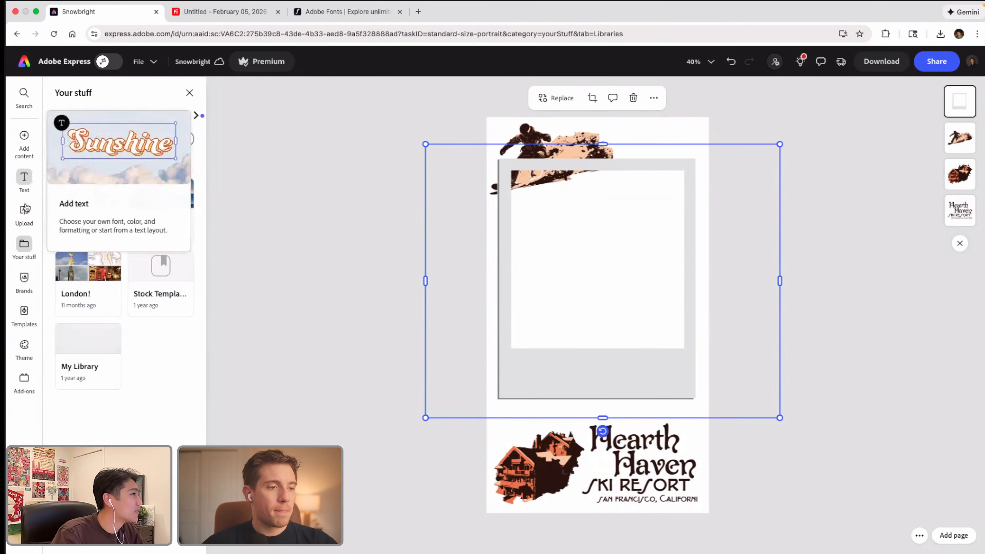
mouse_move(28, 139)
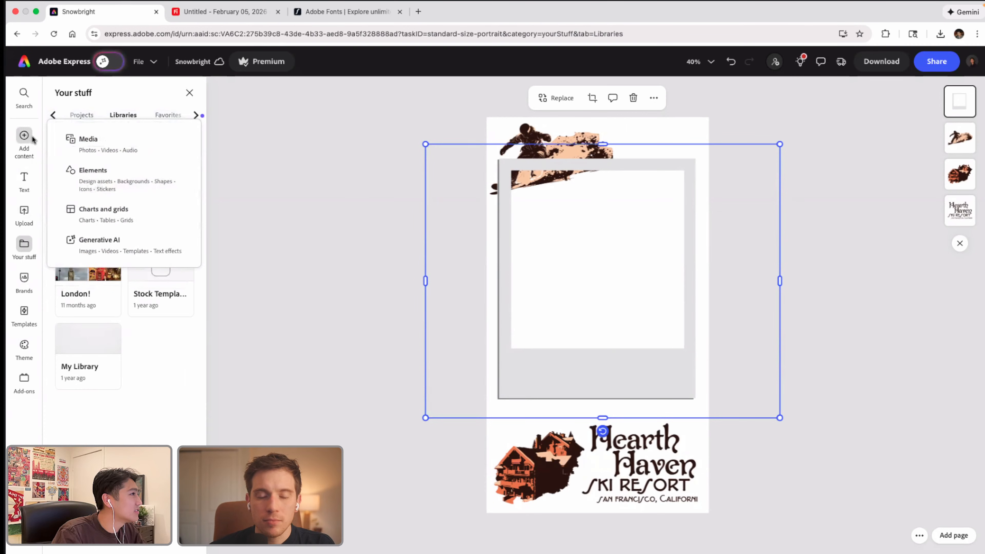
left_click(120, 178)
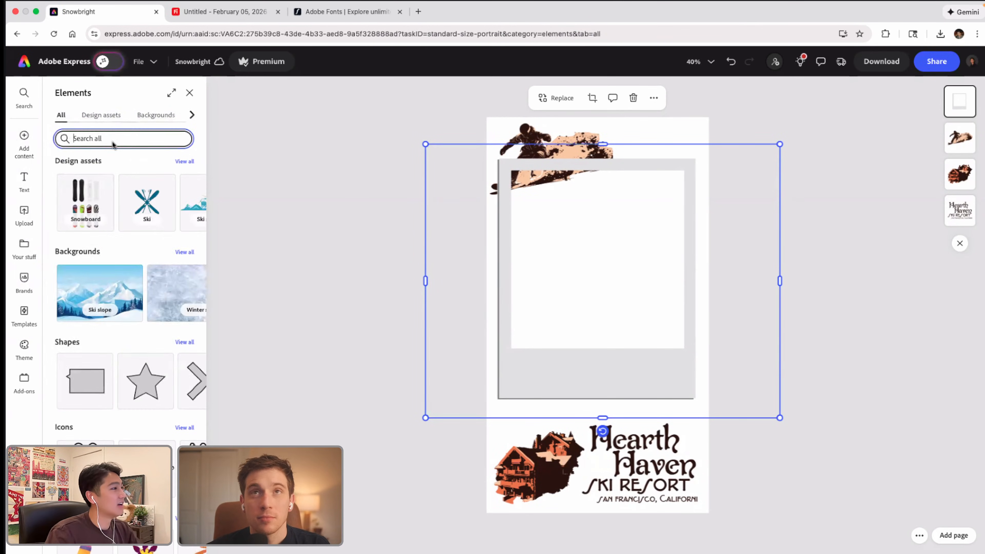
left_click(113, 143)
left_click(238, 327)
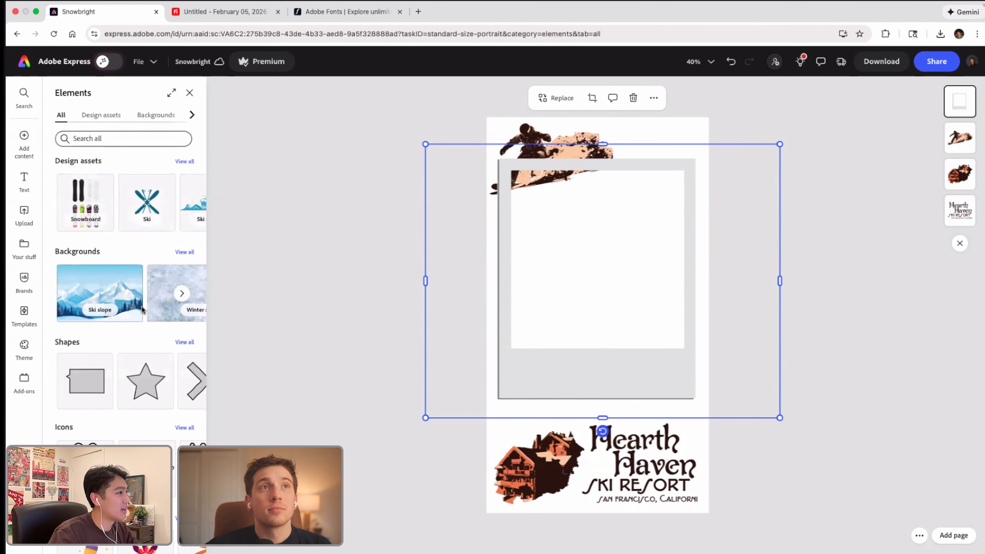
scroll(148, 315, "right", 6)
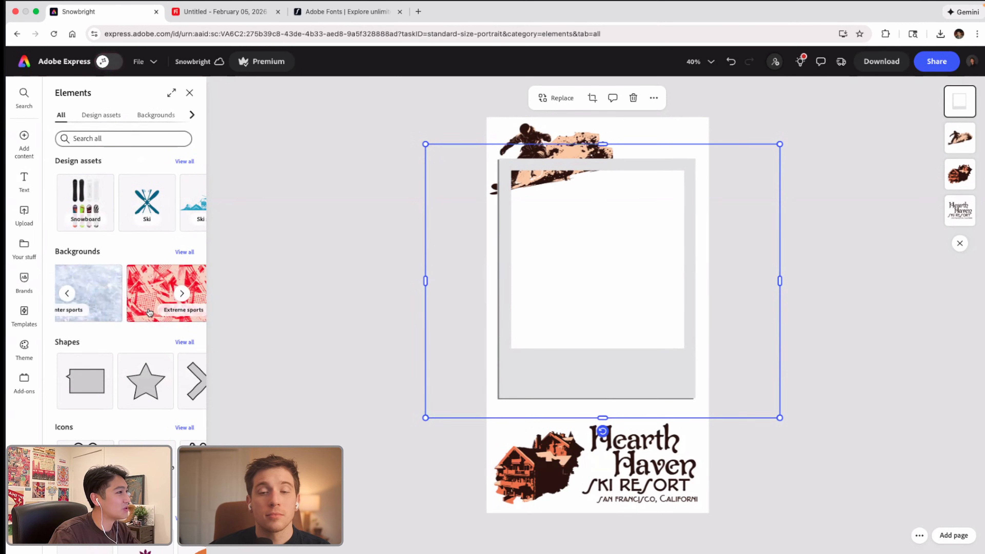
scroll(150, 312, "right", 2)
scroll(150, 312, "left", 2)
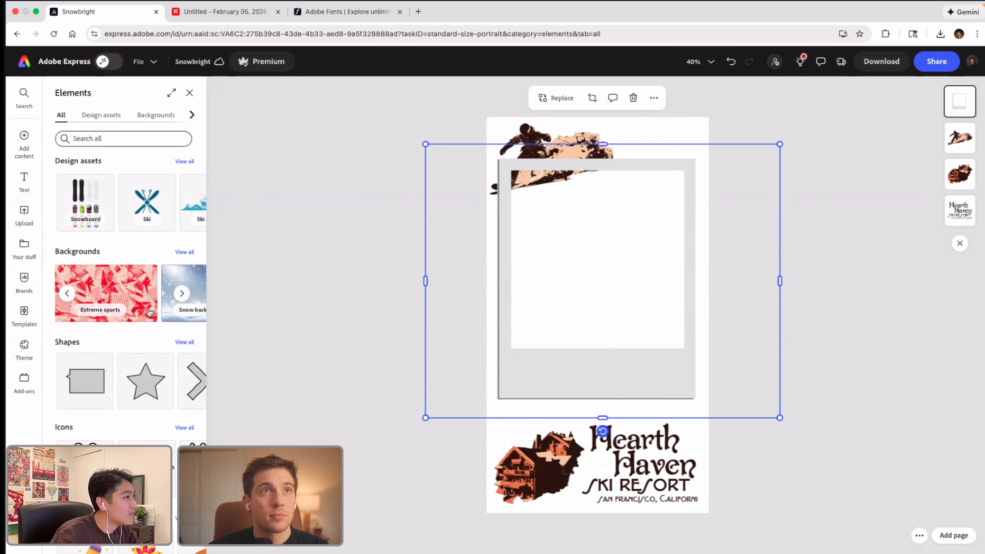
scroll(149, 312, "right", 3)
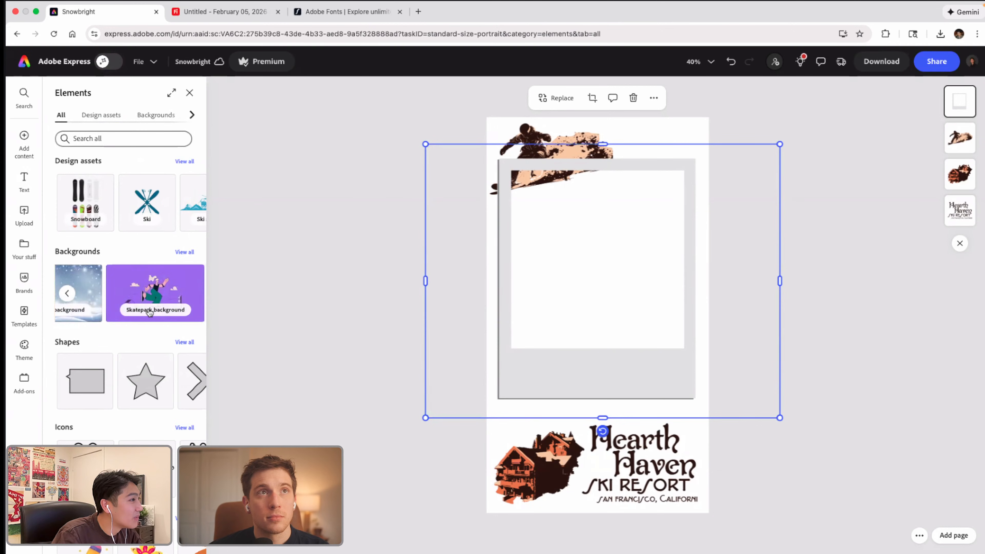
scroll(150, 313, "left", 8)
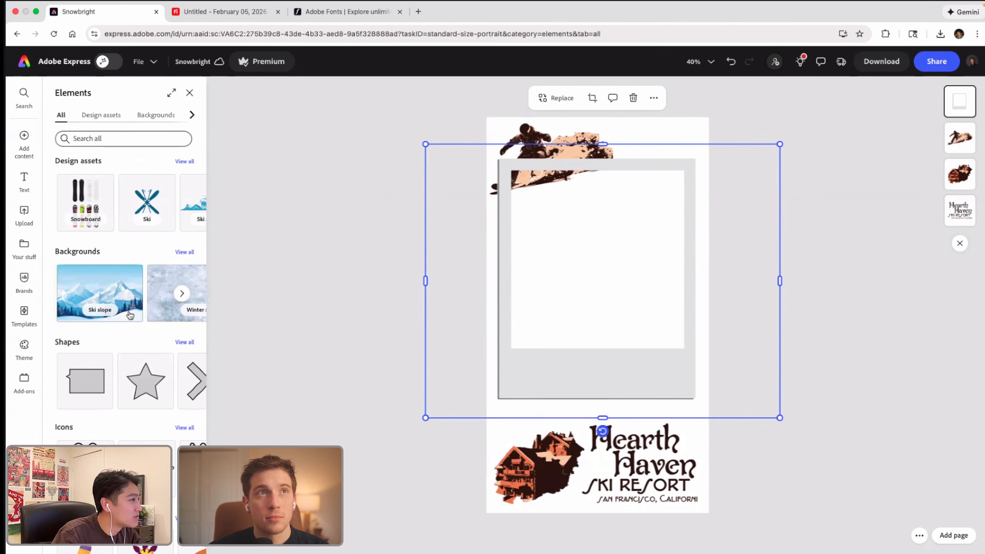
scroll(129, 315, "right", 2)
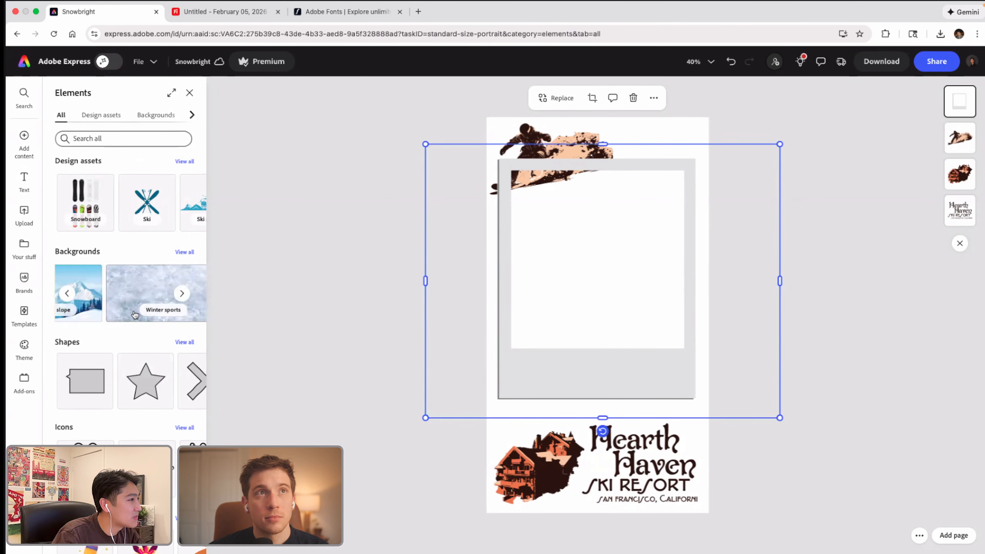
scroll(135, 314, "left", 2)
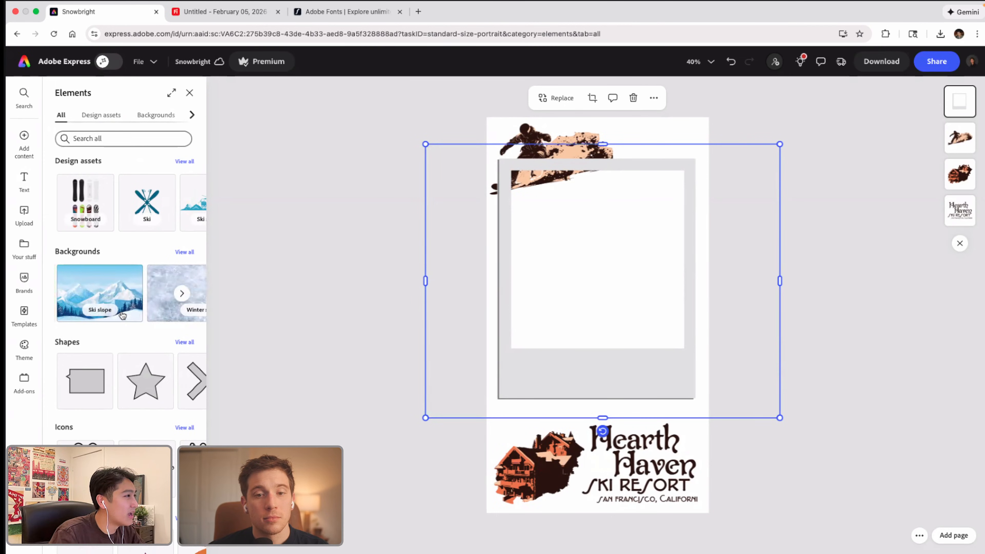
scroll(122, 314, "right", 4)
Step: Set the cream gondola illustration from the Ski slope collection as the page background and nudge the Polaroid frame slightly down
left_click(122, 314)
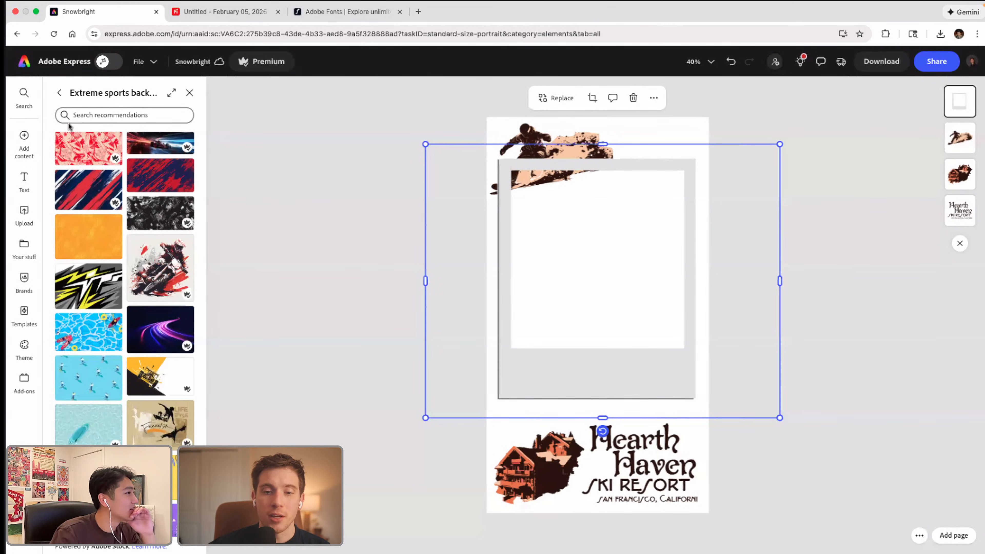
left_click(59, 93)
left_click(122, 306)
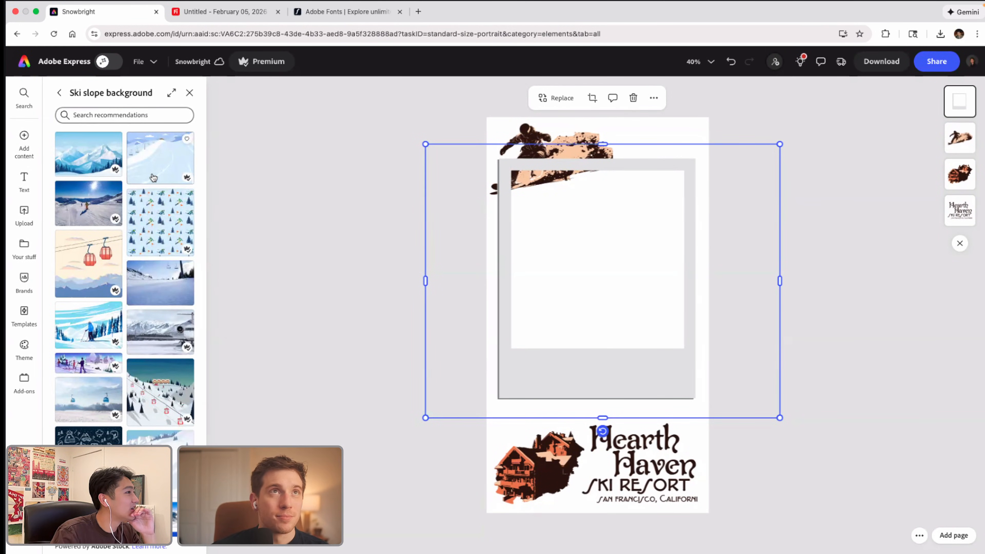
left_click(104, 260)
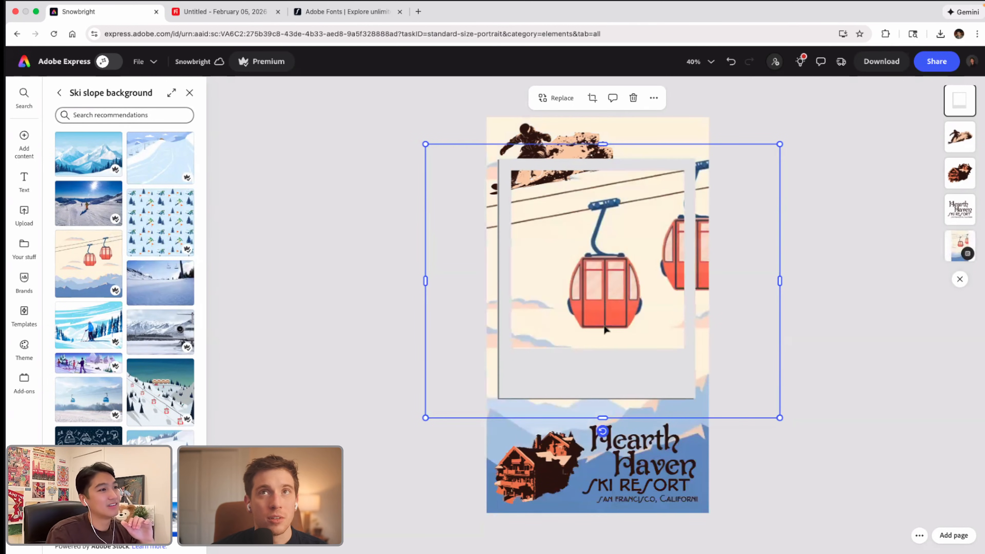
left_click_drag(605, 330, 621, 295)
Step: Reposition the gondola background slightly to the left and upward, leaving an empty strip along the page's lower edge
left_click(650, 120)
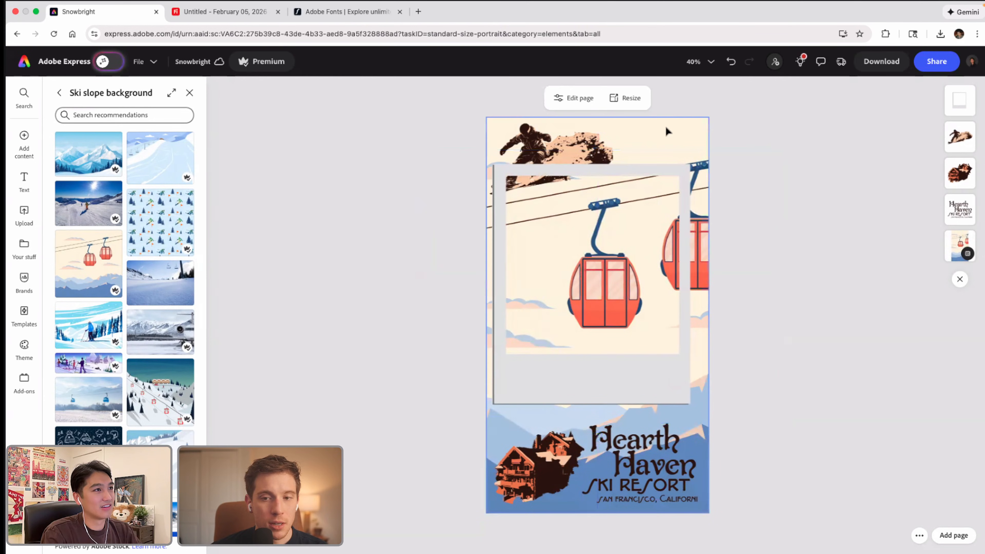
left_click(675, 137)
left_click_drag(675, 137, 629, 138)
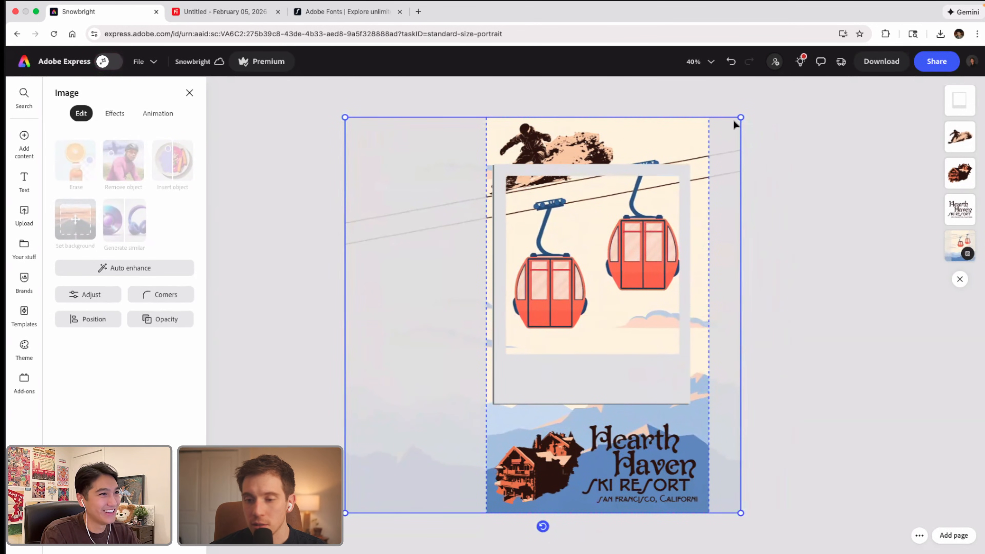
left_click_drag(458, 330, 507, 329)
left_click(397, 329)
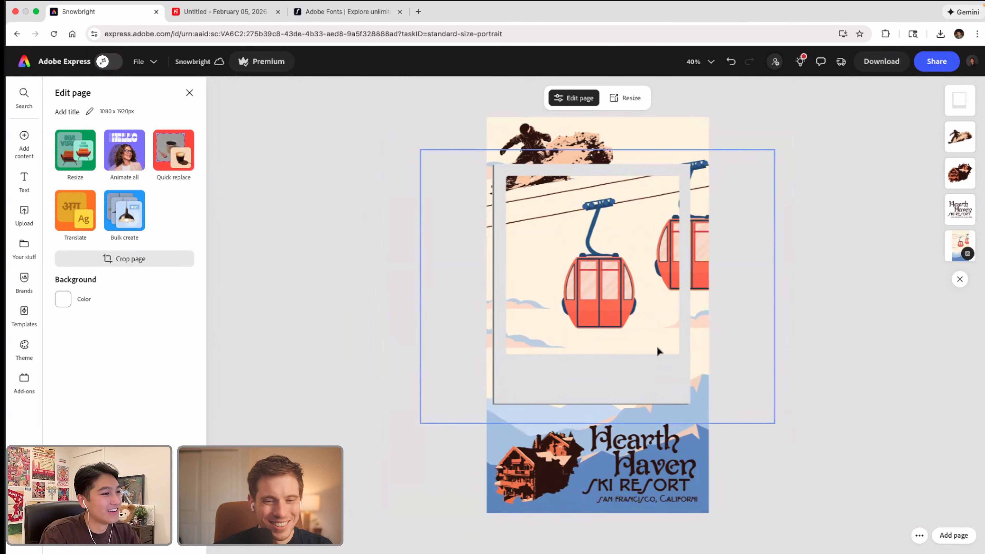
left_click(698, 147)
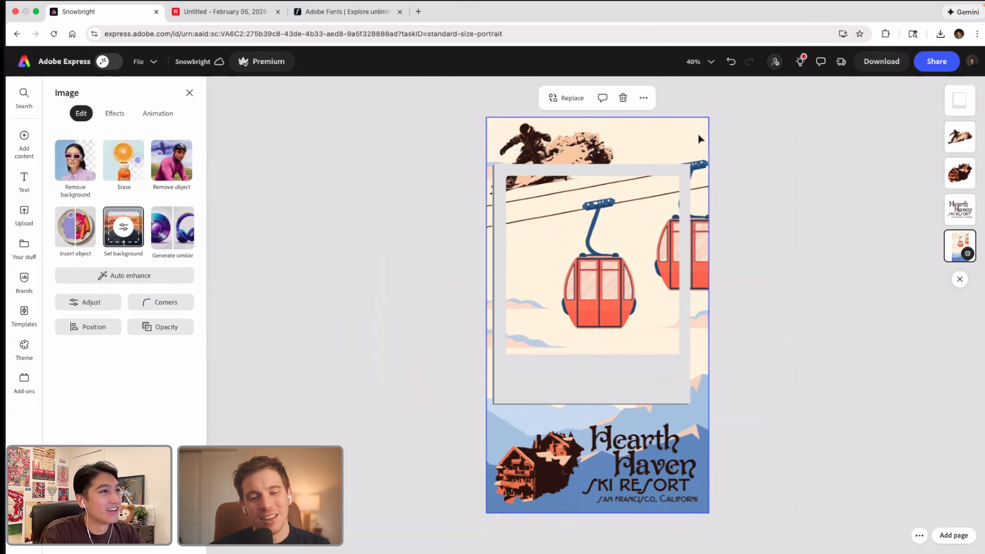
left_click_drag(697, 145, 697, 102)
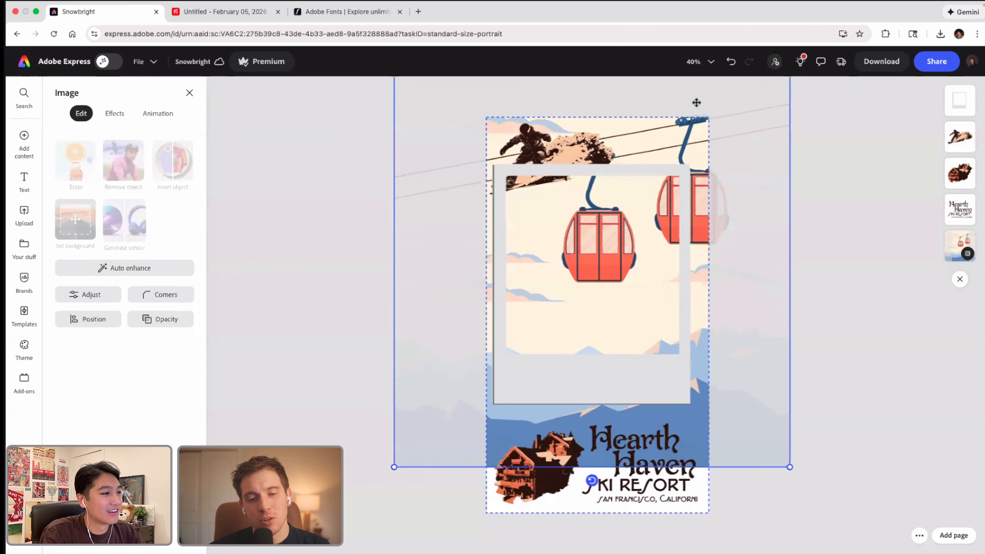
left_click(424, 454)
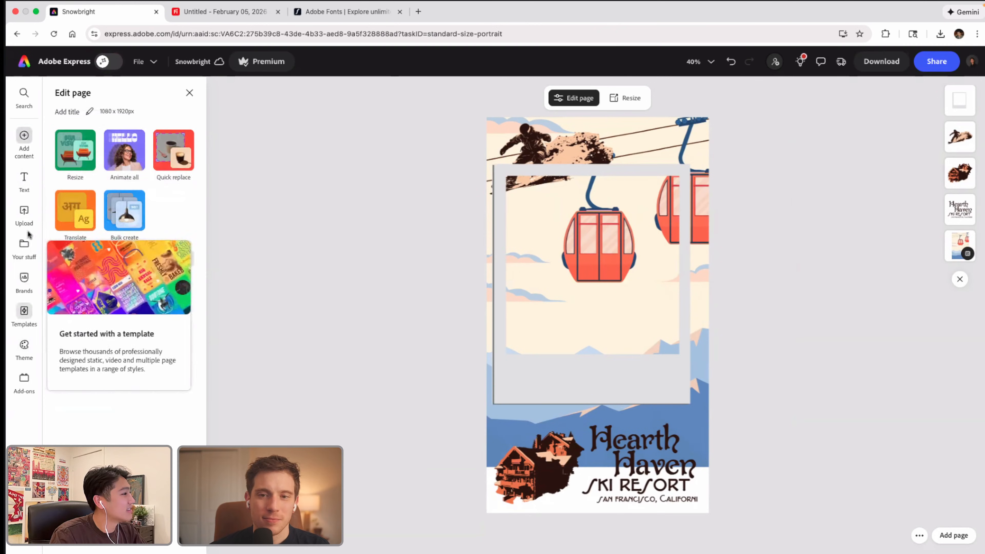
Step: Add a black square shape and stretch it into a full-width band covering the empty strip at the page's lower edge
mouse_move(33, 143)
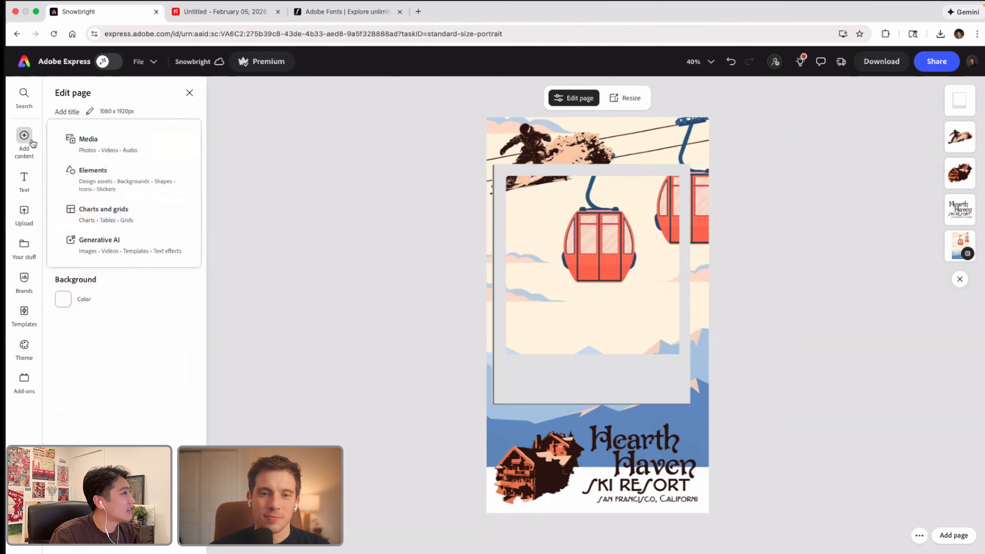
left_click(86, 179)
left_click(59, 94)
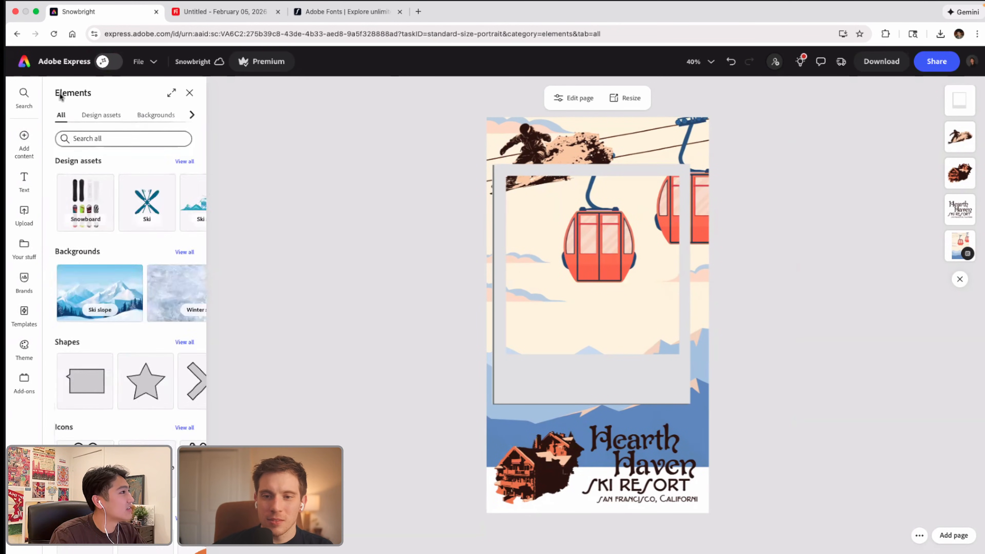
left_click(183, 358)
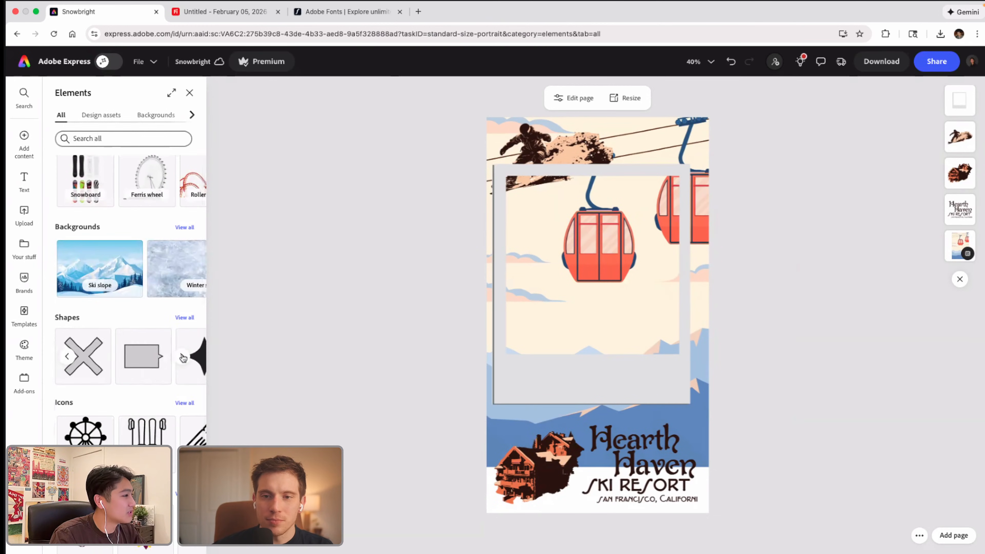
left_click(184, 317)
scroll(147, 317, "down", 2)
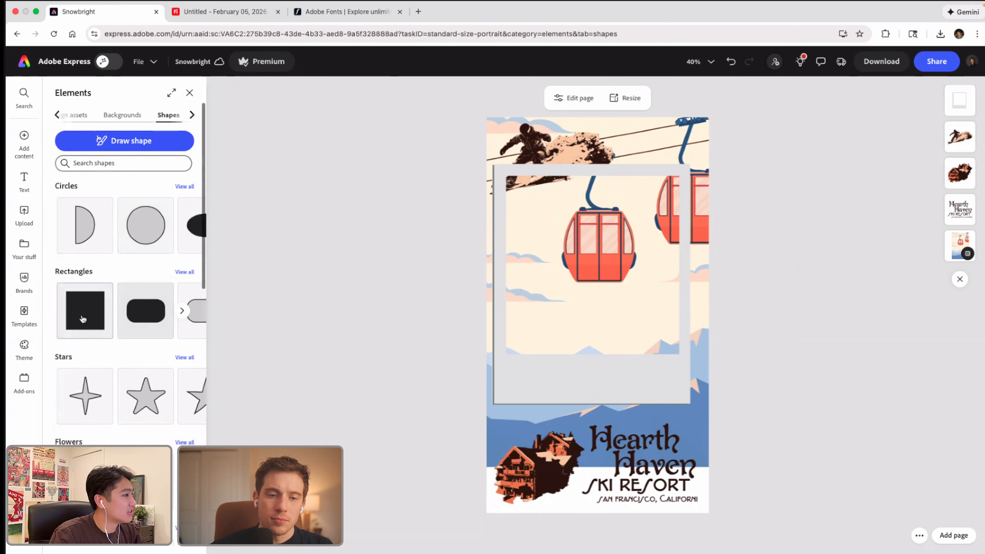
left_click(92, 323)
left_click_drag(100, 326, 710, 489)
Step: Fill the band with the blue sampled from the mountains and send it behind the lodge and logo
left_click(63, 336)
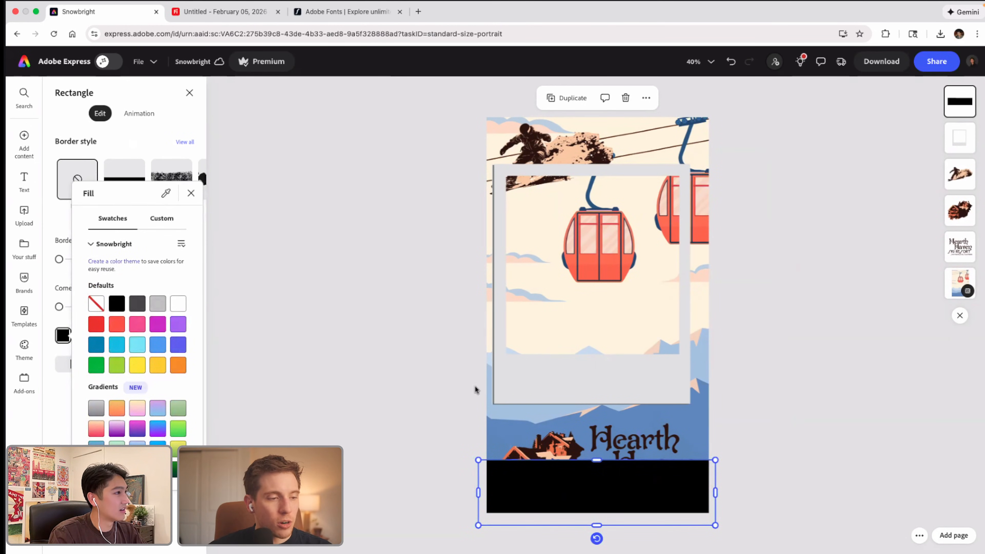
left_click(490, 429)
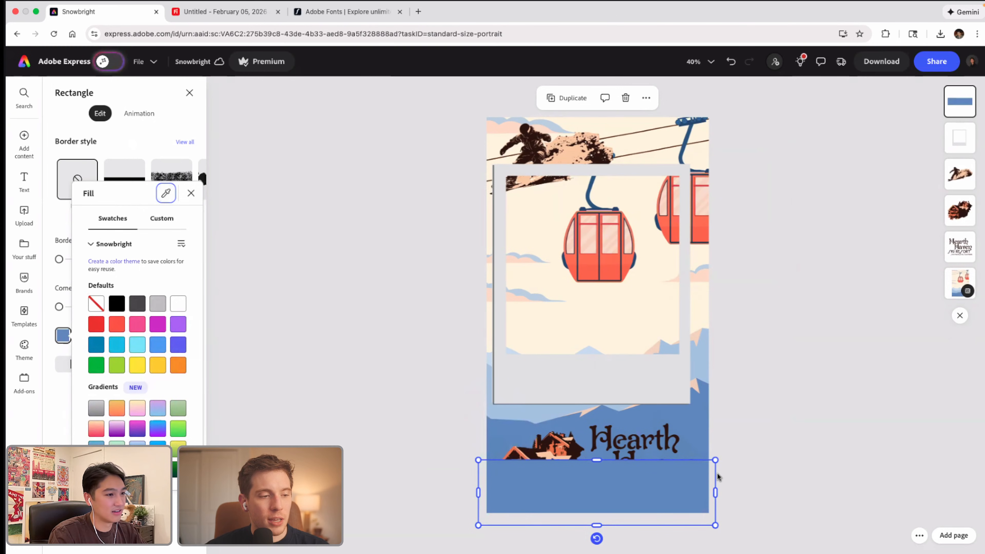
left_click(687, 480)
right_click(694, 490)
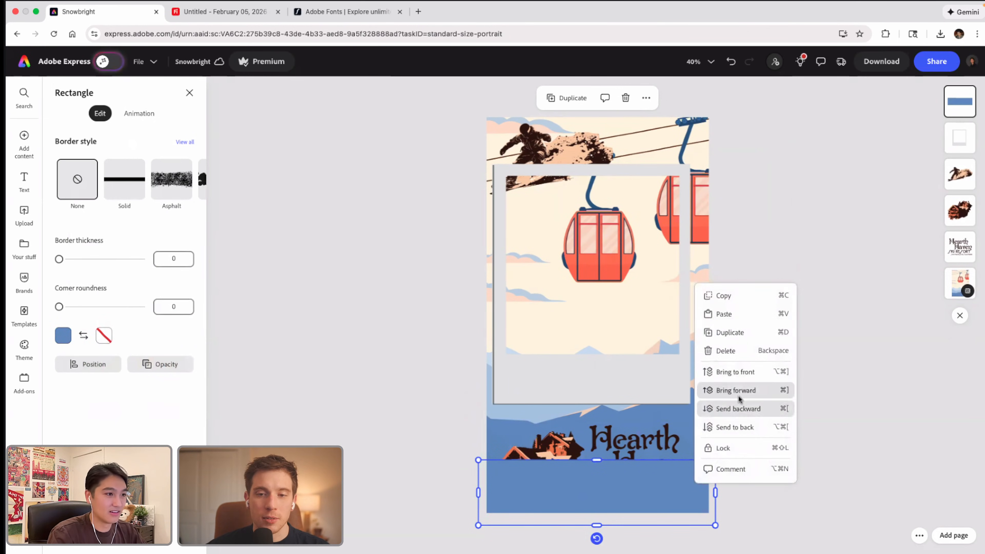
left_click(743, 424)
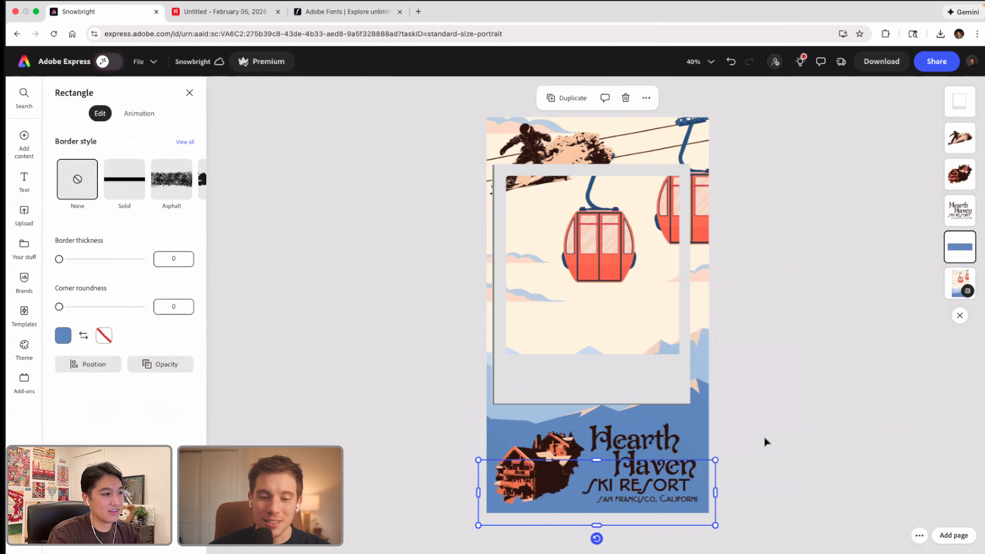
left_click(781, 440)
Step: Shrink the lodge graphic and Hearth Haven logo together slightly and centre them over the blue area
left_click(566, 454)
left_click(619, 445, "shift")
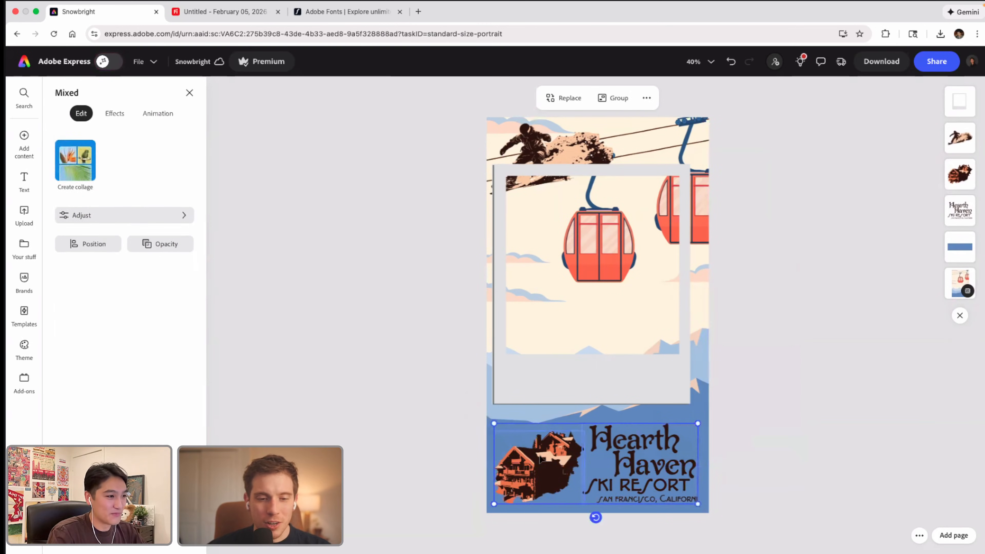
left_click_drag(494, 423, 524, 438)
left_click_drag(631, 460, 625, 455)
left_click(756, 432)
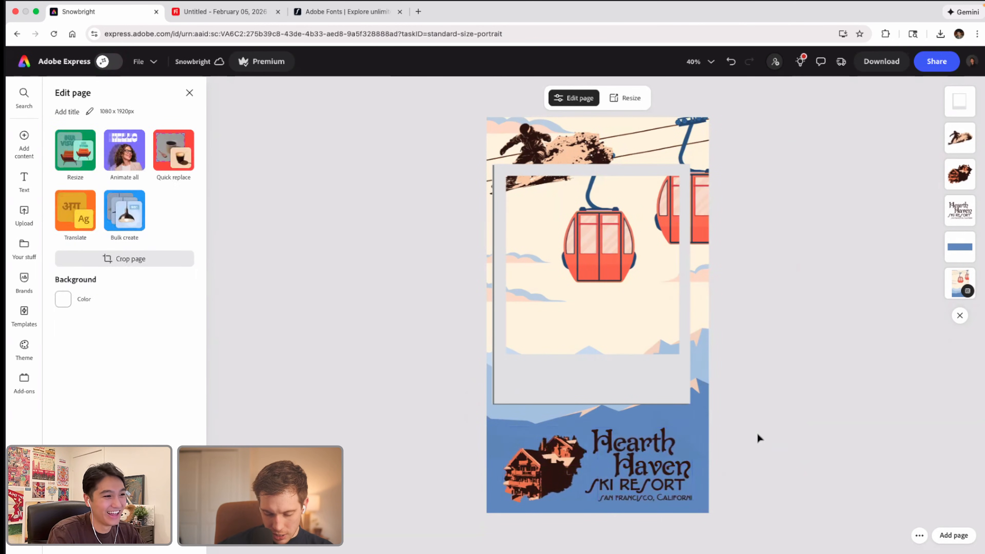
Step: Paste a copy of the blue rectangle and resize it to cover the Polaroid frame's photo opening
scroll(625, 378, "down", 2)
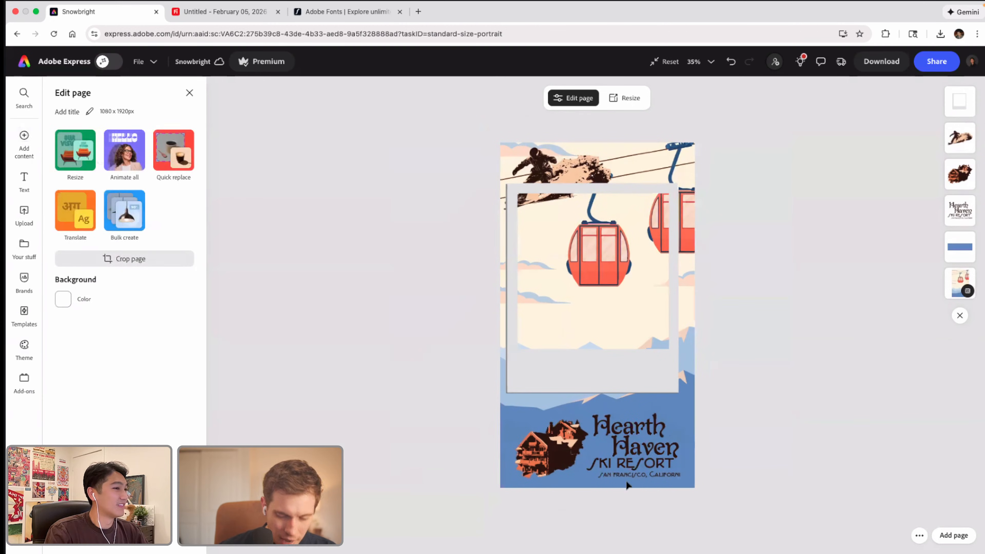
left_click(688, 468)
key("super+c")
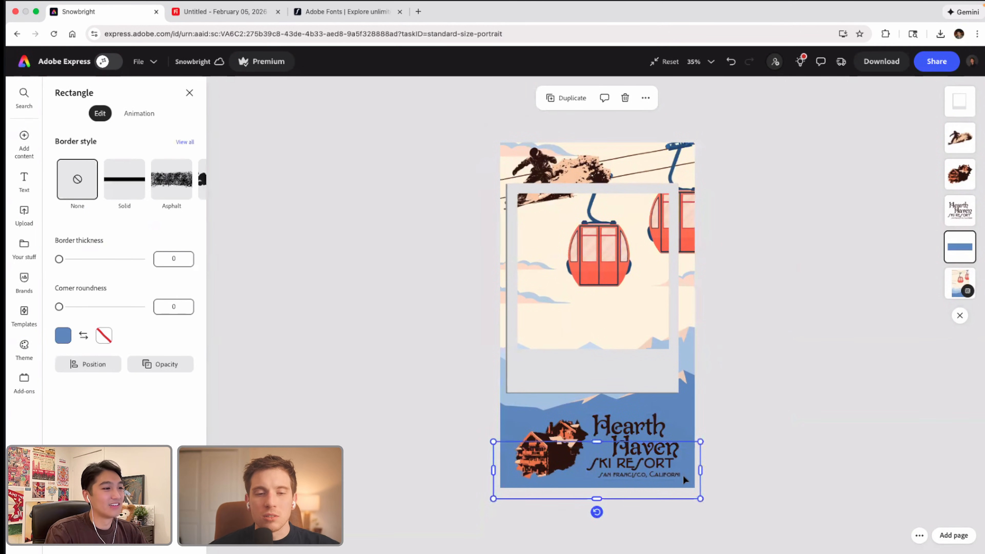
key("super+v")
left_click_drag(691, 478, 673, 213)
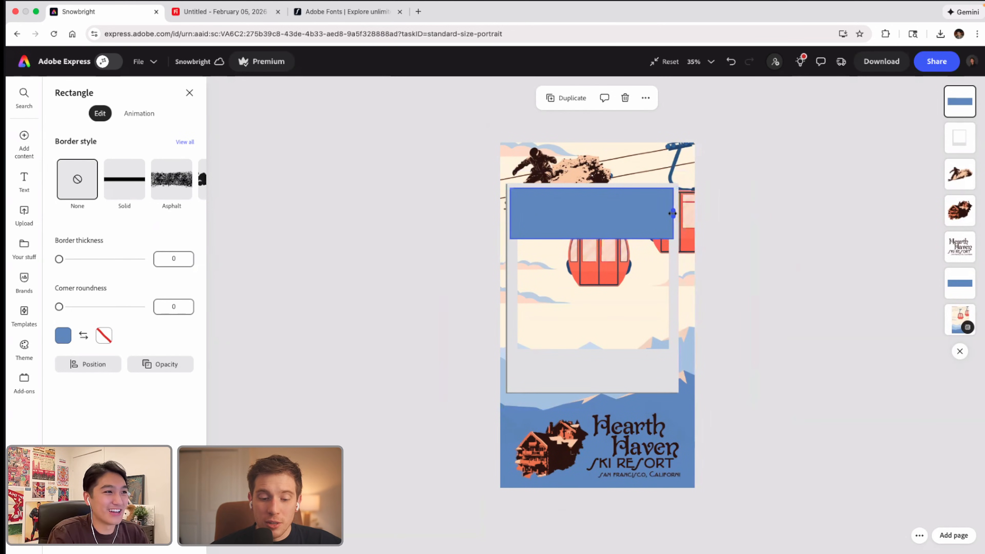
left_click_drag(593, 239, 591, 365)
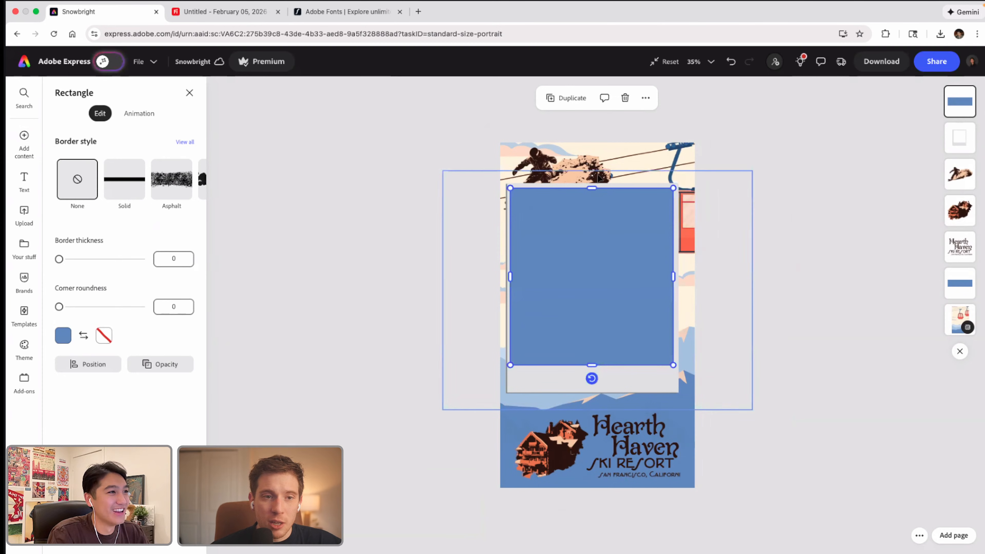
Step: Fill the rectangle over the Polaroid frame with the cream colour sampled from the background's sky
left_click(65, 337)
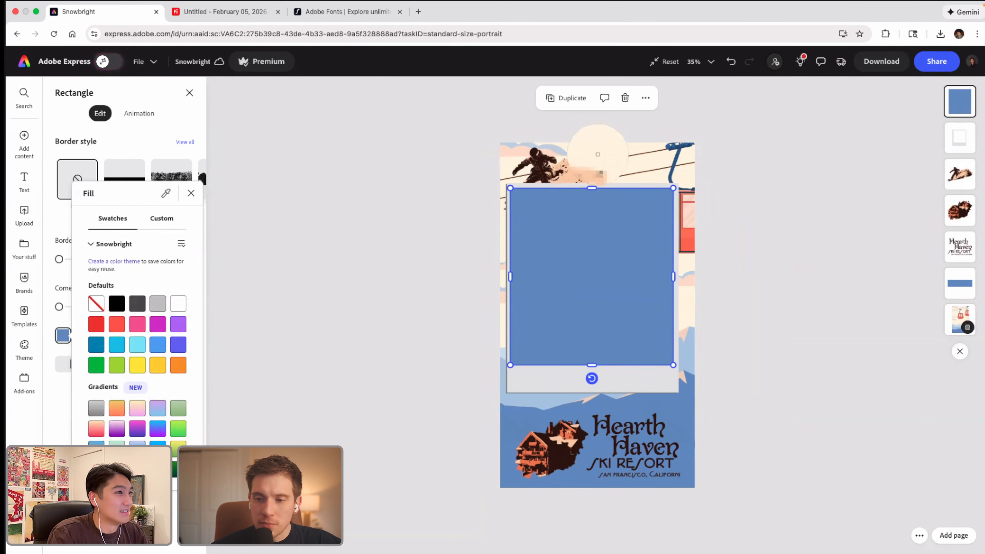
left_click(598, 152)
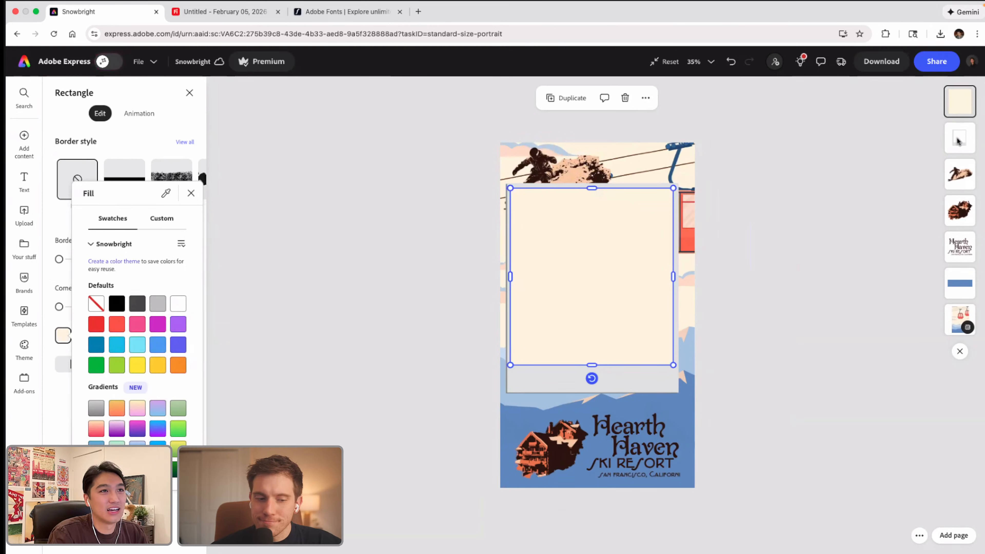
Step: Place the cream rectangle behind the Polaroid frame and delete the existing snowboarder graphic
mouse_move(961, 104)
left_mouse_down()
mouse_move(964, 146)
mouse_move(961, 84)
mouse_move(960, 101)
left_mouse_up()
left_click(438, 166)
left_click_drag(578, 192, 611, 348)
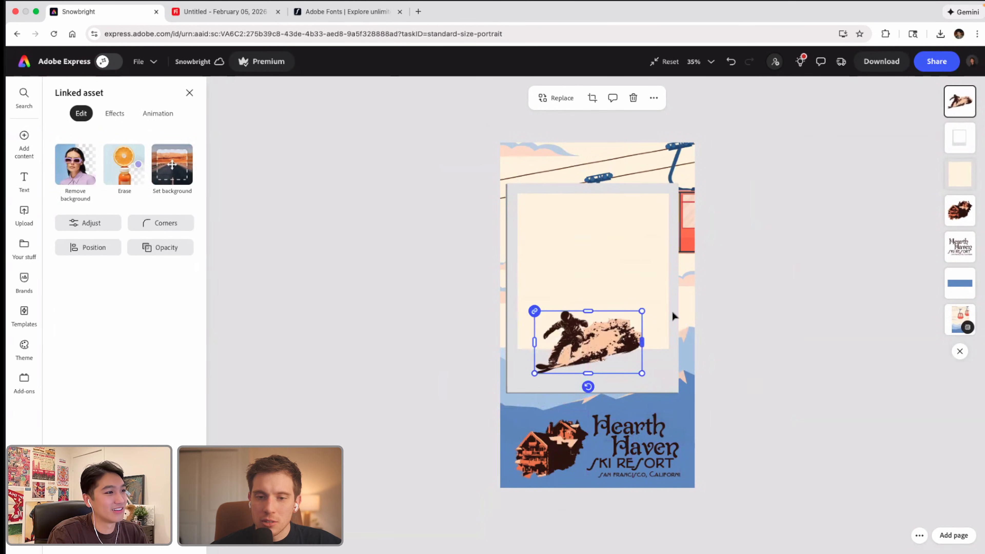
key("Delete")
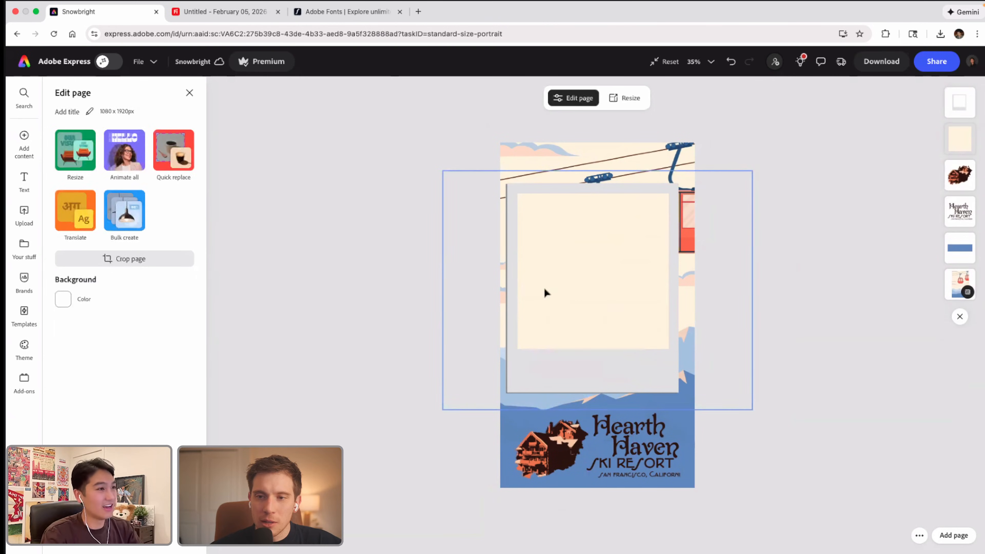
Step: Add the Snowboarder-3 graphic from the Snowbright library and scale it to fill the Polaroid frame's photo opening
left_click(25, 252)
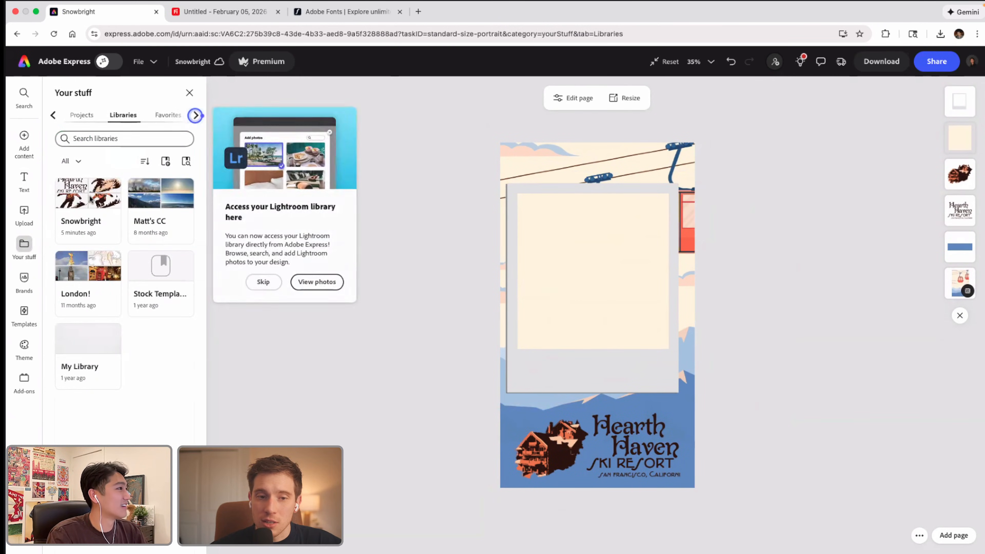
left_click(82, 209)
scroll(128, 407, "down", 1)
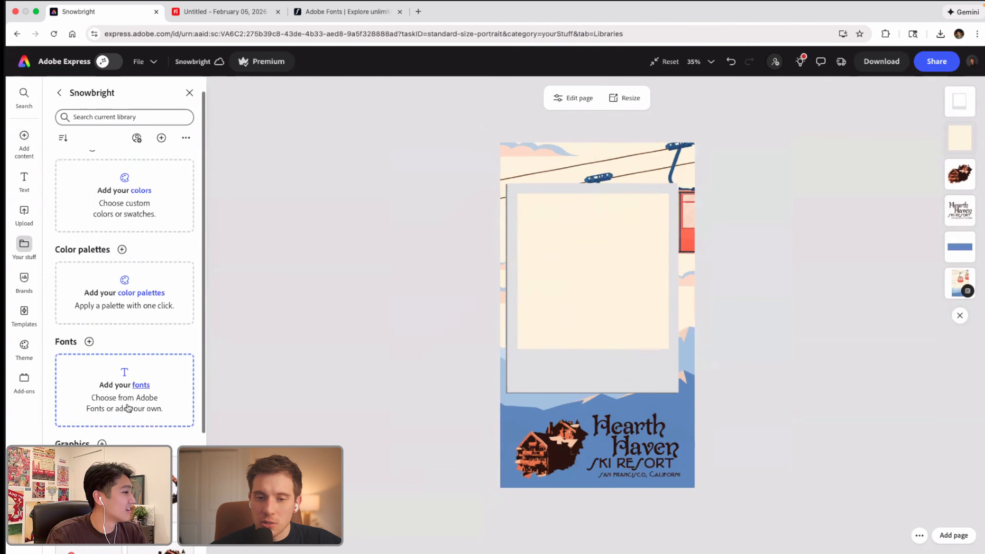
scroll(128, 407, "down", 4)
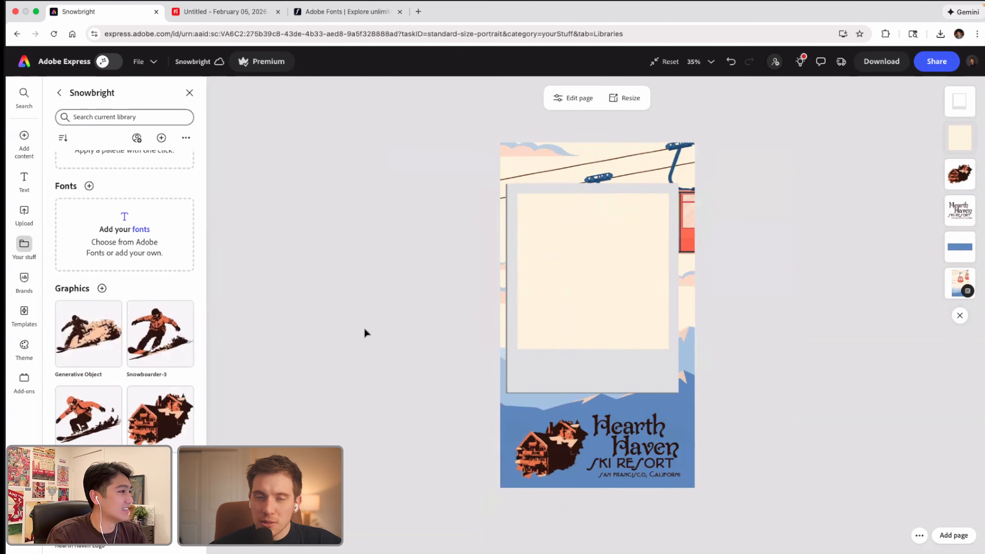
left_click_drag(644, 315, 695, 314)
key("super+z")
left_click_drag(643, 279, 747, 194)
left_click_drag(640, 253, 590, 273)
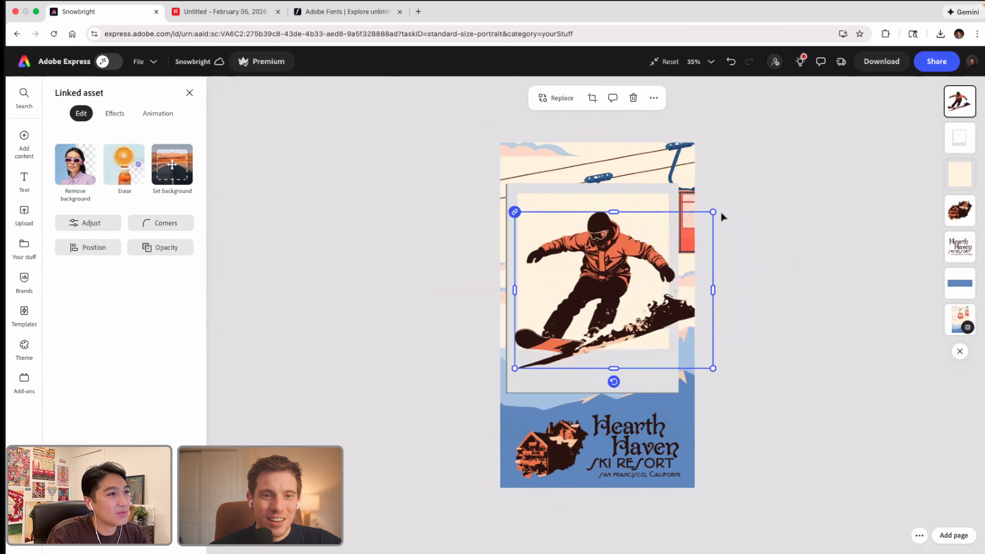
mouse_move(713, 211)
left_mouse_down()
mouse_move(695, 229)
mouse_move(703, 219)
left_mouse_up()
left_click_drag(610, 264, 615, 261)
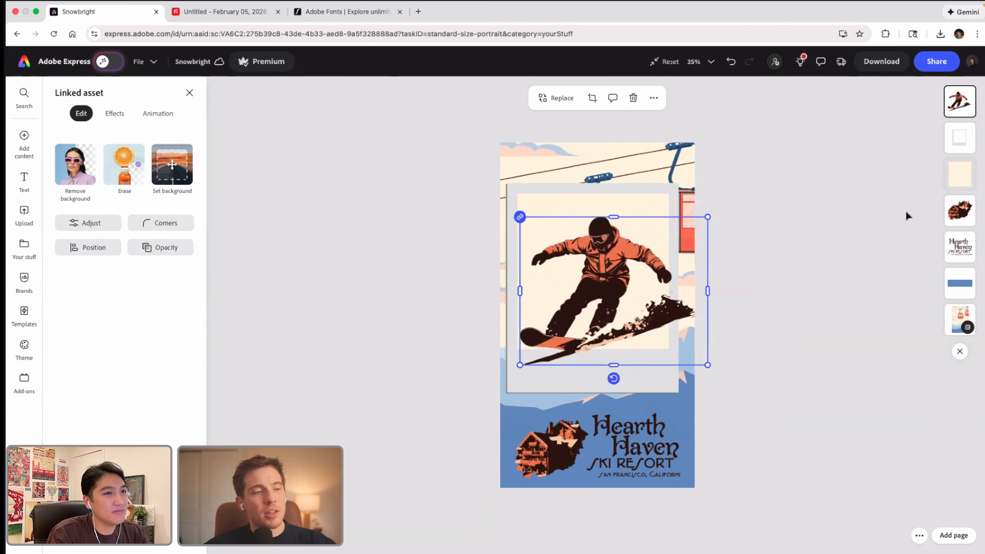
Step: Layer the snowboarder between the Polaroid frame and the cream rectangle, and shift the frame slightly to the right
left_click_drag(944, 115, 950, 145)
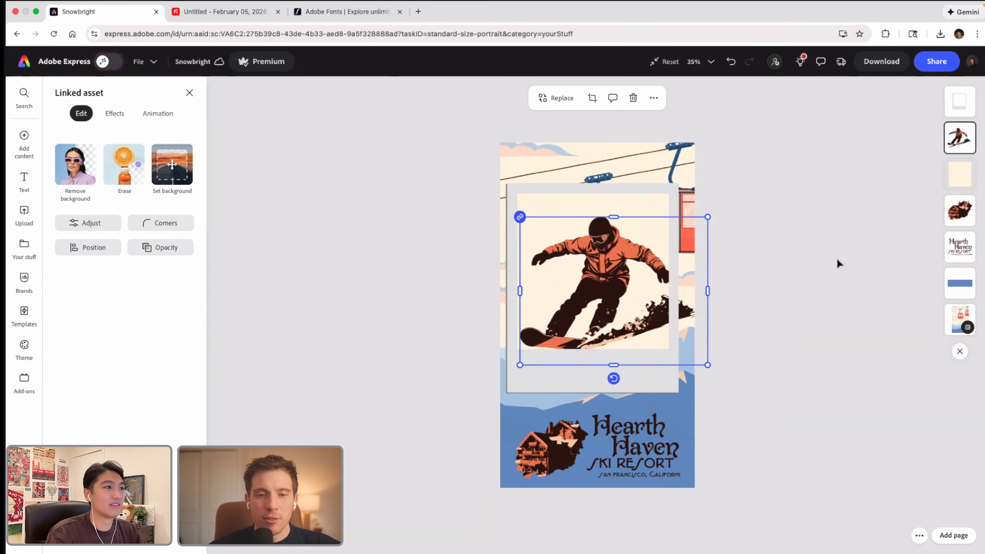
left_click(835, 265)
left_click_drag(621, 260, 622, 265)
key("super+z")
left_click(799, 295)
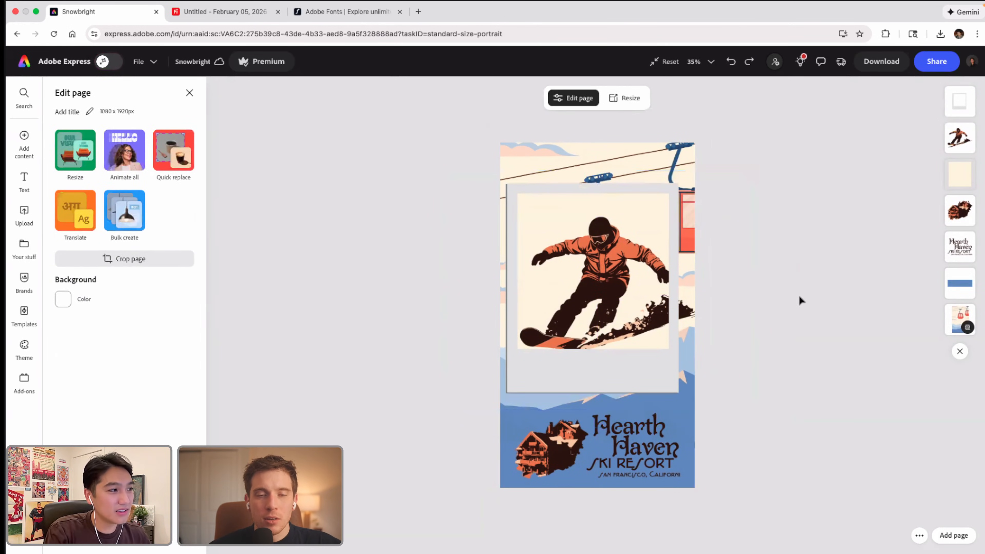
left_click_drag(671, 377, 676, 371)
left_click(775, 392)
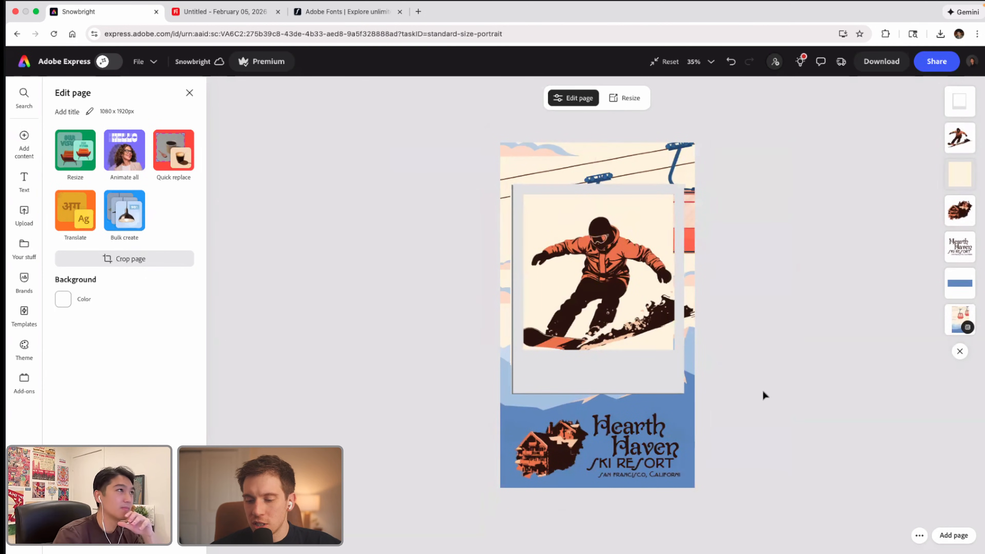
Step: Review the resort images on the Firefly board and the Hearth Haven artwork in Illustrator, and return to the Adobe Express design
left_click(232, 11)
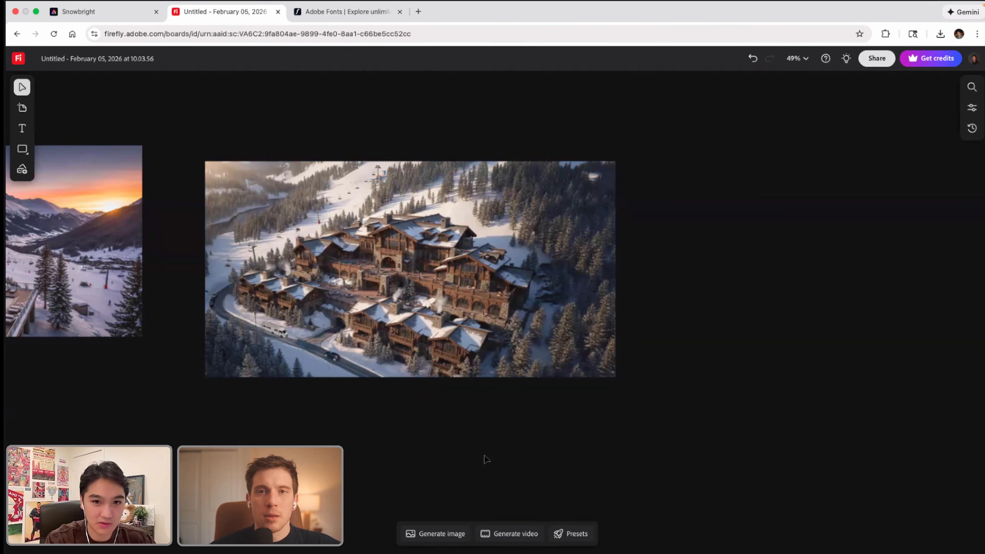
scroll(486, 458, "left", 2)
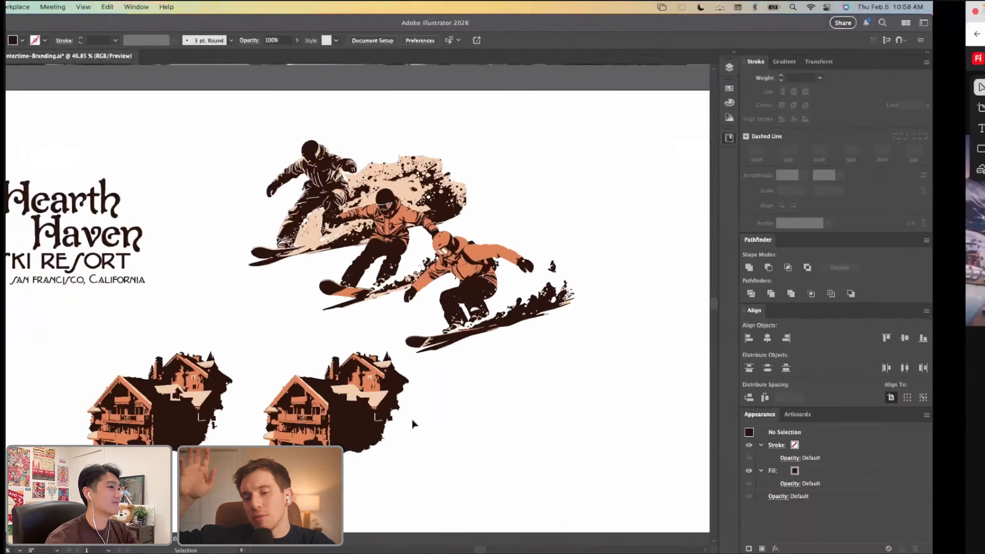
scroll(413, 423, "left", 5)
scroll(413, 423, "left", 3)
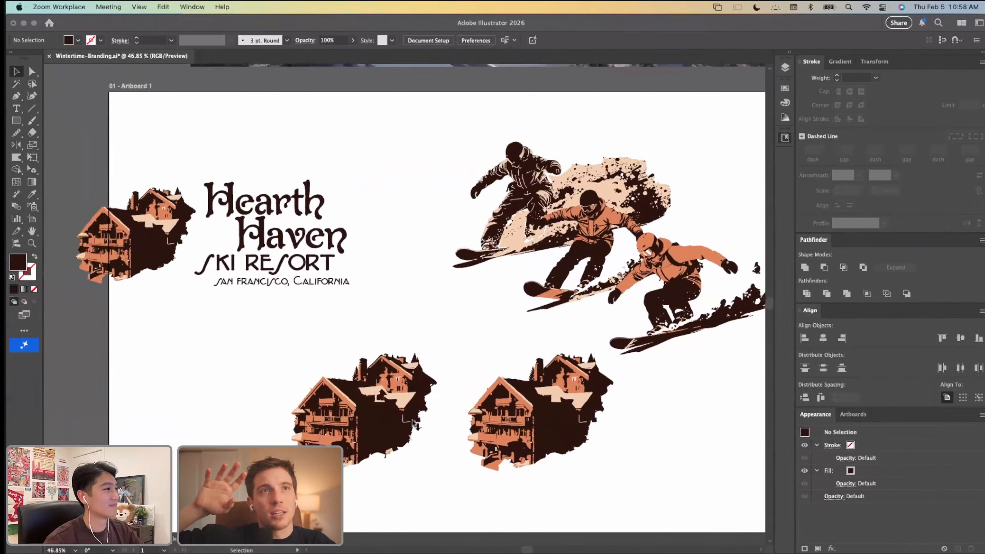
scroll(413, 423, "right", 2)
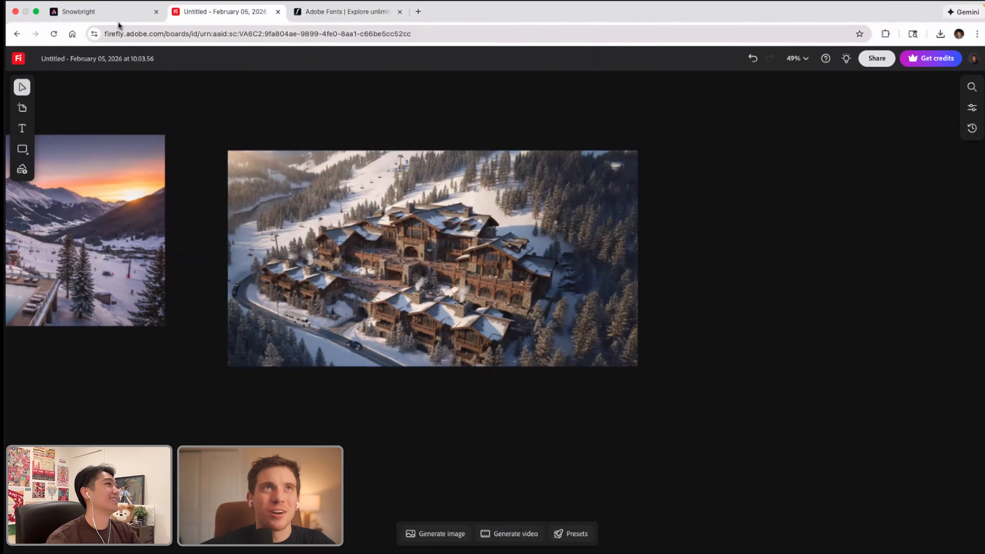
left_click(118, 18)
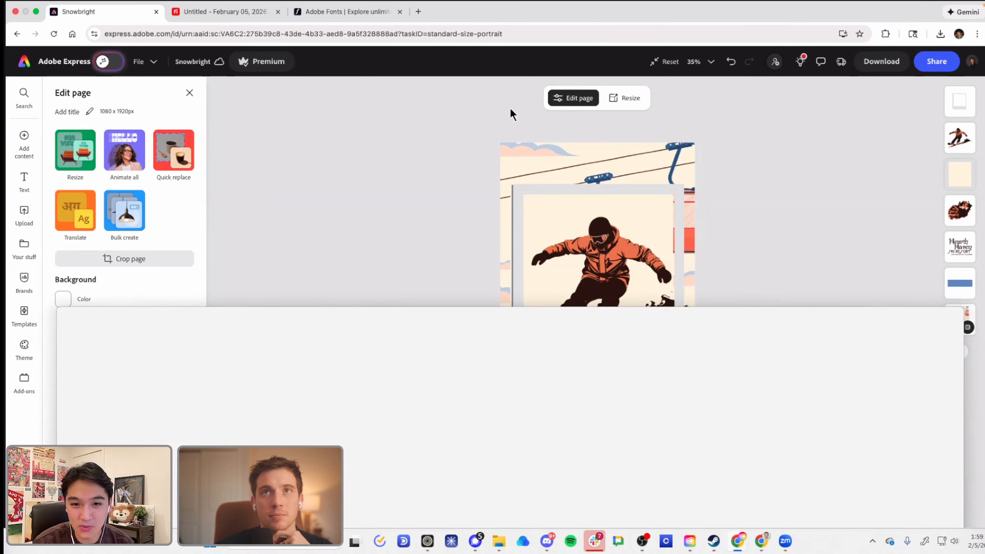
Step: Switch to the browser window with the illustrator's Instagram profile, maximize it and look through the posts
left_click_drag(511, 111, 304, 321)
left_click(924, 22)
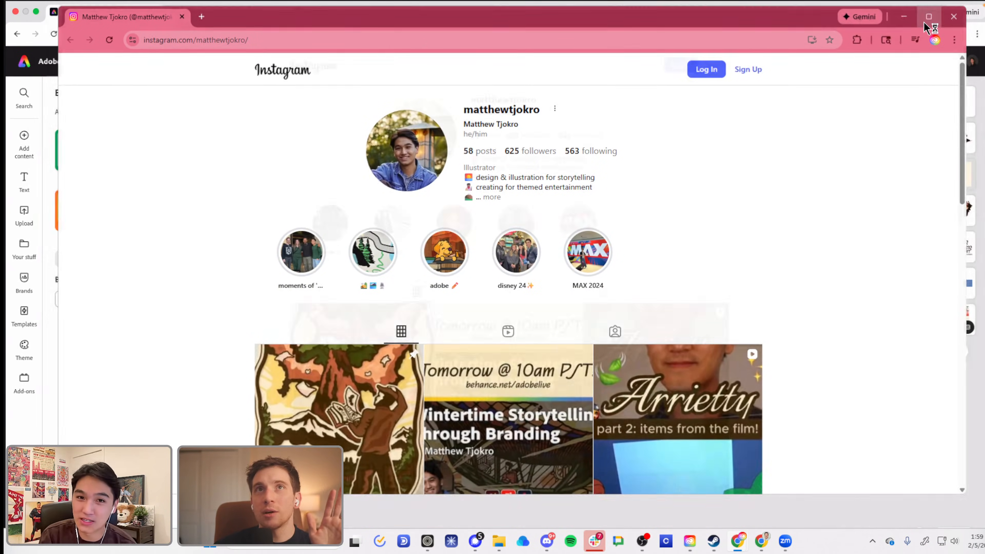
scroll(780, 228, "down", 6)
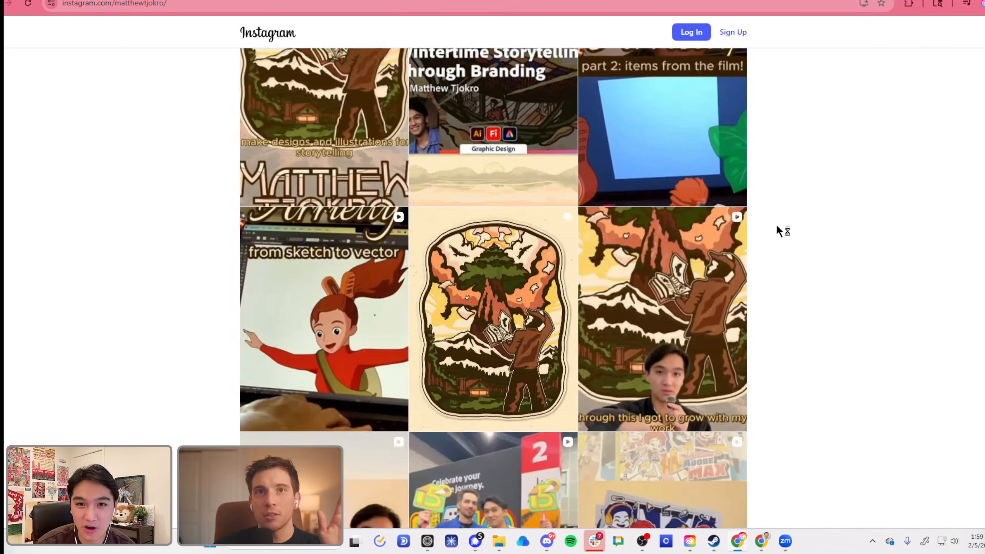
scroll(780, 230, "down", 10)
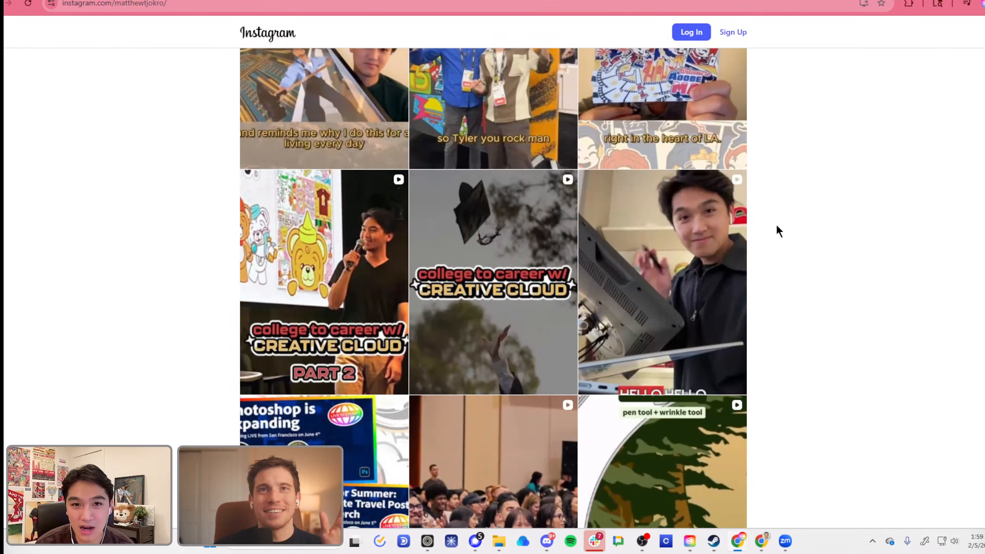
scroll(777, 230, "down", 3)
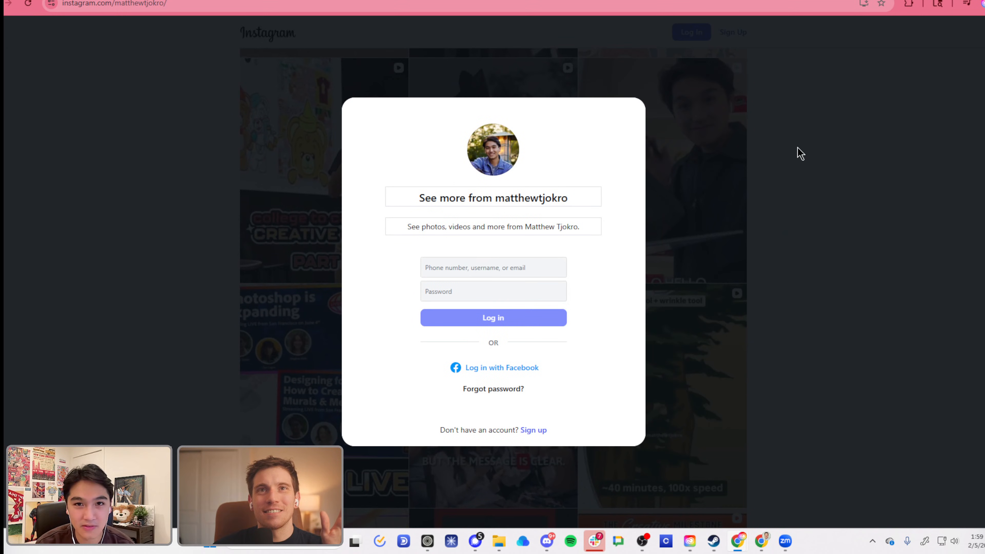
Step: Reload the illustrator's Instagram profile, expand the full bio and close the sign-up dialog
left_click(129, 2)
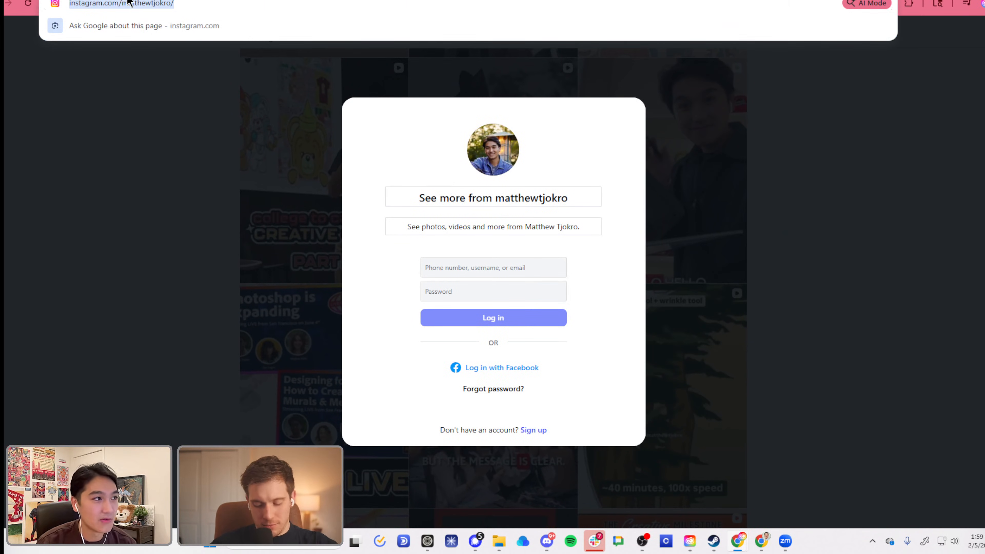
key("Return")
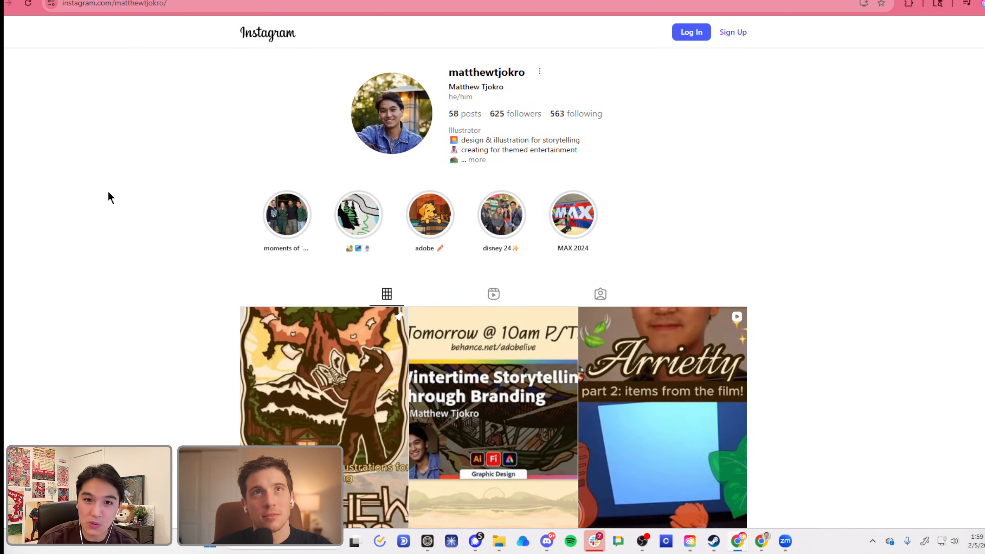
left_click(475, 159)
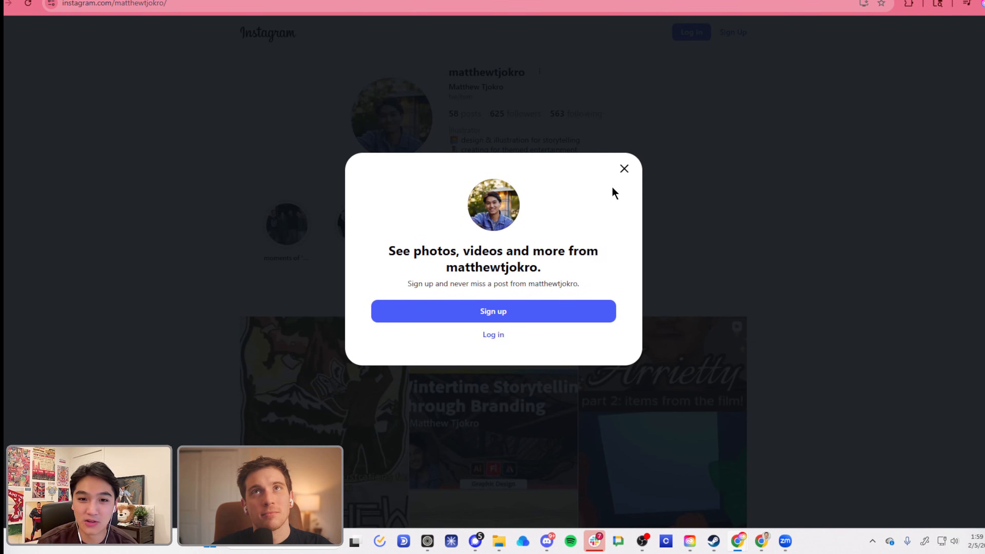
left_click(623, 169)
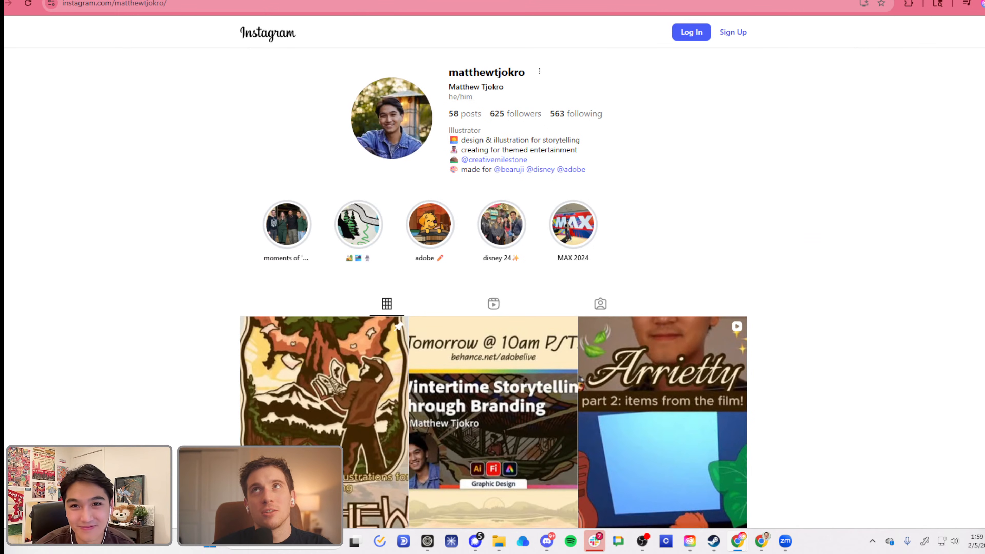